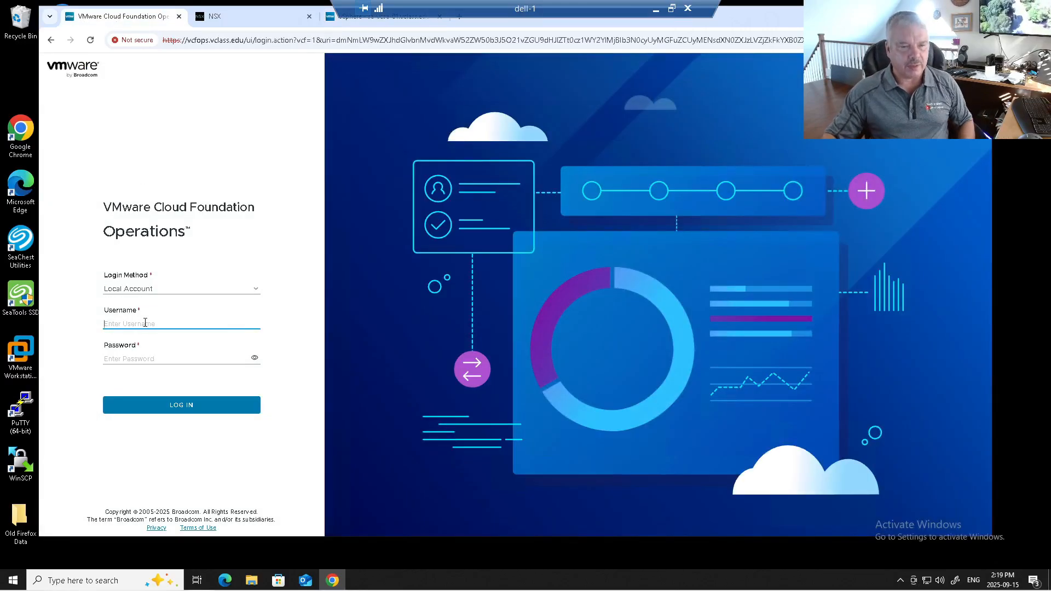
Log in to VMware Cloud Foundation Operations with the local admin account and its password
text(admin)
key(Tab)
text(VMw)
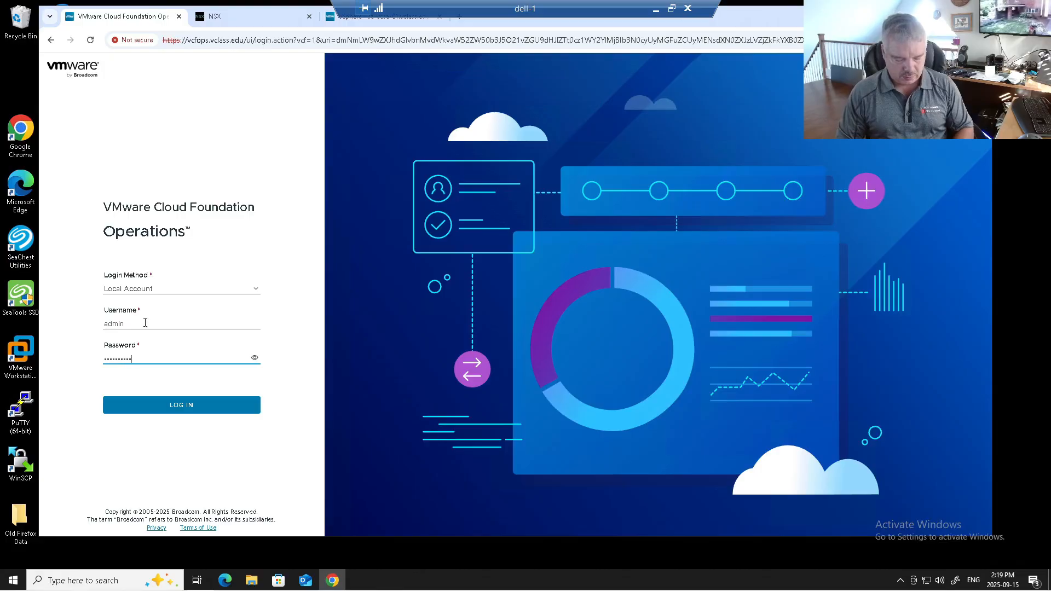
key(Return)
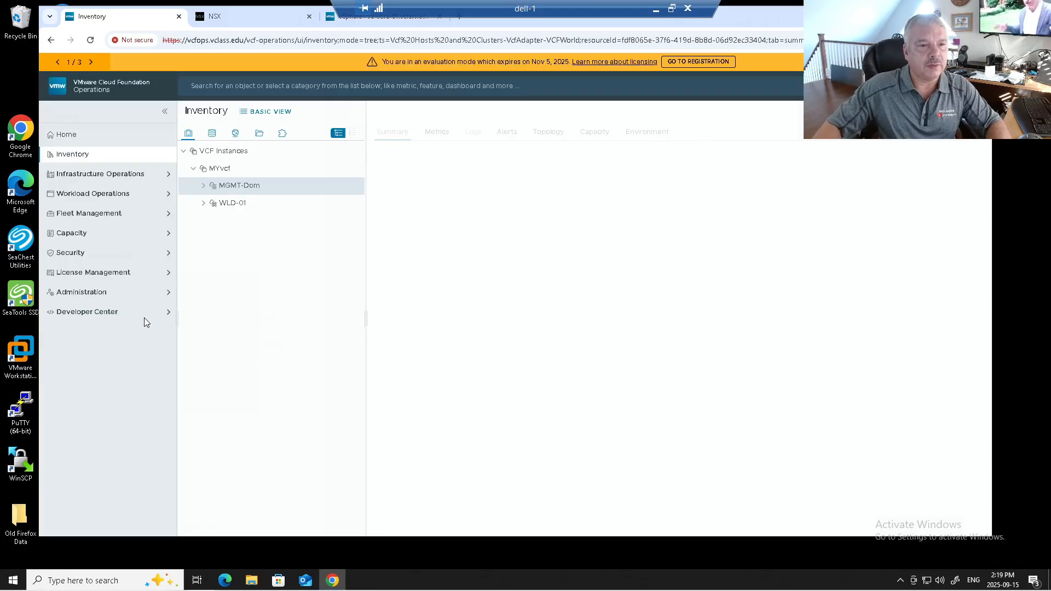
Compare the basic and detailed views of the inventory, ending in the detailed view
click(100, 155)
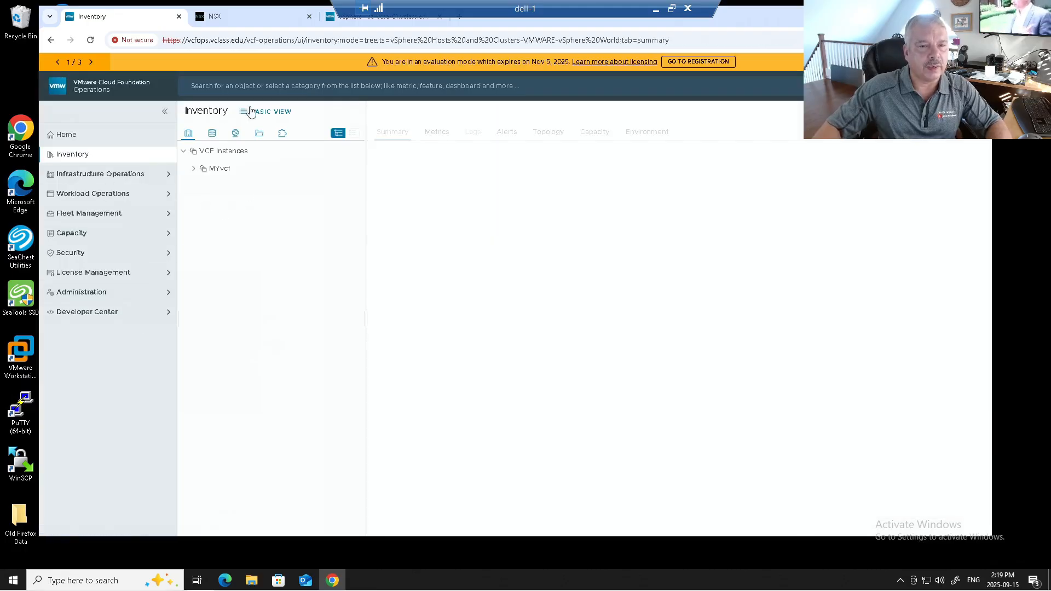
click(271, 111)
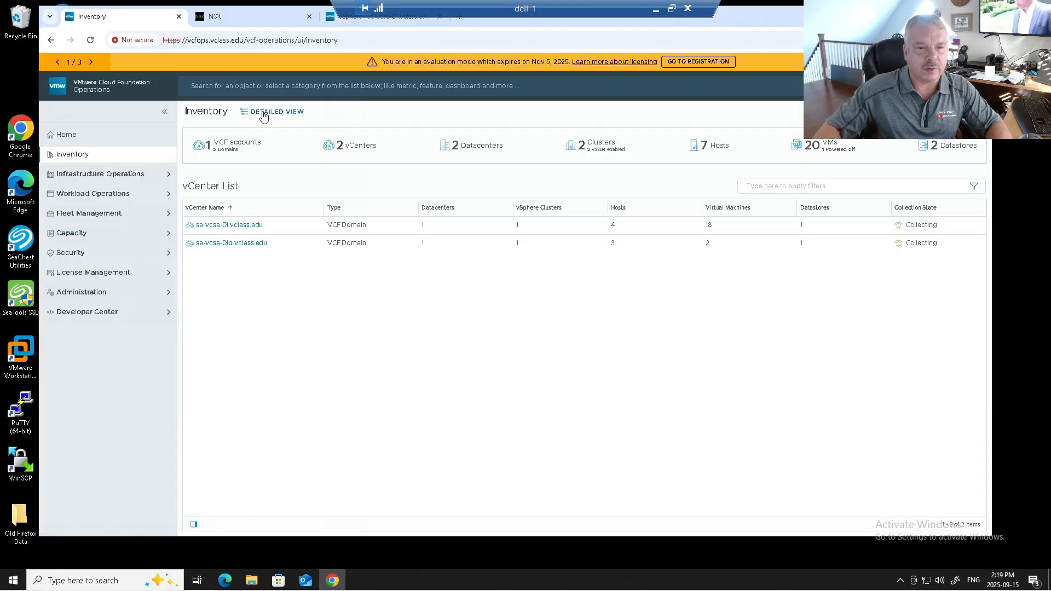
click(262, 111)
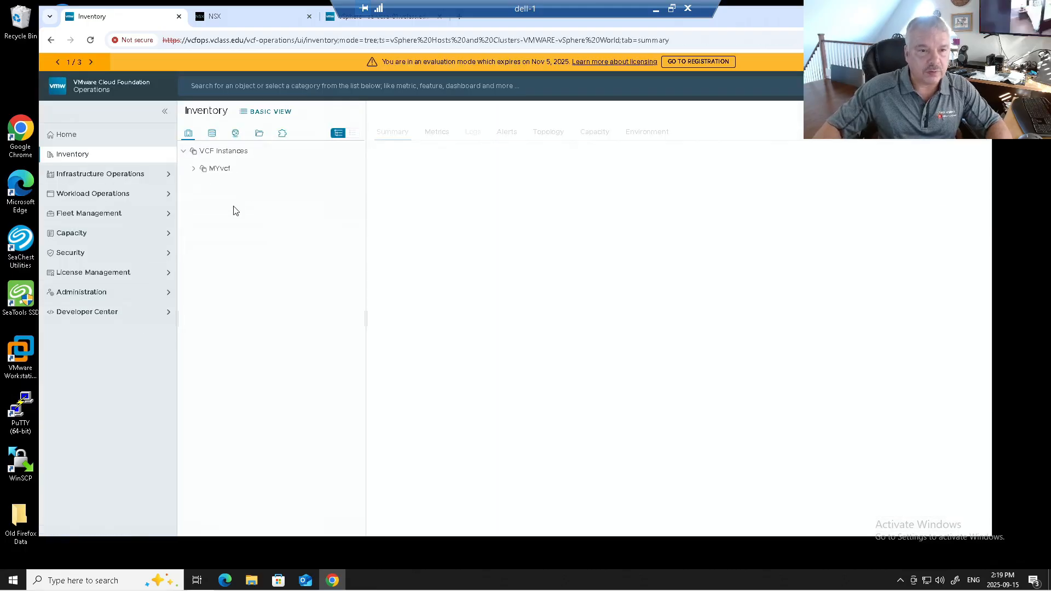
click(250, 110)
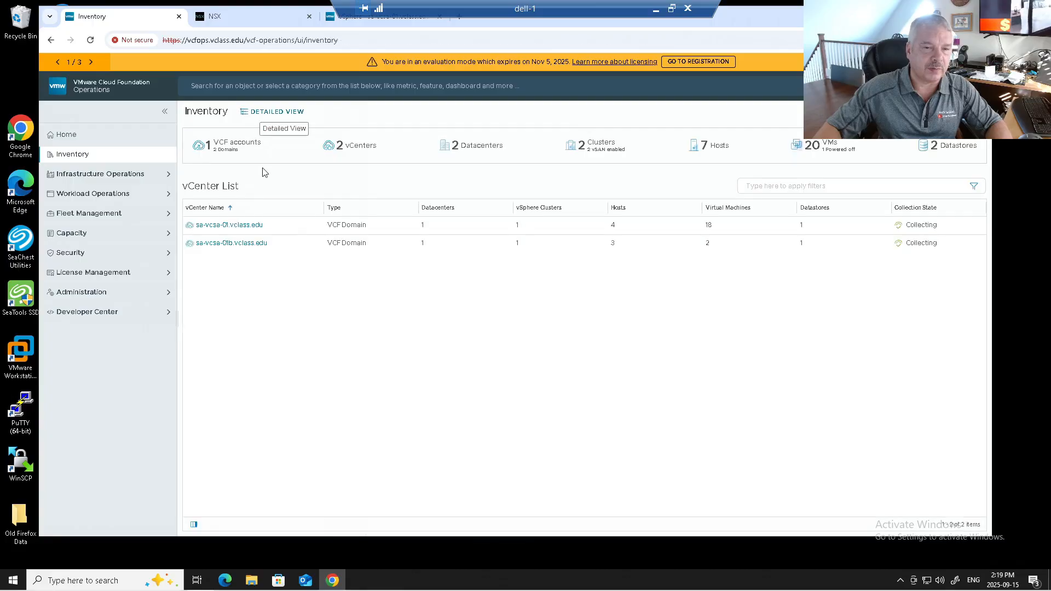
click(266, 111)
Expand the MYvcf instance and view the summaries of its WLD-01 and MGMT-Dom domains
click(210, 171)
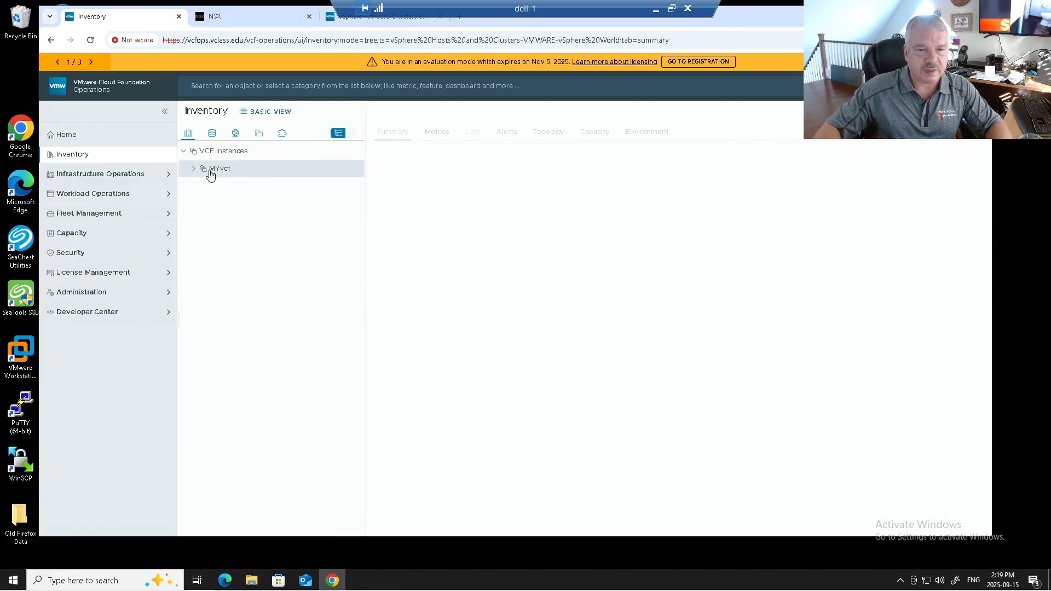
click(192, 170)
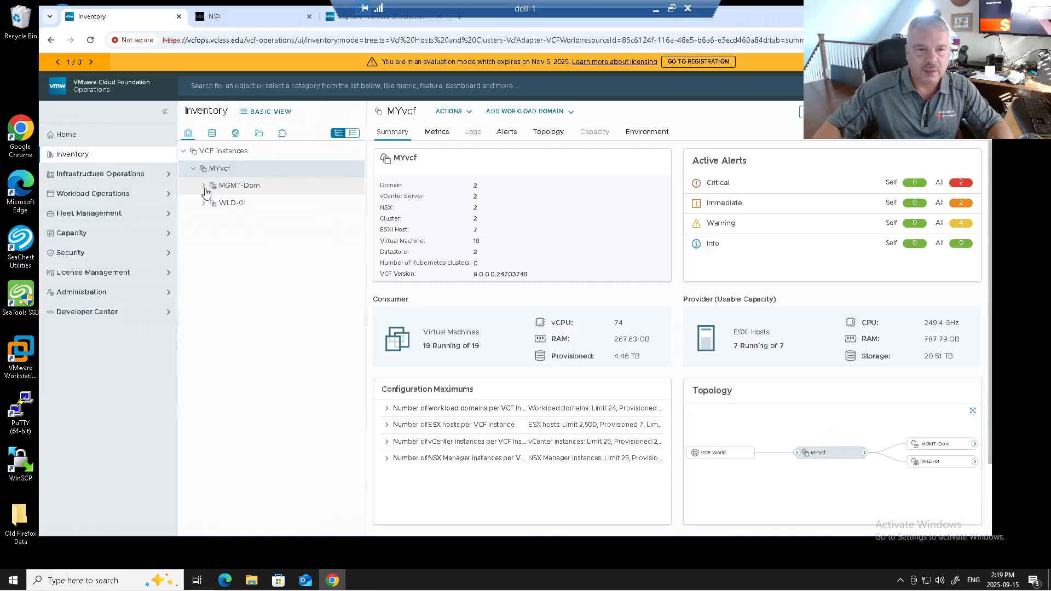
click(227, 204)
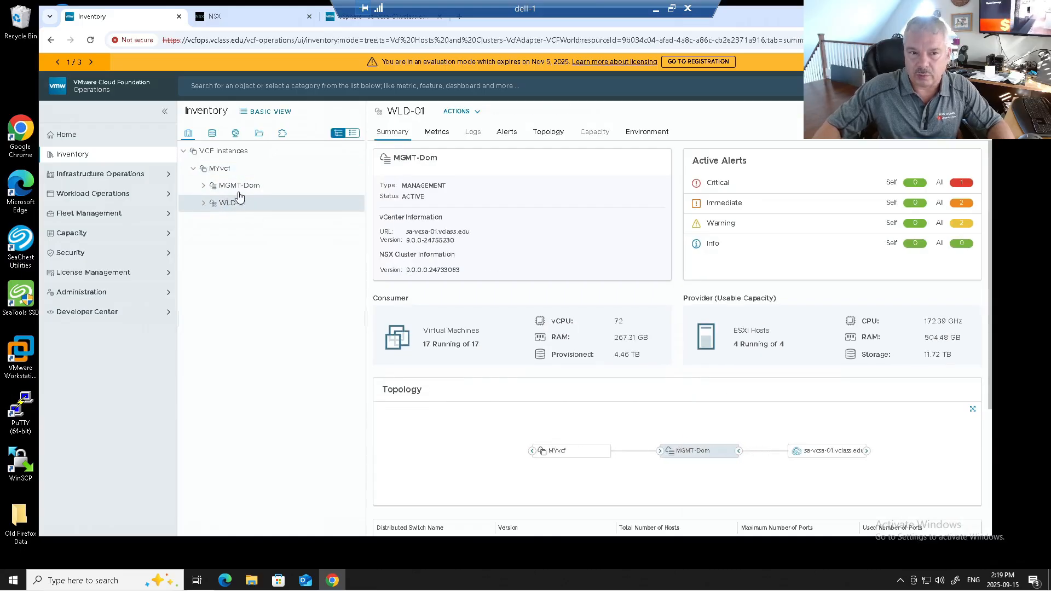
click(235, 187)
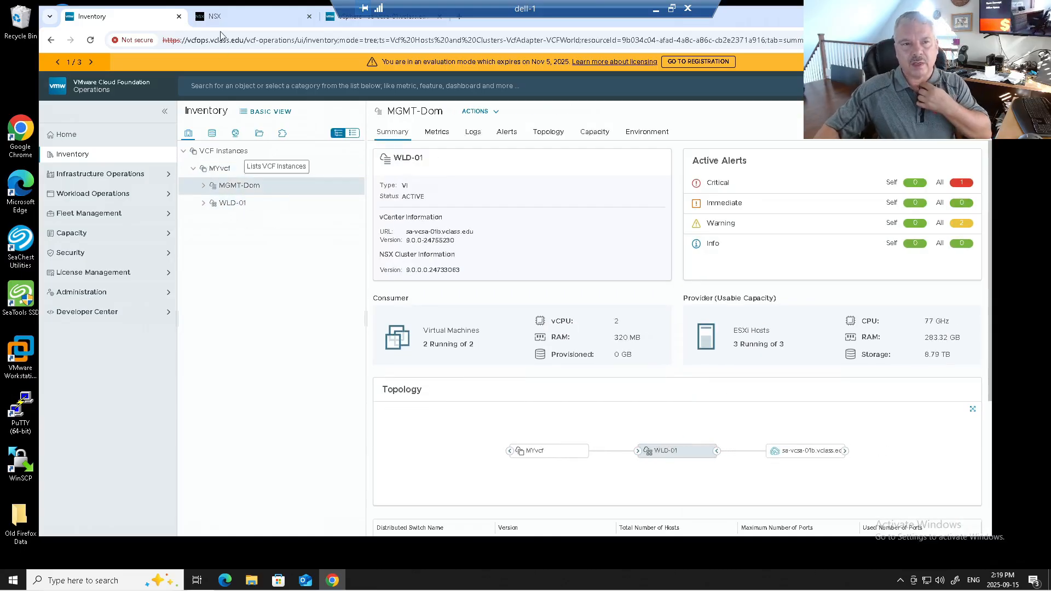
Switch to NSX Manager and check its transit gateways, external connections and Tier-0 gateways
click(216, 16)
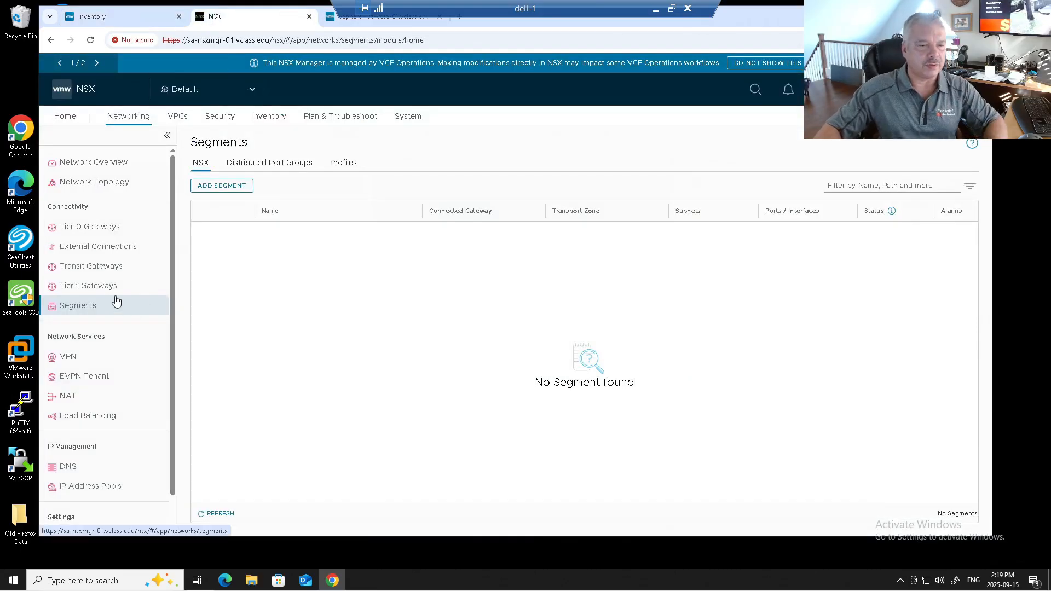
click(115, 266)
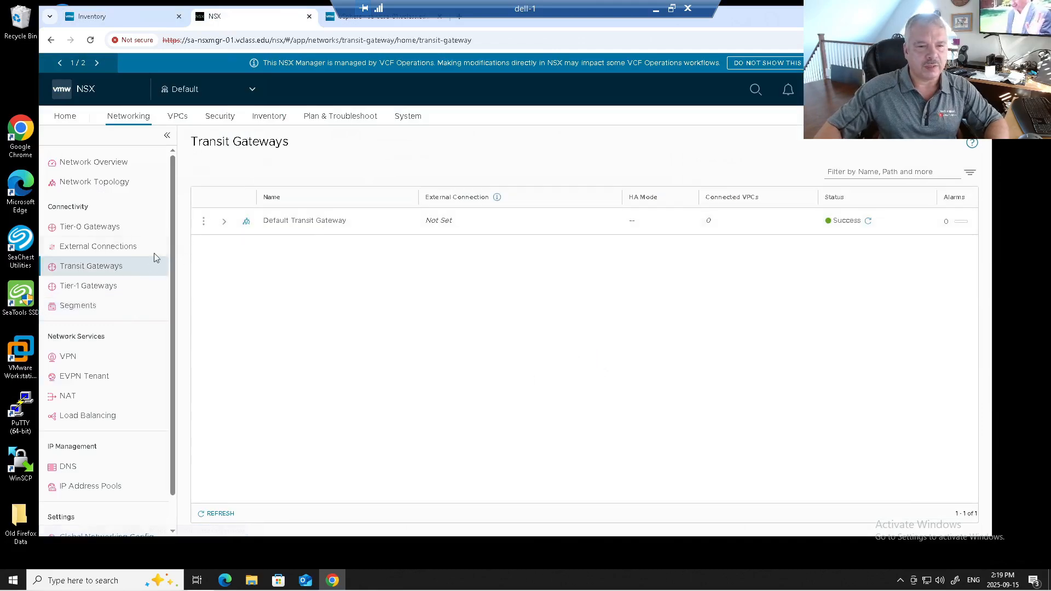
click(115, 249)
click(113, 227)
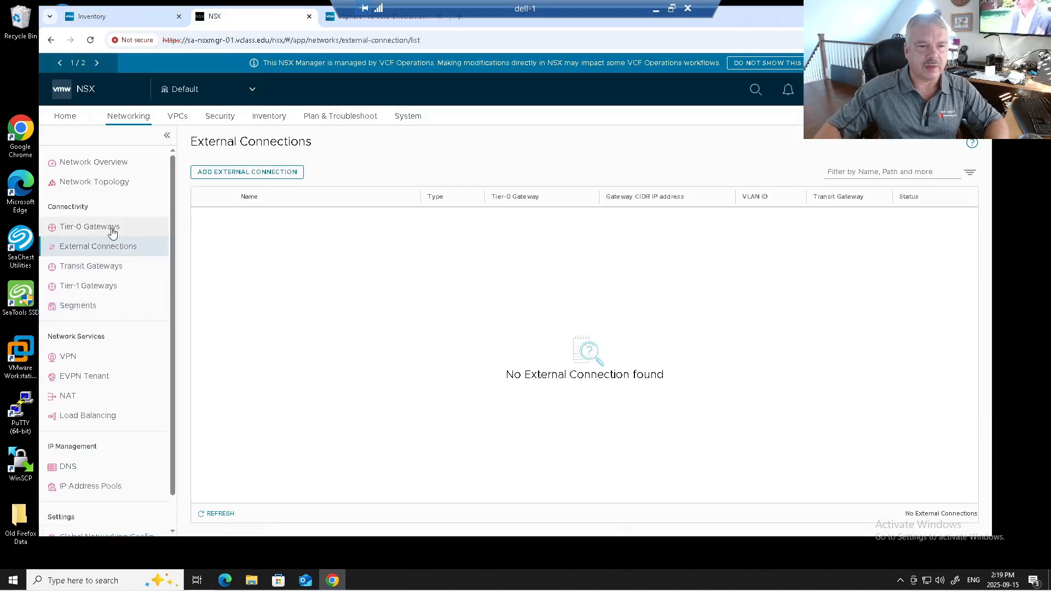
Check the system fabric for edge transport nodes and edge clusters, and list the hosts in cluster MGMT-Dom-cl01
click(399, 117)
click(125, 309)
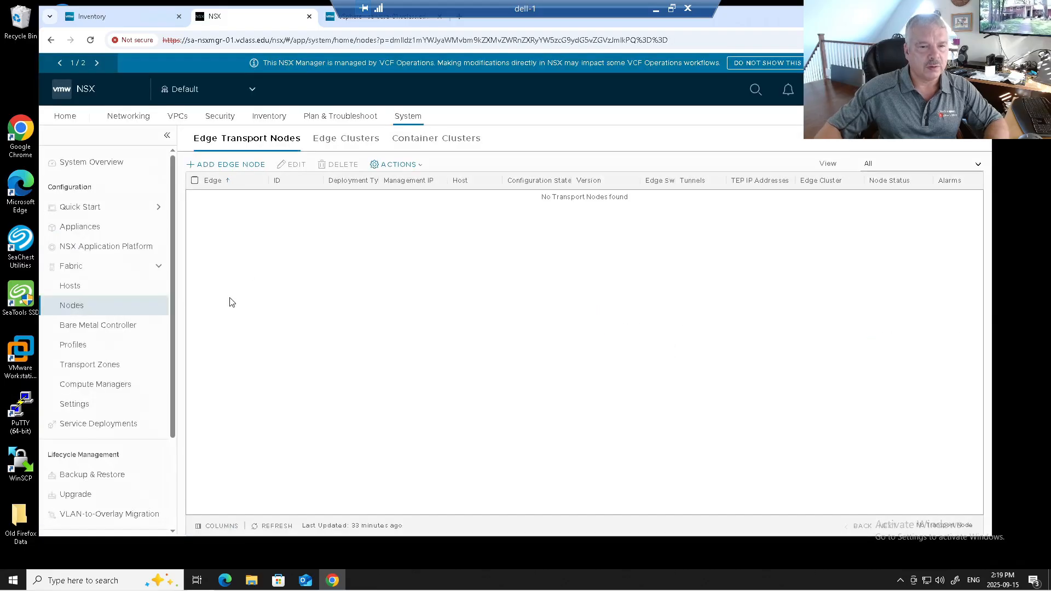
click(341, 137)
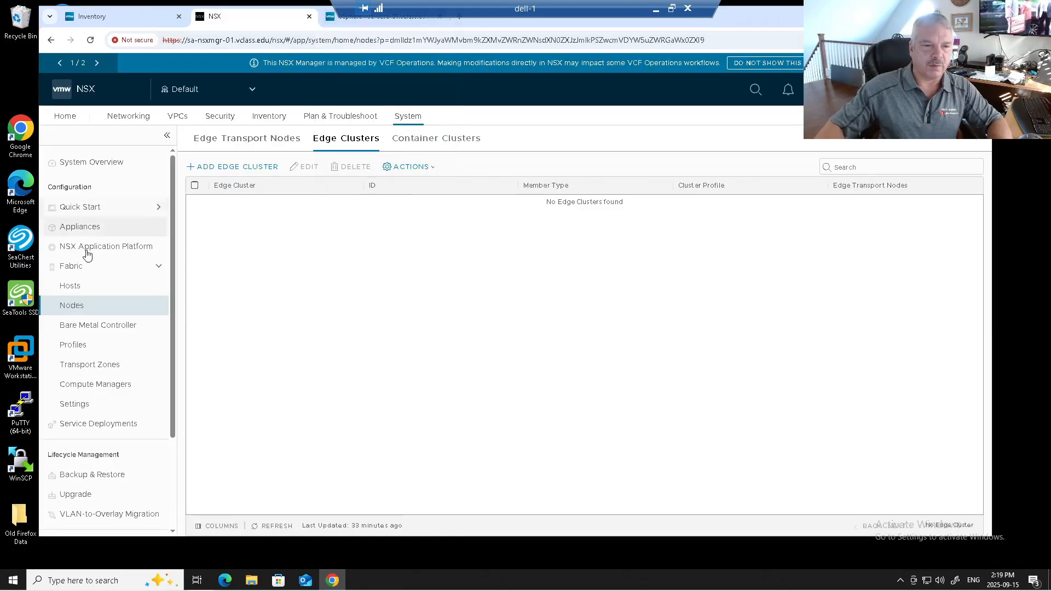
click(70, 286)
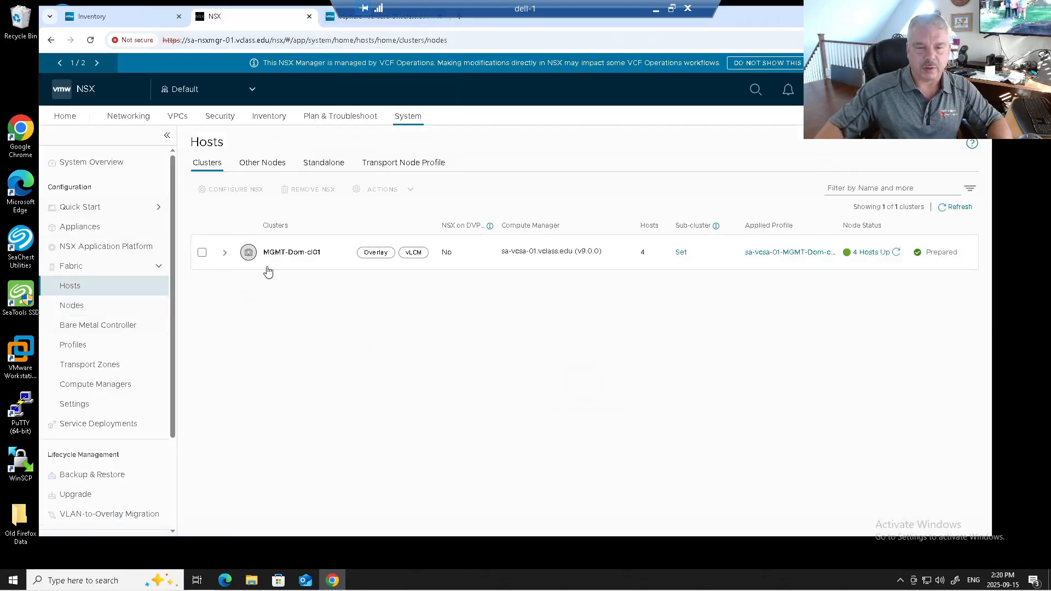
click(225, 253)
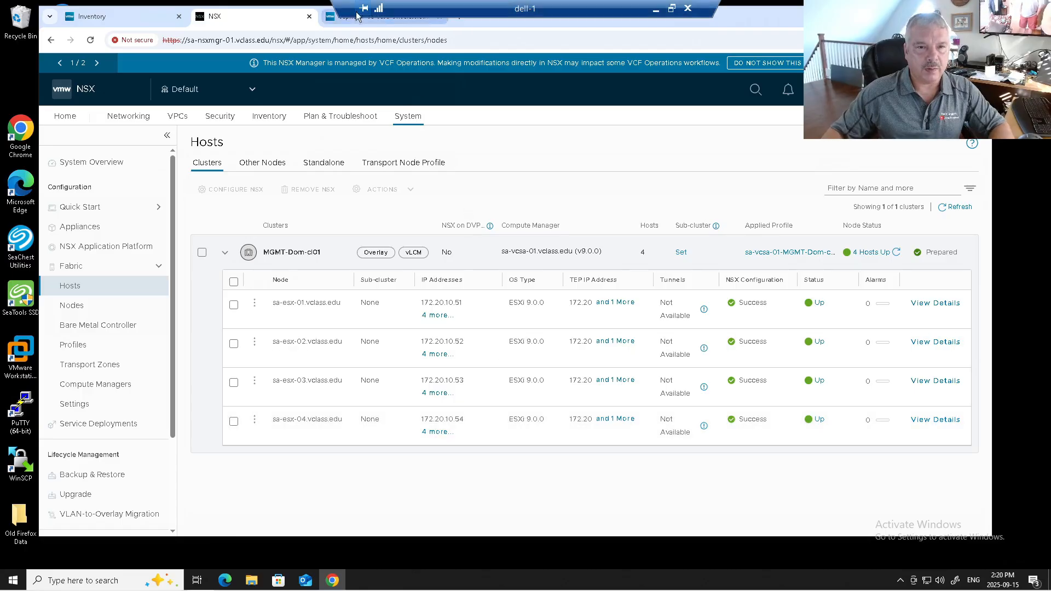
Switch to the vSphere Client and expand MGMT-Dom-cl01-vds01 and MGMT-Dom-cl01-vds02 in the networking inventory
click(374, 17)
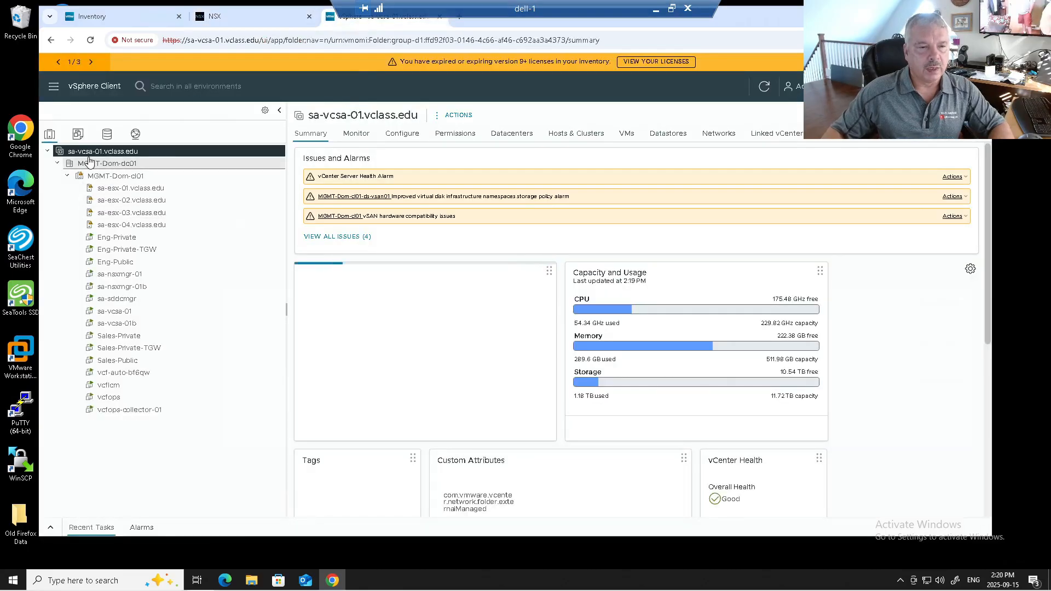
click(136, 134)
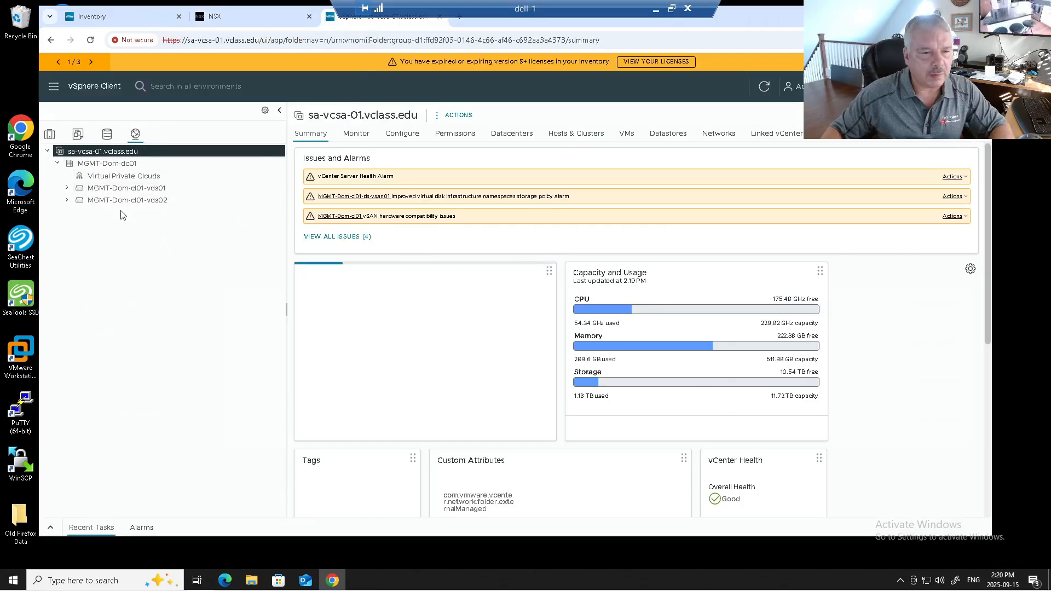
click(67, 188)
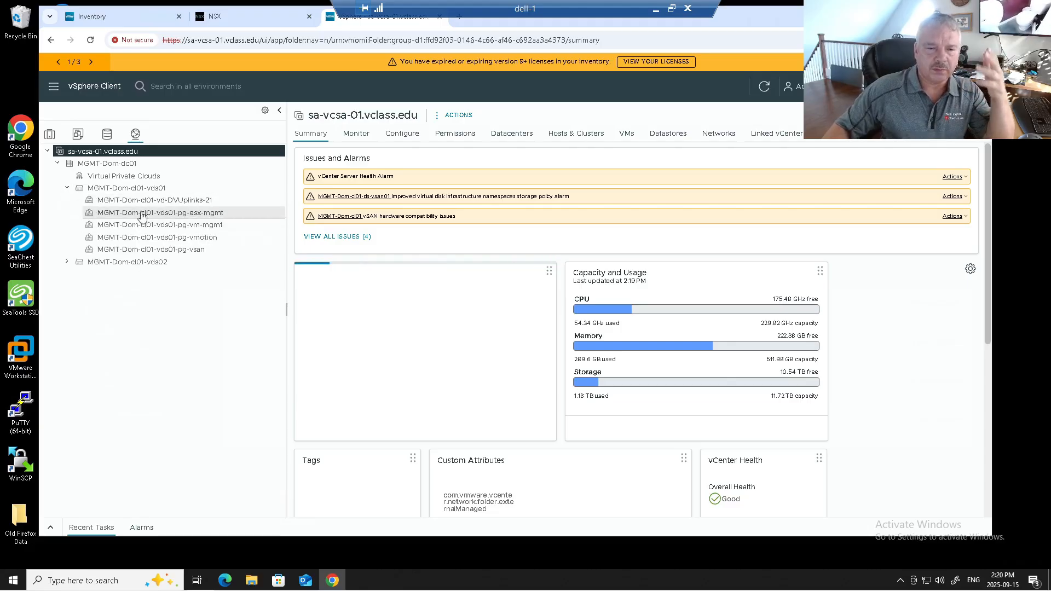
click(66, 262)
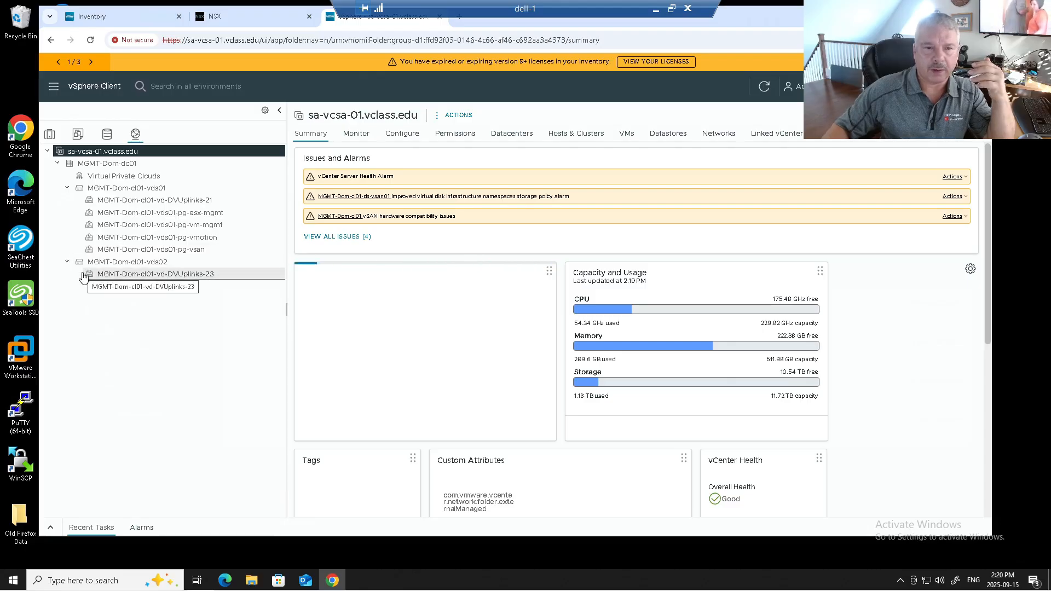
Examine the topology of distributed switch MGMT-Dom-cl01-vds01 with the adapters of uplink1 and uplink2 expanded
click(111, 190)
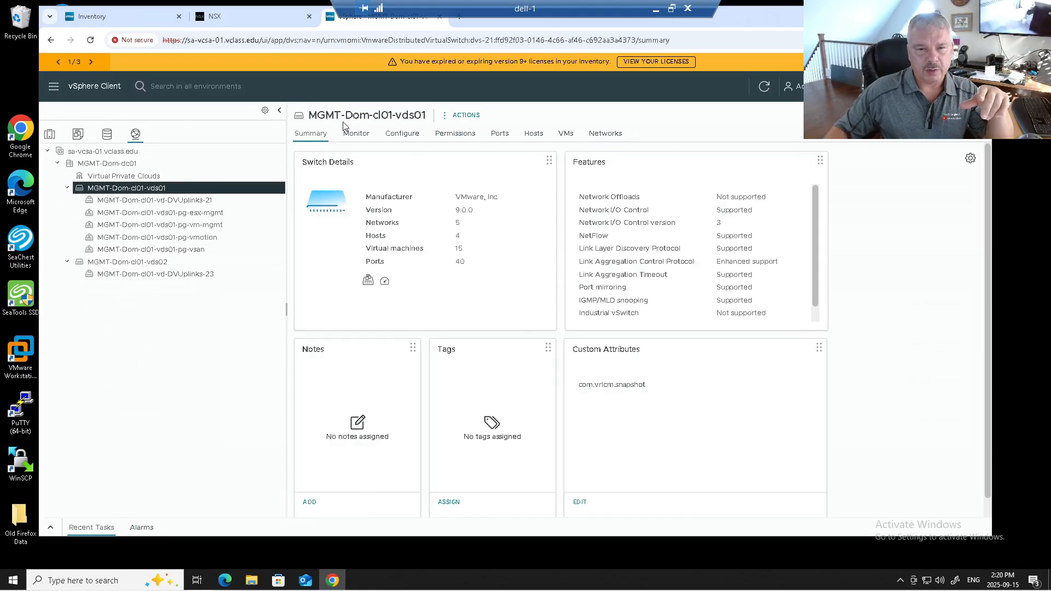
click(400, 140)
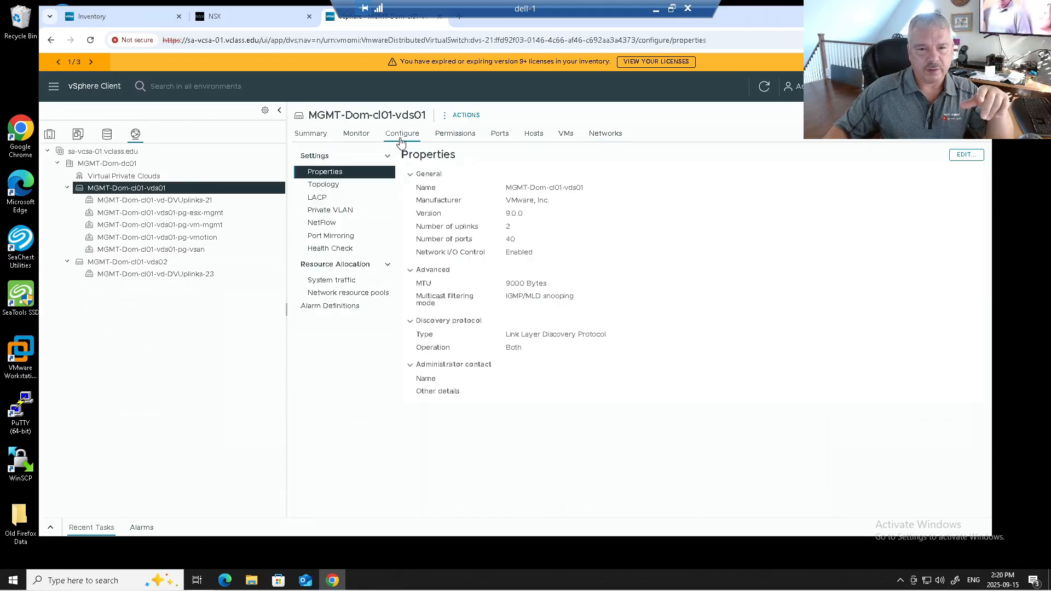
click(349, 186)
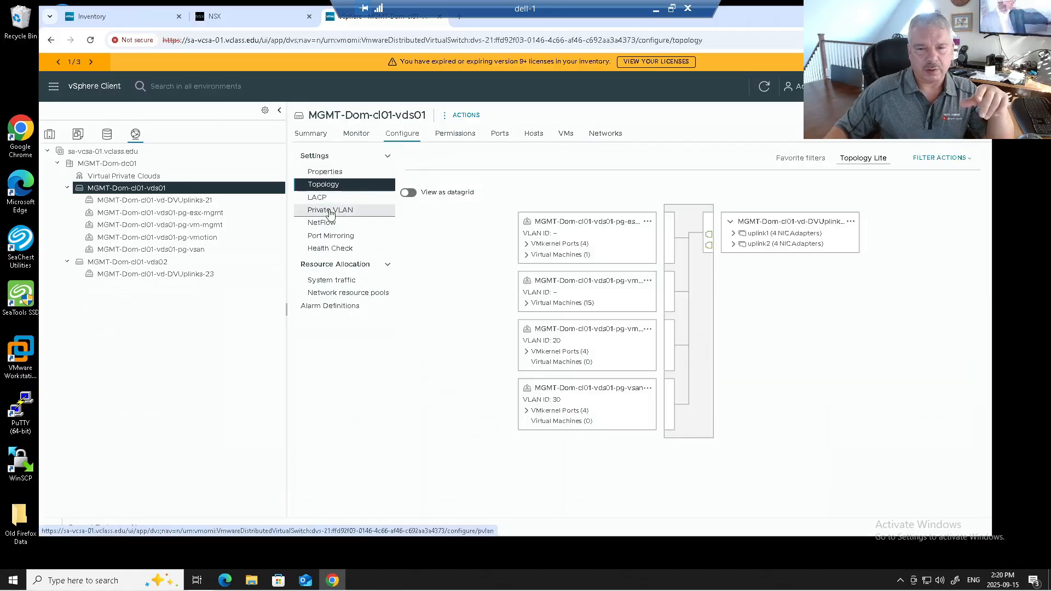
click(733, 234)
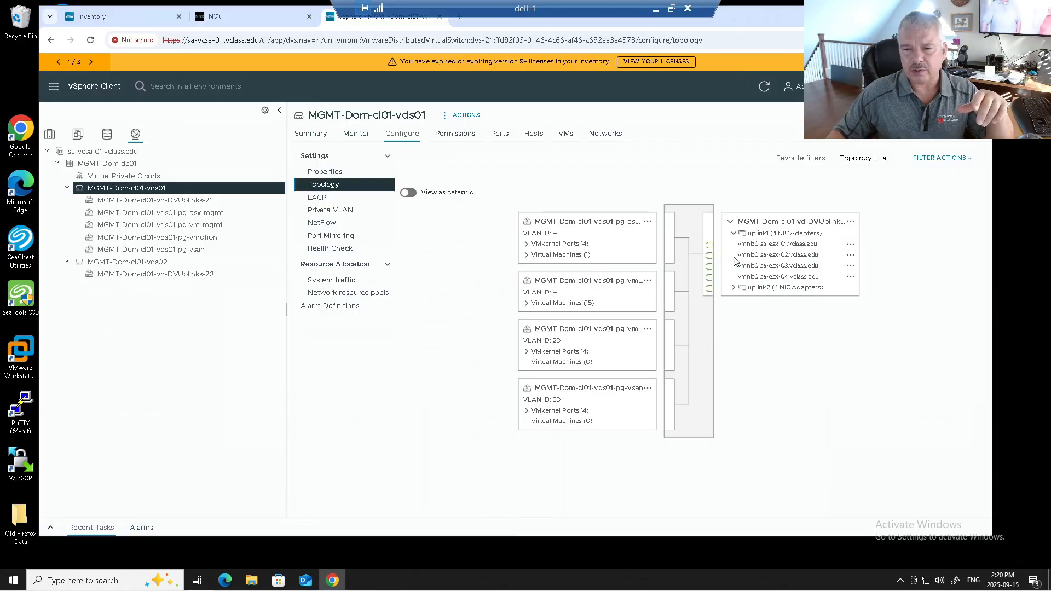
click(733, 288)
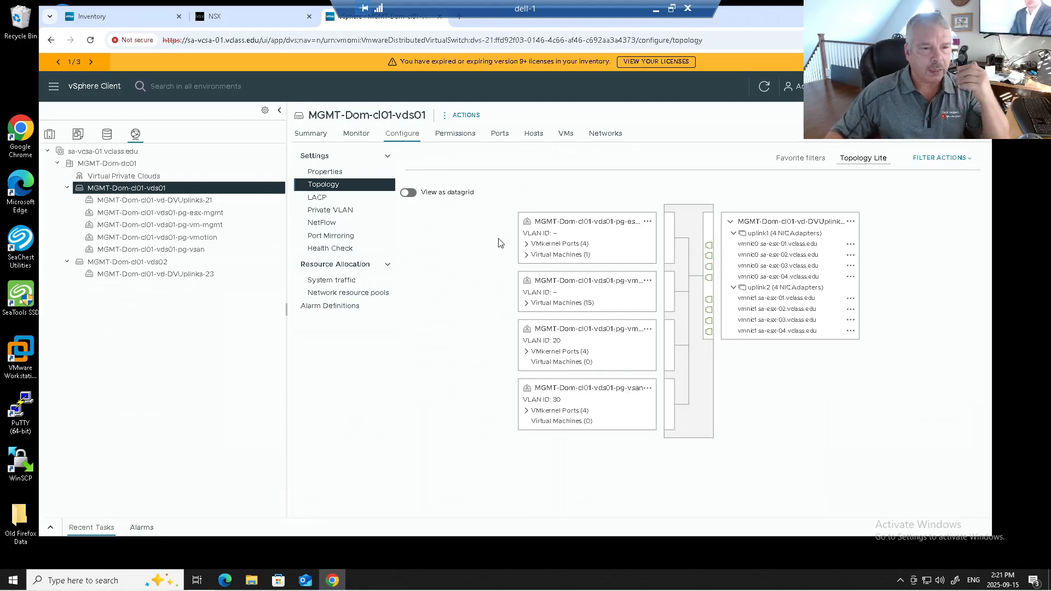
Start configuring network connectivity for vCenter sa-vcsa-01.vclass.edu
click(149, 152)
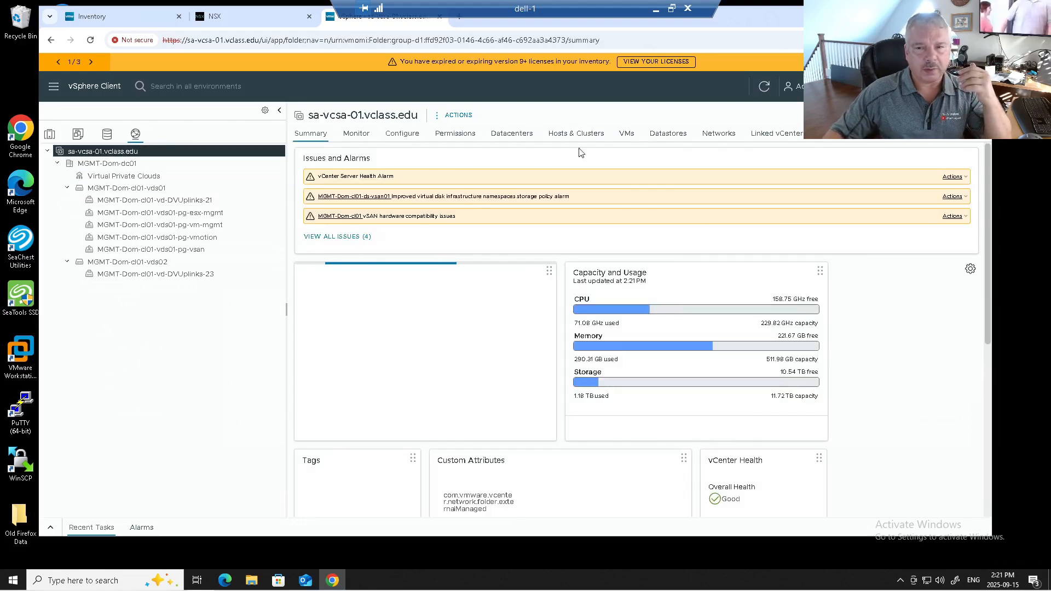
click(706, 134)
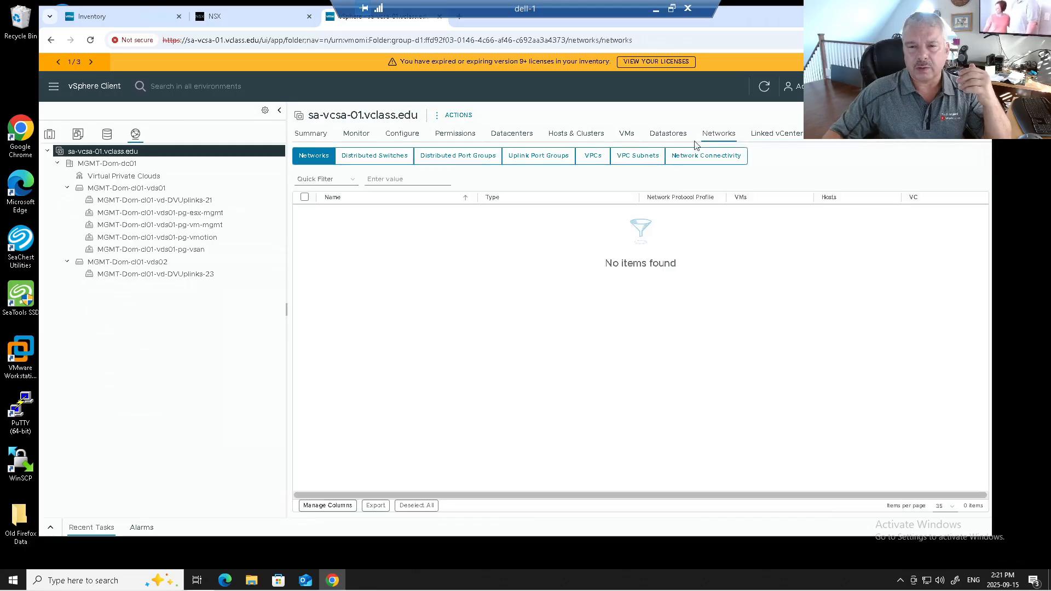
click(691, 156)
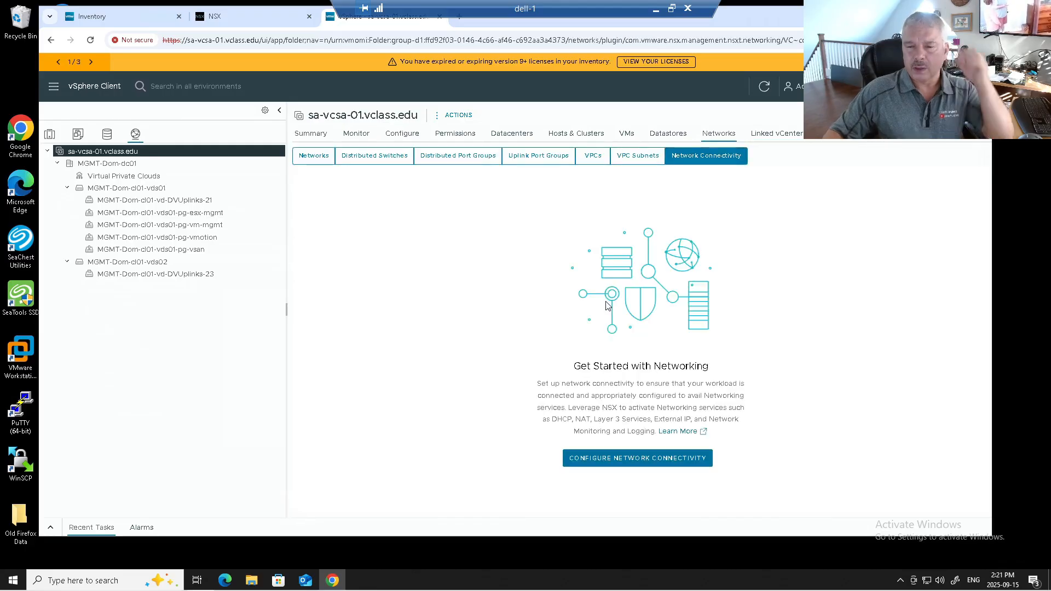
click(634, 458)
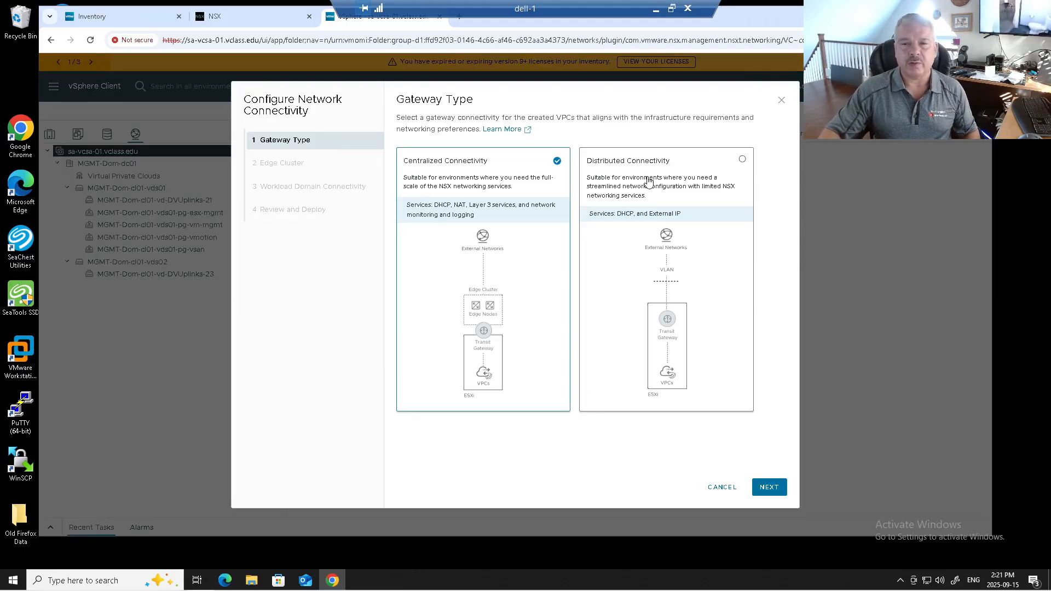
Accept Centralized Connectivity as the gateway type and acknowledge all networking prerequisites
click(767, 488)
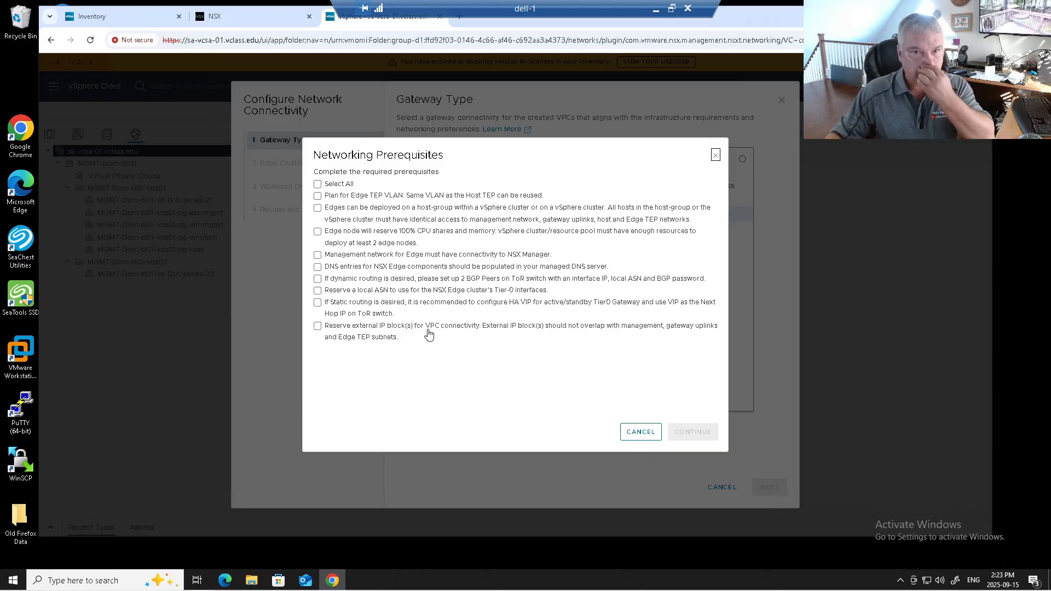
click(317, 183)
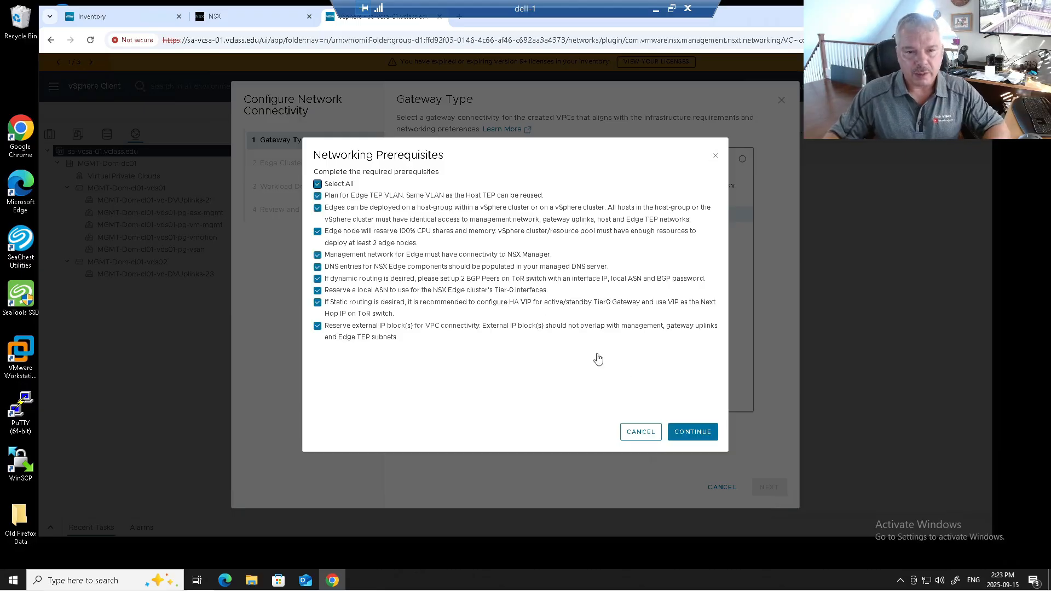
click(683, 433)
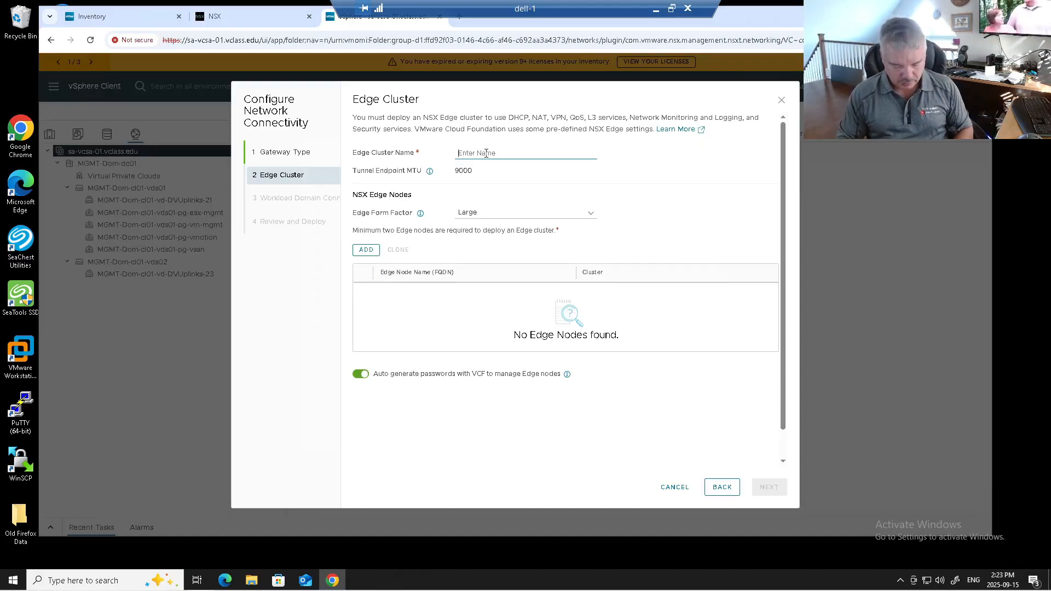
Name the edge cluster MGMT-EC01 and check its tunnel endpoint MTU
text(MGMT)
text(-E)
text(D)
text(01)
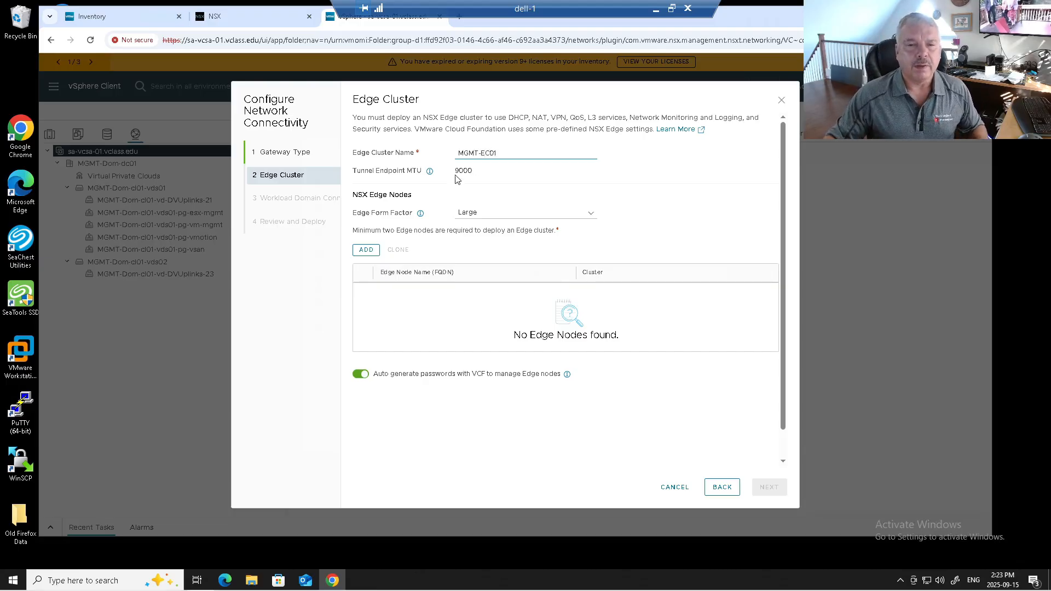
drag(461, 171, 480, 176)
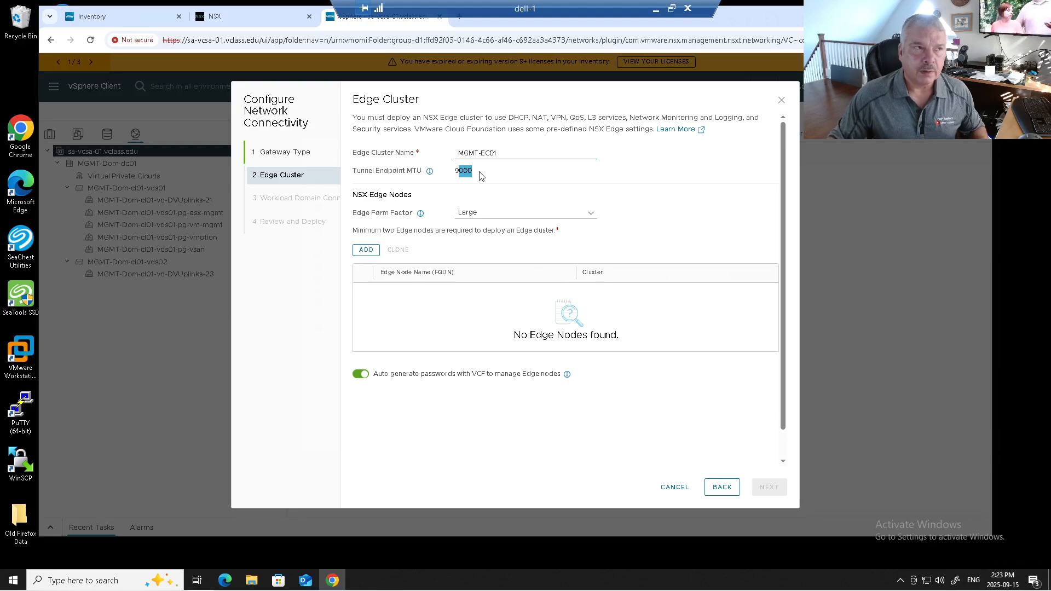
Switch to NSX Manager and check the tunnel endpoint MTU in the global fabric settings
click(480, 175)
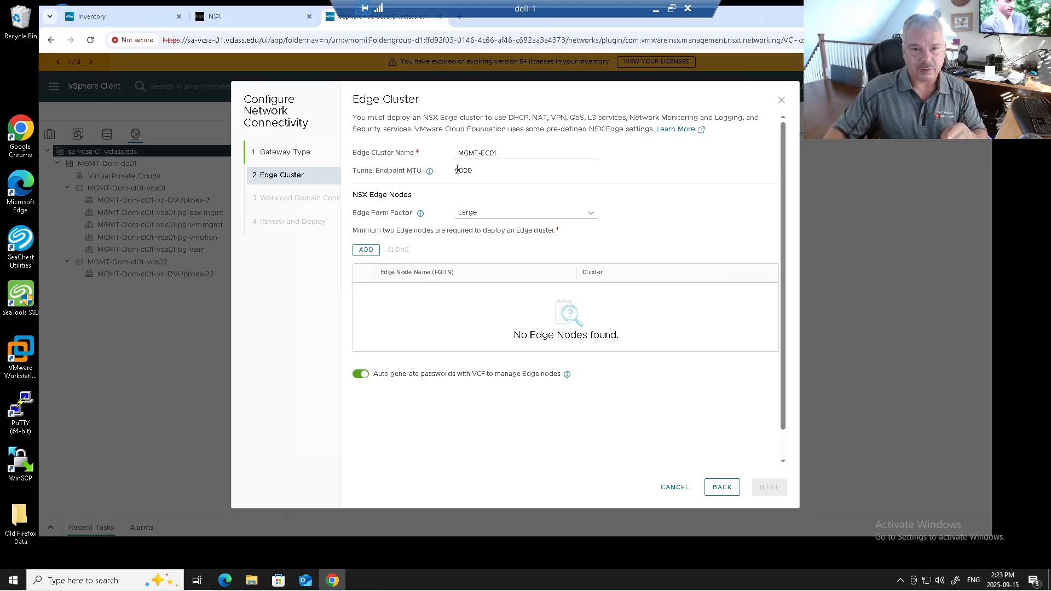
click(255, 16)
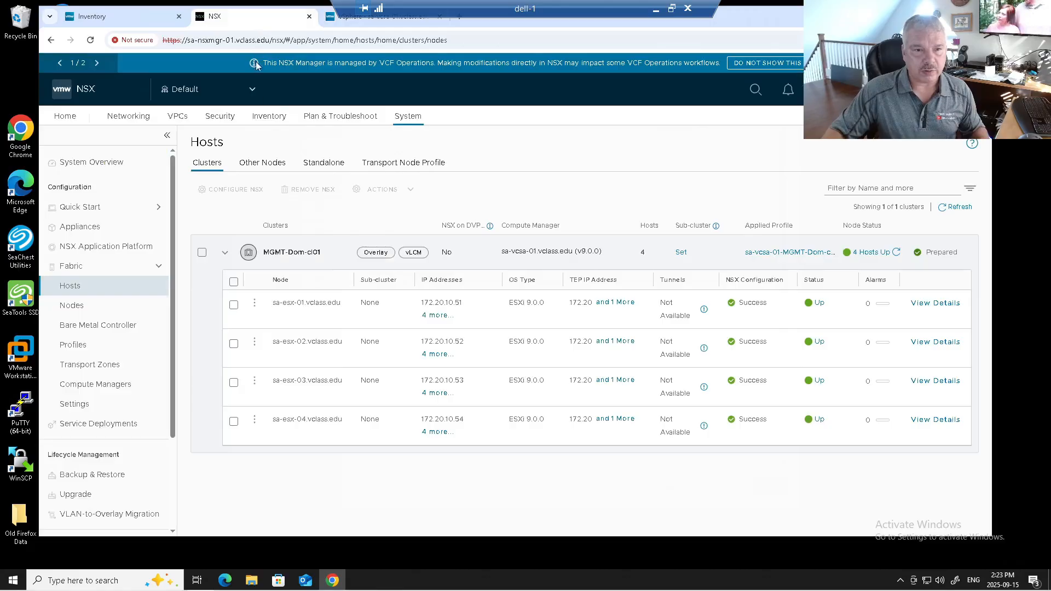
click(422, 123)
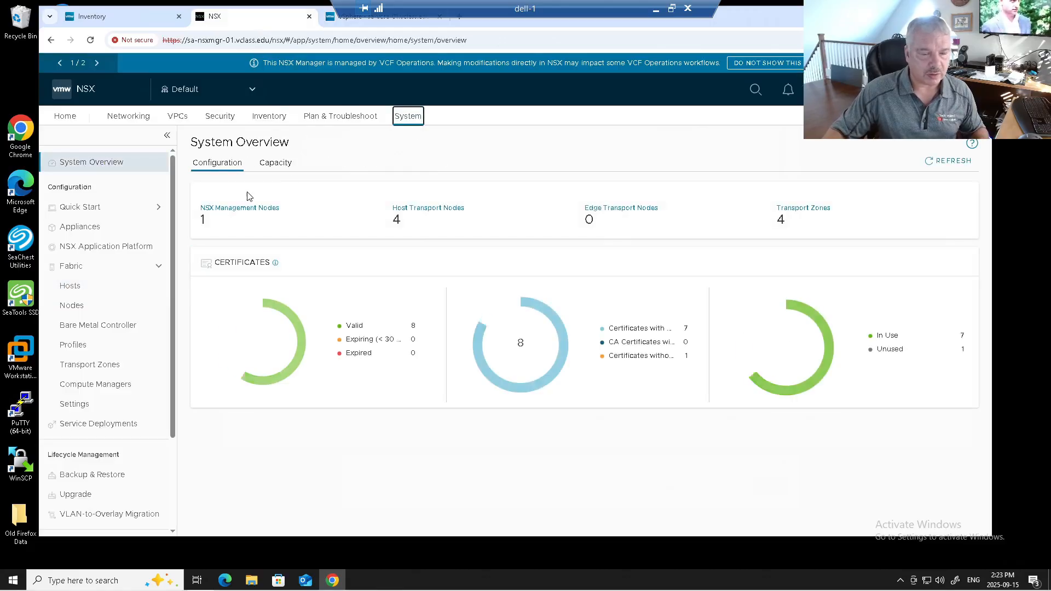
click(93, 406)
drag(235, 206, 273, 206)
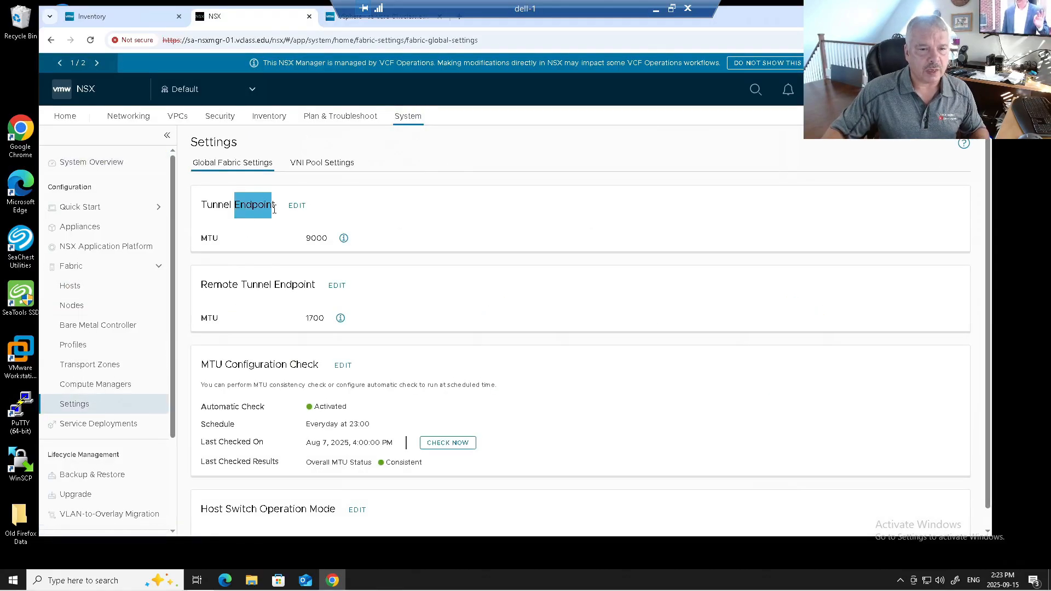
click(223, 234)
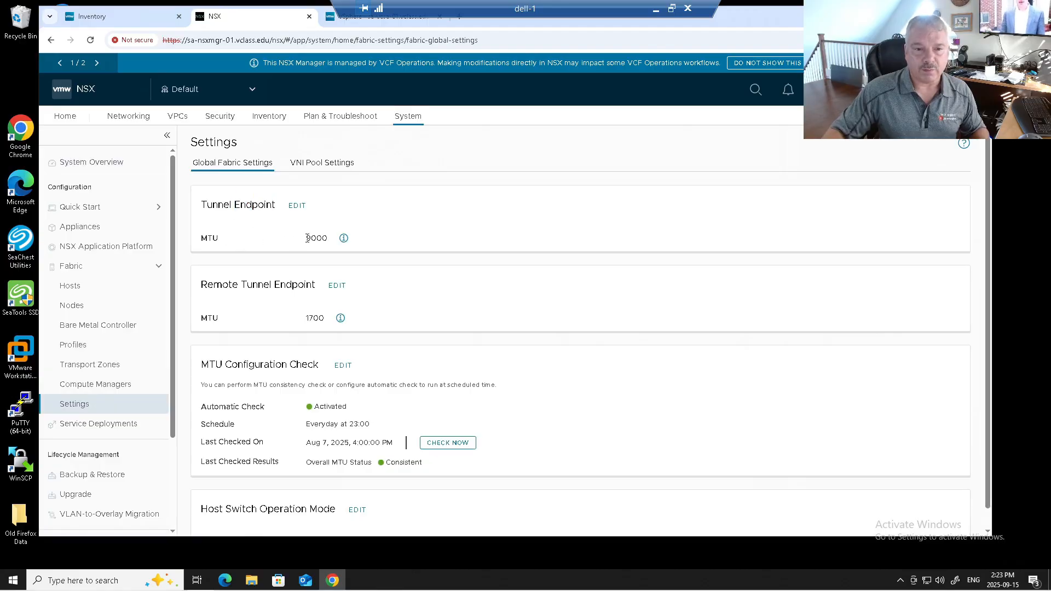
drag(306, 240, 343, 245)
mouse_move(343, 245)
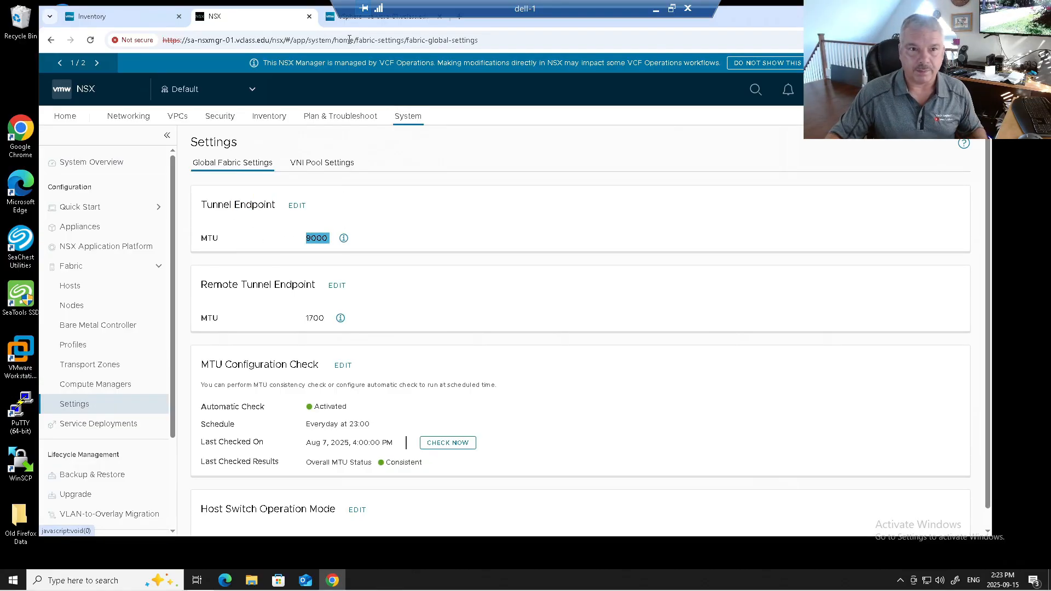
Return to the vSphere Client and set the edge form factor to Medium
click(350, 16)
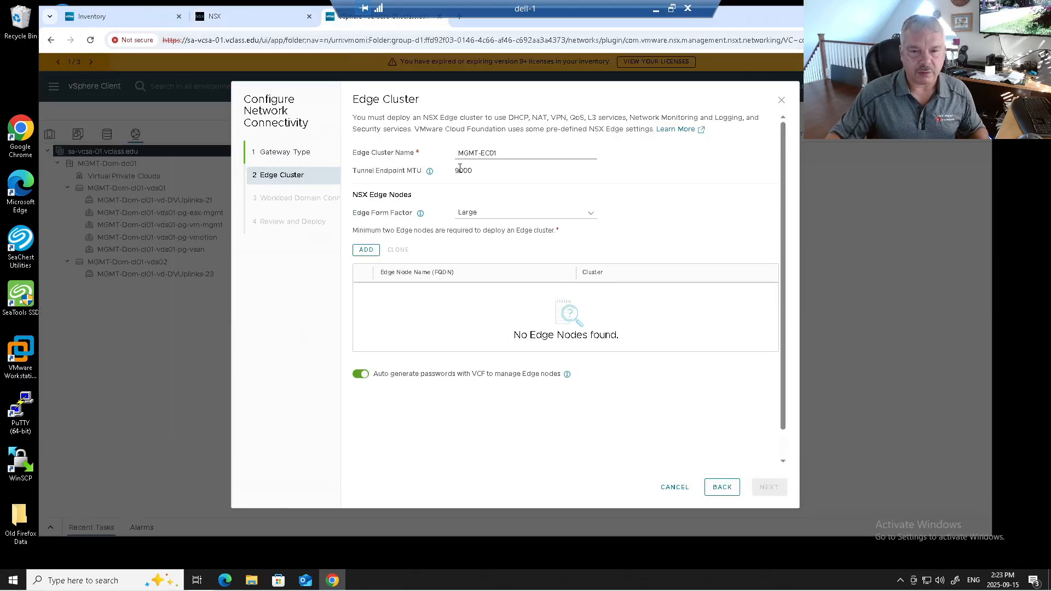
click(474, 214)
click(474, 244)
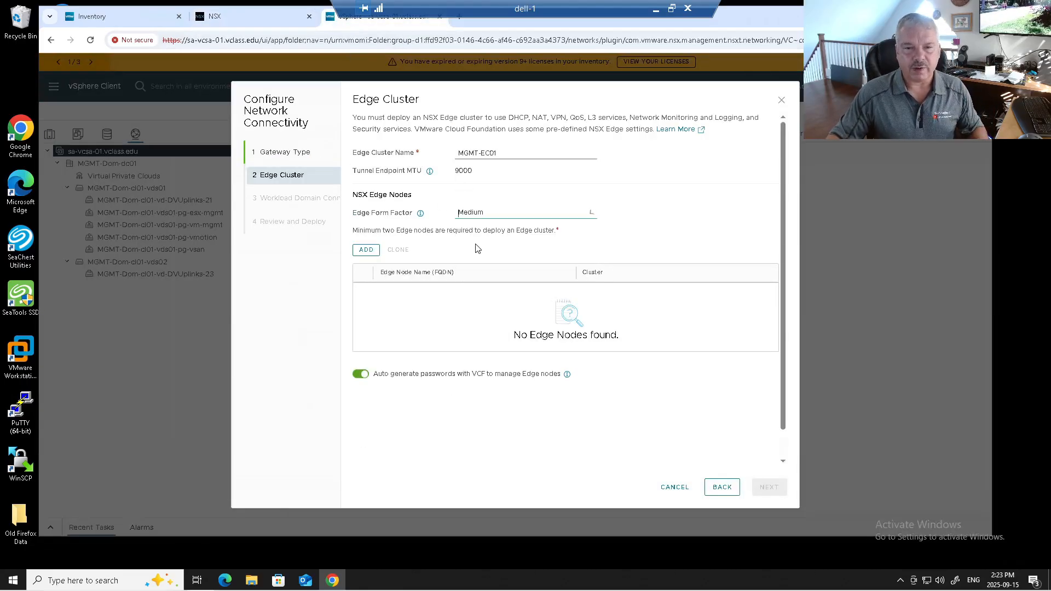
click(475, 219)
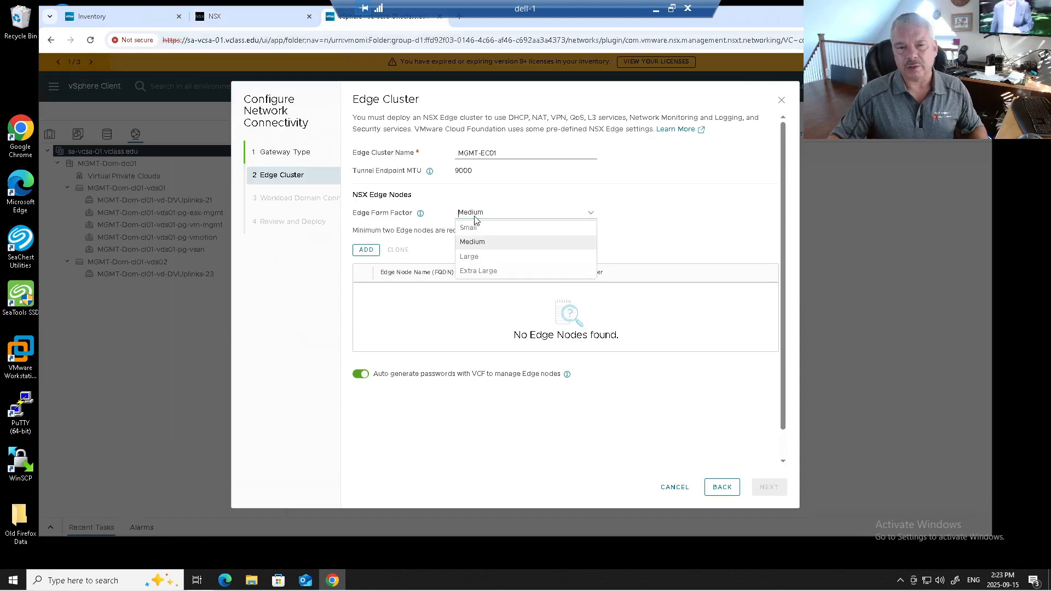
click(479, 244)
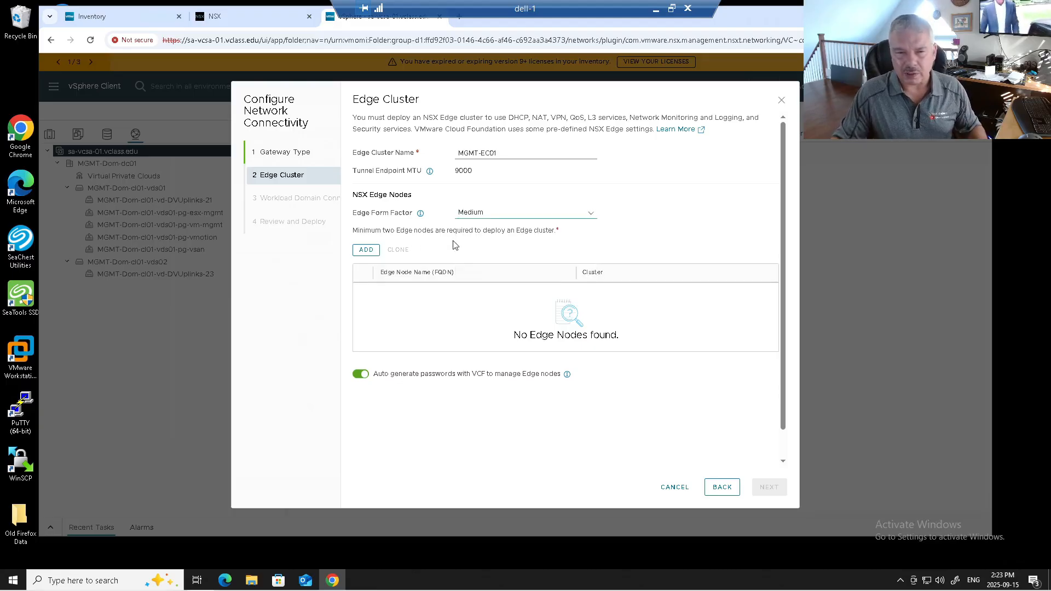
Add an edge node with the FQDN sa-nsxedge-01.vclass.edu
click(363, 250)
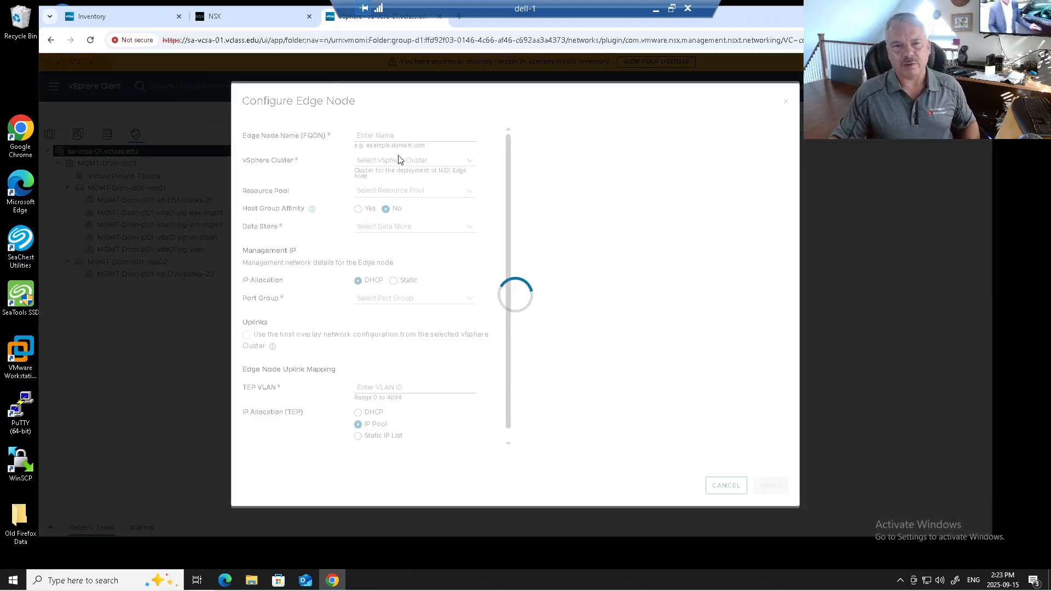
click(395, 136)
text(s)
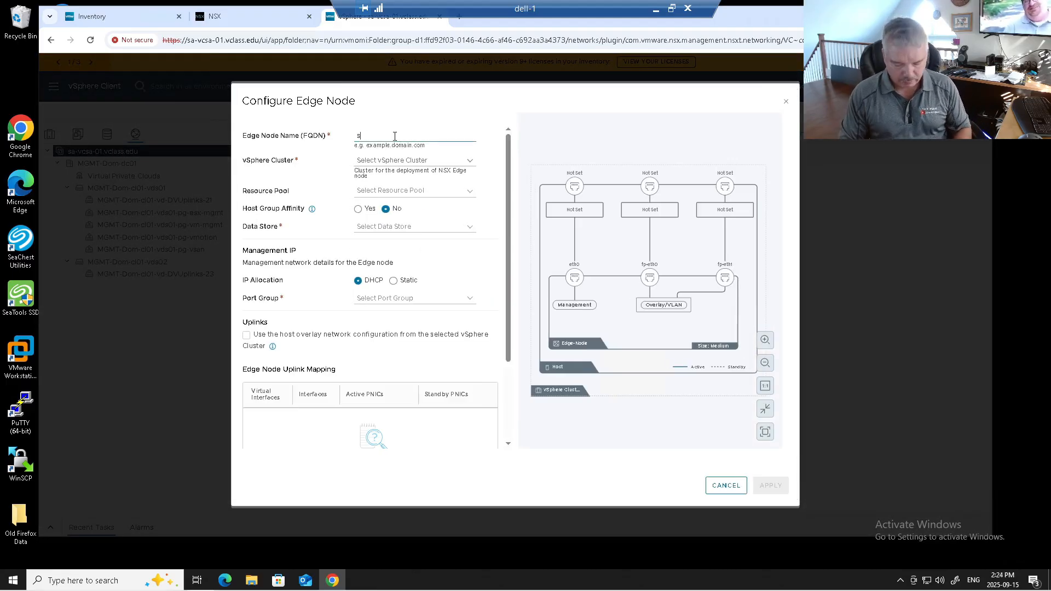
text(a-nsxedgee01.vclass.edu)
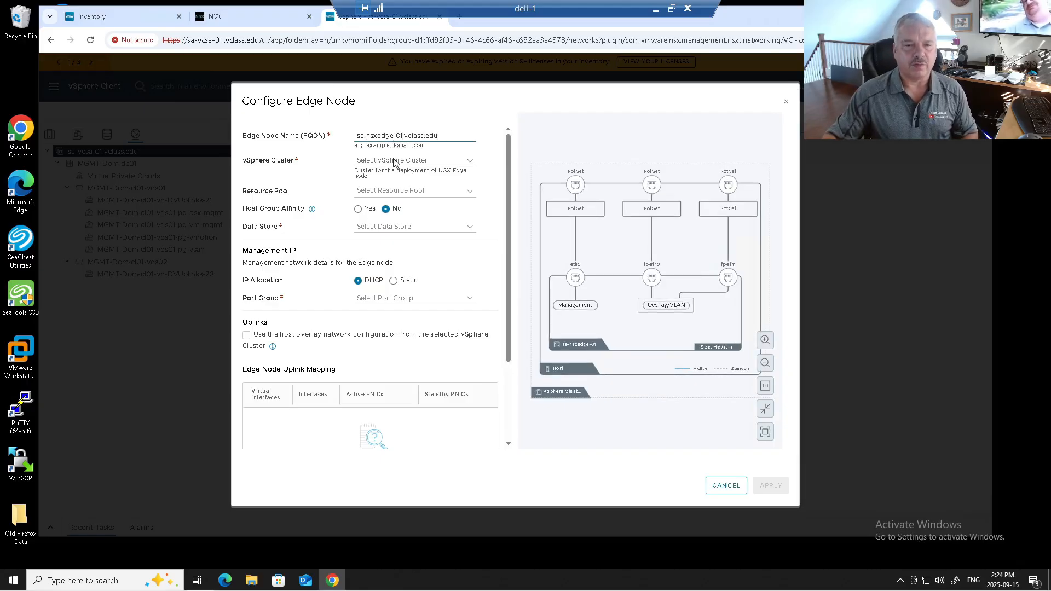
Place the edge node on vSphere cluster MGMT-Dom-cl01 with data store MGMT-Dom-cl01-ds-vsan01
click(393, 161)
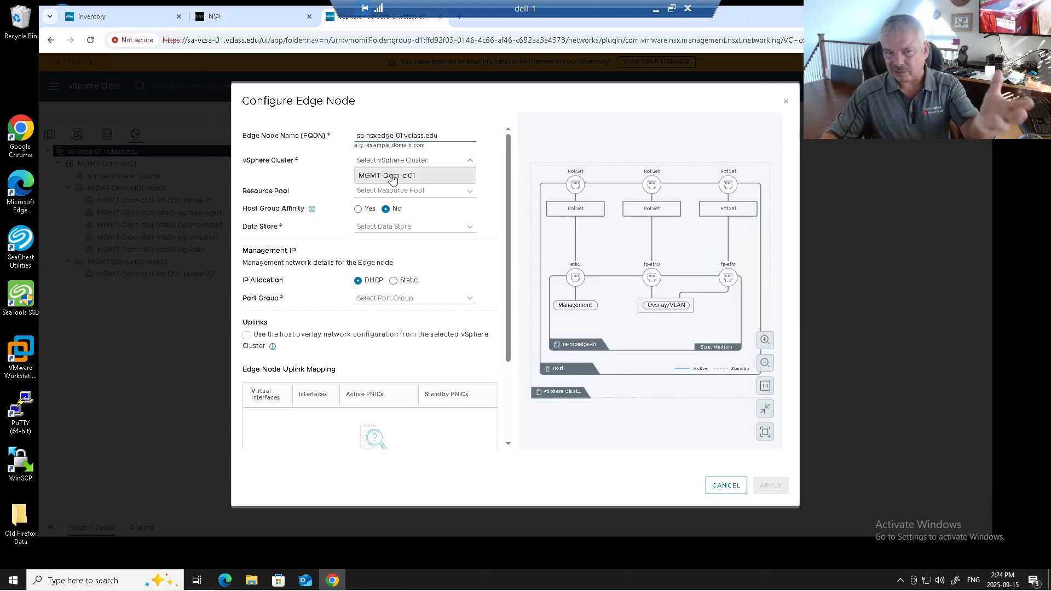
click(393, 178)
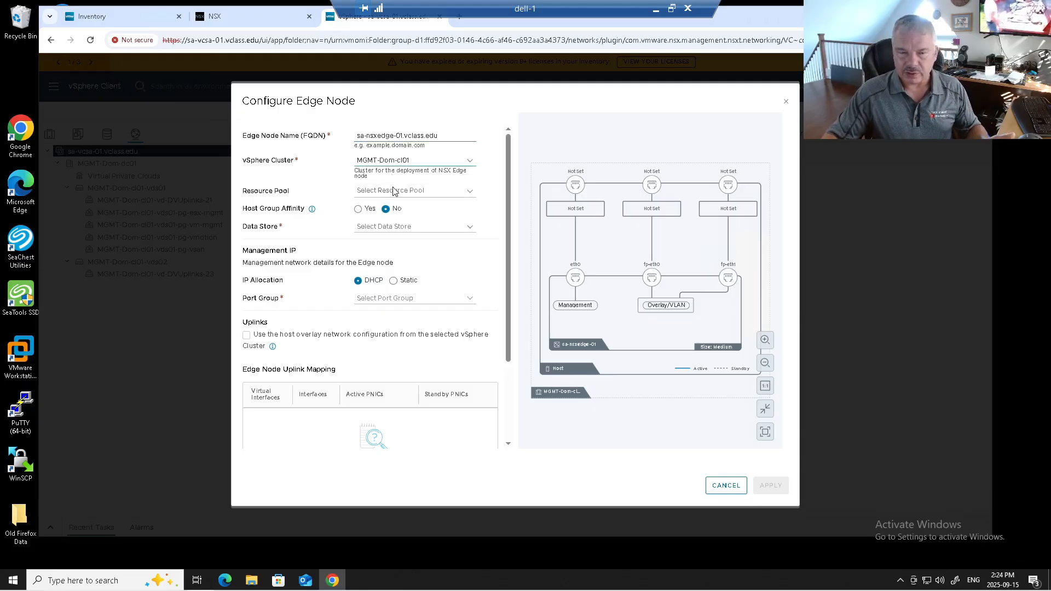
click(385, 230)
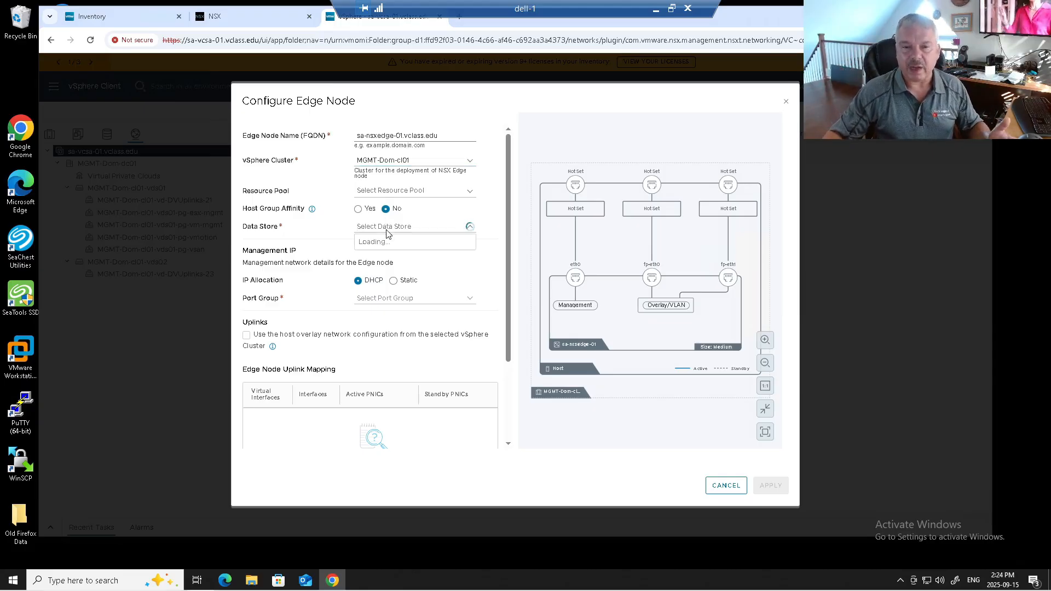
click(386, 242)
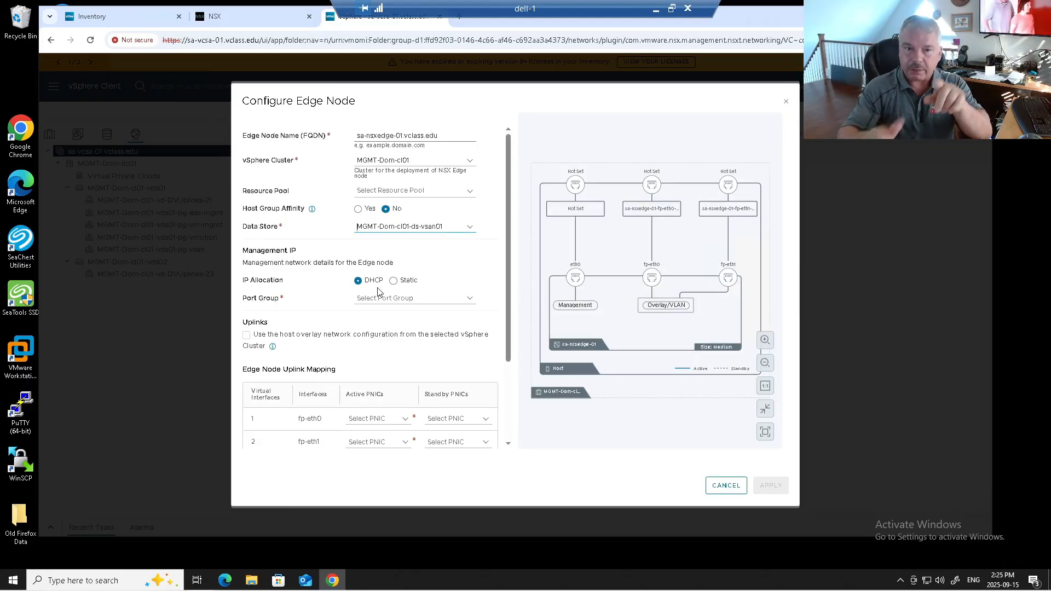
Give the edge node static management IP 172.20.10.61/24 and default gateway 172.20.10.10 on port group MGMT-Dom-cl01-vds01-pg-vm-mgmt
click(392, 281)
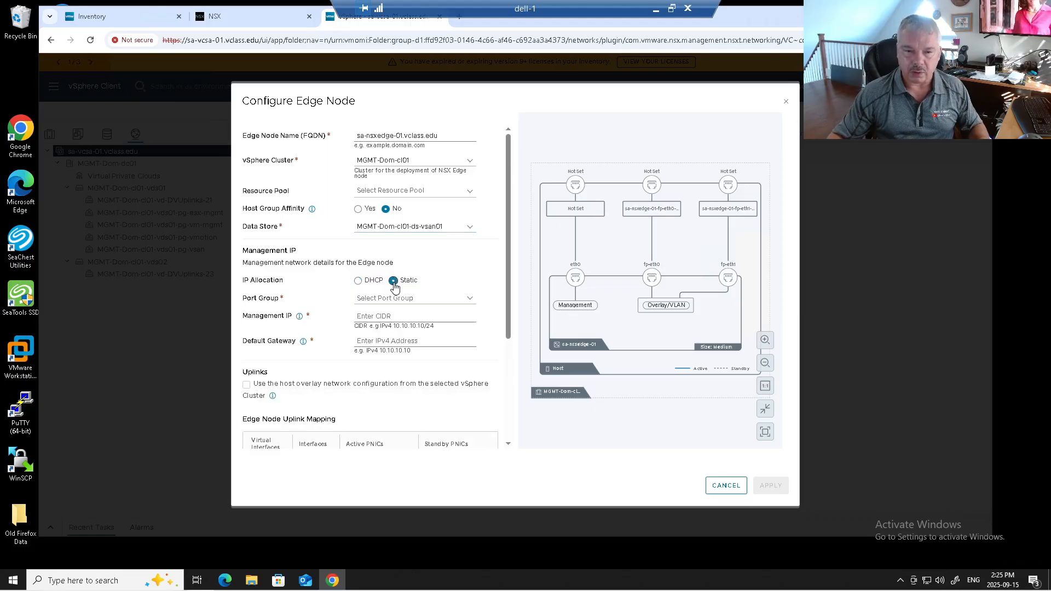
click(389, 298)
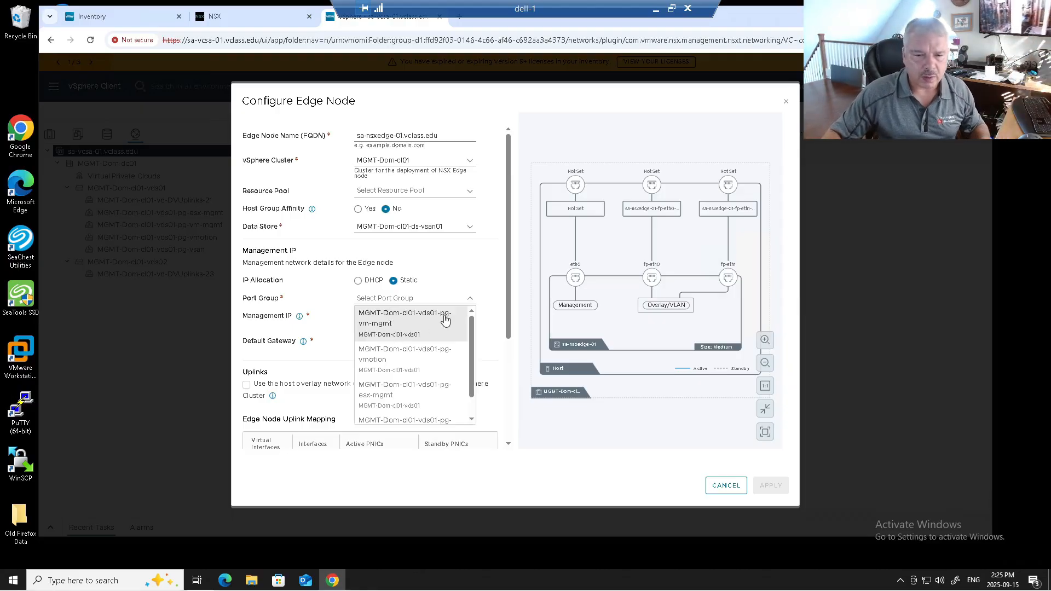
click(377, 328)
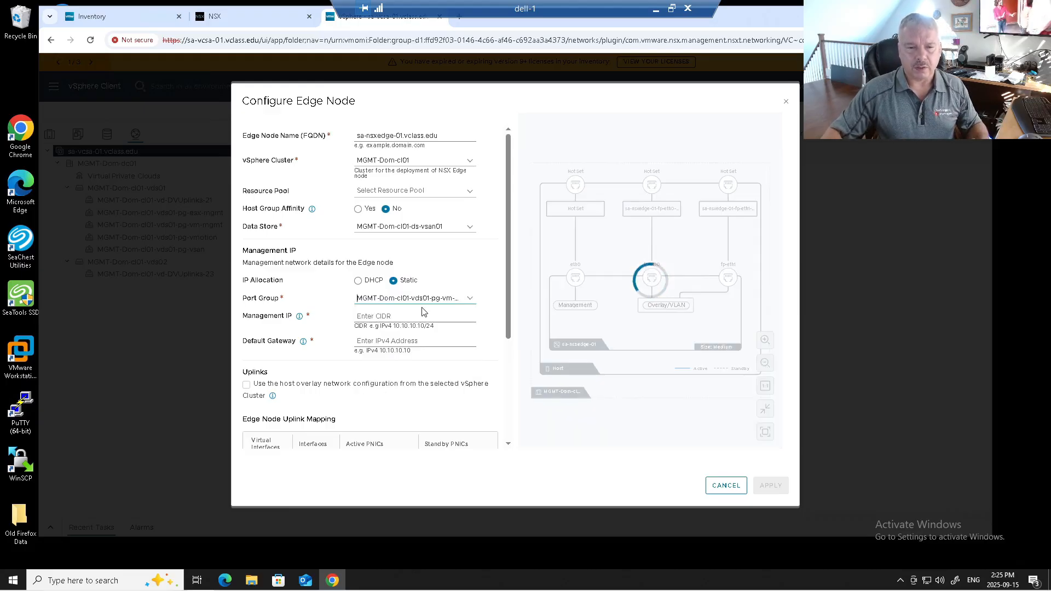
click(387, 318)
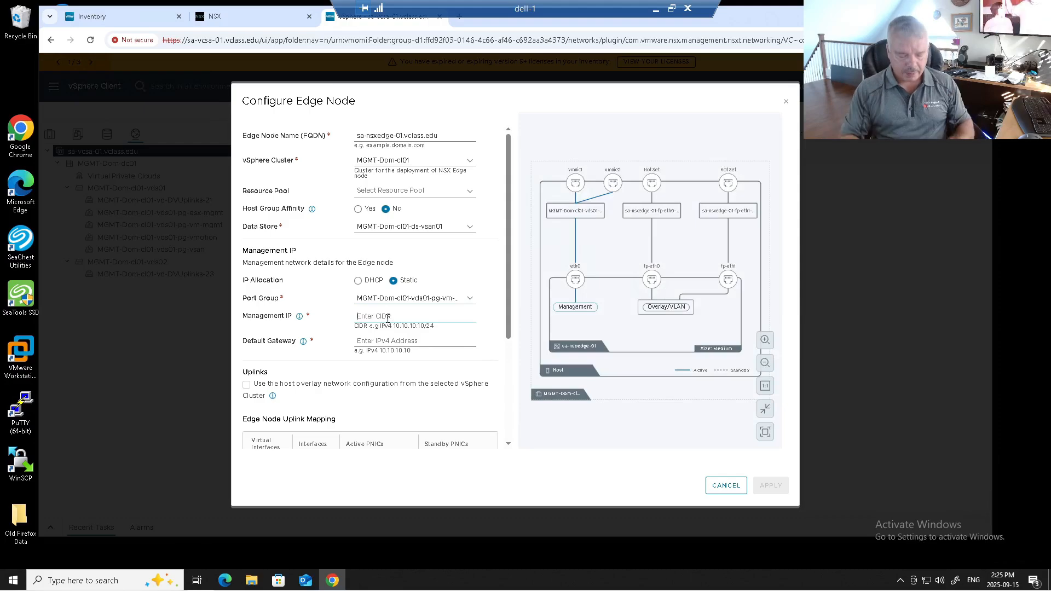
text(172.20.10.61/24)
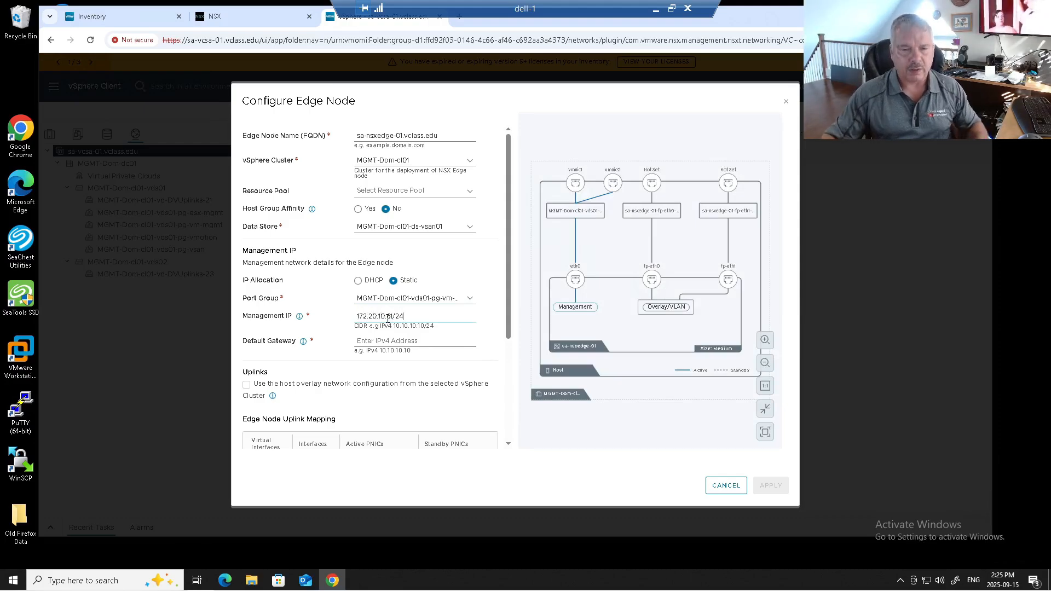
click(381, 341)
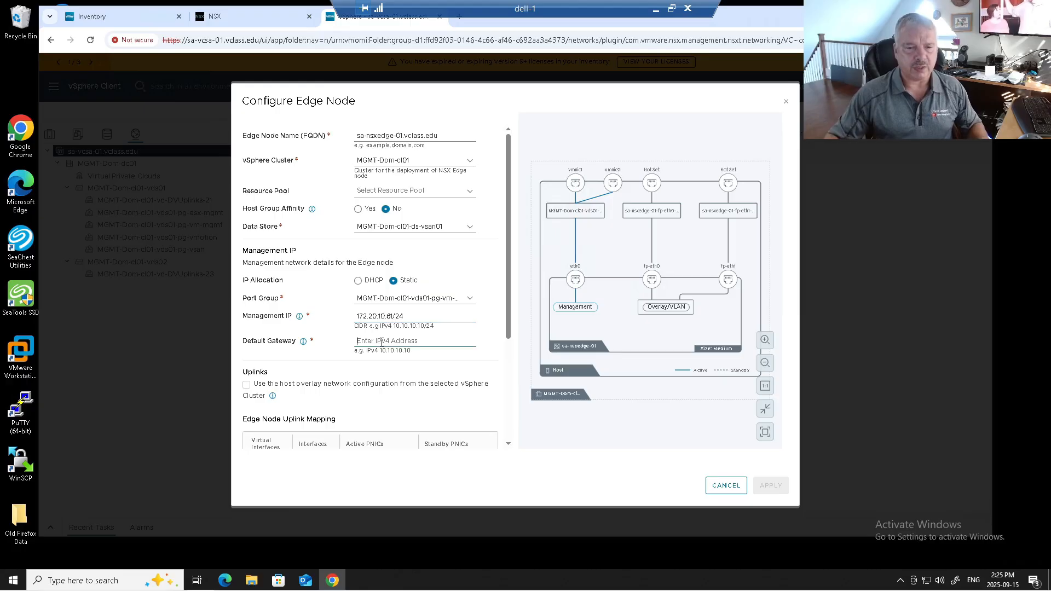
text(172.20.10.10)
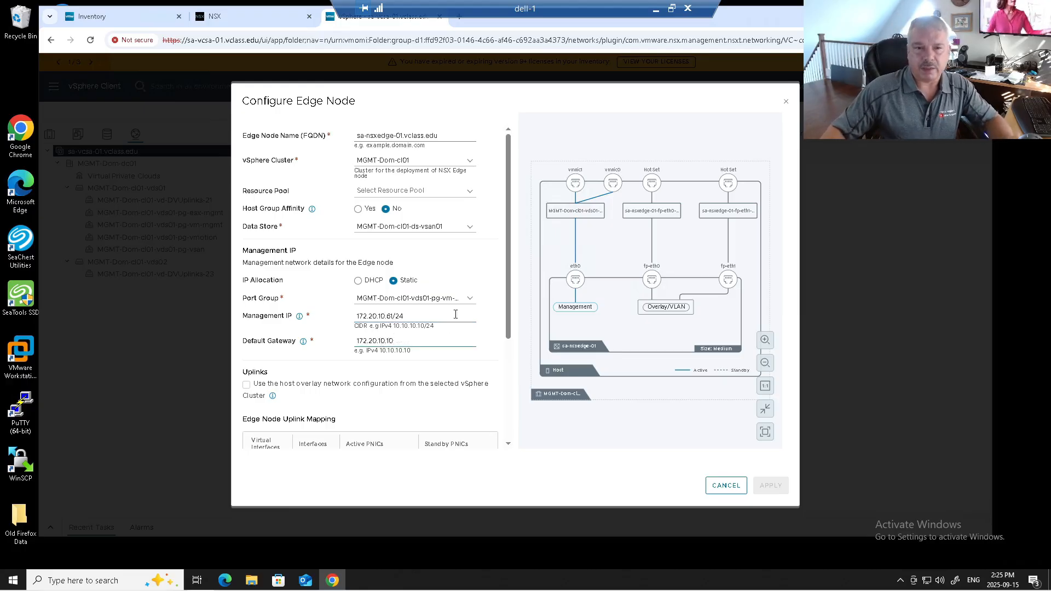
Map vmnic0 as the active PNIC for interface fp-eth0 in the edge node uplink mapping
scroll(468, 310, down, 2)
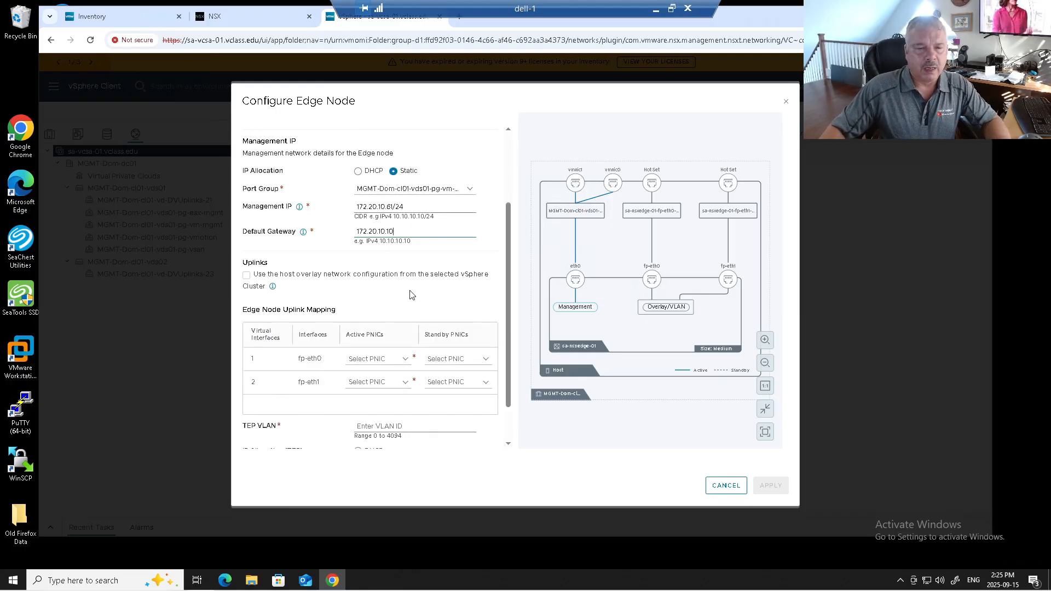
mouse_move(275, 286)
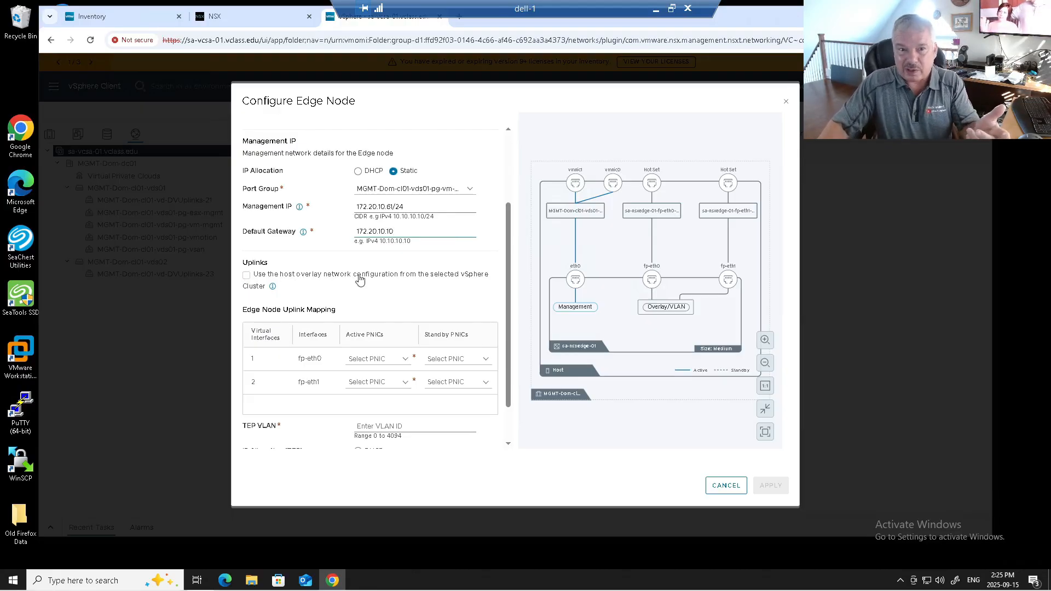
scroll(390, 283, down, 1)
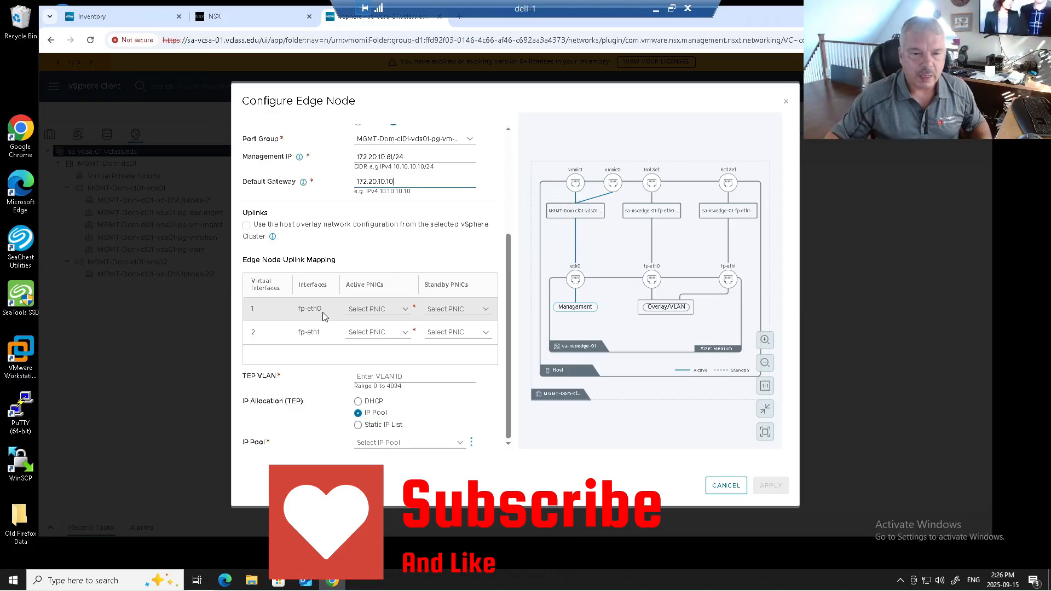
click(381, 311)
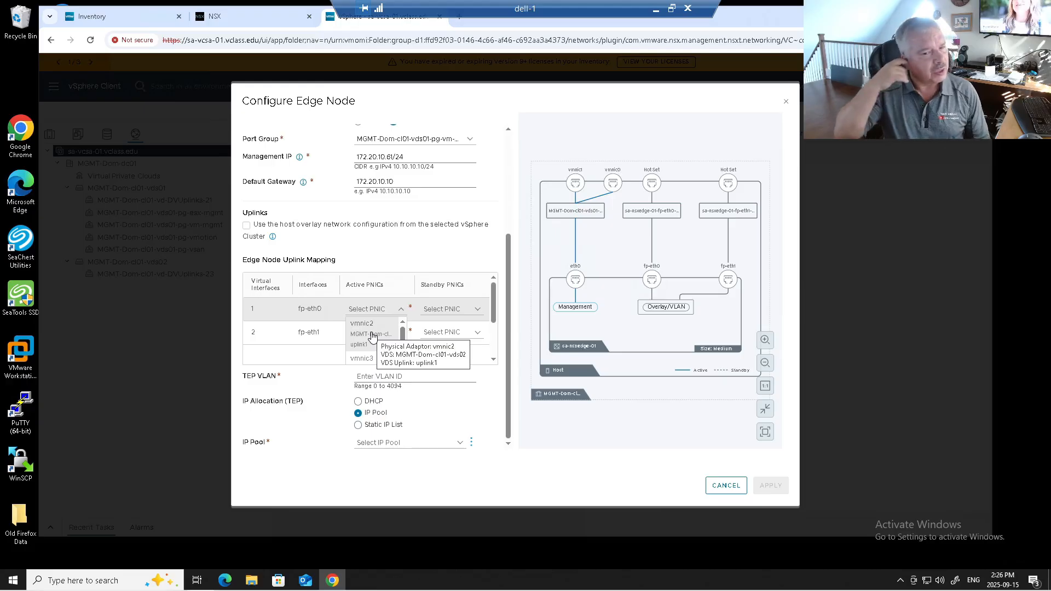
scroll(371, 351, down, 1)
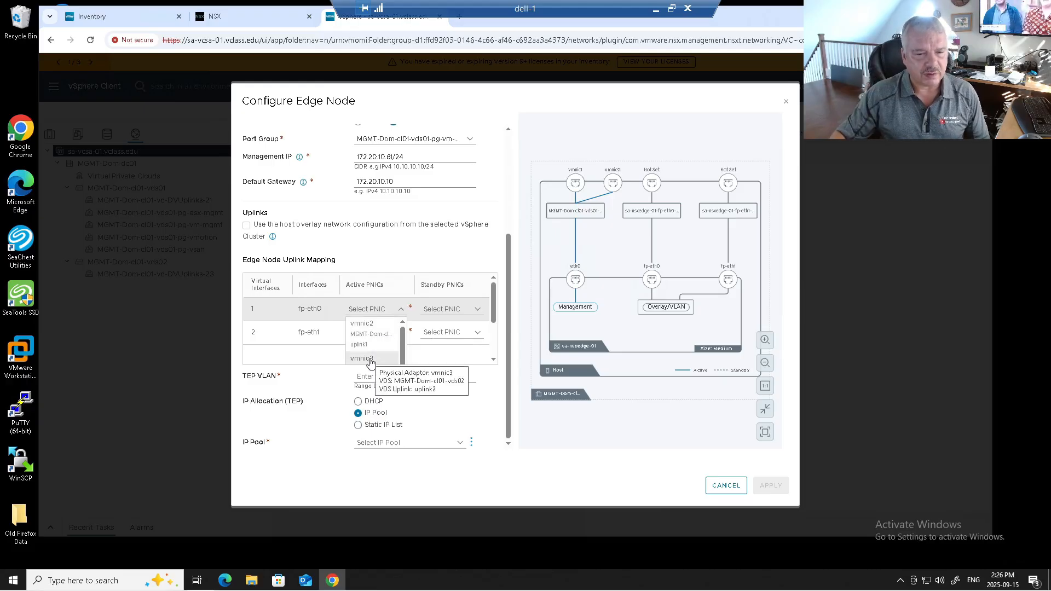
scroll(372, 362, down, 4)
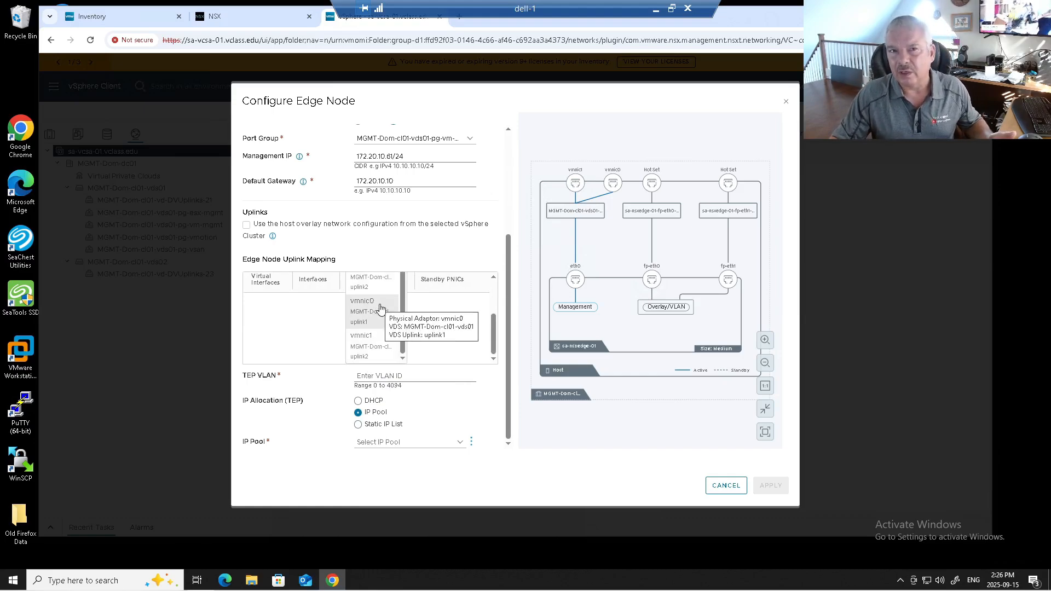
scroll(381, 308, up, 1)
scroll(380, 308, up, 3)
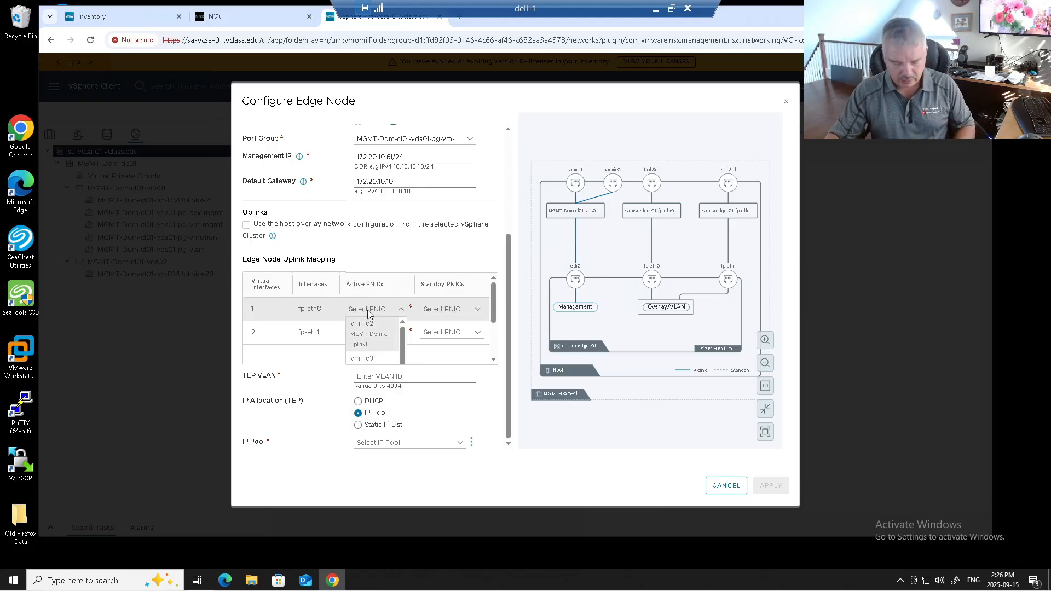
text(vmnic)
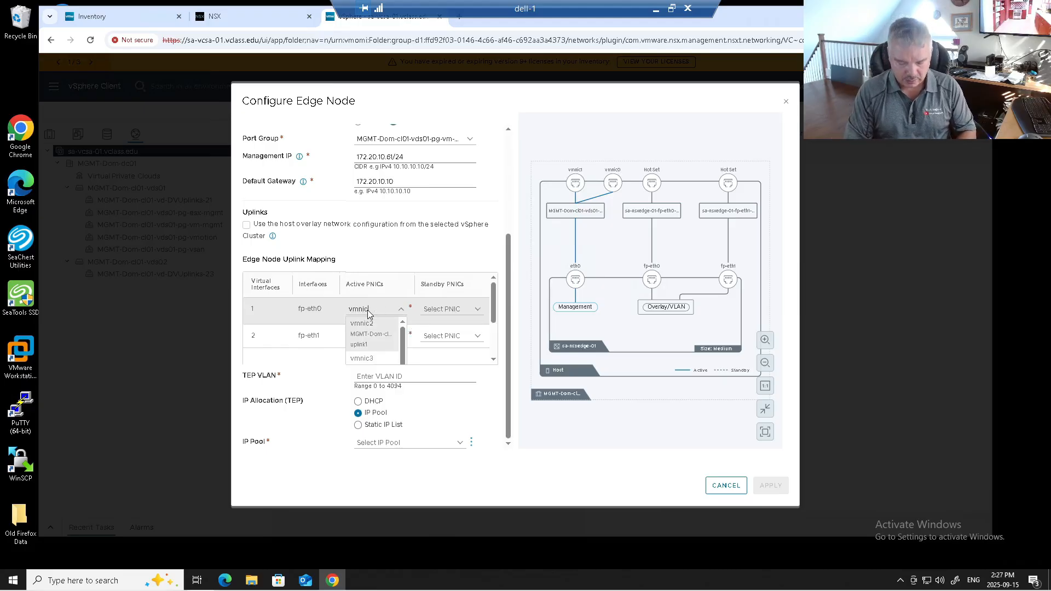
text(0)
key(Return)
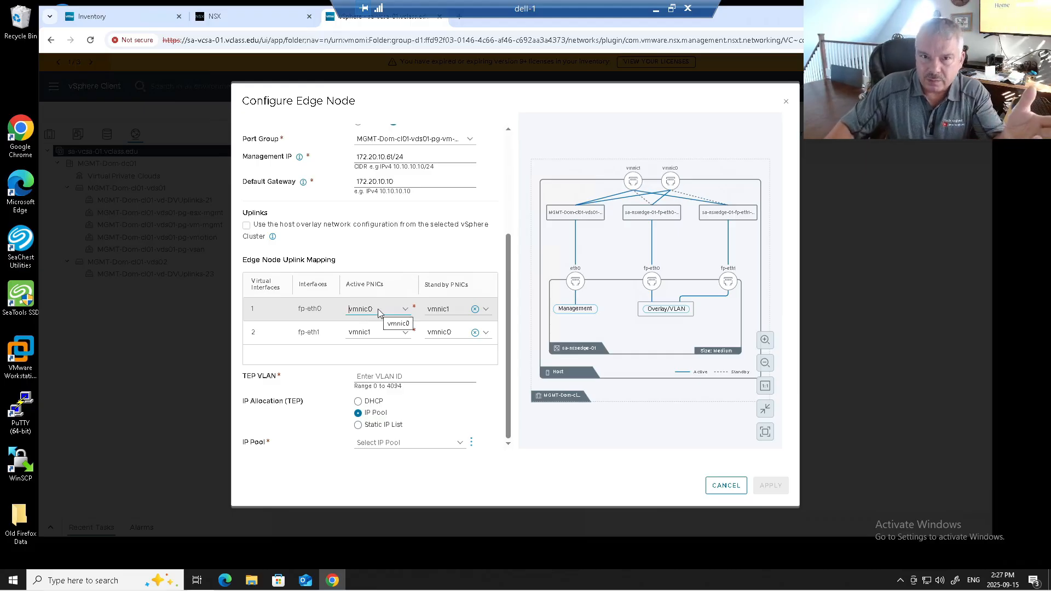
Review the physical adapters and VDS uplinks available as active PNIC for fp-eth0, keeping vmnic0 selected
click(405, 310)
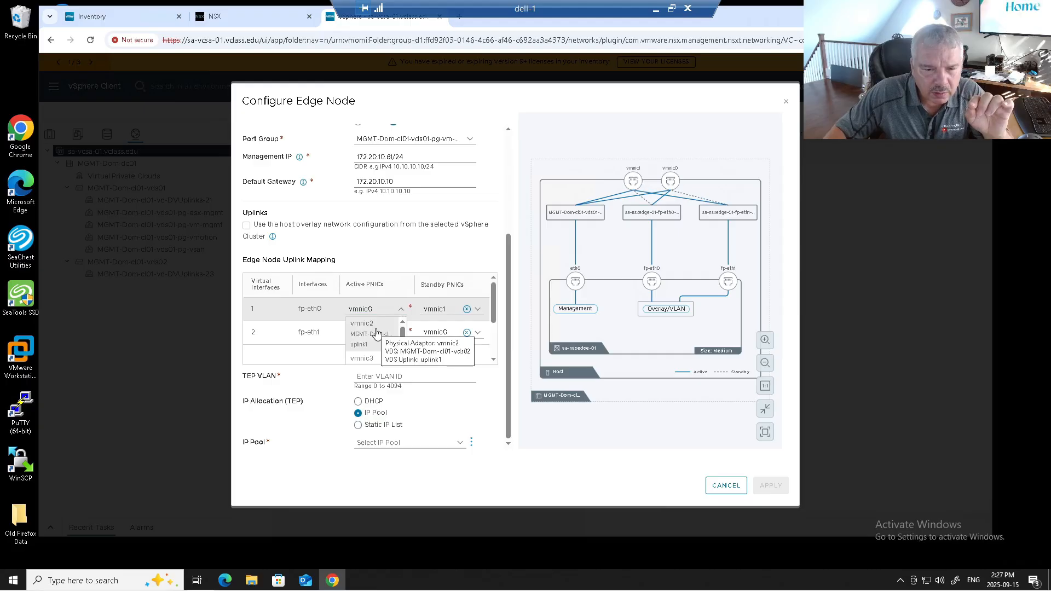
scroll(377, 336, down, 1)
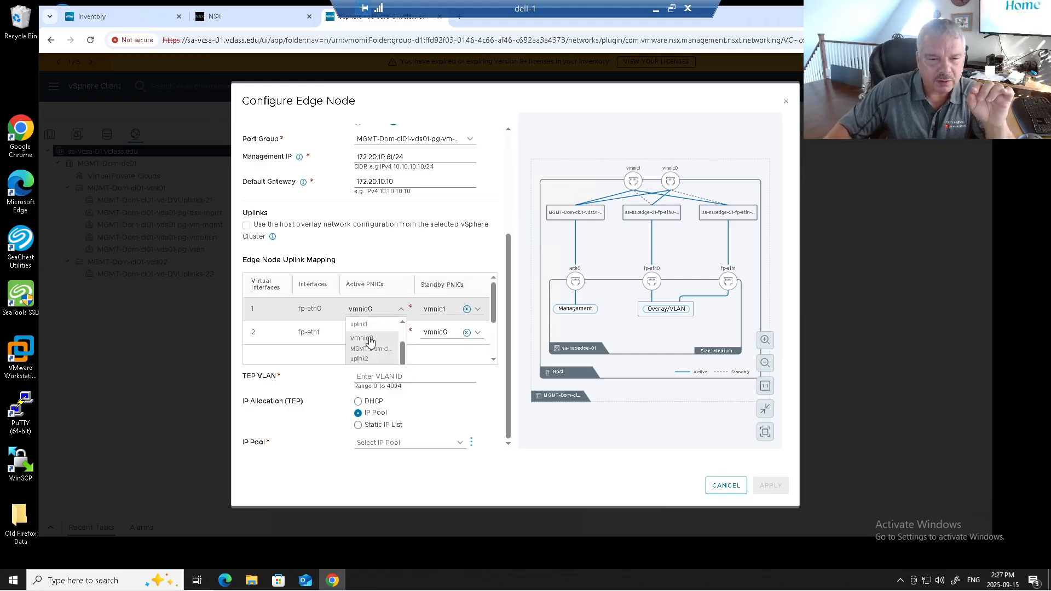
scroll(381, 342, down, 4)
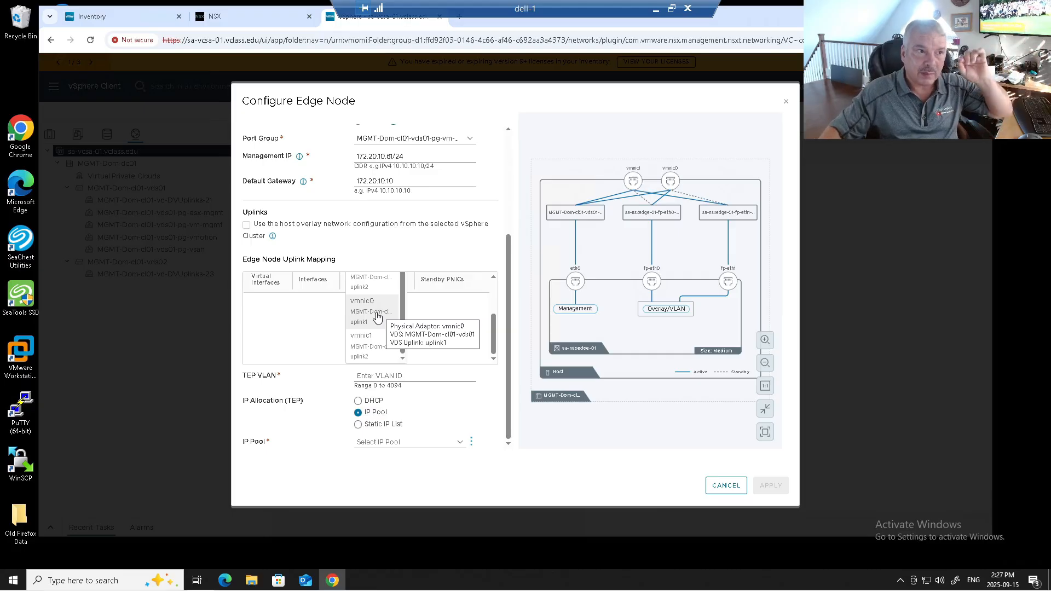
click(375, 313)
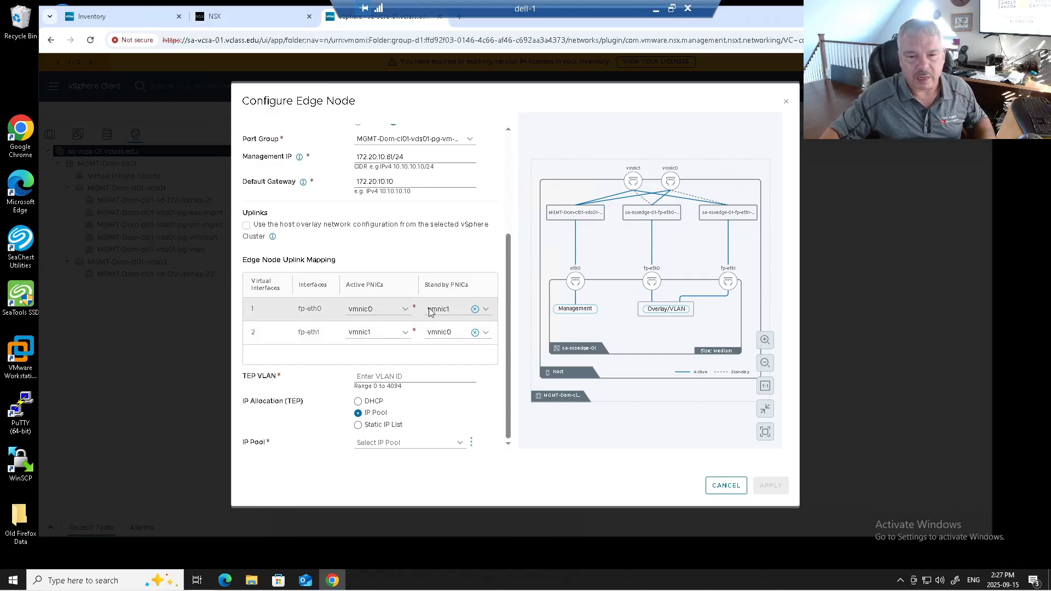
Set the edge node's TEP VLAN to 11
click(386, 376)
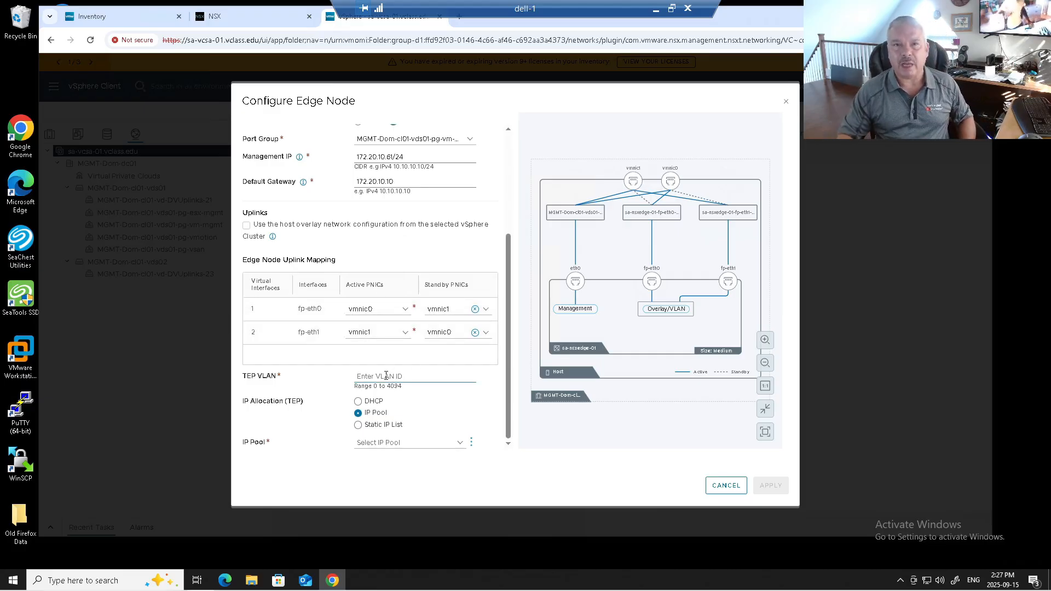
text(11)
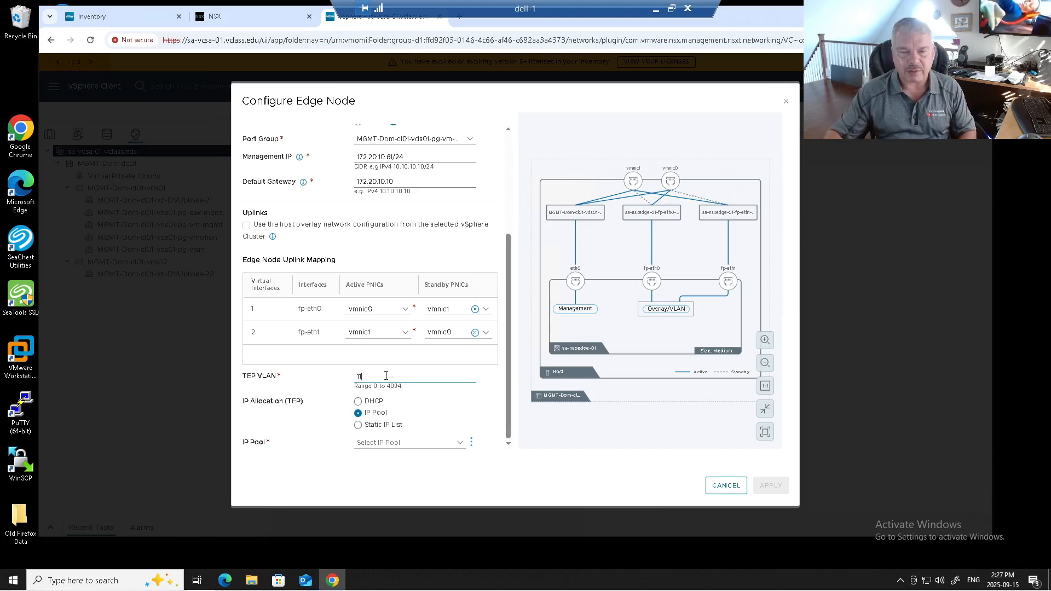
Compare the fields required by the DHCP, IP Pool and Static IP List options for TEP IP allocation, returning to IP Pool
click(372, 403)
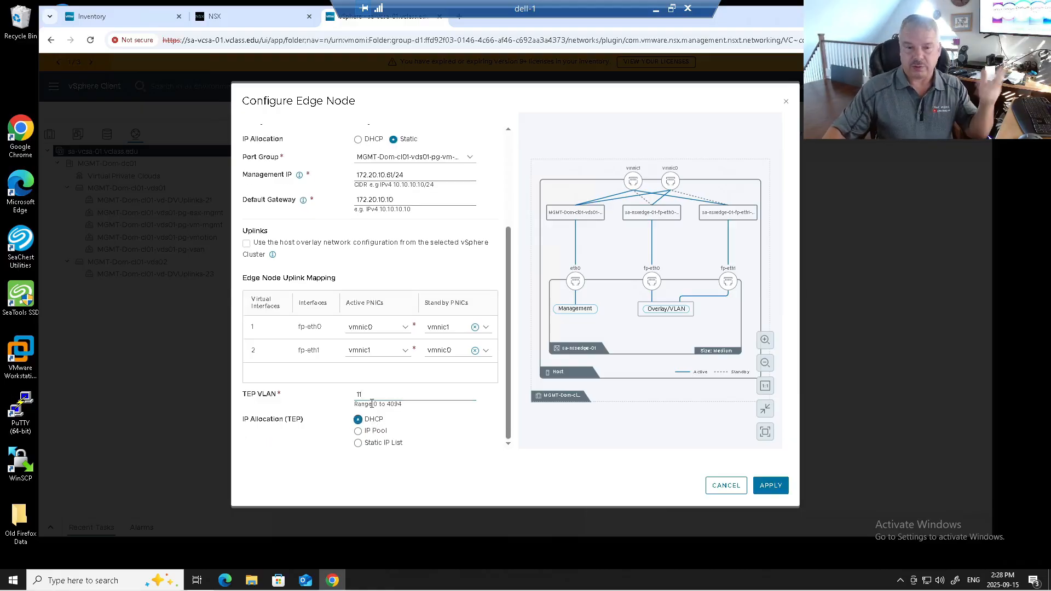
click(374, 431)
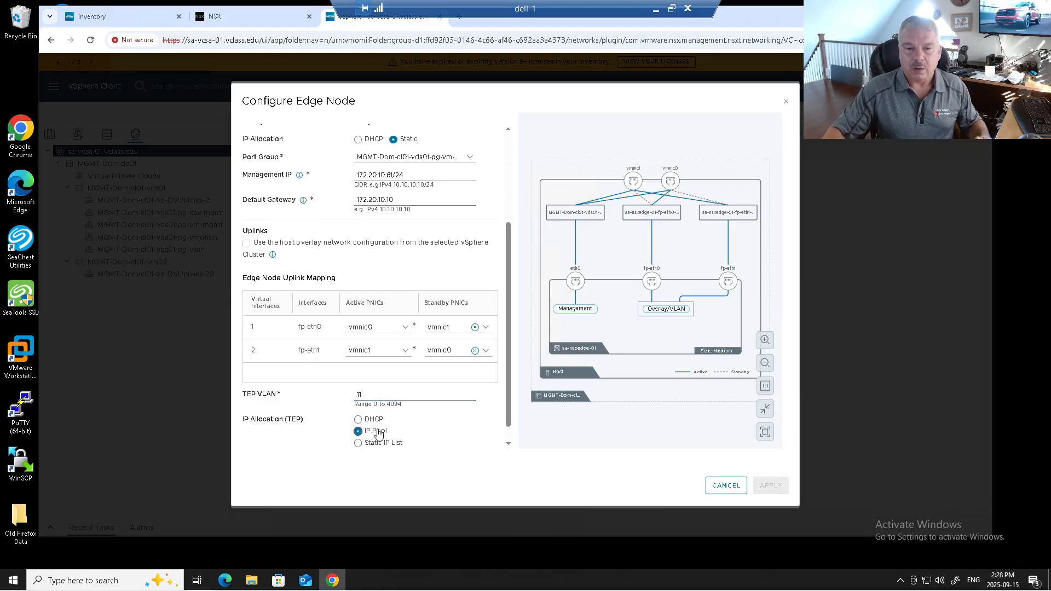
scroll(474, 421, down, 1)
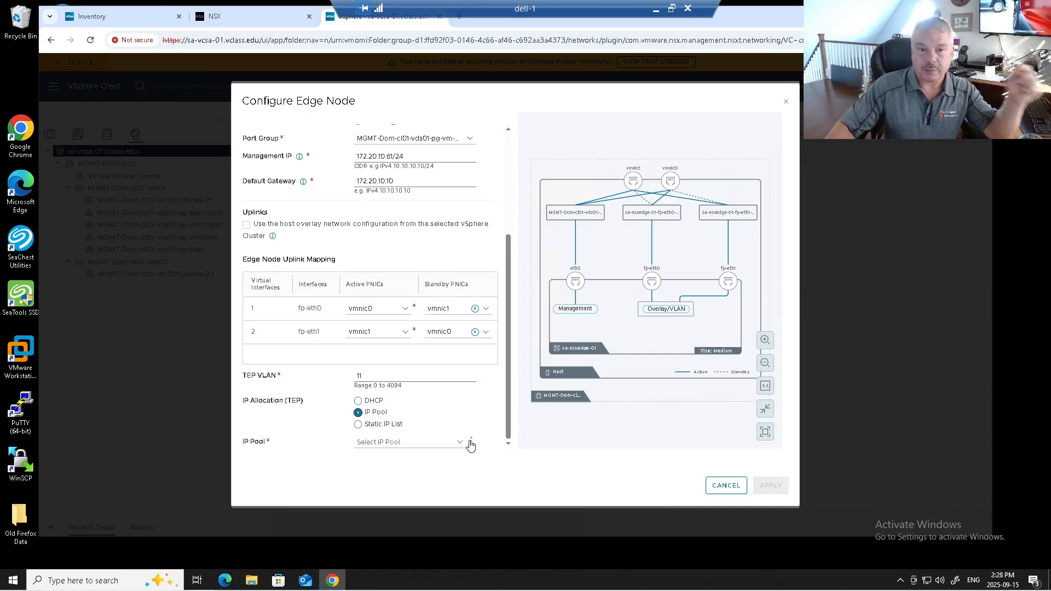
click(368, 427)
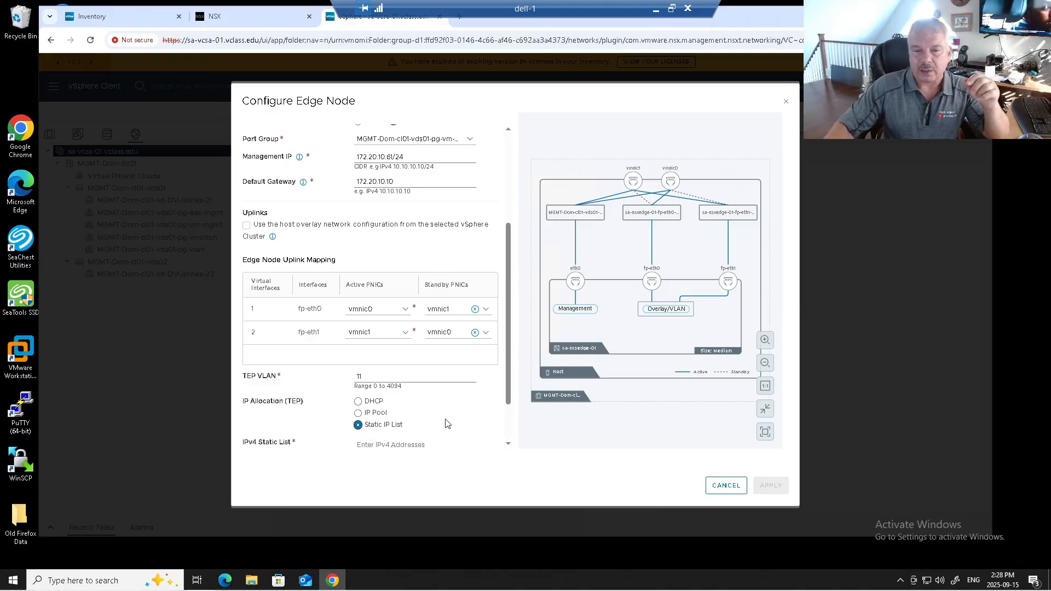
scroll(446, 425, down, 2)
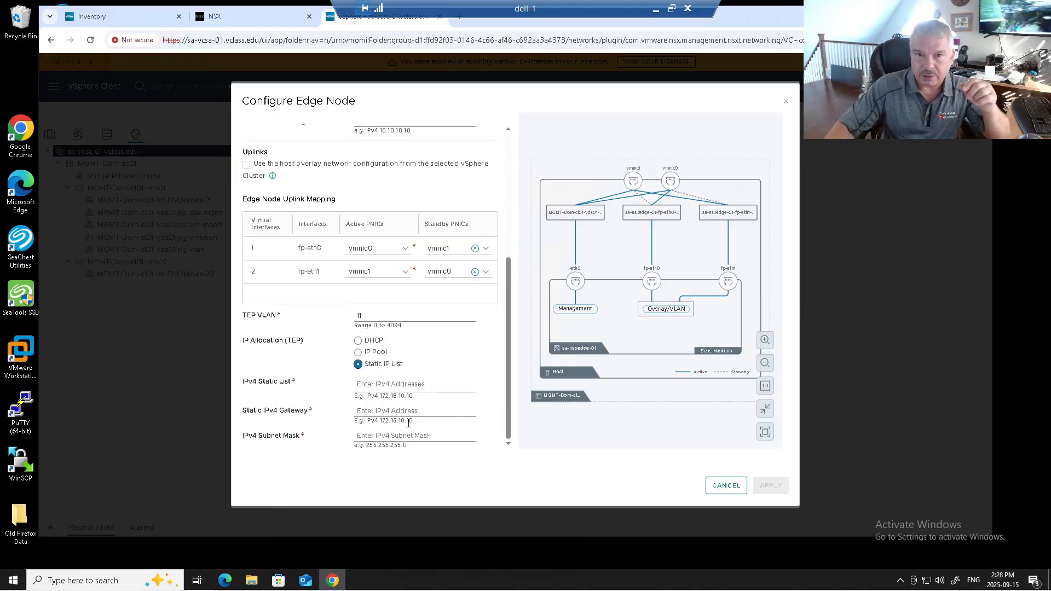
click(358, 351)
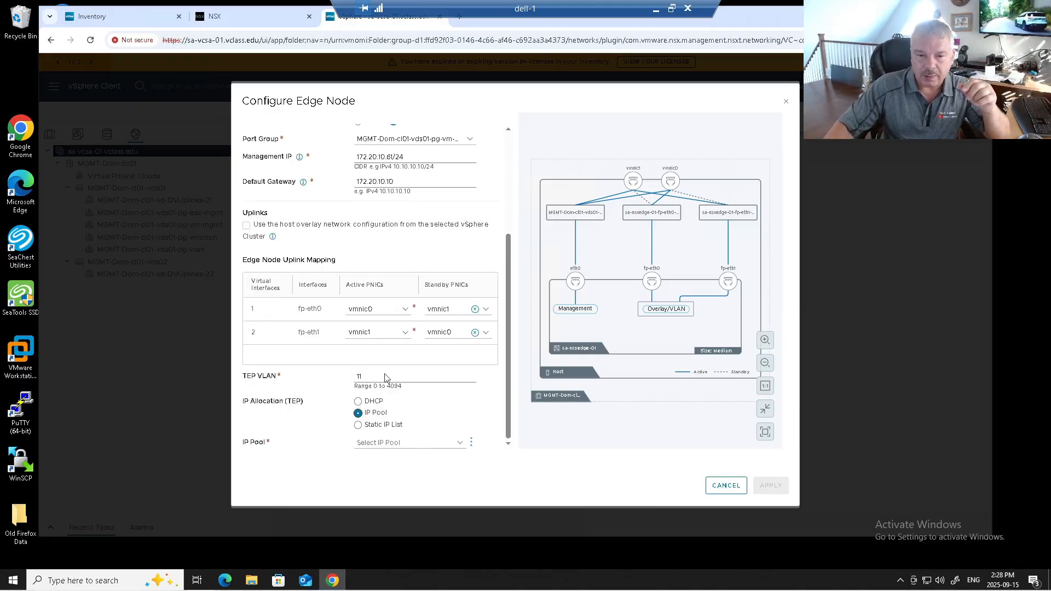
Assign VTEP_Pool as the TEP IP pool and apply the edge node configuration
click(468, 442)
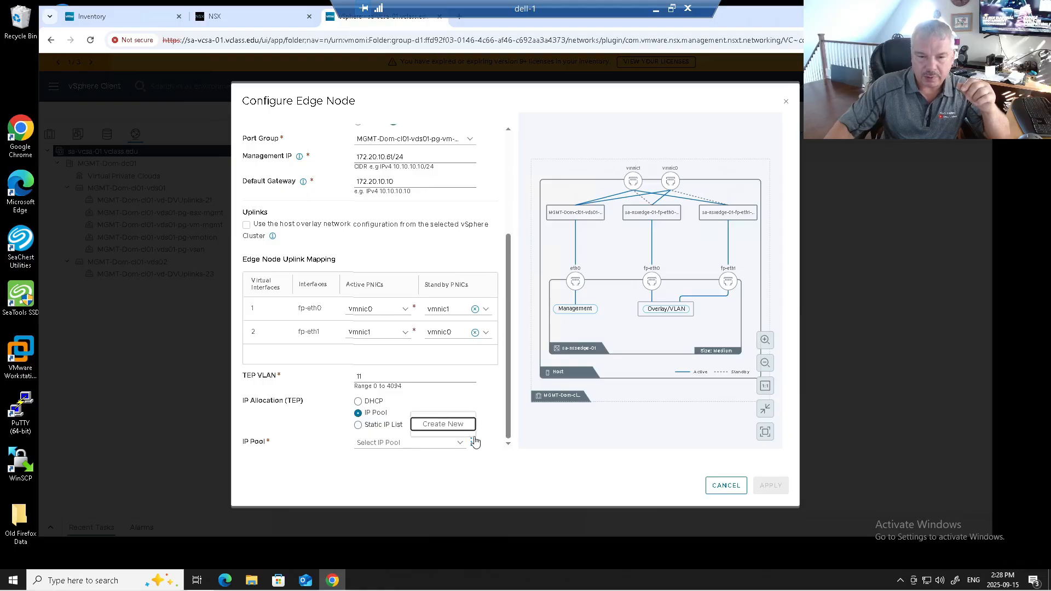
click(464, 443)
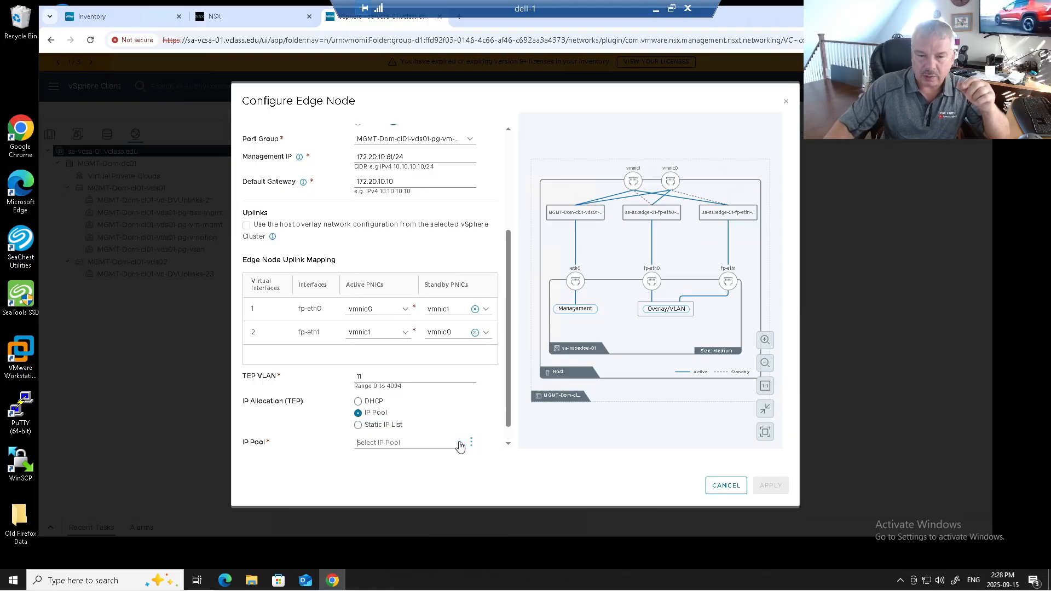
click(427, 443)
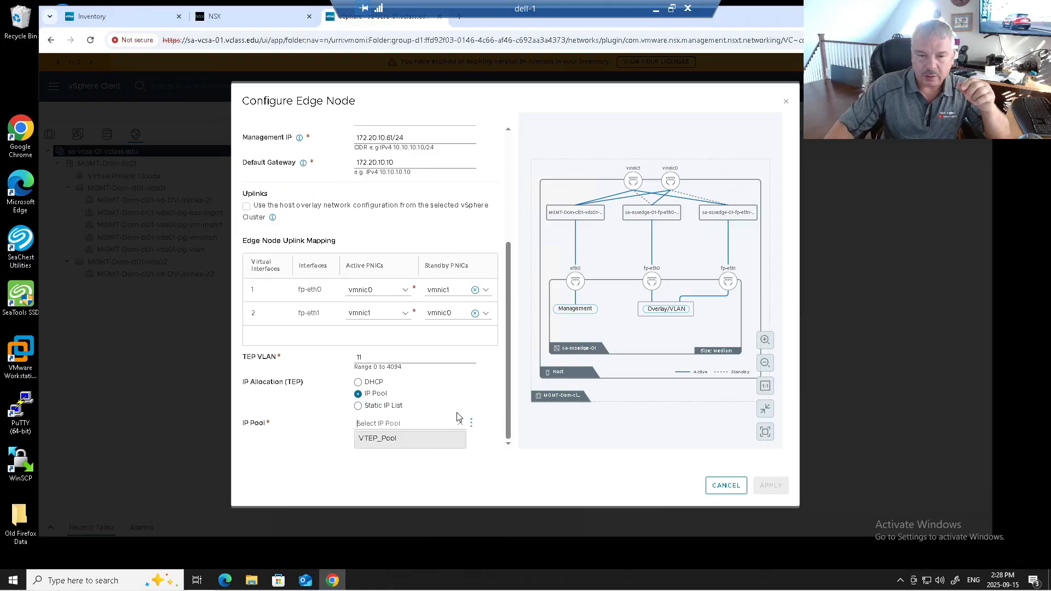
click(397, 440)
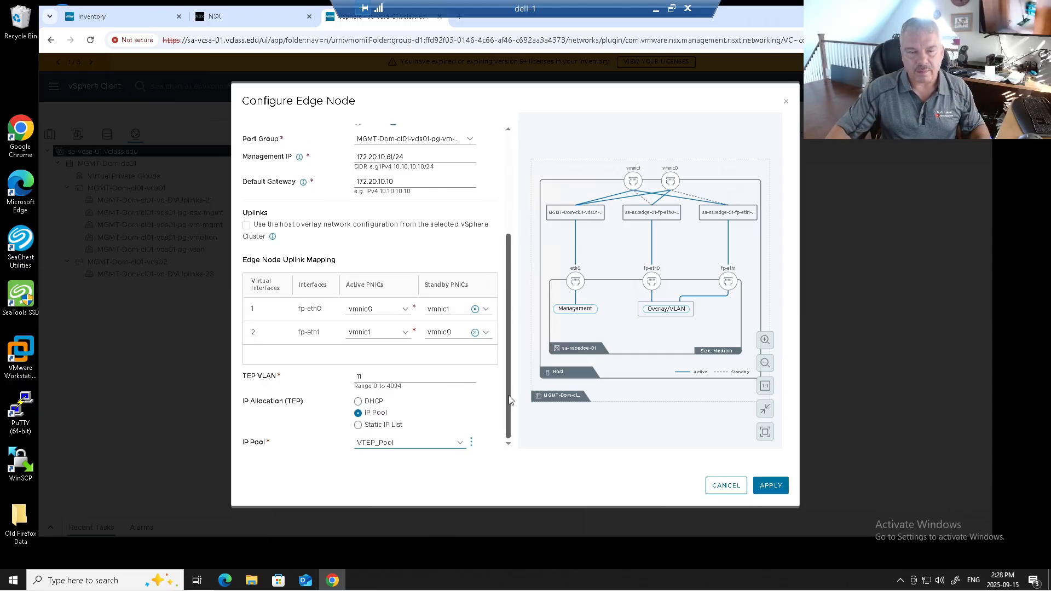
click(770, 486)
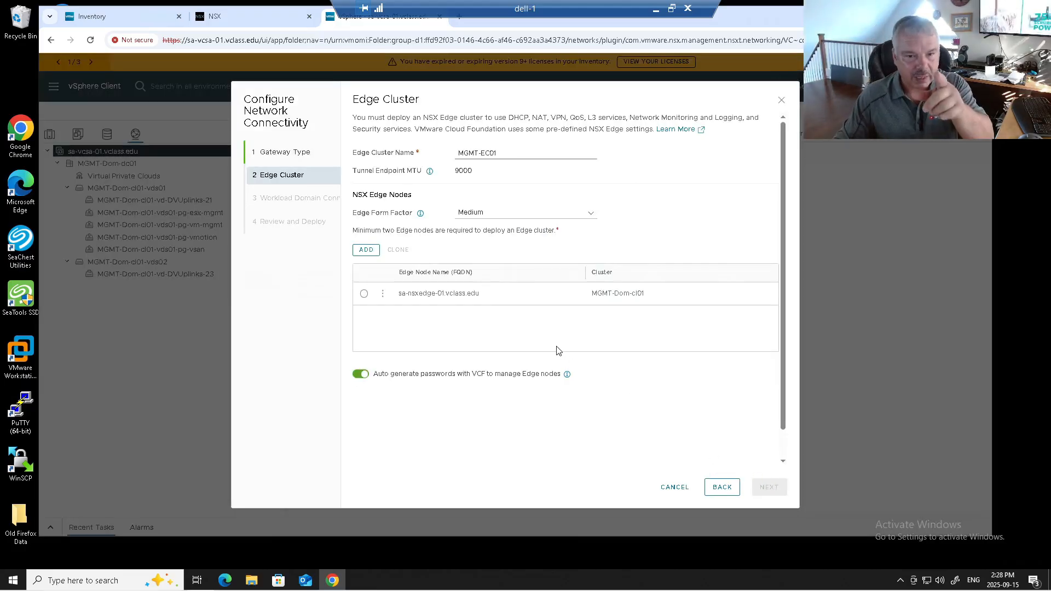
Clone edge node sa-nsxedge-01.vclass.edu, giving the clone the FQDN sa-nsxedge-02.vclass.edu
click(365, 297)
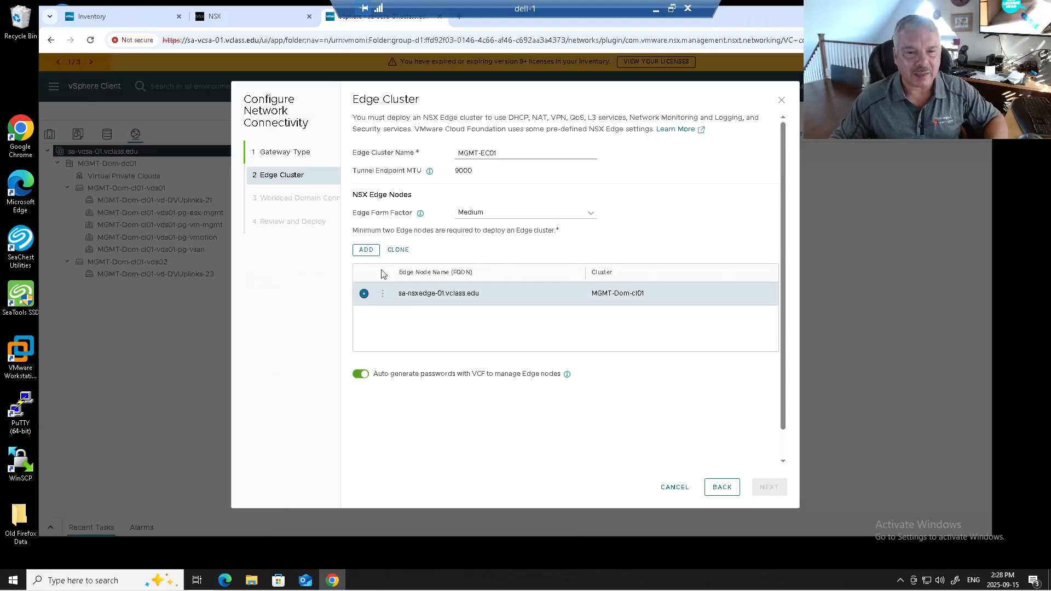
click(401, 250)
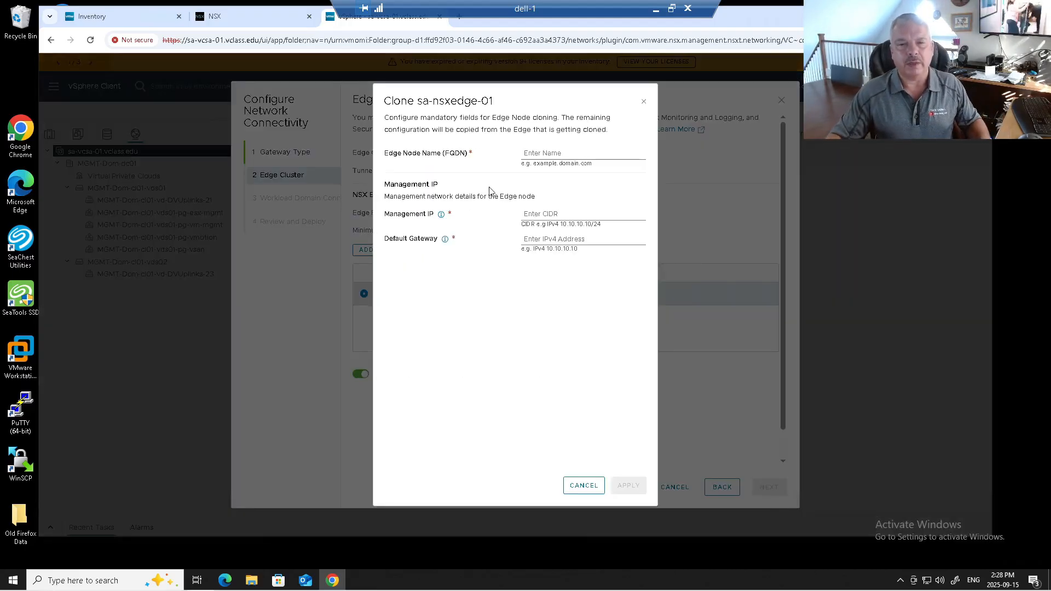
click(539, 154)
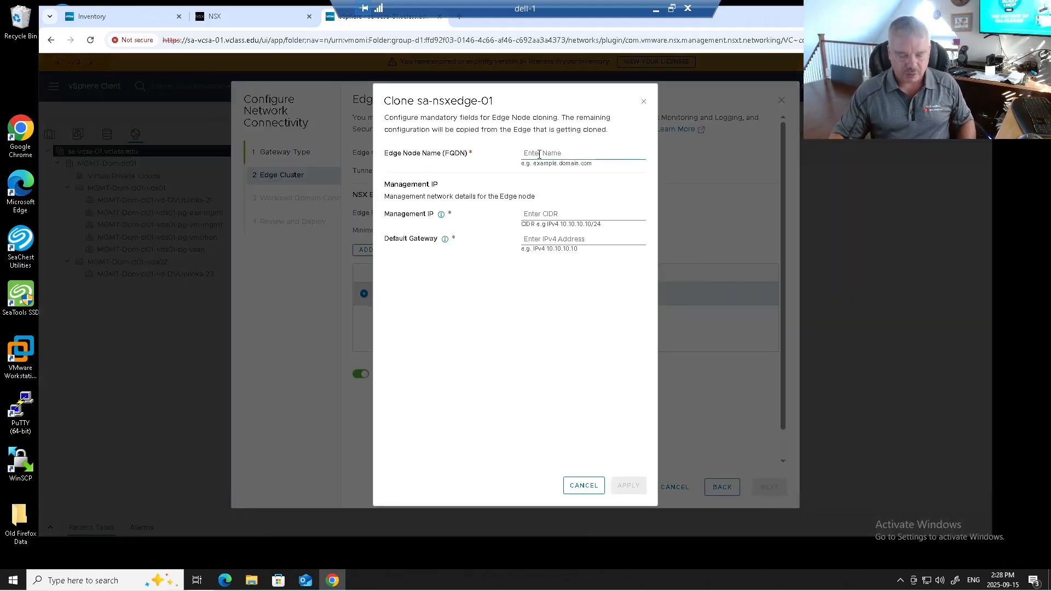
text(sa-nsxedge)
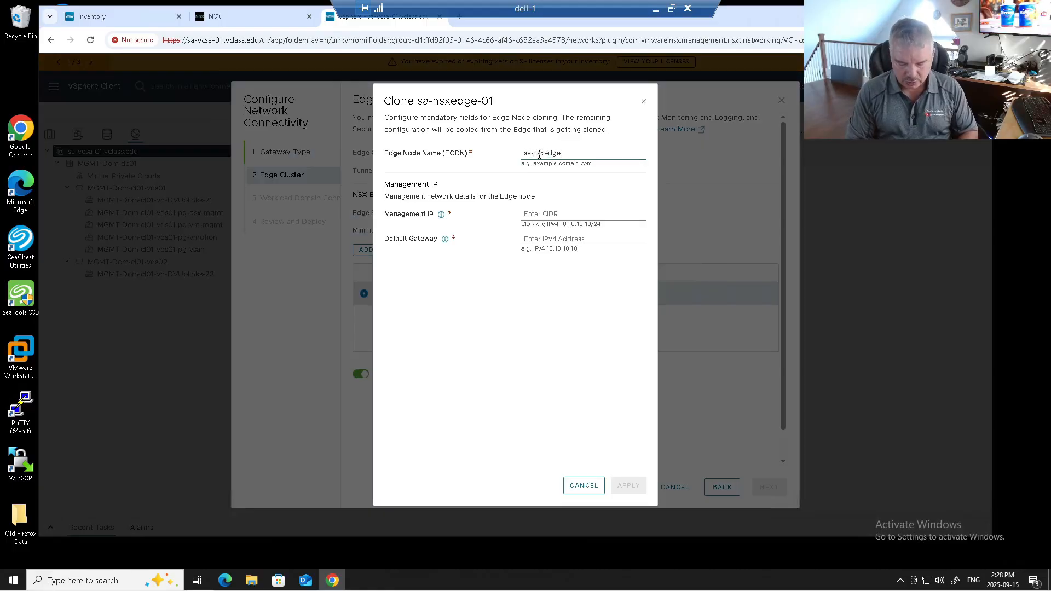
text(-0)
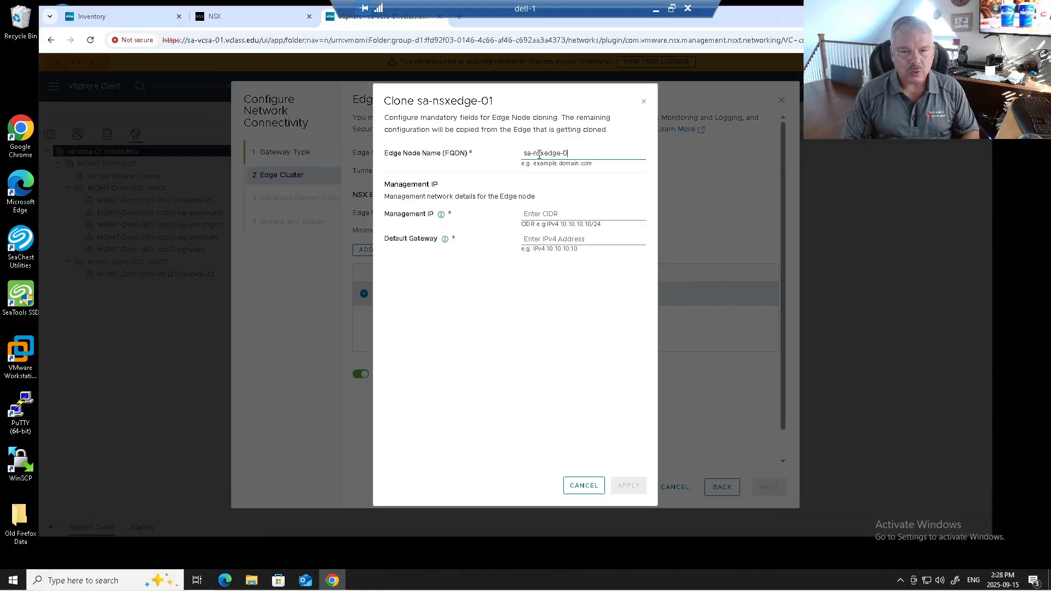
text(2.vcl)
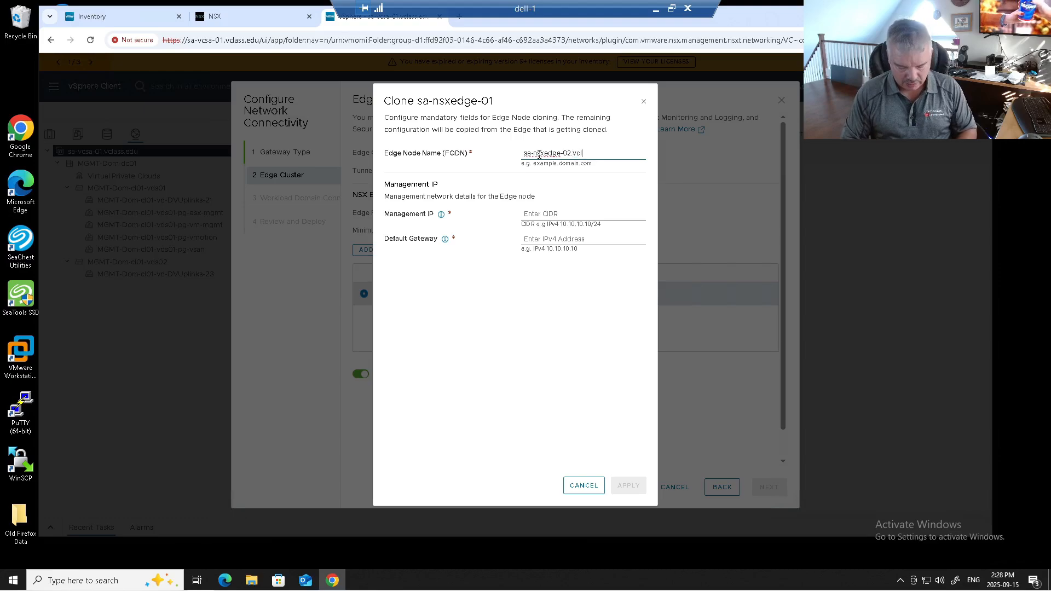
text(ass.edu)
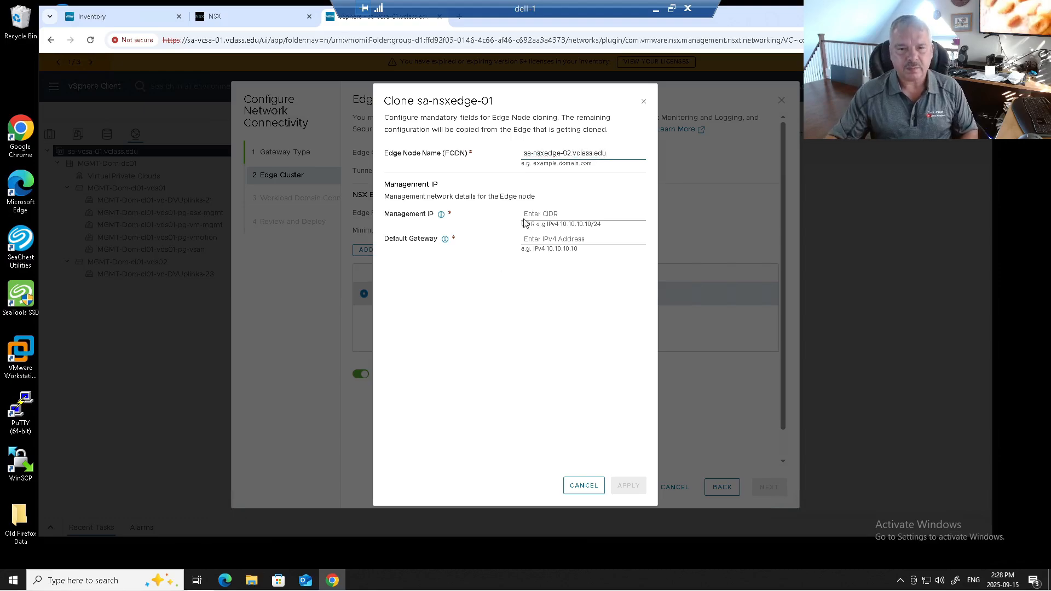
Give the cloned edge node management IP 172.20.10.62/24 and default gateway 172.20.10.10, and apply the clone
click(534, 217)
text(172)
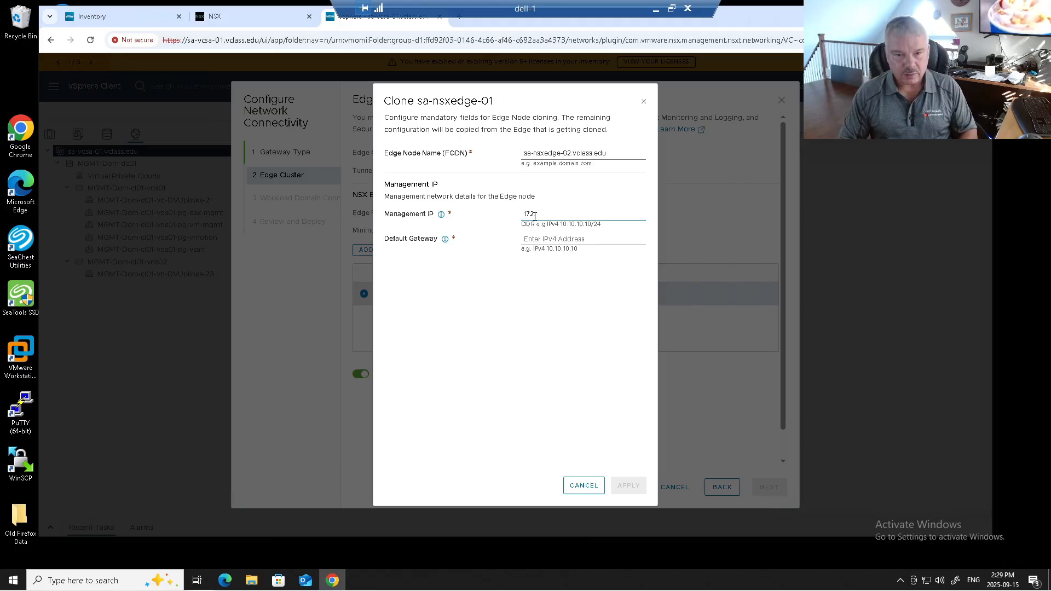
text(.20.10.62/24)
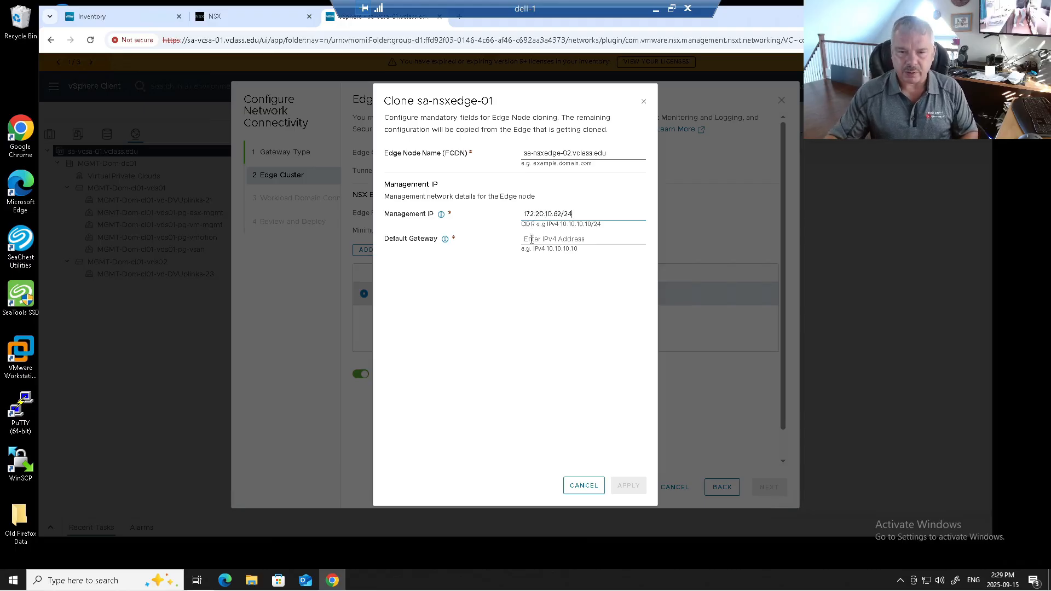
click(531, 239)
text(1)
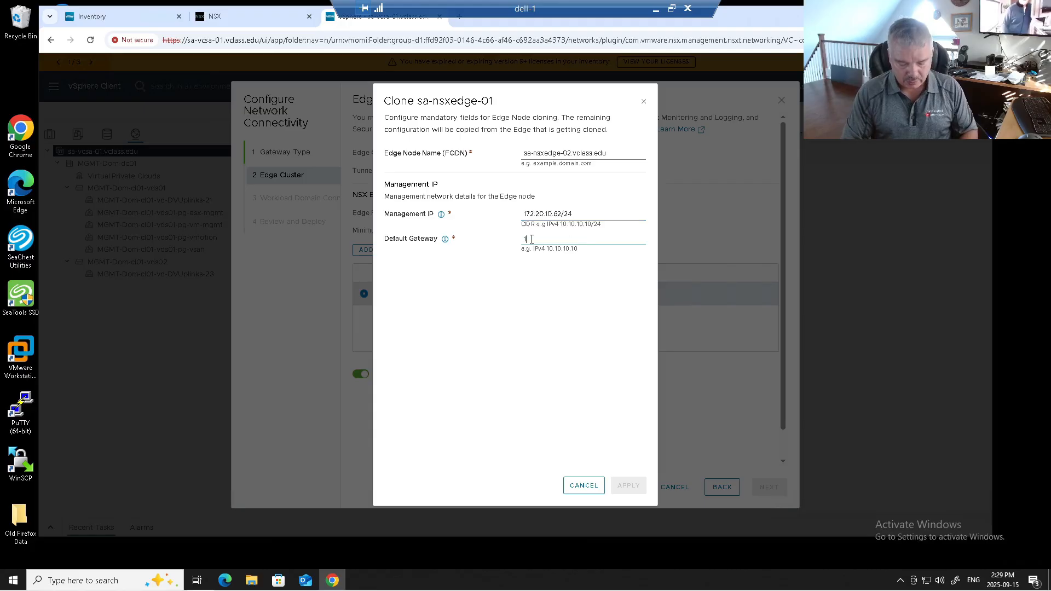
text(72.20.10.10)
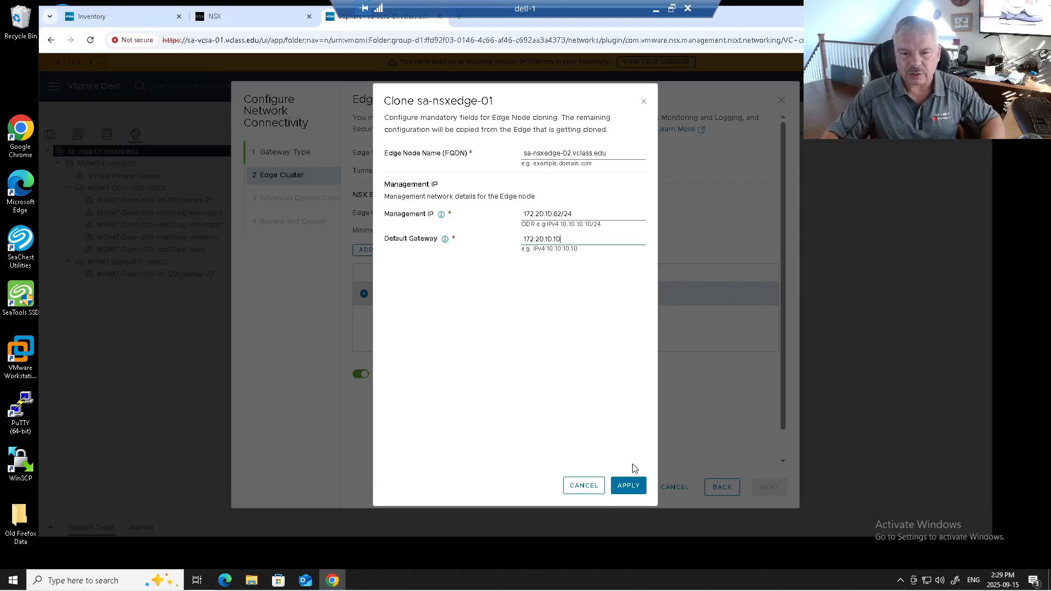
click(631, 491)
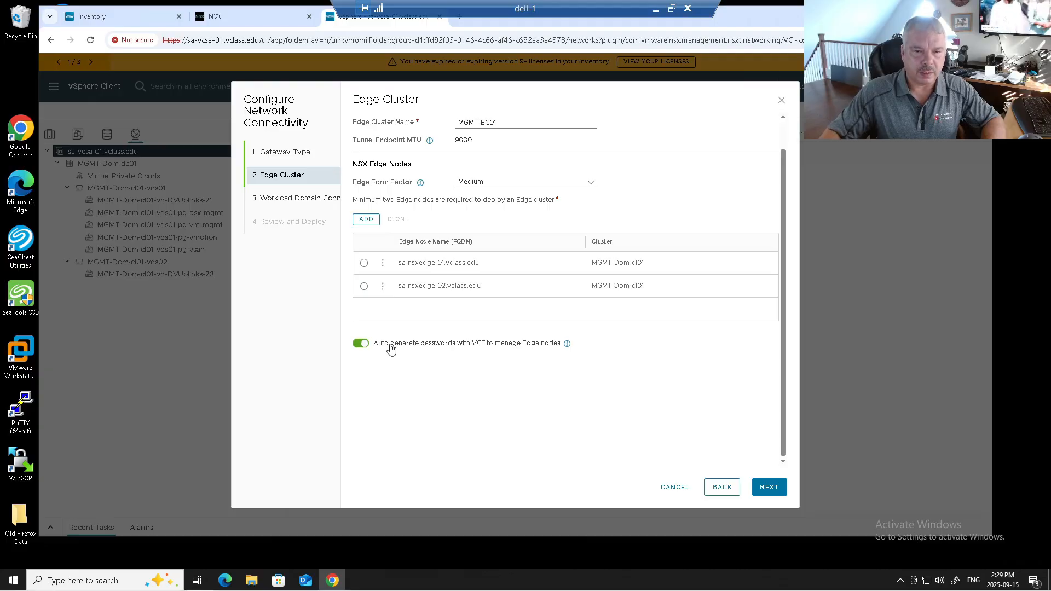
Turn off automatic password generation for the edge nodes and enter the CLI administrator password
click(360, 344)
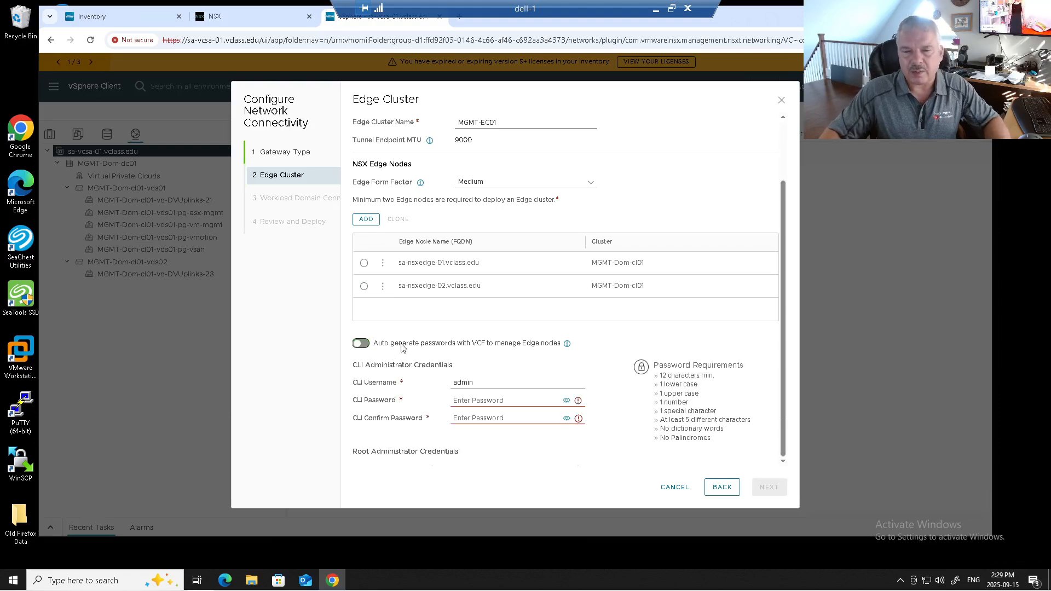
scroll(449, 332, down, 1)
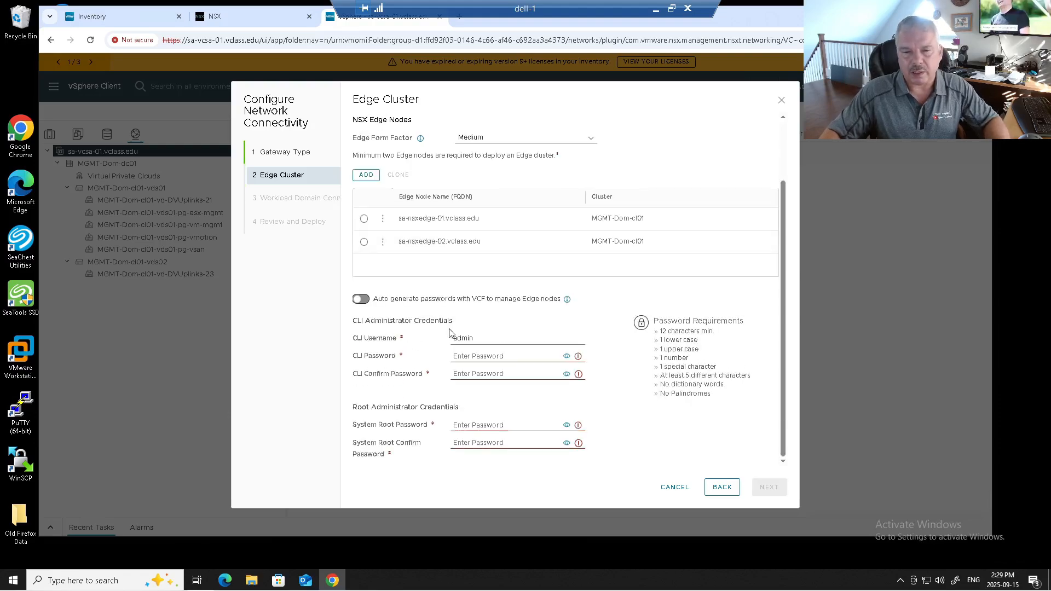
click(471, 358)
text(********)
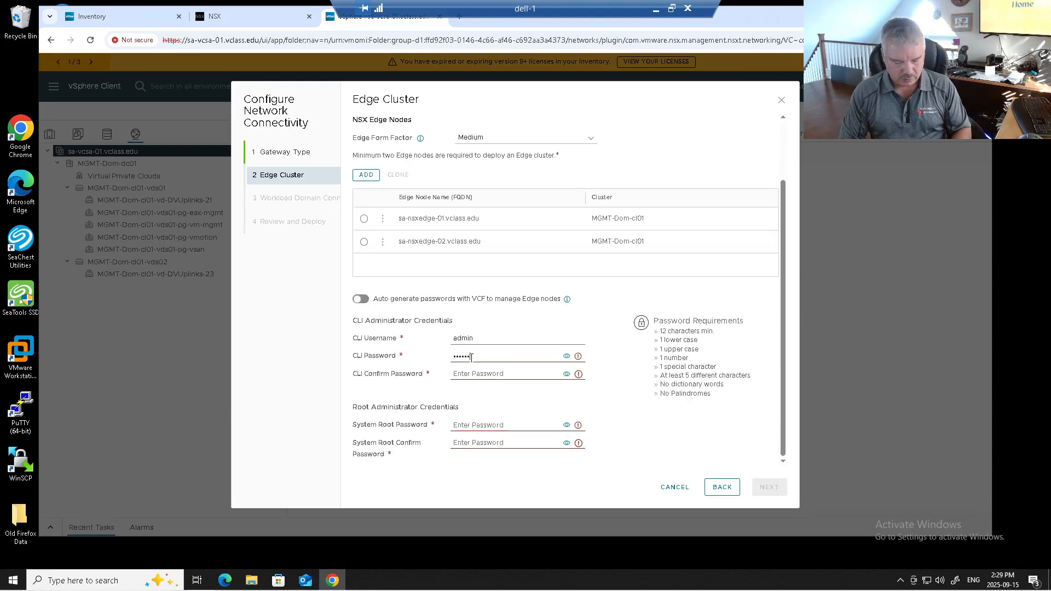
text(********)
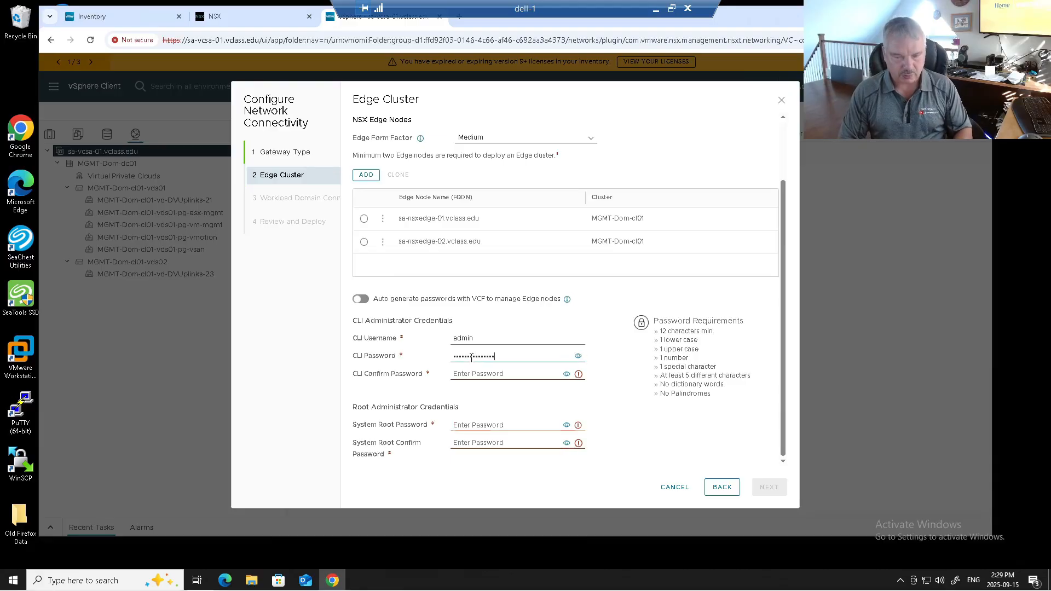
Confirm the CLI administrator password, enter and confirm the same system root password, and proceed to workload domain connectivity
click(578, 356)
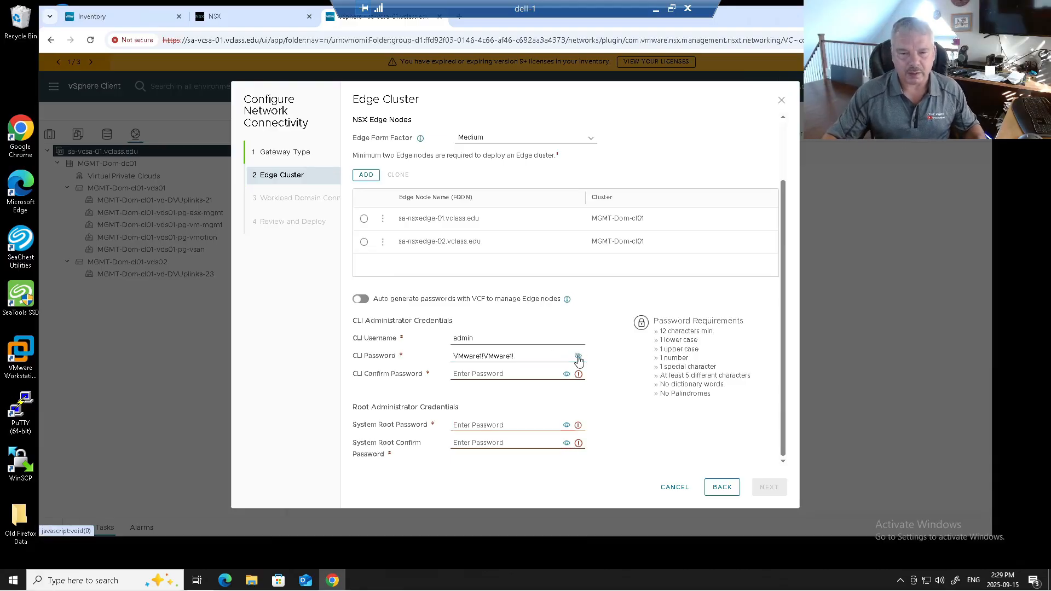
drag(520, 356, 427, 361)
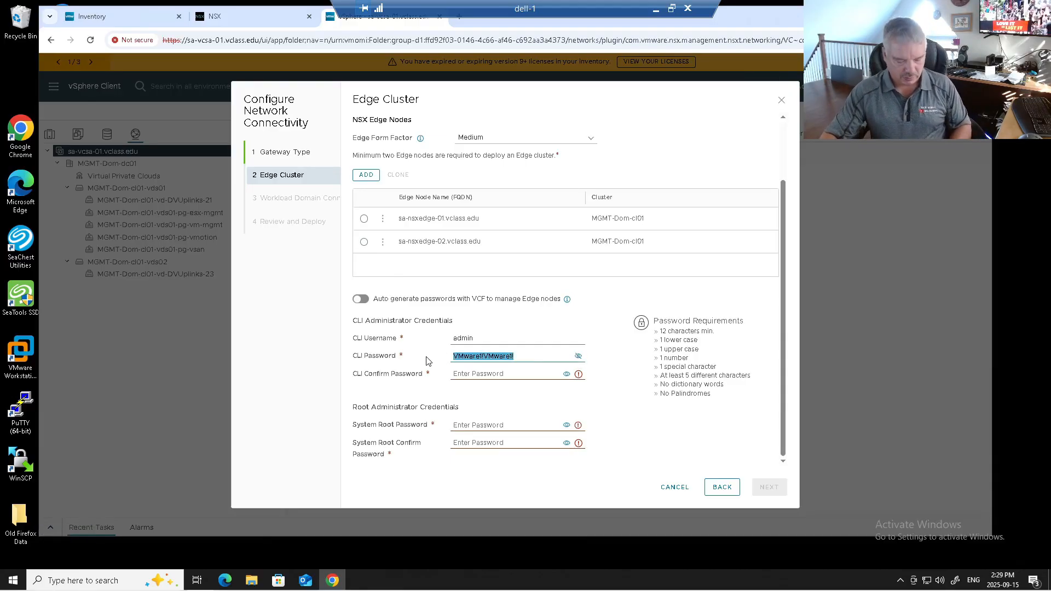
click(464, 373)
key(ctrl+v)
click(460, 425)
key(ctrl+v)
click(466, 442)
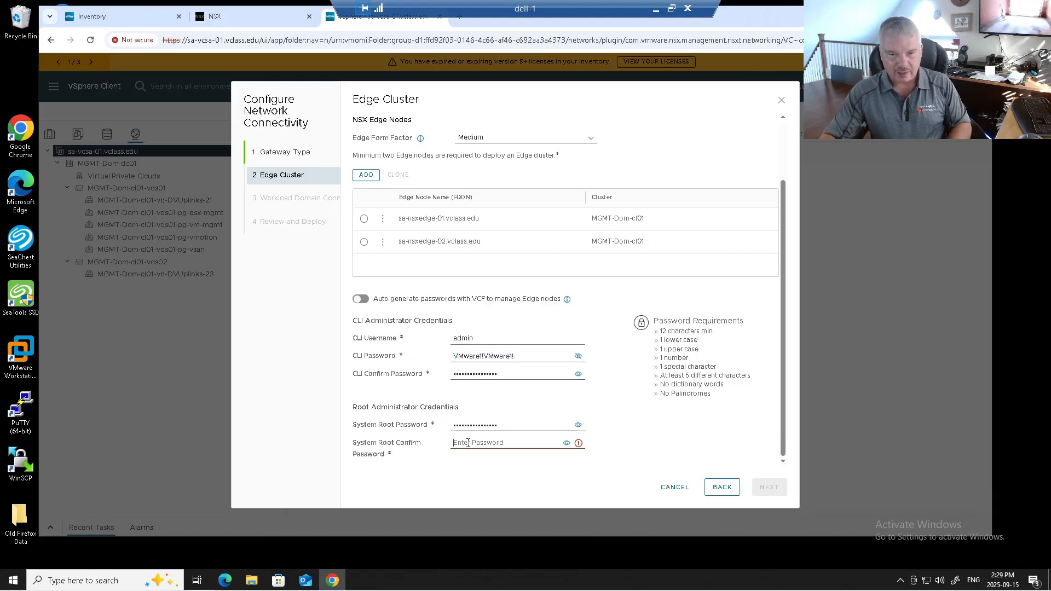
key(ctrl+v)
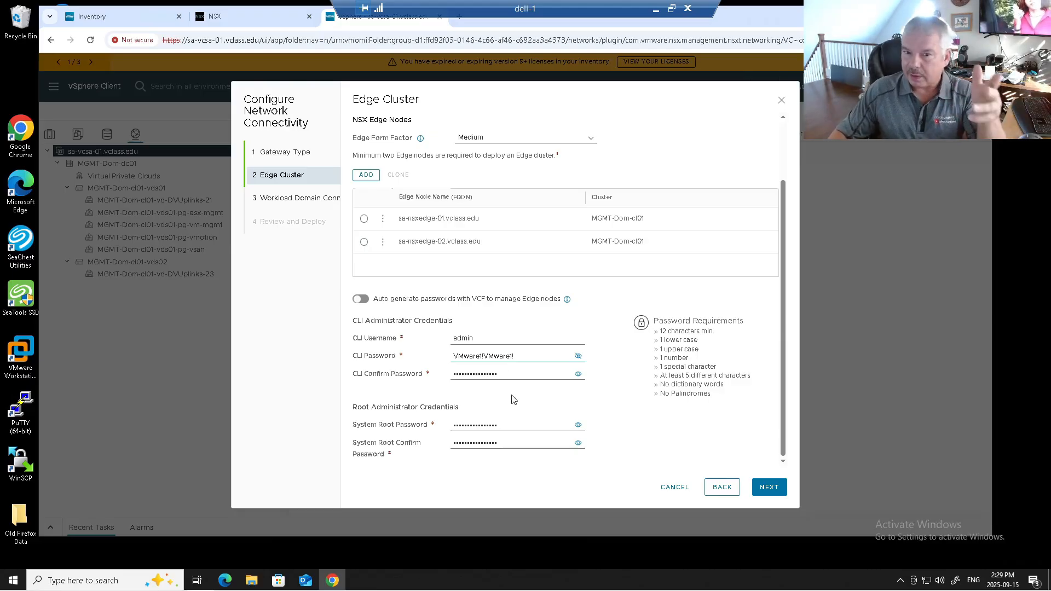
click(769, 487)
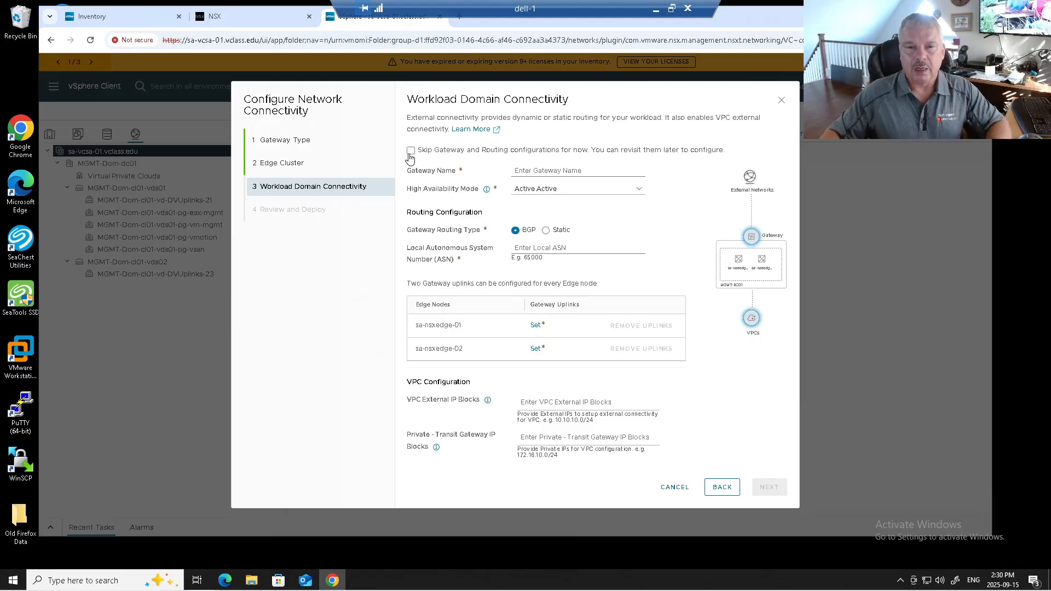
Name the gateway MGMT-TGW01, with Active Standby high availability mode and local autonomous system number 100 for BGP routing
click(547, 169)
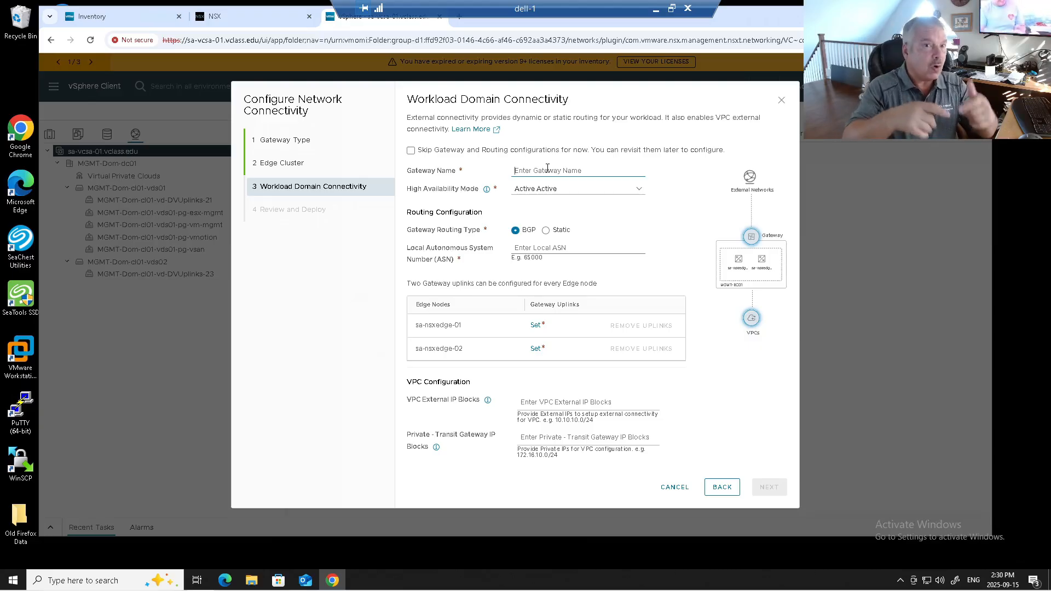
click(547, 169)
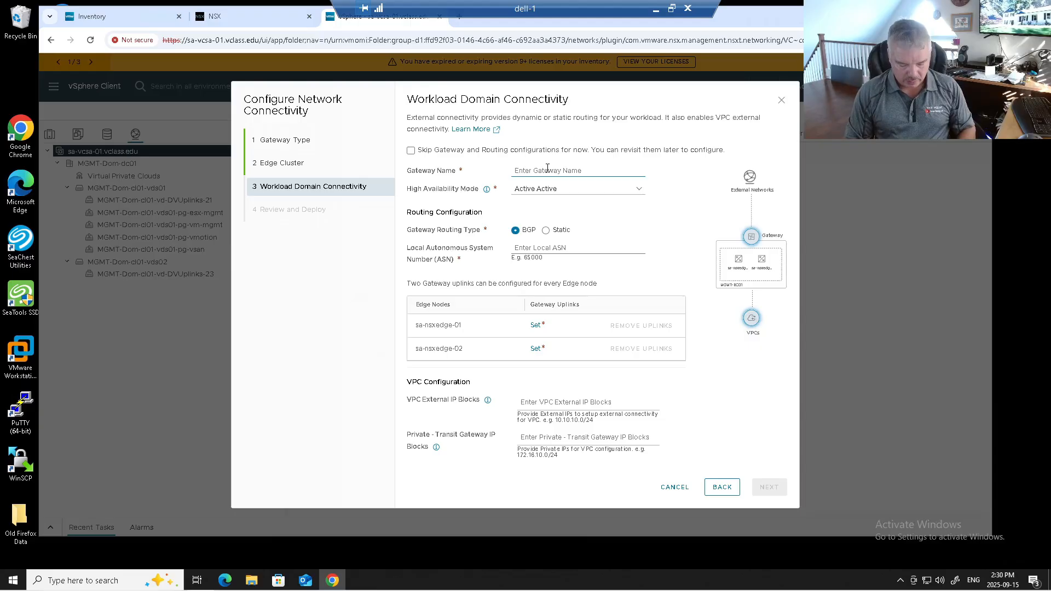
text(MGMT-T)
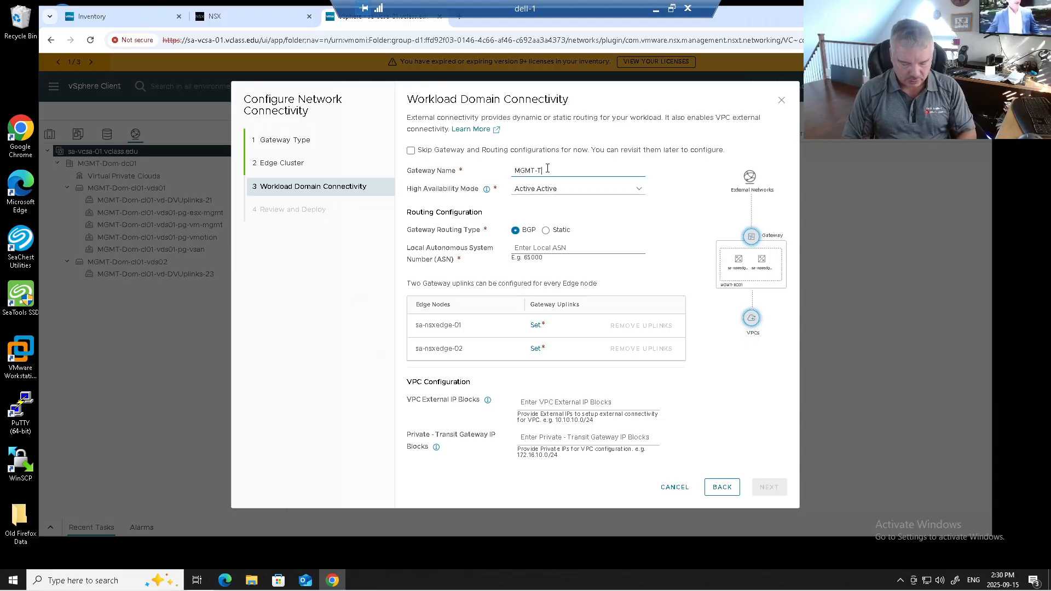
text(GW01)
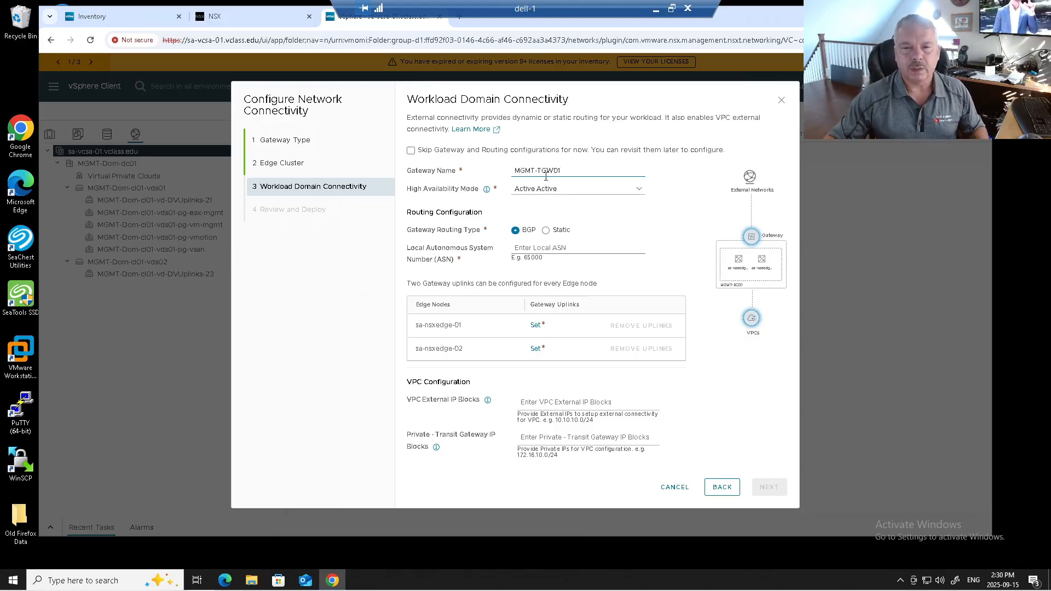
click(544, 191)
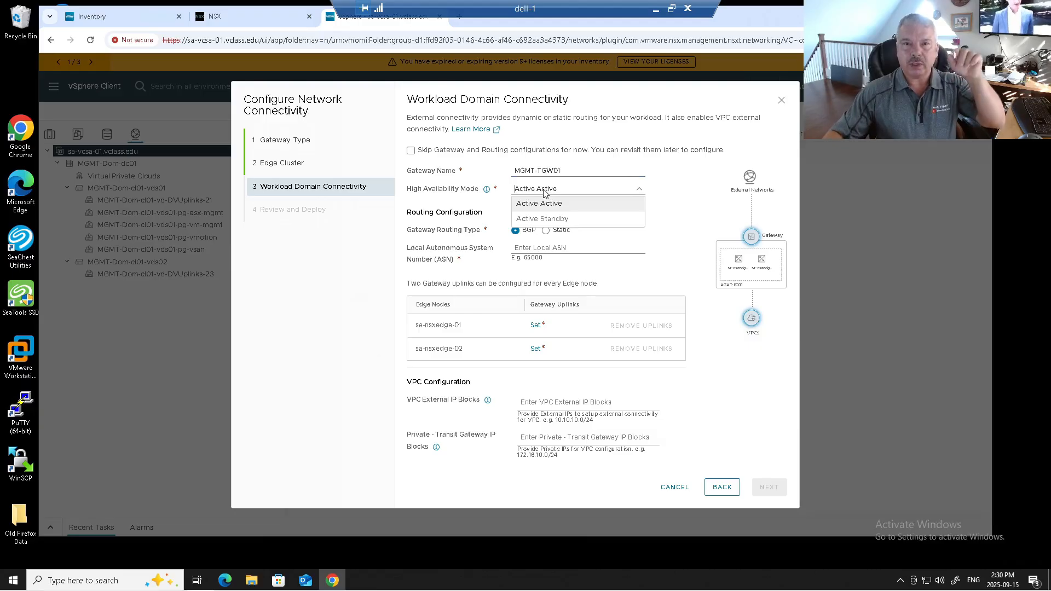
click(549, 218)
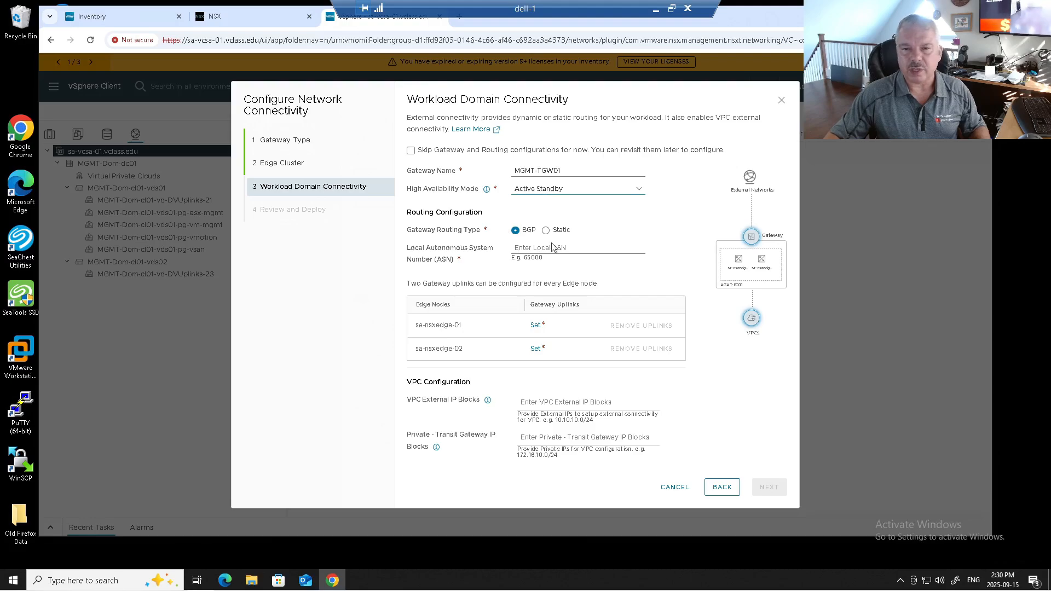
click(525, 249)
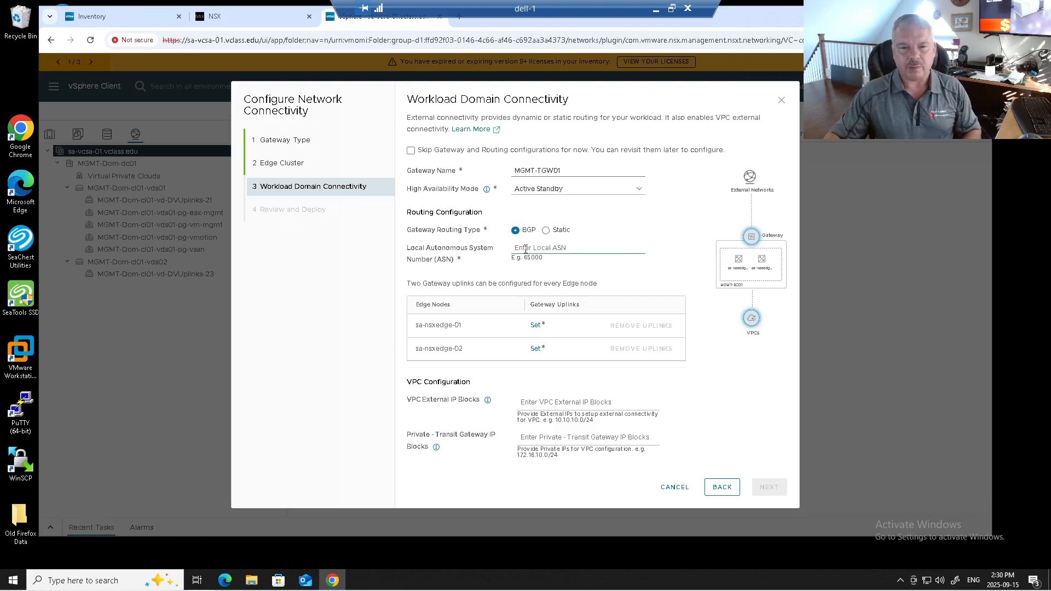
text(100)
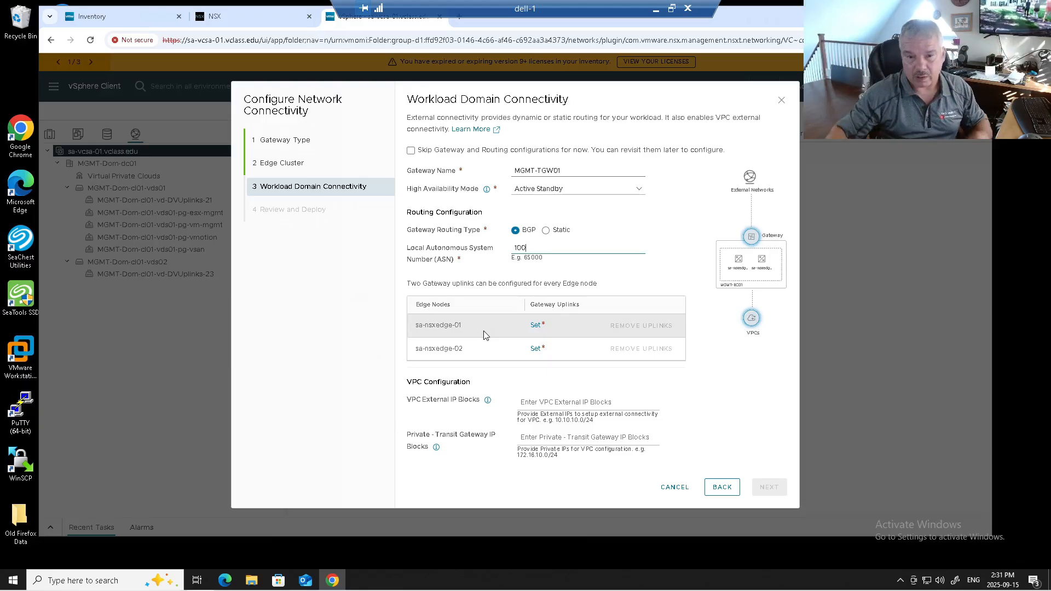
Give the first gateway uplink of sa-nsxedge-01 interface VLAN 100 and interface CIDR 192.168.100.2/24
click(535, 326)
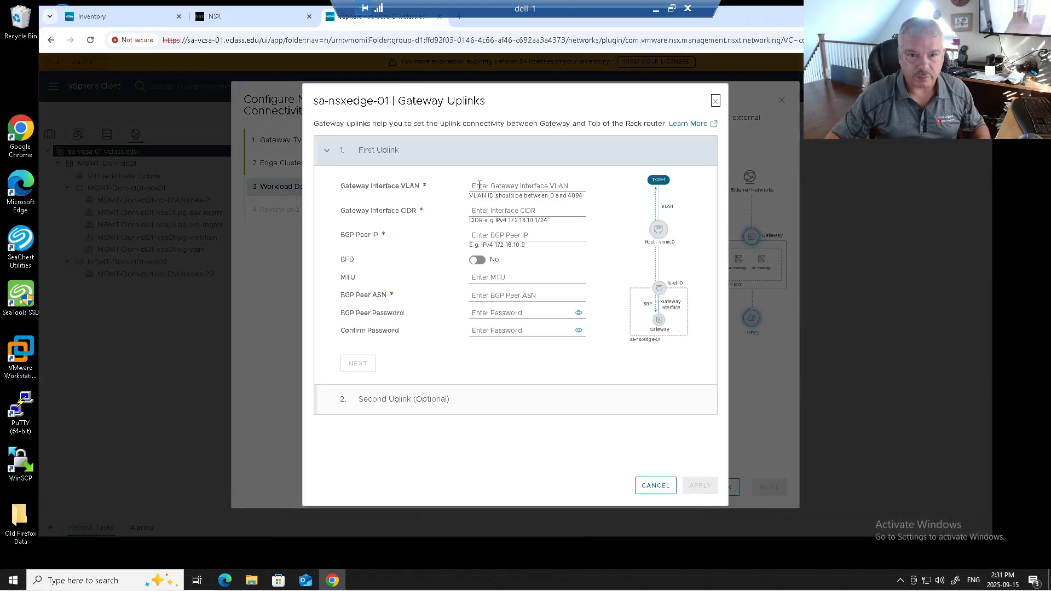
text(100)
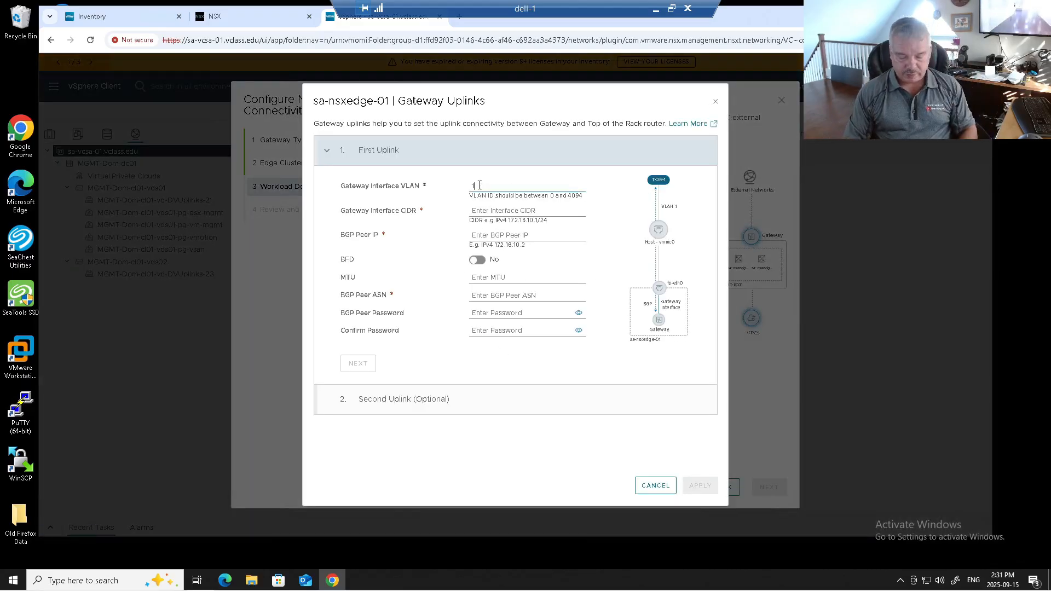
click(475, 208)
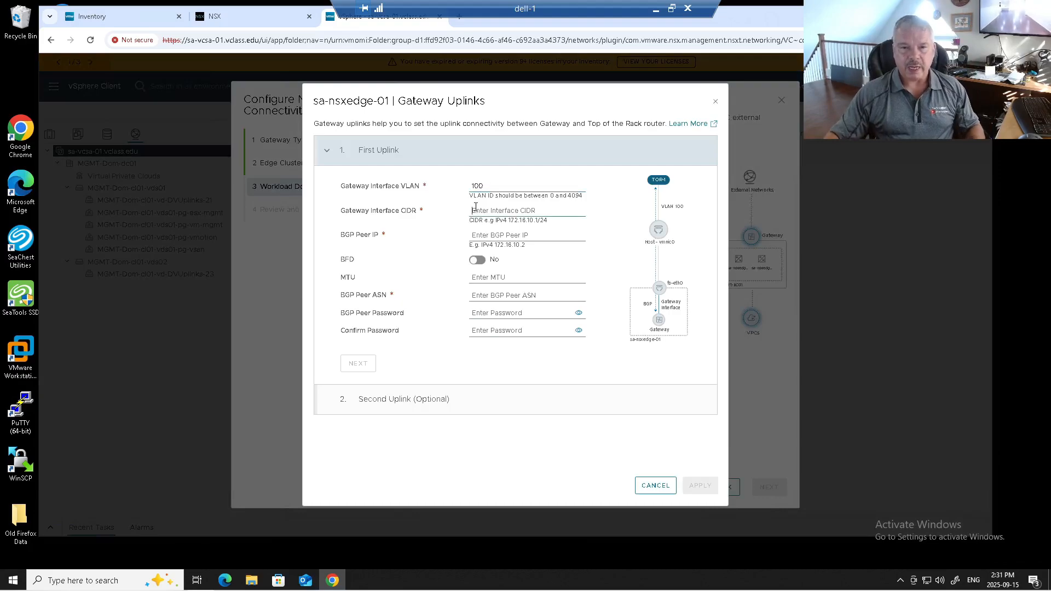
text(192.168.100.2/24)
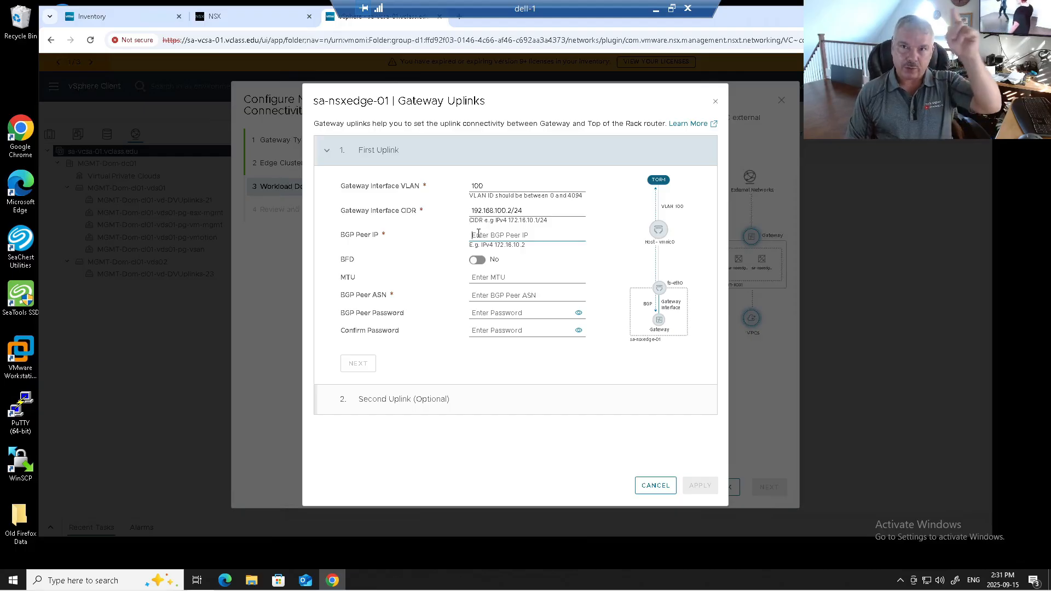
Complete the first uplink of sa-nsxedge-01 with BGP peer IP 192.168.100.1, MTU 1500 and BGP peer ASN 200
text(192.168.100.)
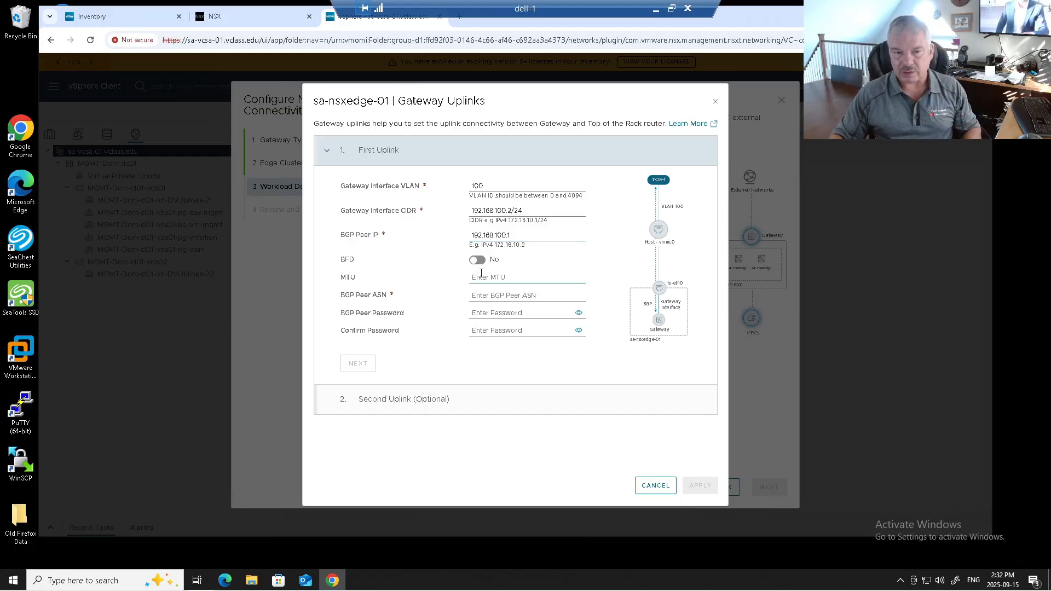
text(1500)
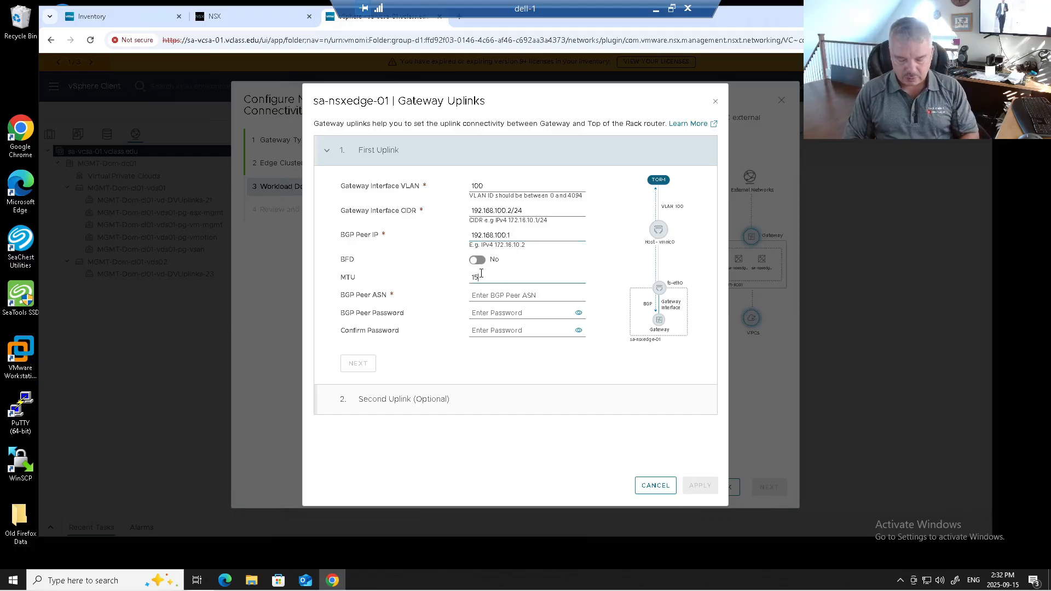
click(475, 296)
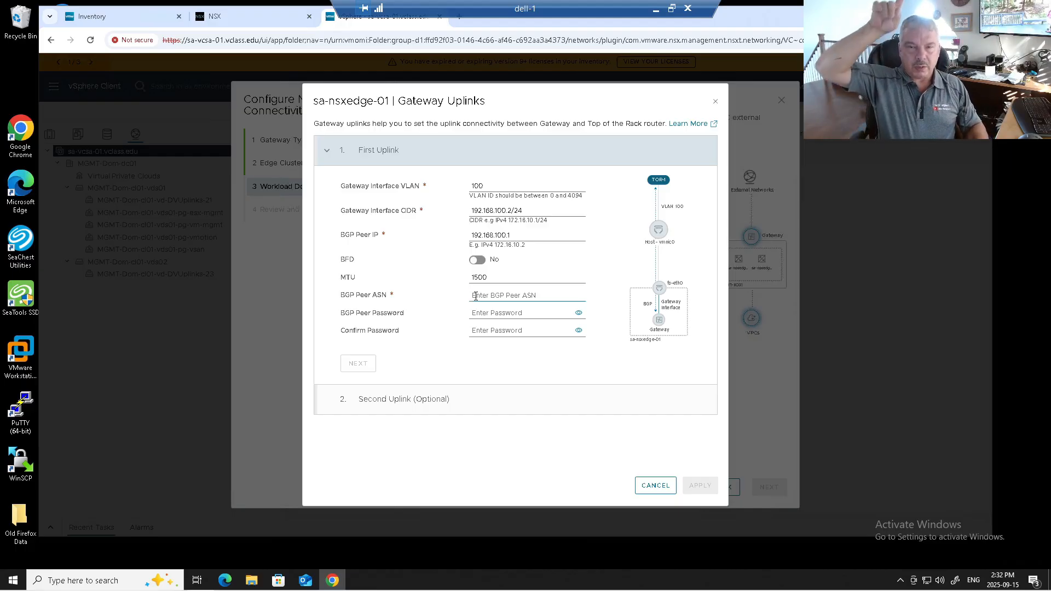
text(200)
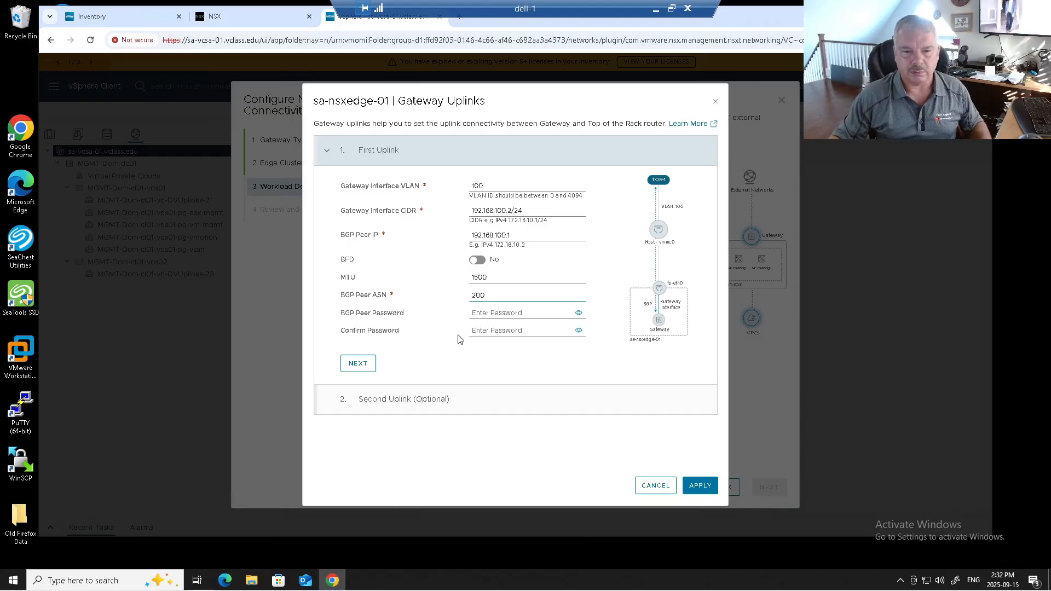
click(358, 363)
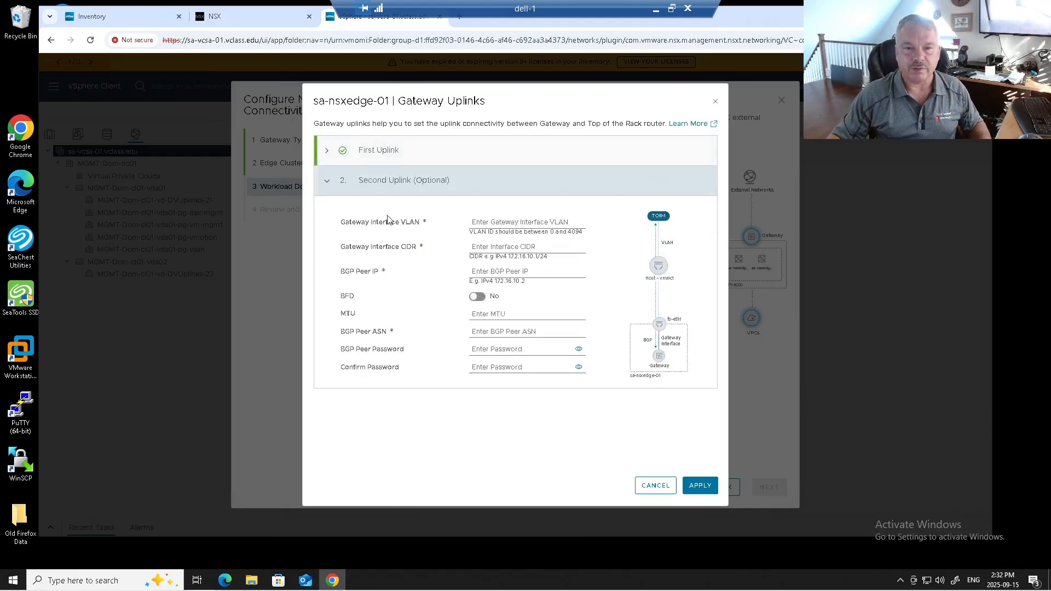
Give the second gateway uplink of sa-nsxedge-01 interface VLAN 110 and interface CIDR 192.168.110.2/24
click(481, 221)
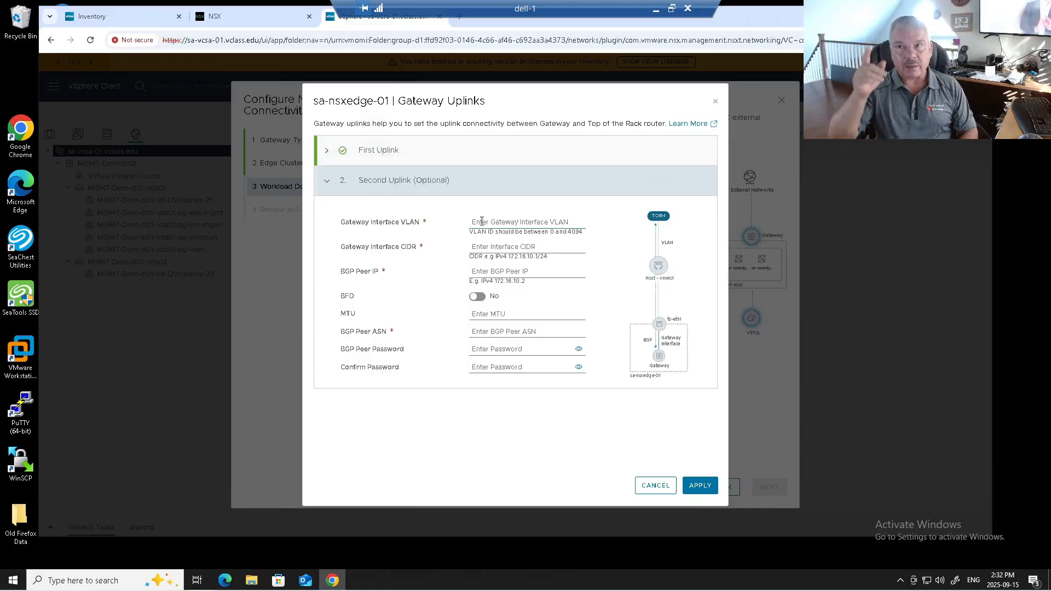
text(110)
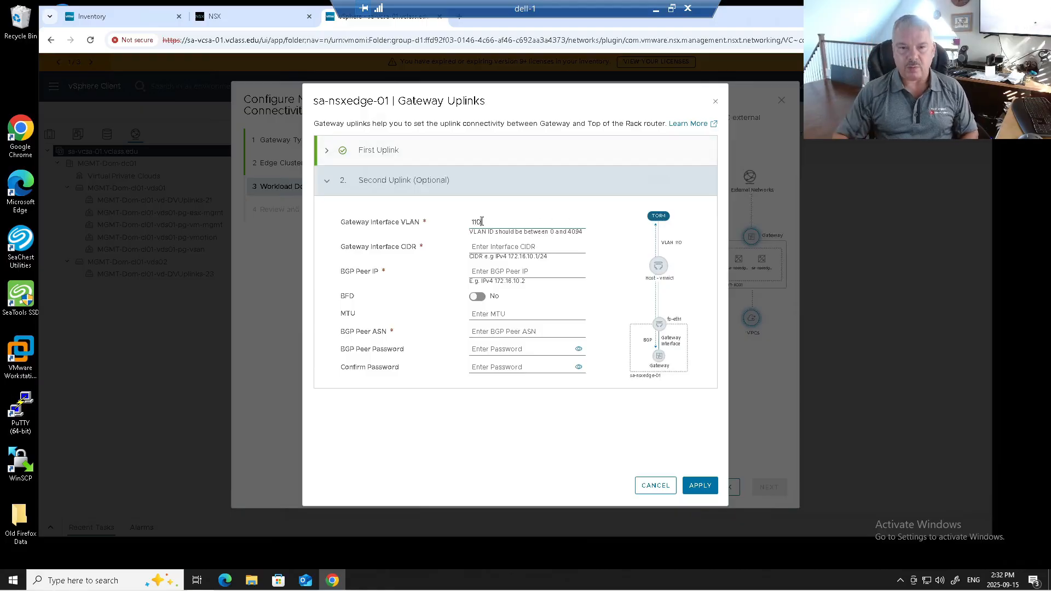
click(485, 249)
text(192.168.11)
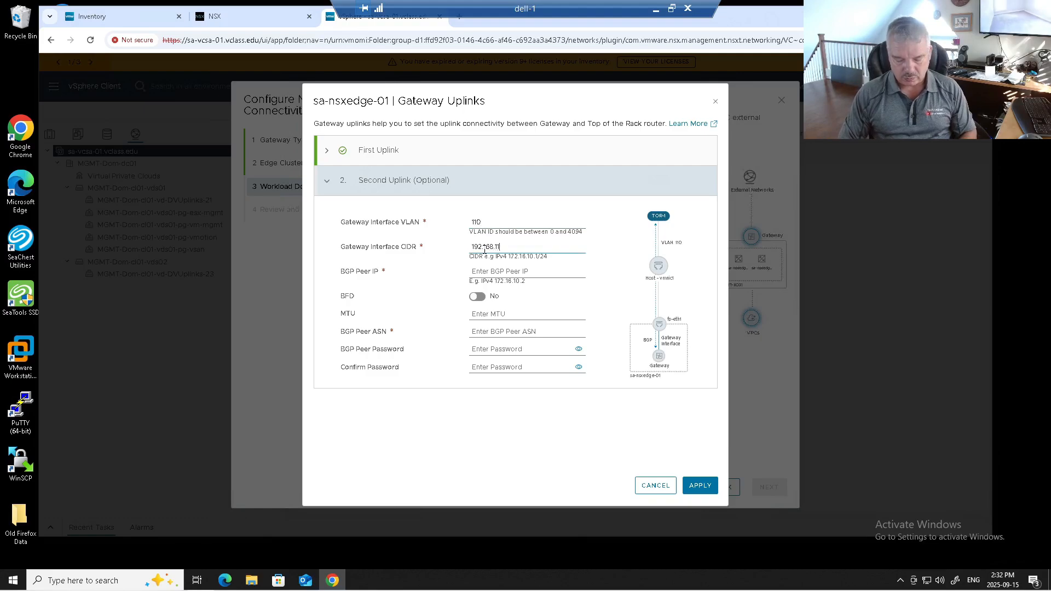
text(0.2/24)
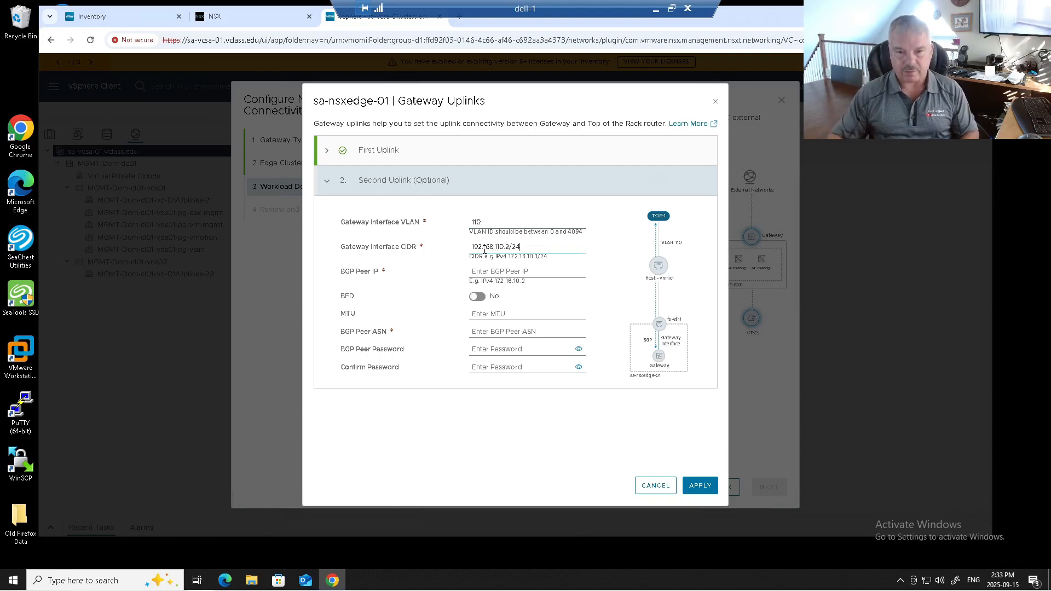
Set the second uplink's BGP peer IP to 192.168.110.1, MTU to 1500 and peer ASN to 200, and apply the sa-nsxedge-01 uplinks
click(486, 271)
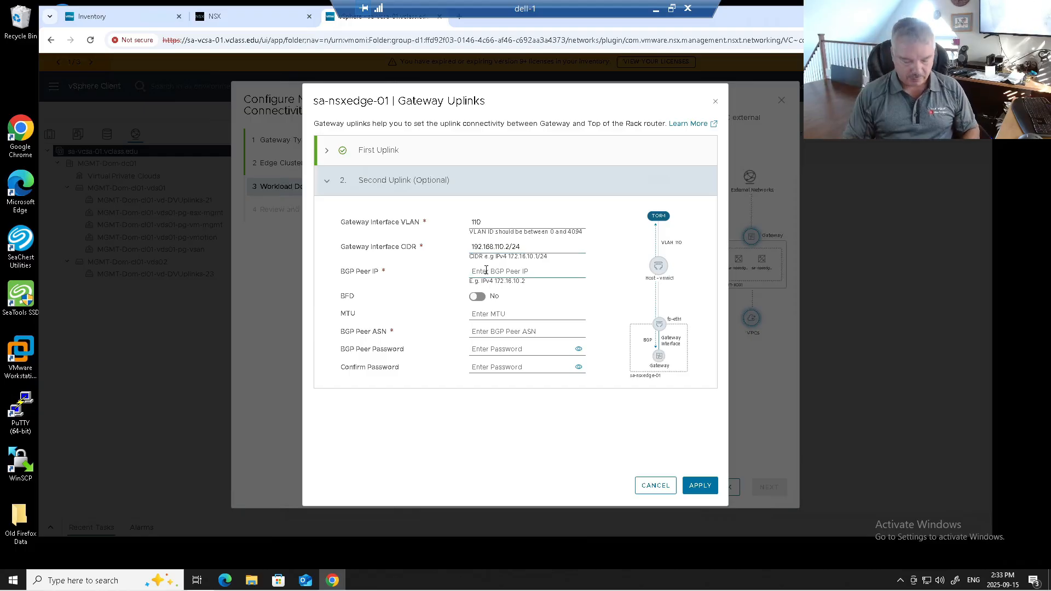
text(192.168.1)
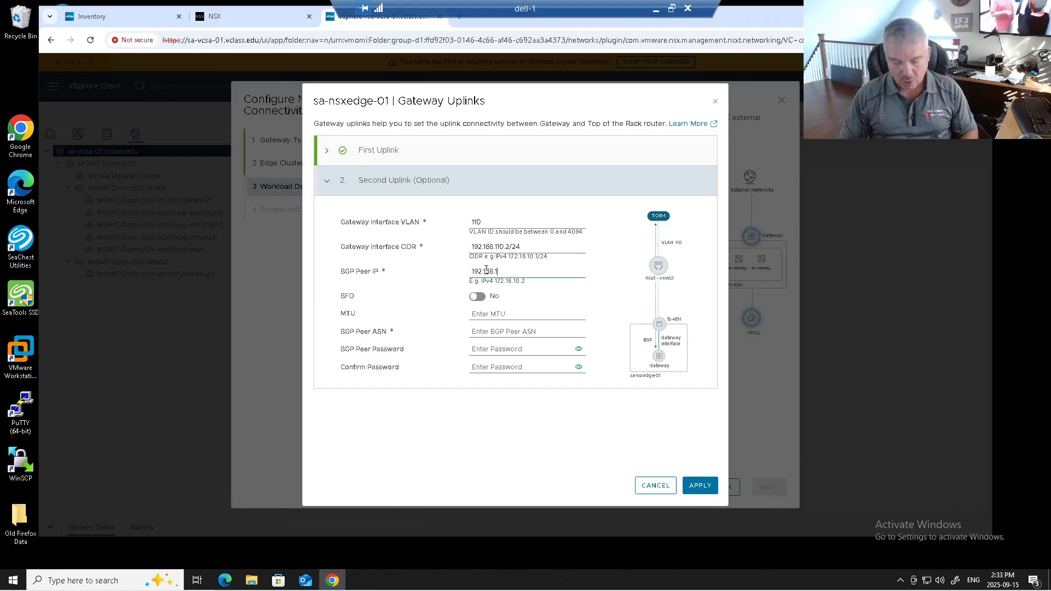
text(10.1)
click(485, 315)
text(1500)
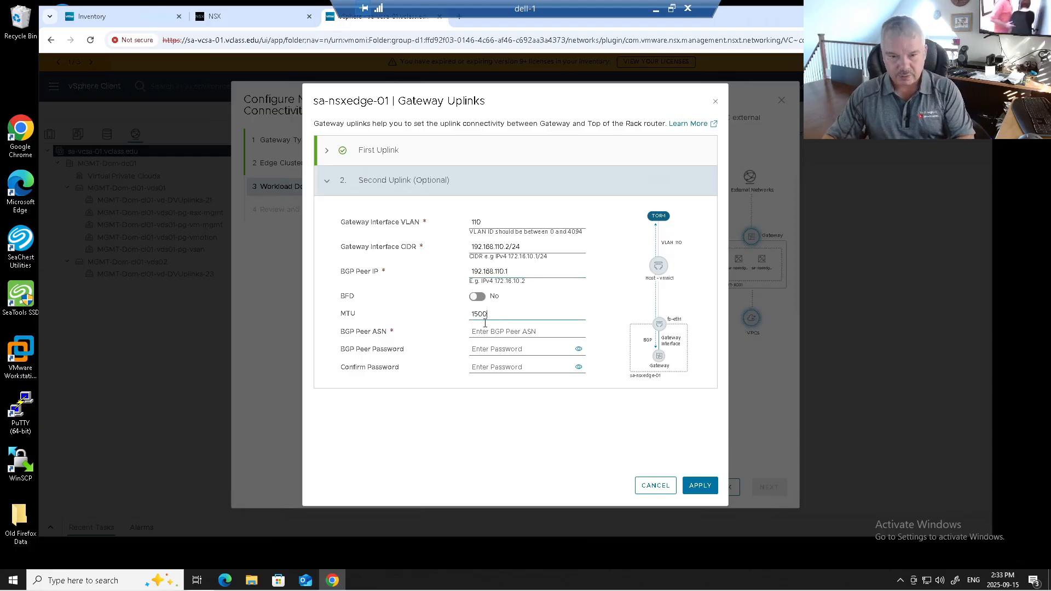
click(483, 330)
text(200)
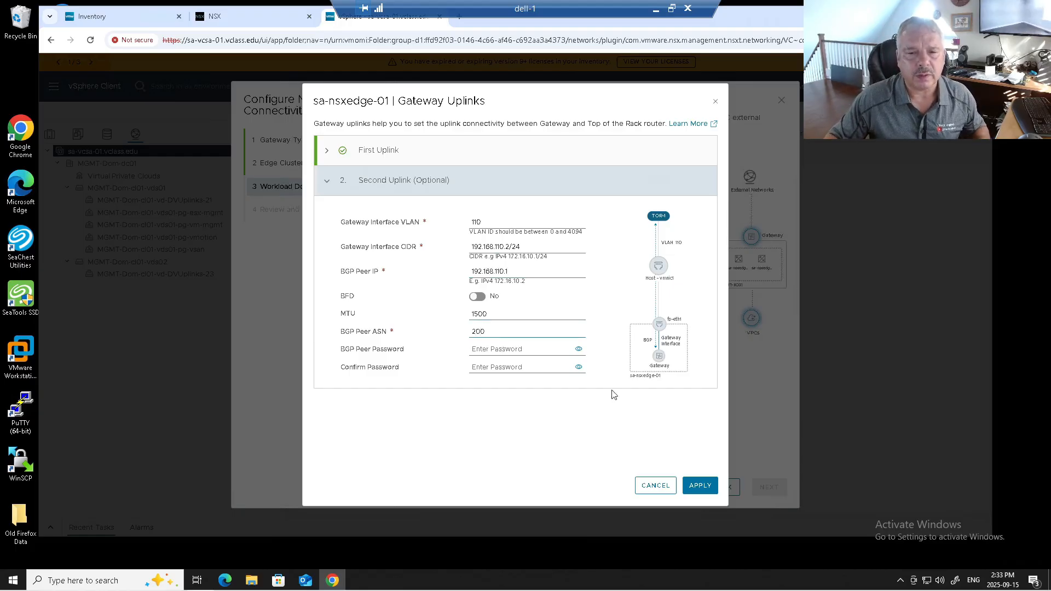
click(700, 485)
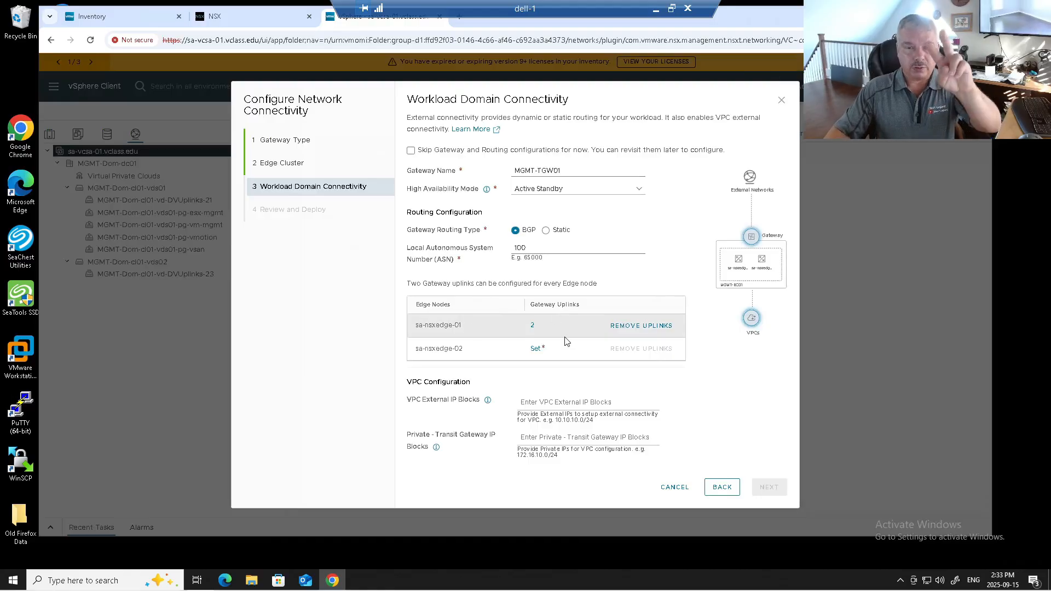
Give the first gateway uplink of sa-nsxedge-02 interface VLAN 100 and interface CIDR 192.168.100.3/24
click(534, 348)
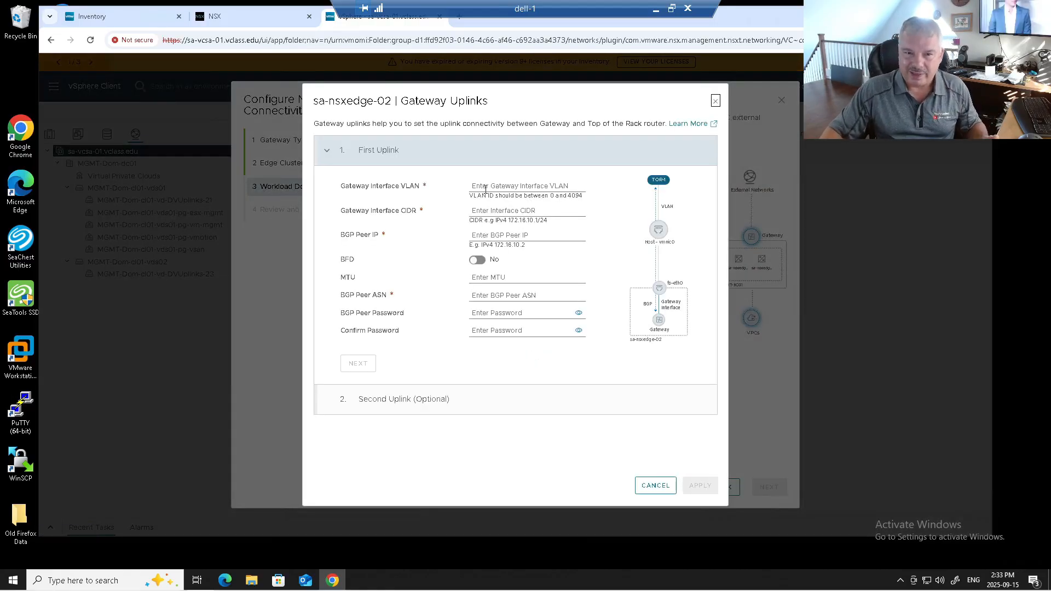
click(484, 186)
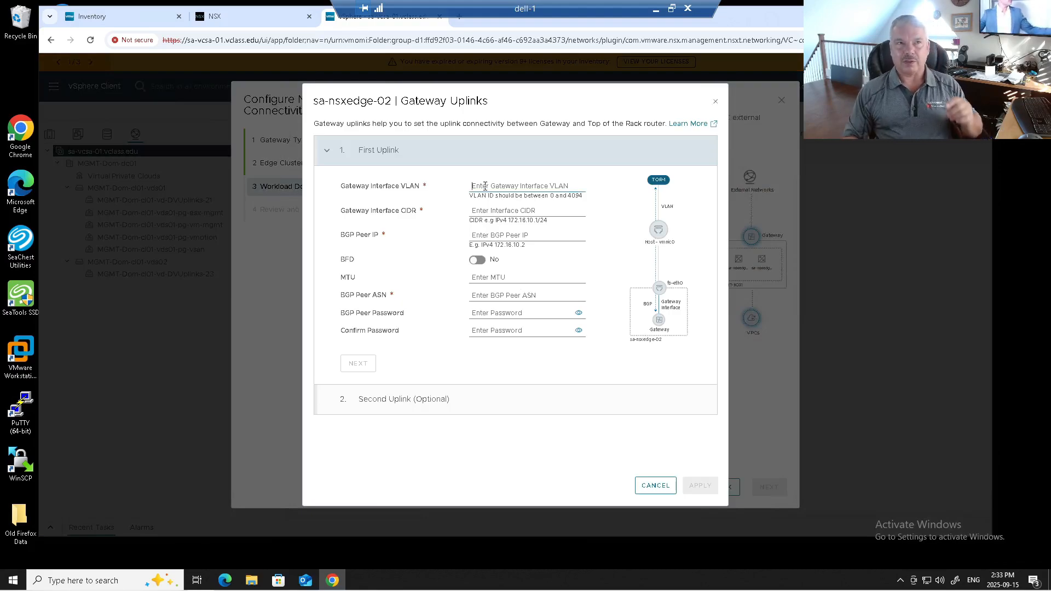
text(100)
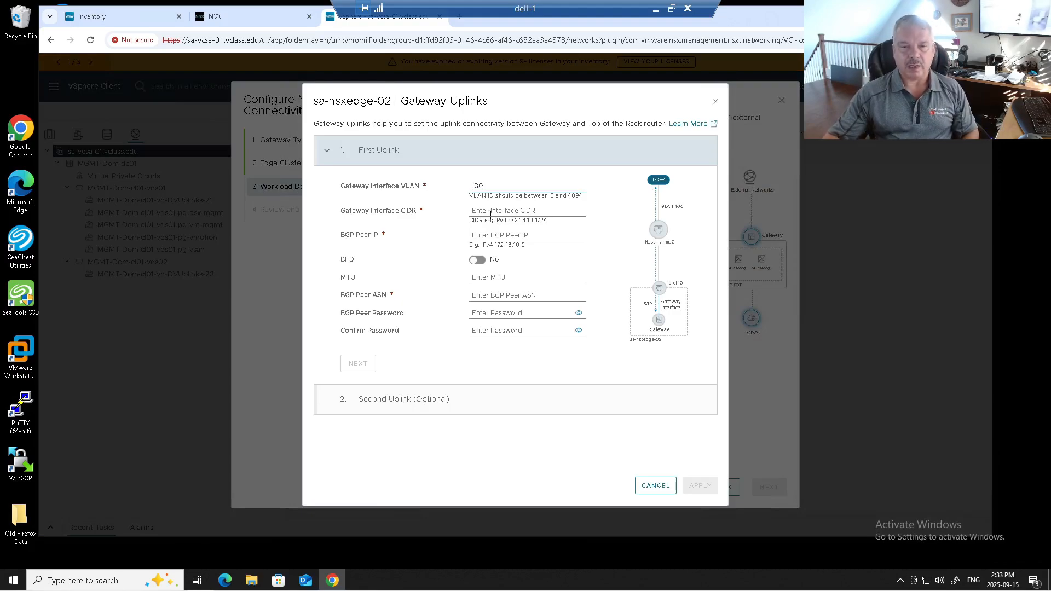
click(490, 210)
text(192.168.100.3/254)
key(BackSpace)
key(BackSpace)
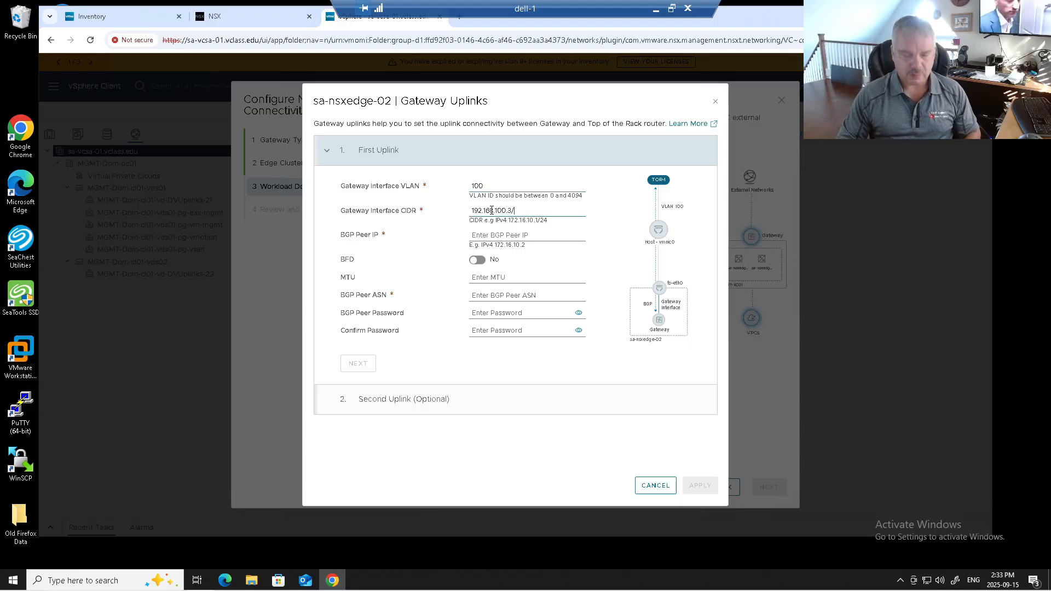
text(24)
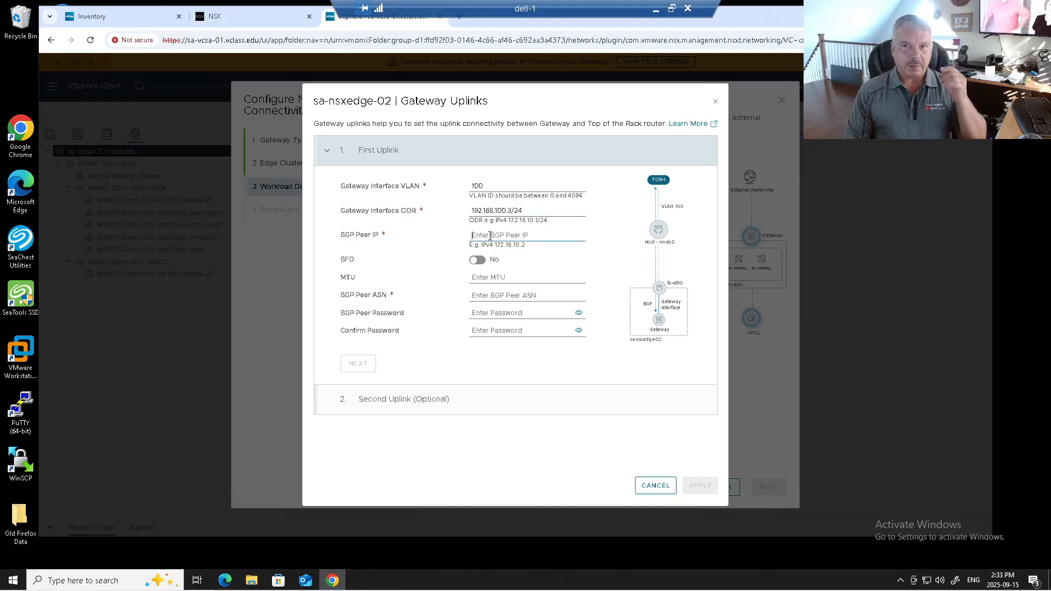
Complete the first uplink of sa-nsxedge-02 with BGP peer IP 192.168.100.1, MTU 1500 and BGP peer ASN 200
text(1)
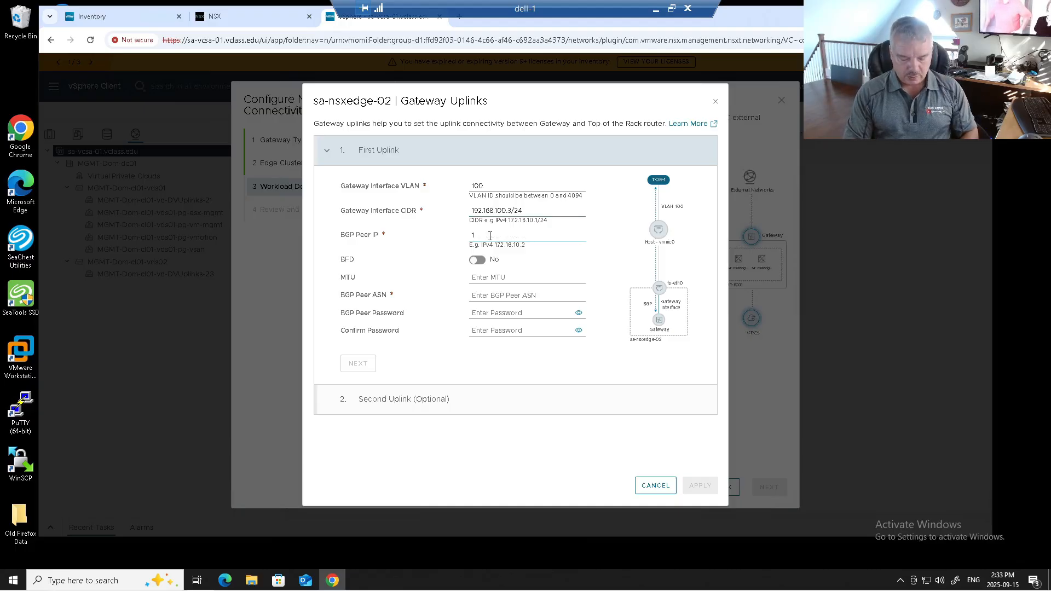
text(92.168.1)
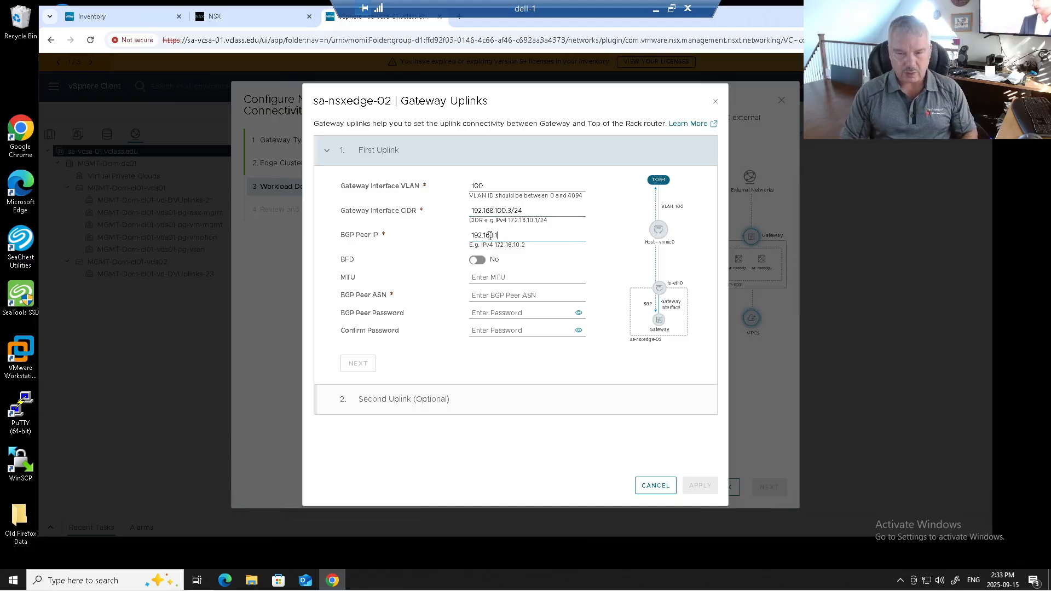
text(00.1)
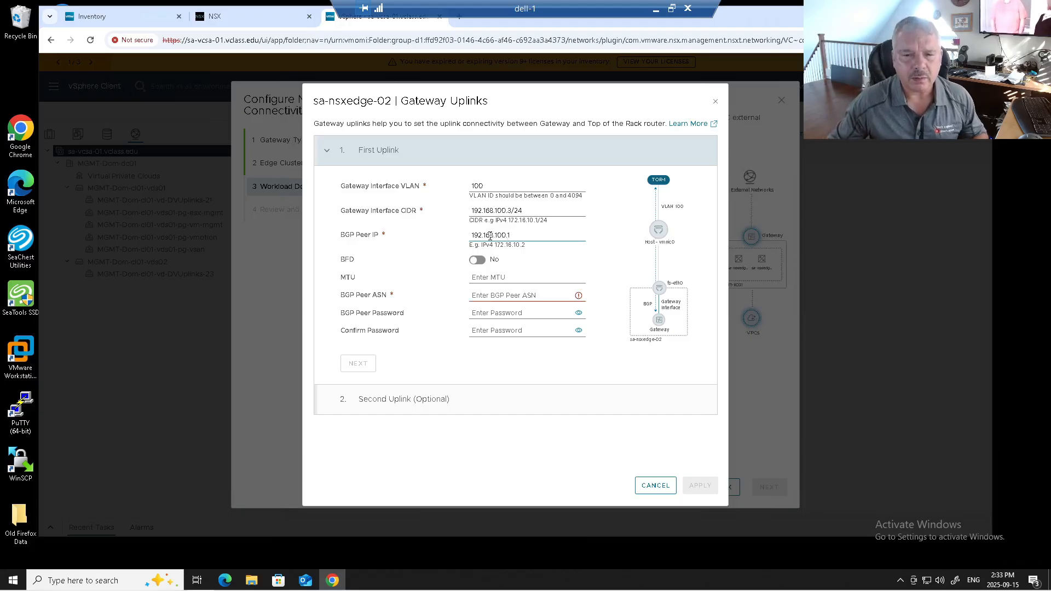
click(484, 276)
text(1500)
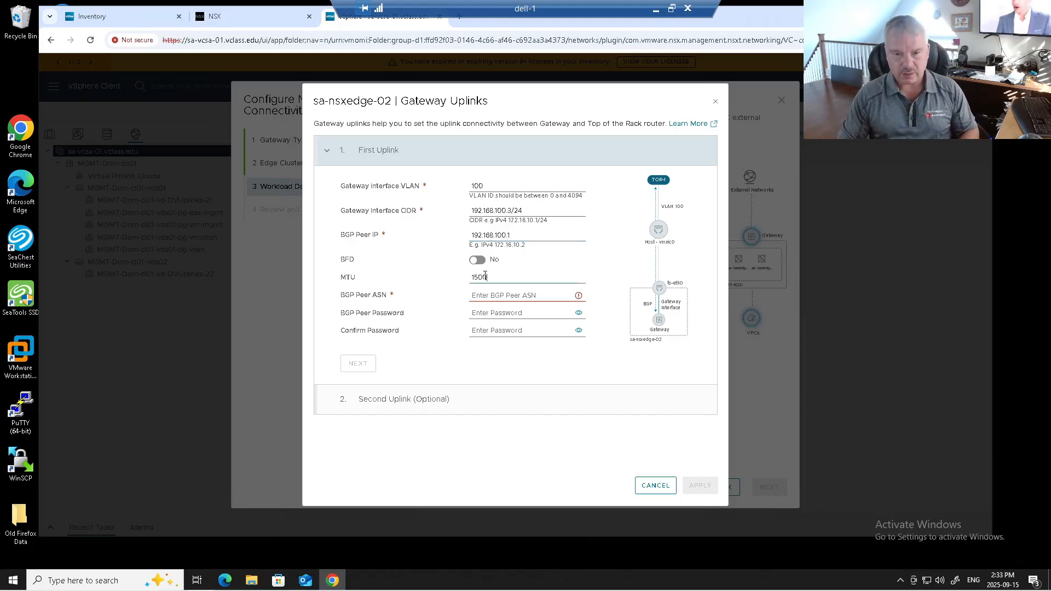
click(488, 294)
text(200)
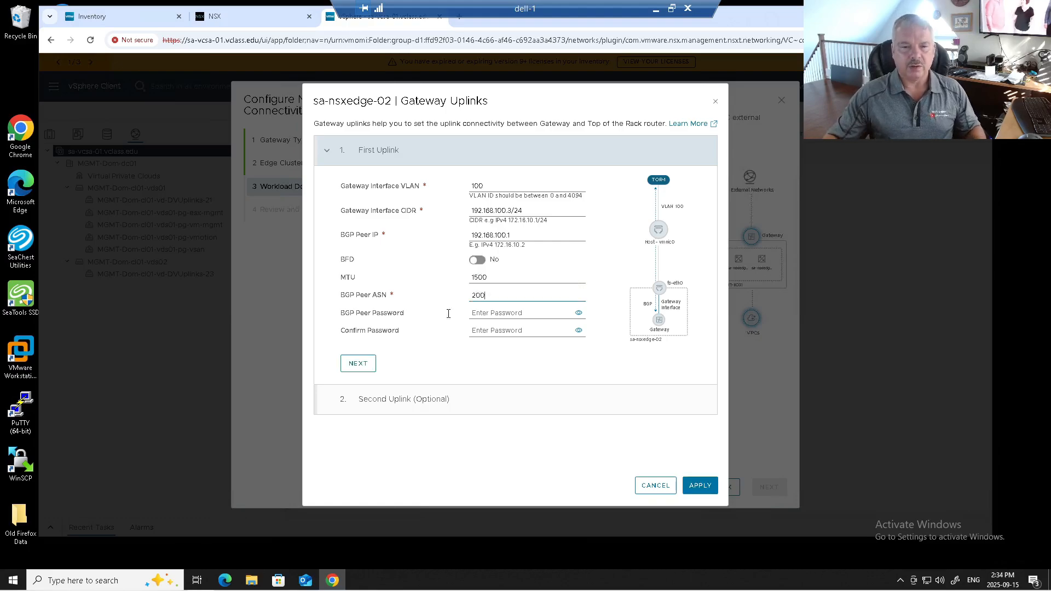
click(359, 364)
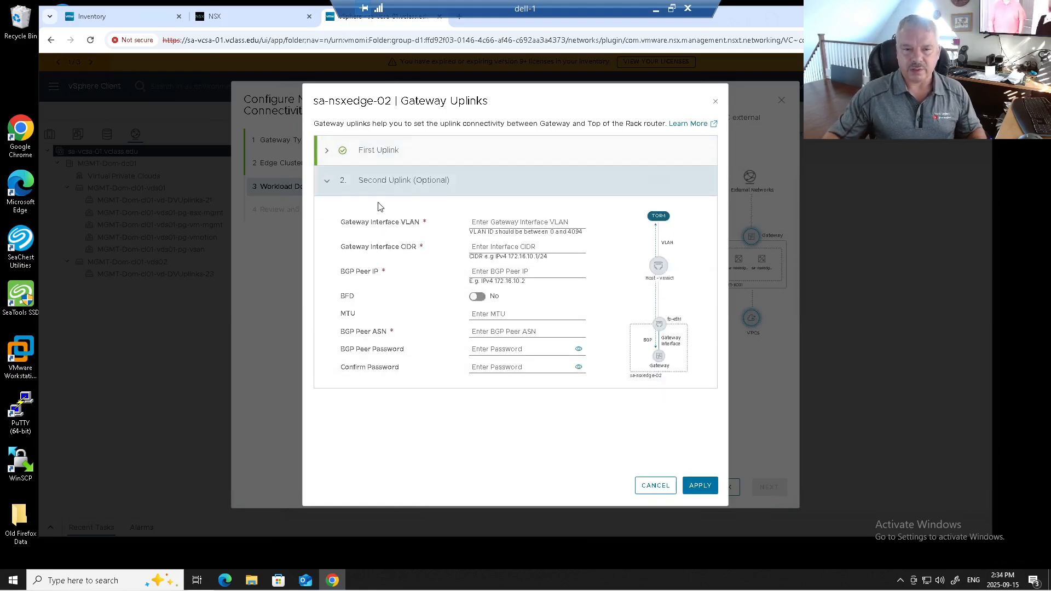
Give the second gateway uplink of sa-nsxedge-02 interface VLAN 110 and interface CIDR 192.168.110.3/24
click(488, 221)
text(110)
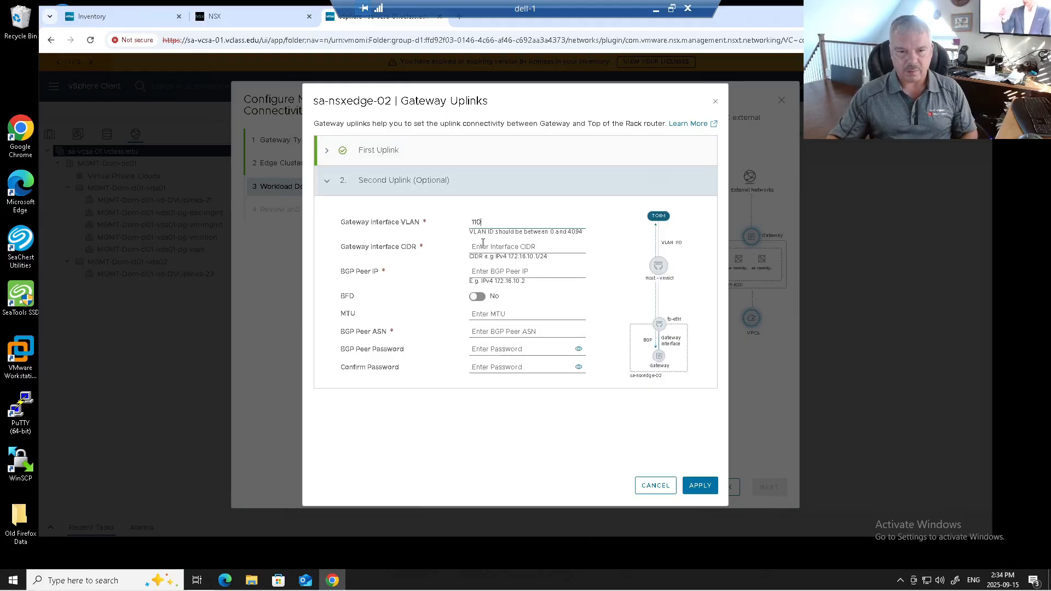
click(483, 244)
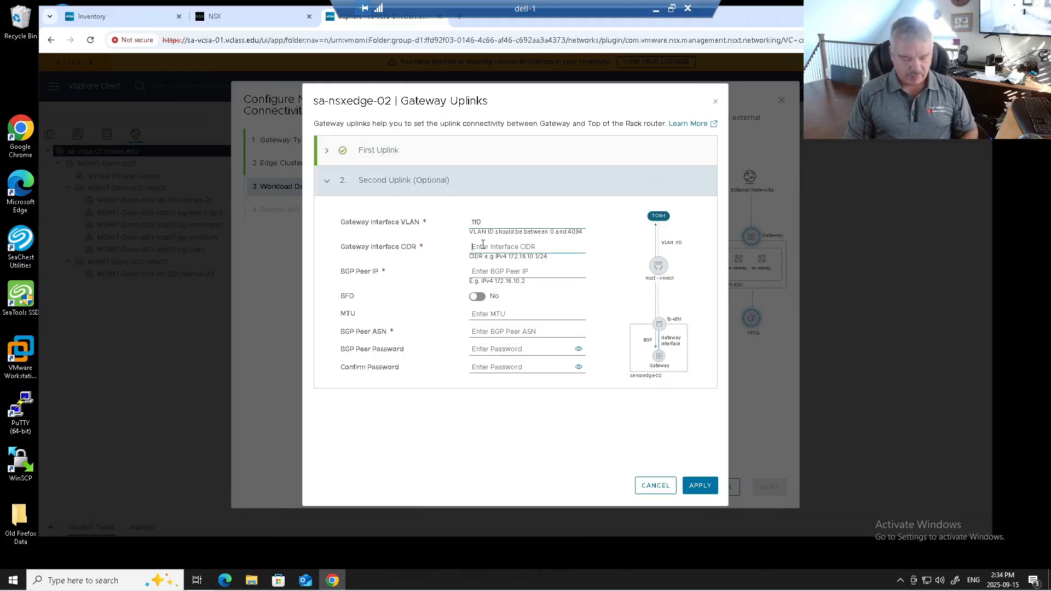
text(192.168.110.)
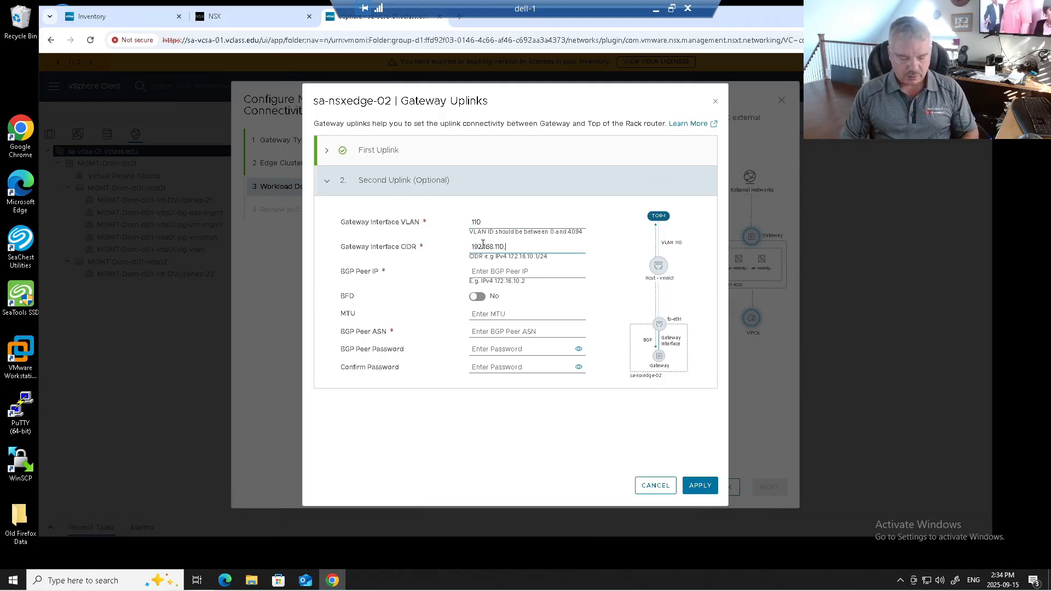
text(3/24)
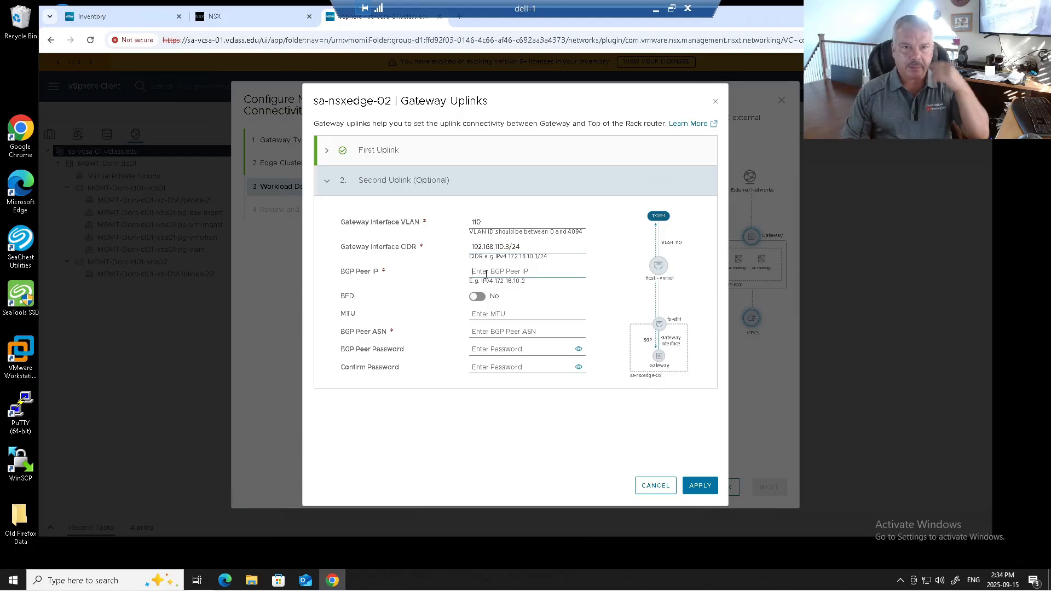
text(192.168.110.1)
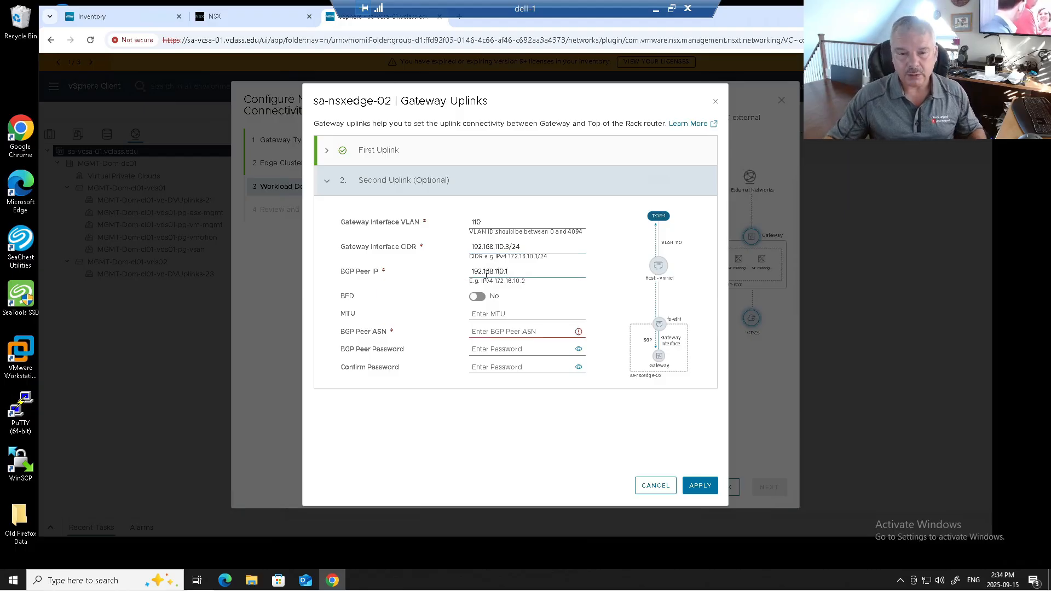
Set the second uplink's BGP peer IP to 192.168.110.1, MTU to 1500 and peer ASN to 200, and apply the sa-nsxedge-02 uplinks
click(490, 316)
text(1500)
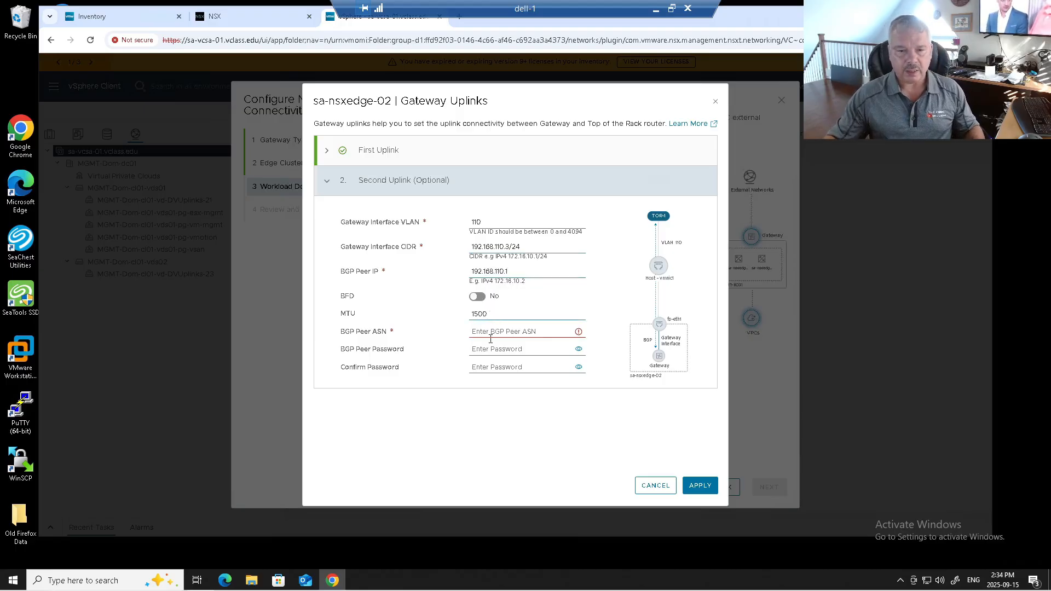
click(490, 338)
text(200)
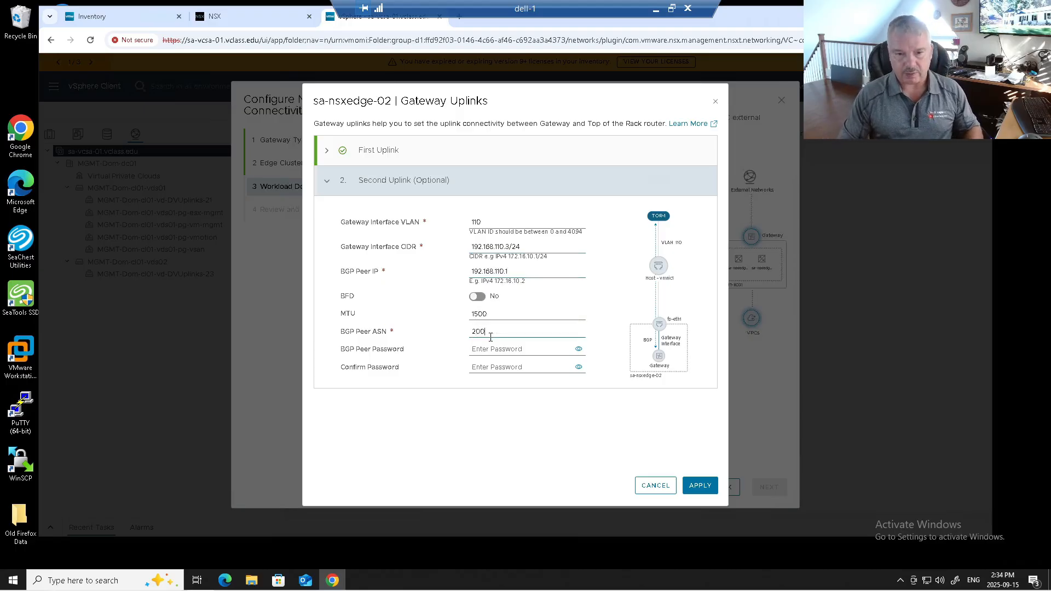
click(698, 486)
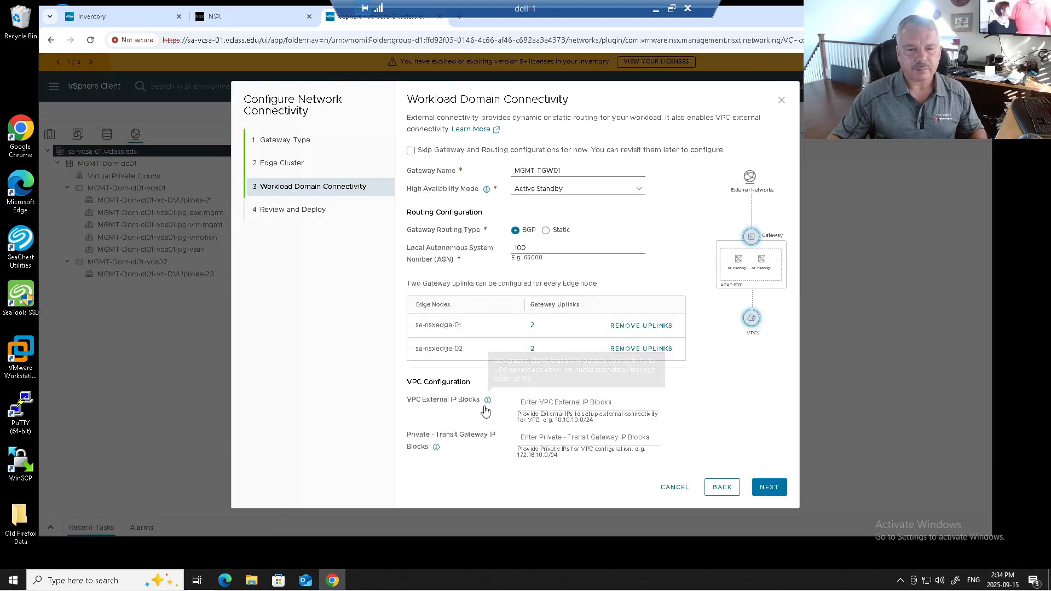
Enter 10.1.1.0/24 as the VPC external IP block
click(529, 406)
text(10)
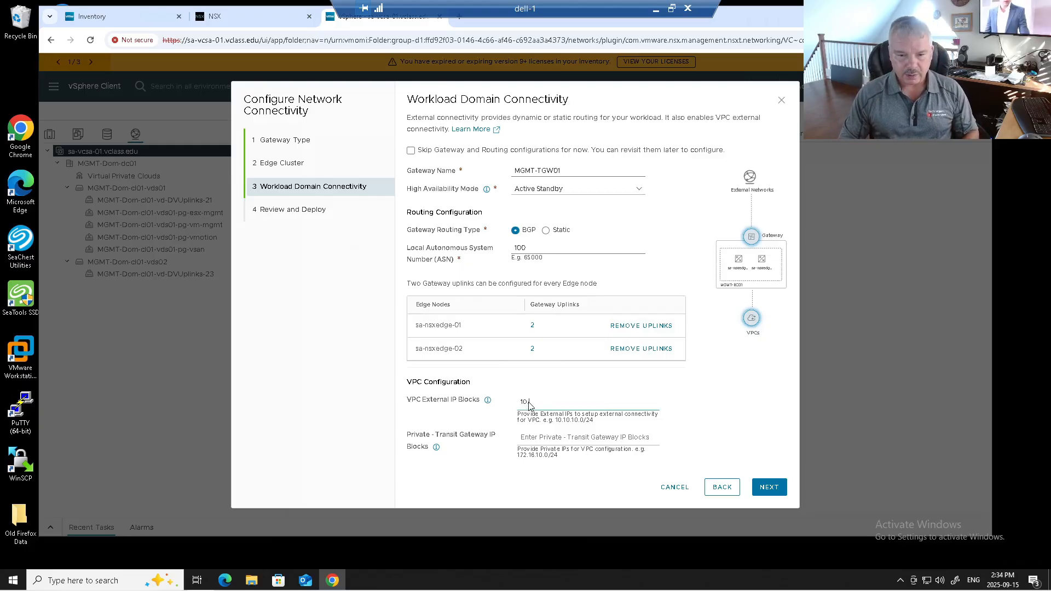
text(.1.1.0)
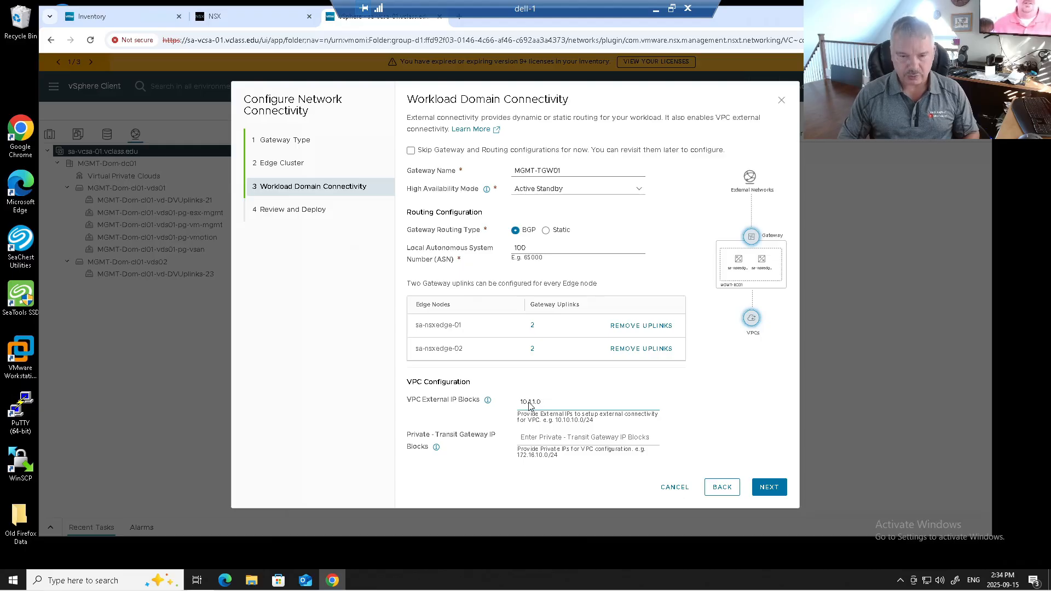
text(/24)
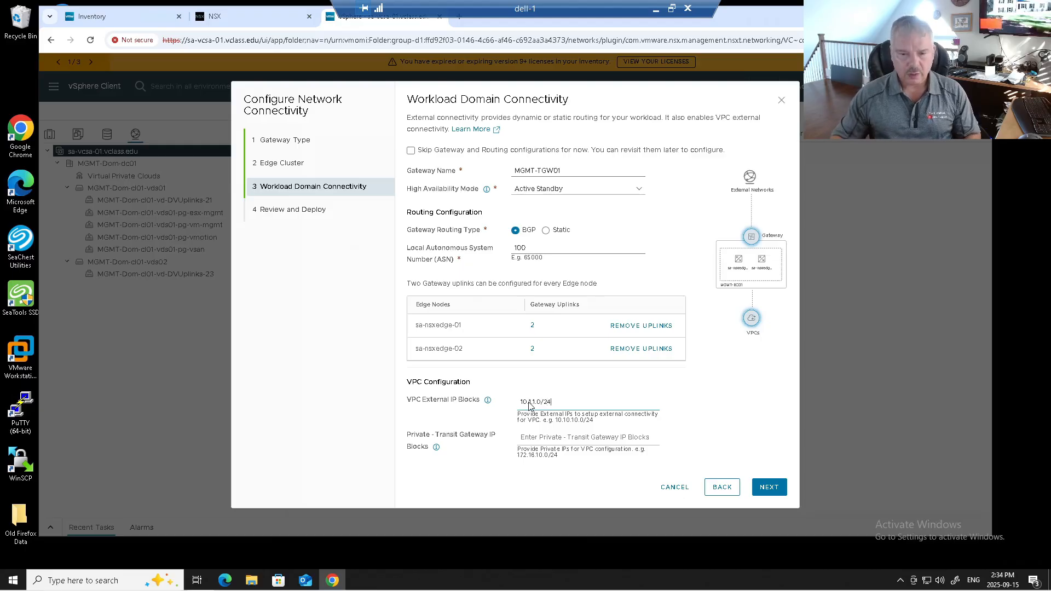
Add 172.16.200.0/24 as the private transit gateway IP block in the VPC configuration
click(539, 442)
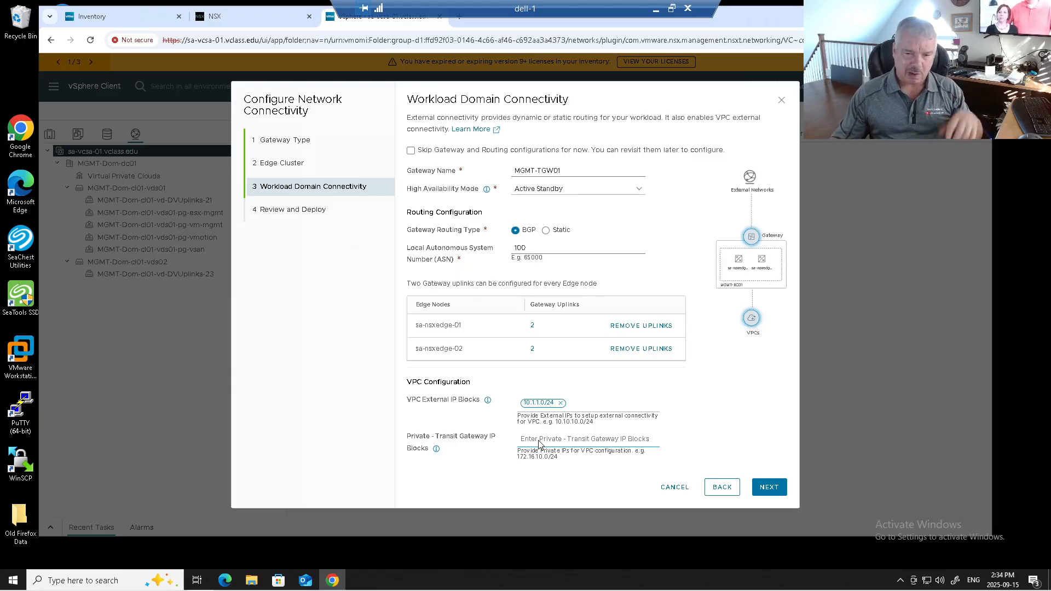
text(192.16)
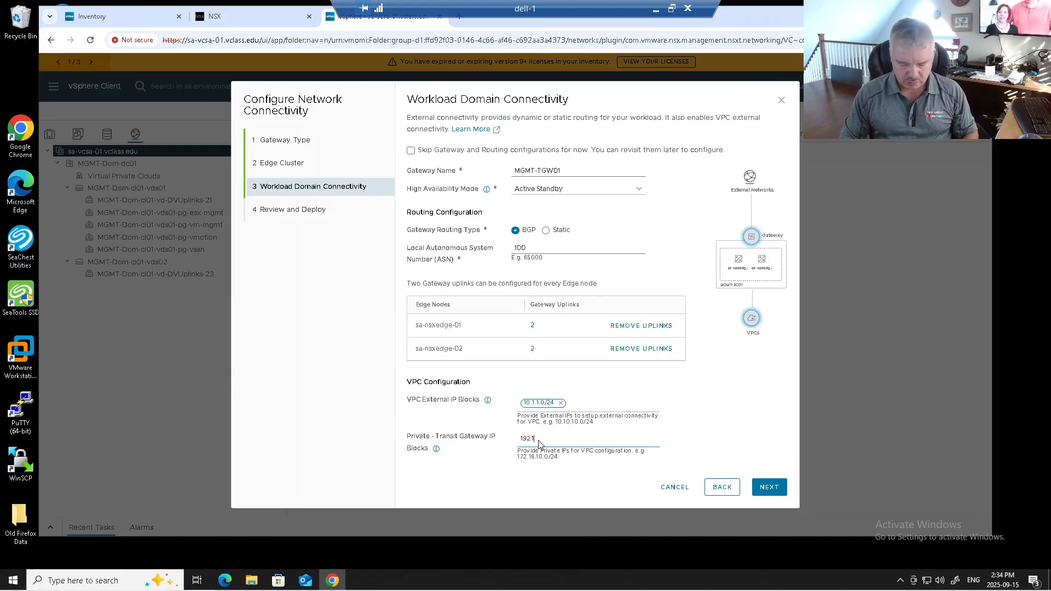
key(BackSpace)
key(BackSpace)
key(BackSpace)
key(BackSpace)
text(72.16.2)
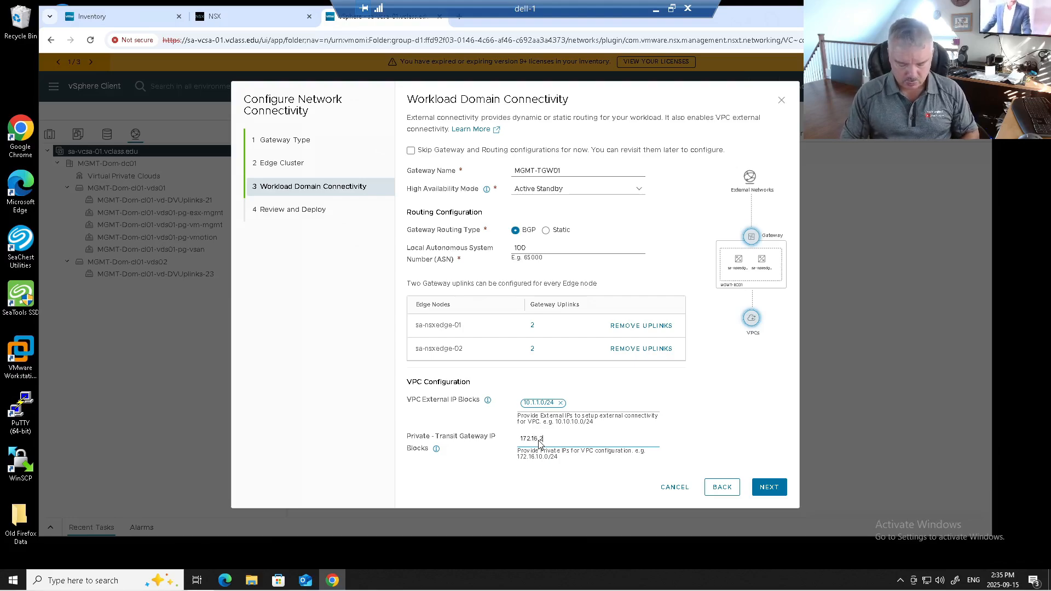
text(00.0/24)
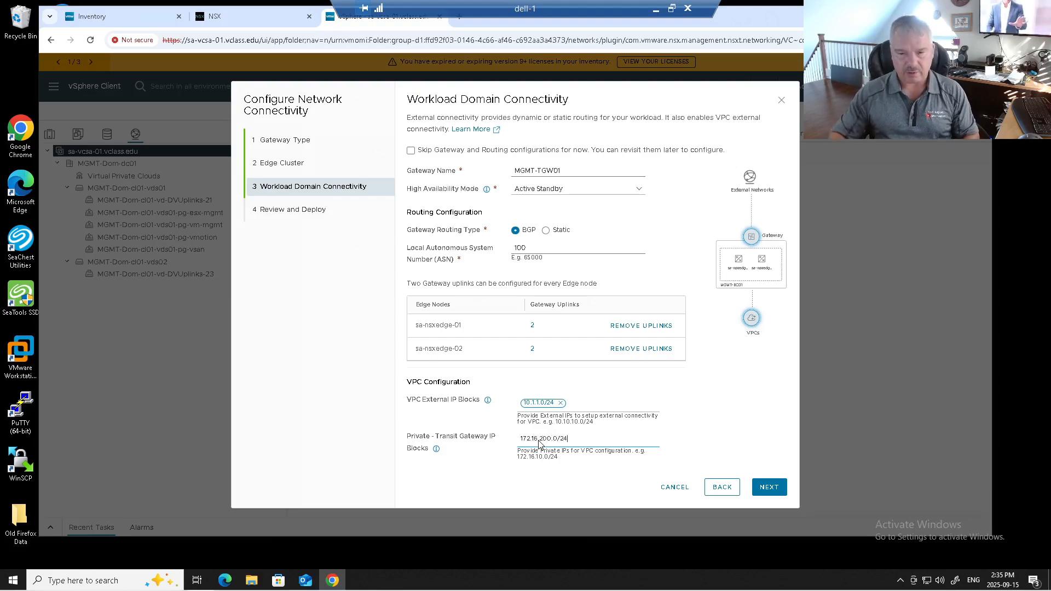
click(588, 407)
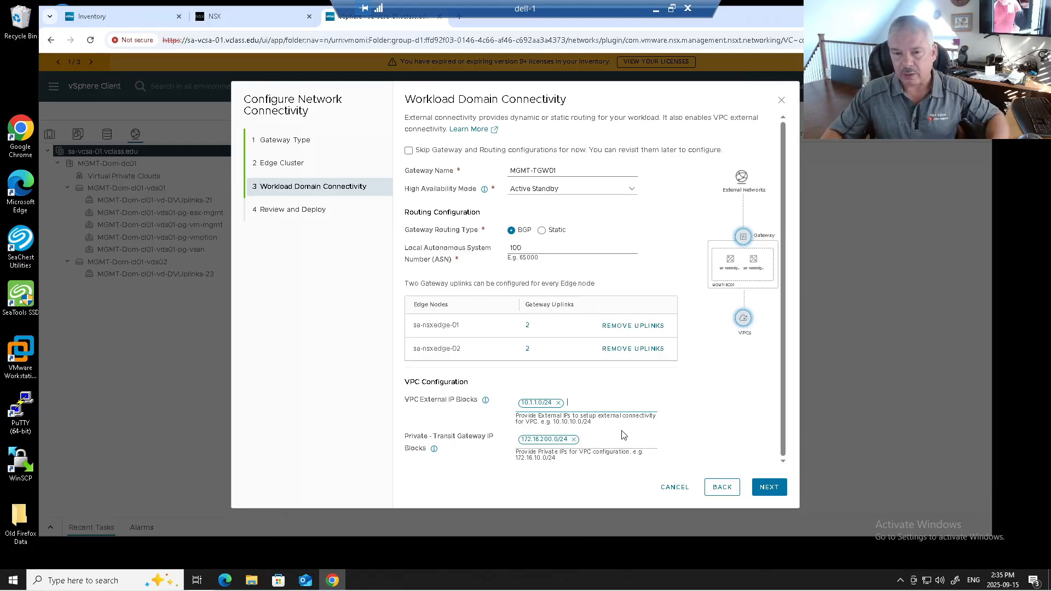
Review the edge cluster and workload domain connectivity summary, and deploy the network connectivity configuration
click(769, 487)
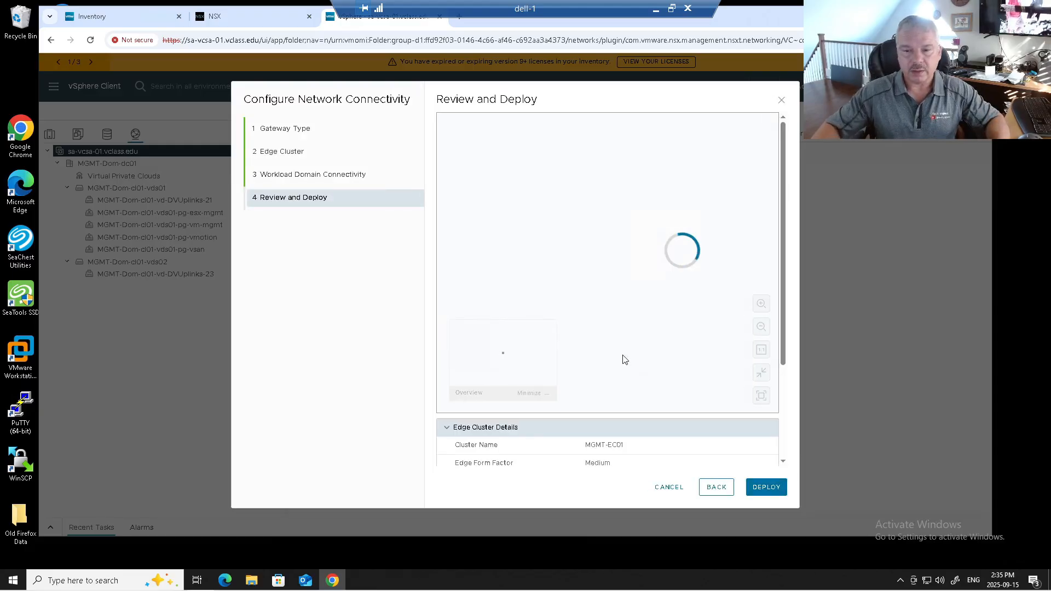
scroll(771, 396, down, 1)
scroll(750, 398, down, 2)
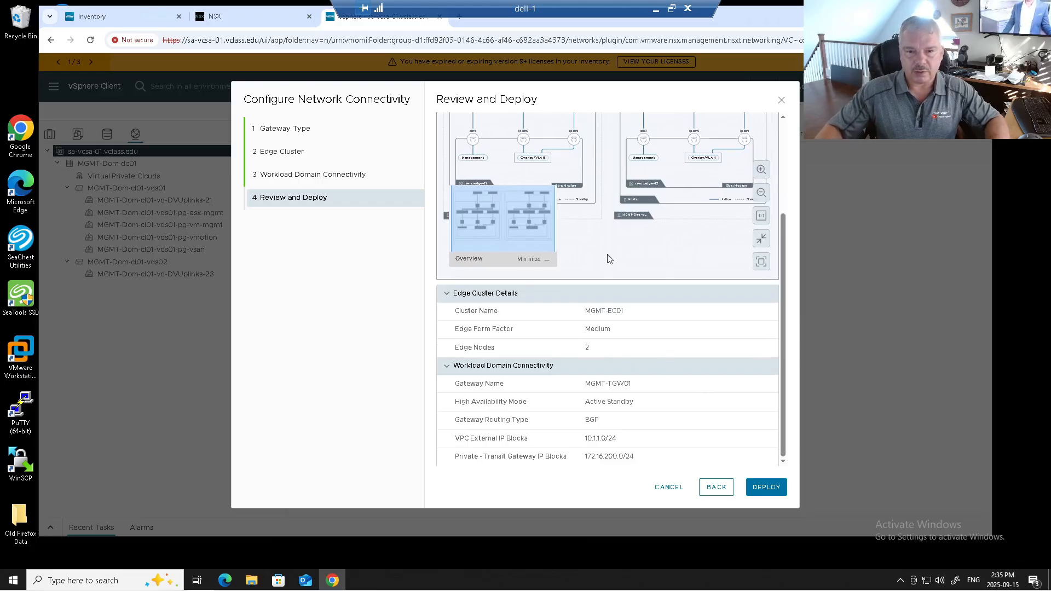
scroll(621, 329, up, 3)
click(753, 487)
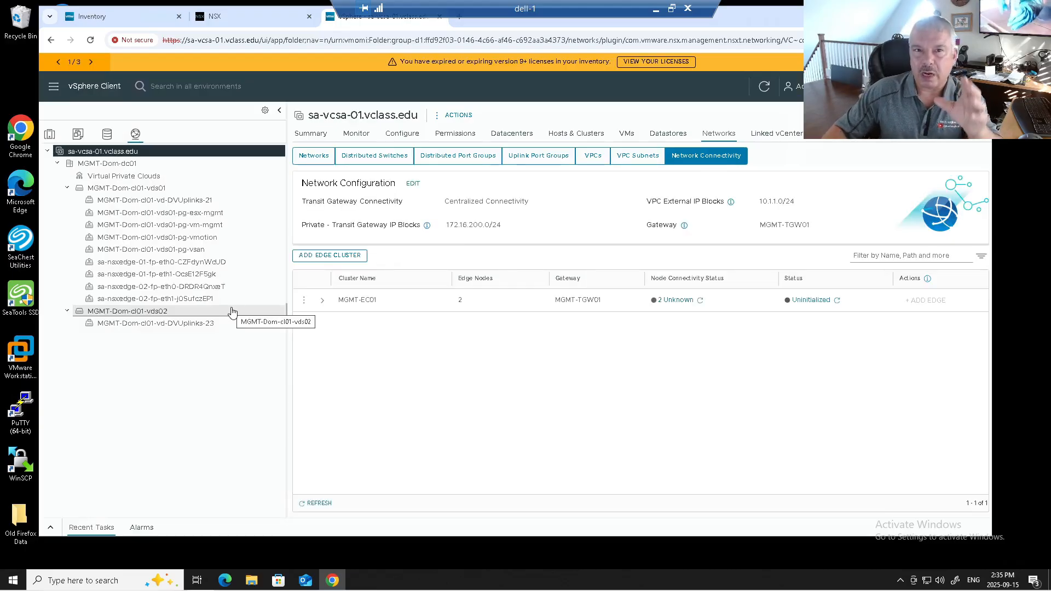
Check the recent tasks and expand edge cluster MGMT-EC01 to examine the status of its edge nodes
click(51, 530)
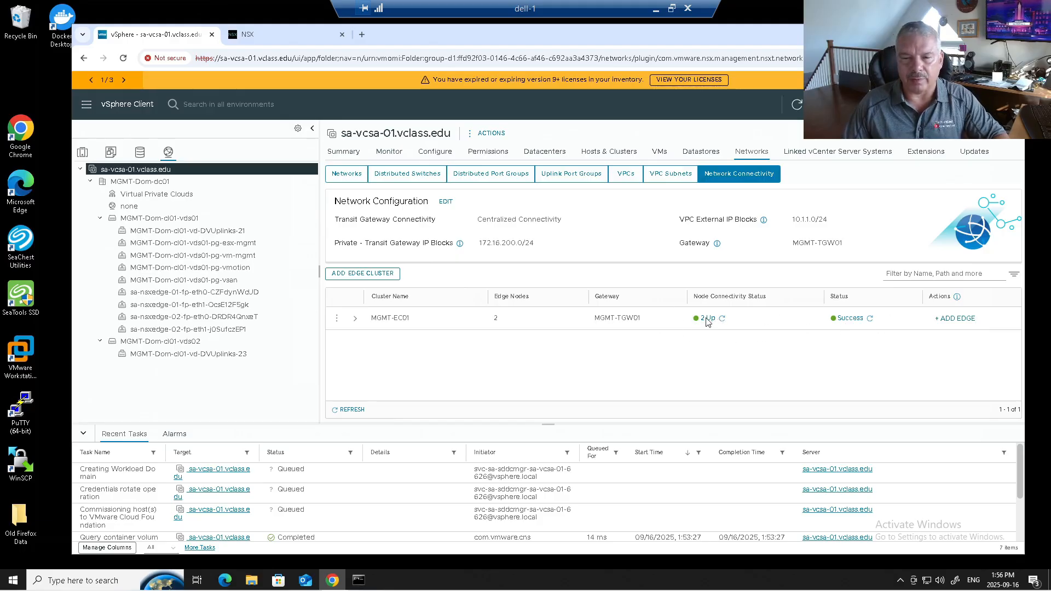
click(356, 319)
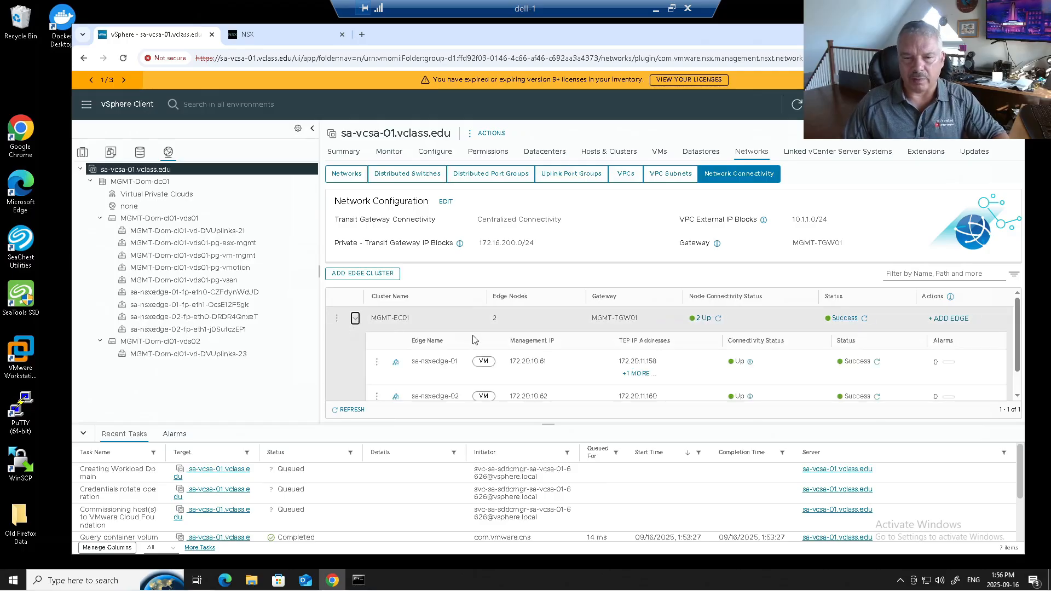
click(82, 435)
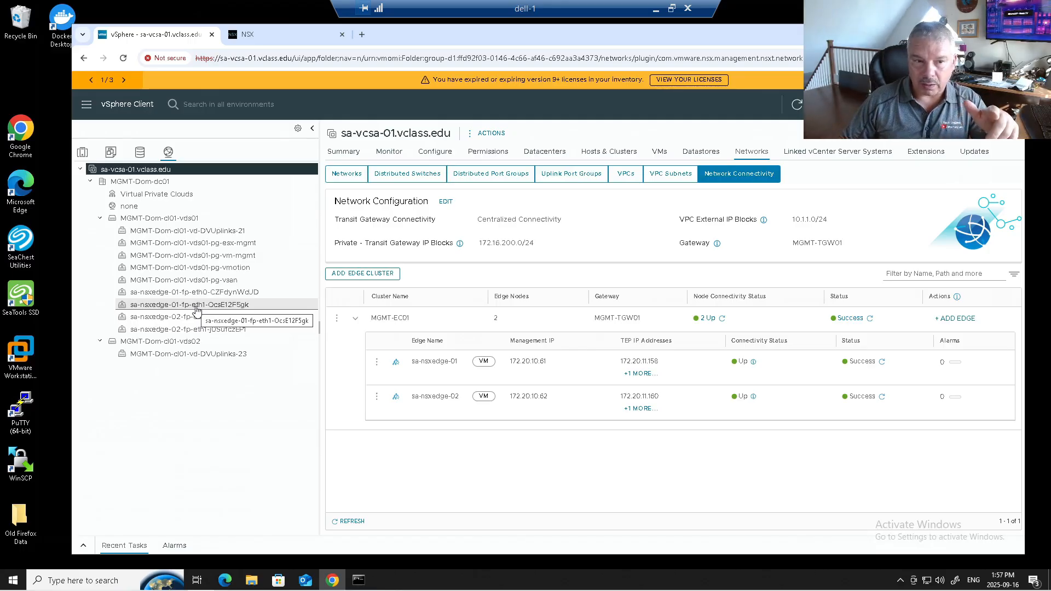
Switch to the hosts and clusters inventory and view the sa-nsxedge-01 and sa-nsxedge-02 virtual machines
click(82, 152)
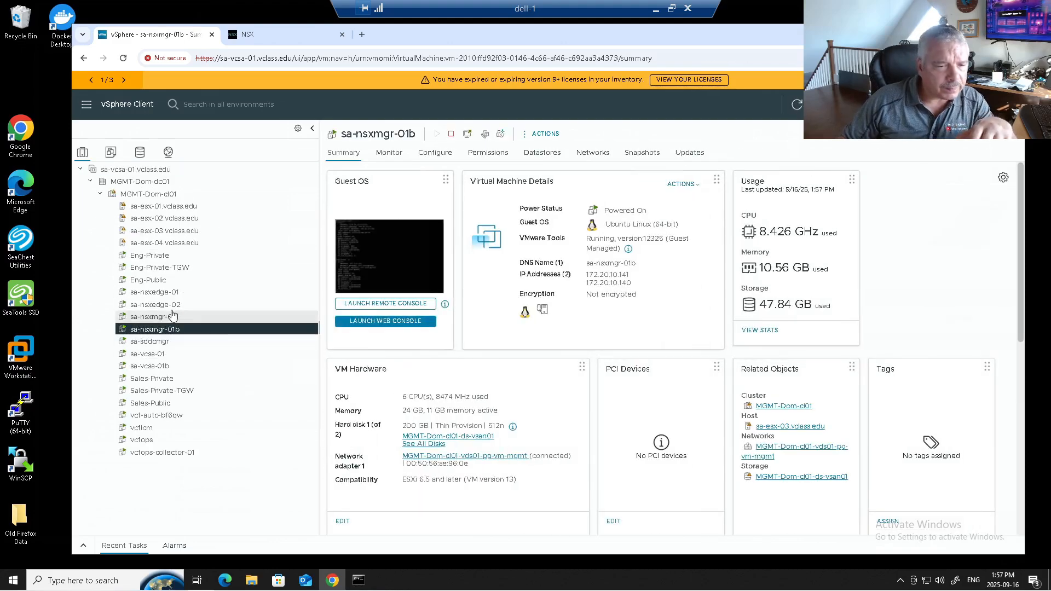
click(159, 292)
click(159, 304)
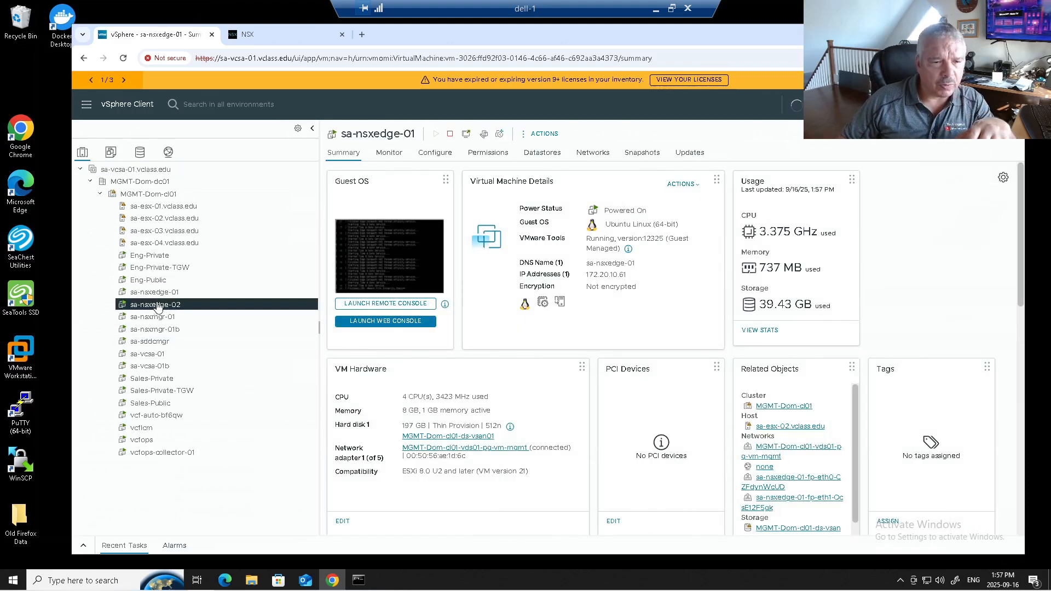
Select the sa-nsxedge-01 virtual machine, and switch to NSX Manager to view the edge clusters among the fabric nodes
click(158, 296)
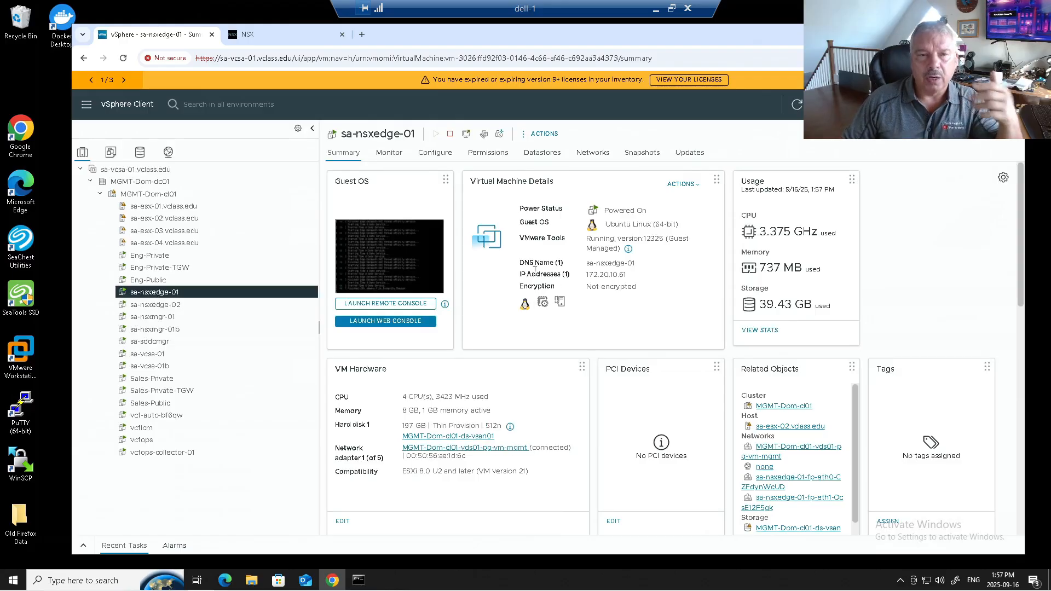
click(268, 31)
click(431, 136)
click(154, 285)
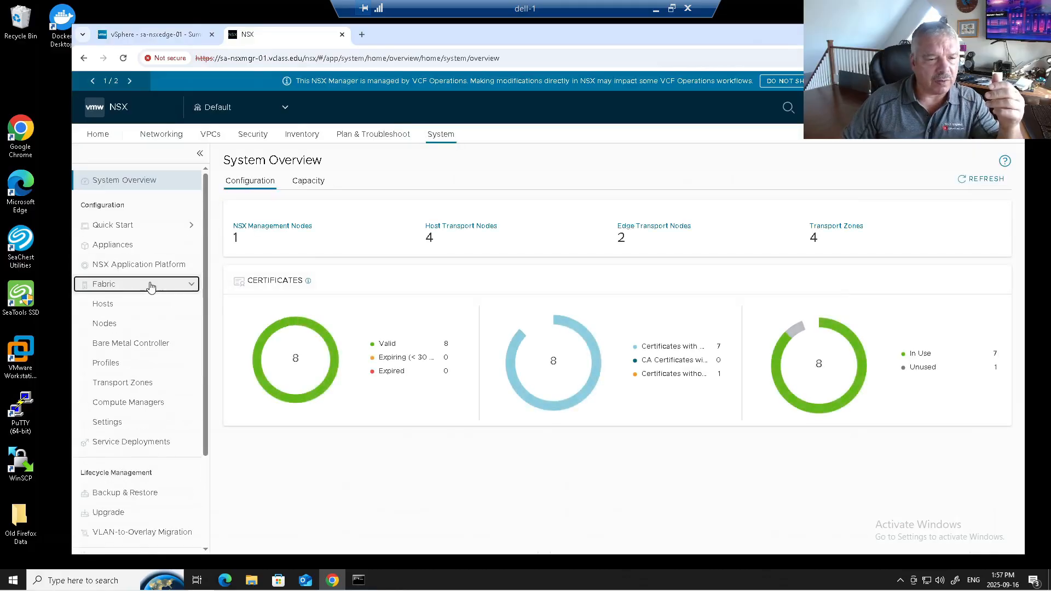
click(113, 325)
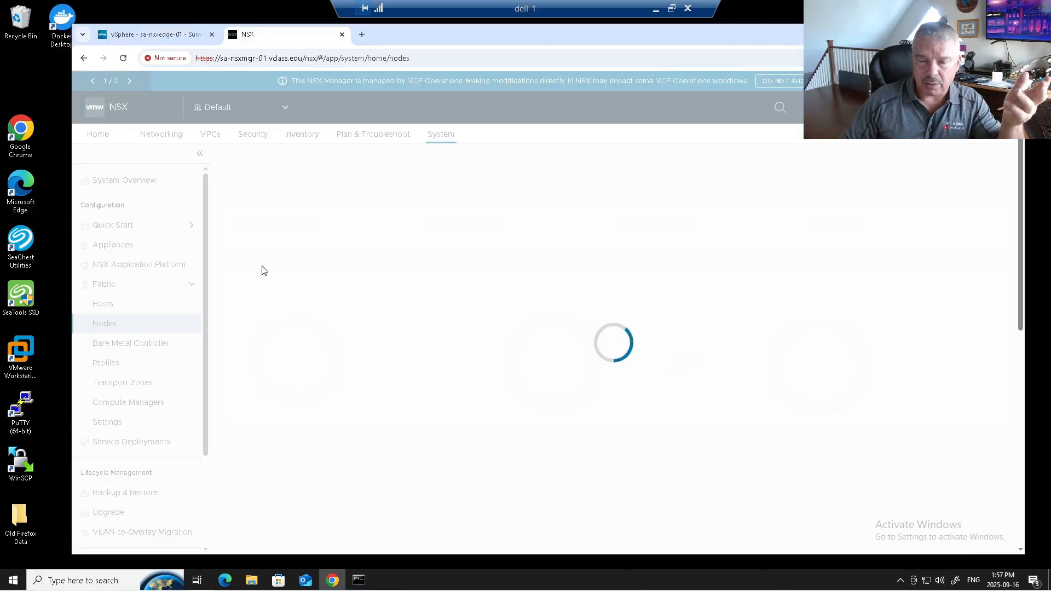
click(379, 156)
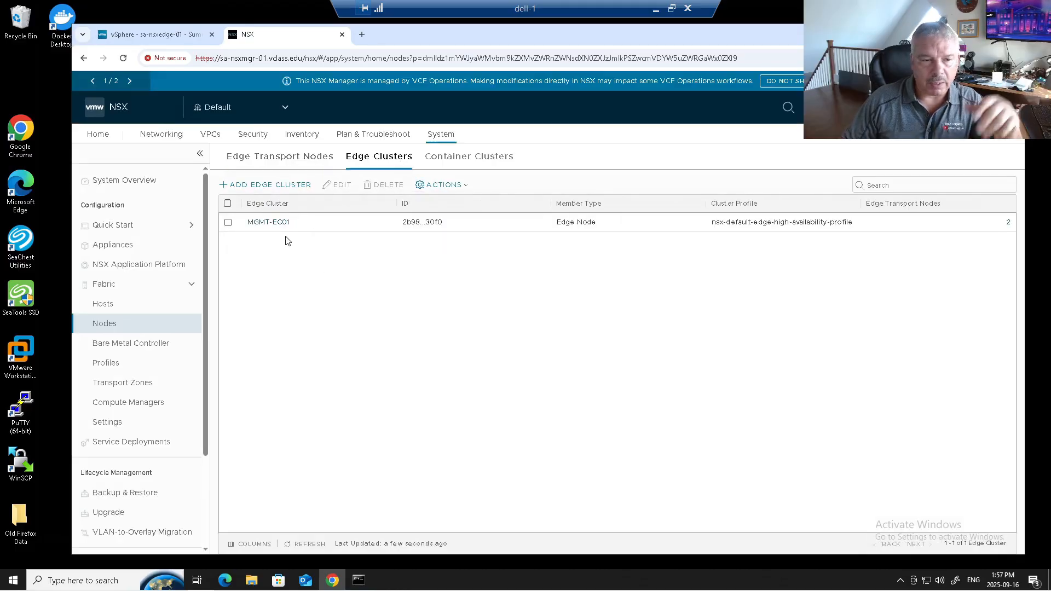
Review the Tier-0 gateways, external connections, transit gateways, Tier-1 gateways and segments in the NSX networking configuration
click(153, 140)
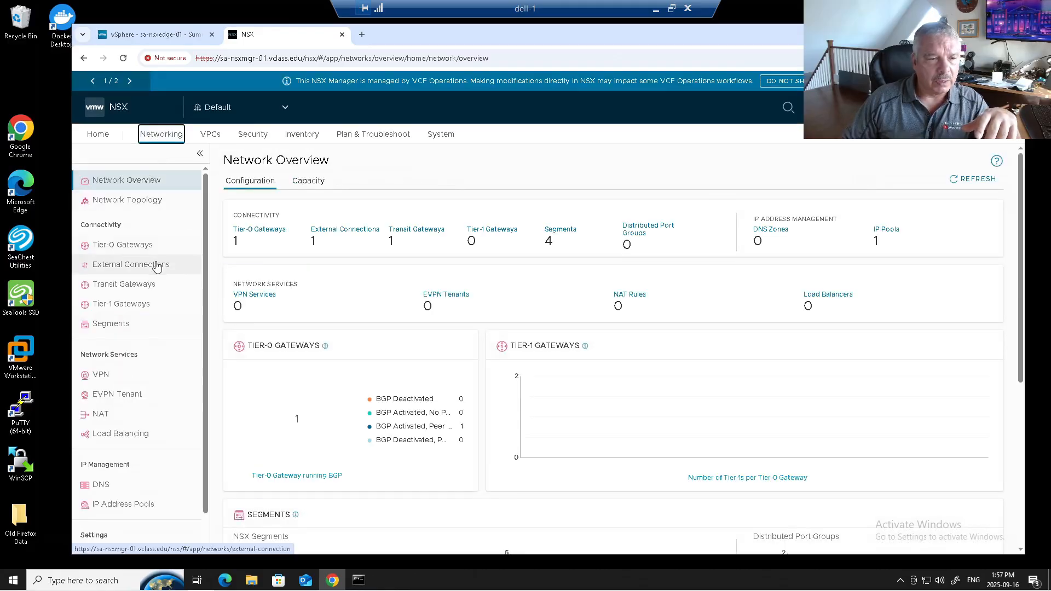
click(152, 248)
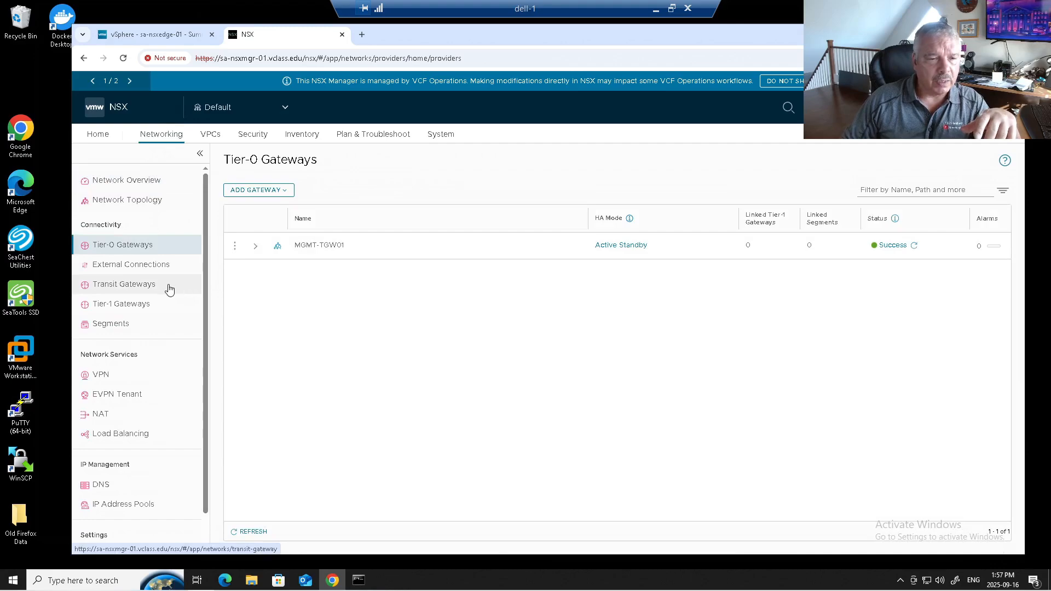
click(158, 267)
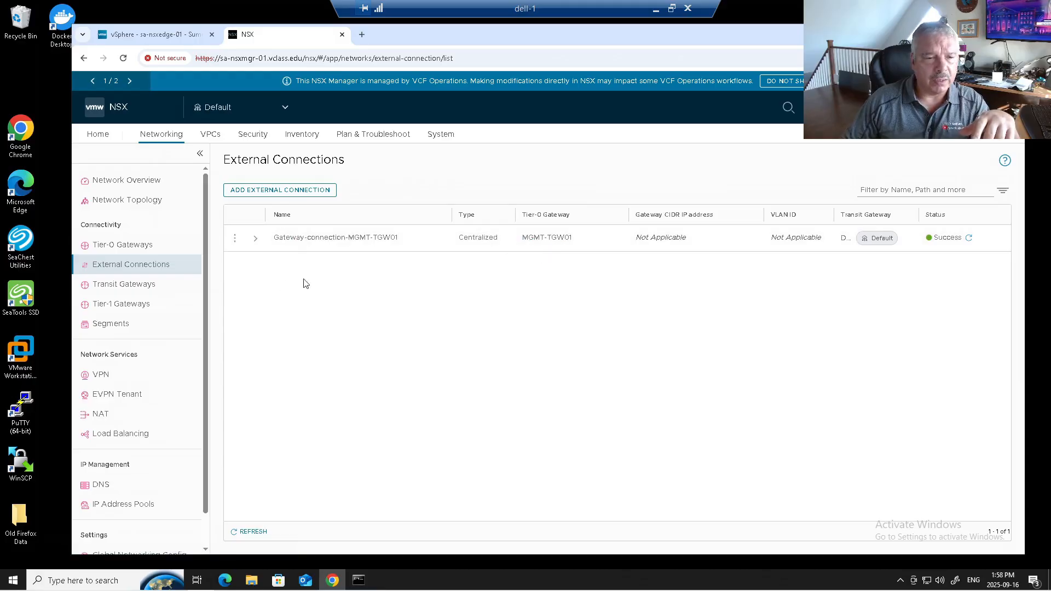
click(153, 284)
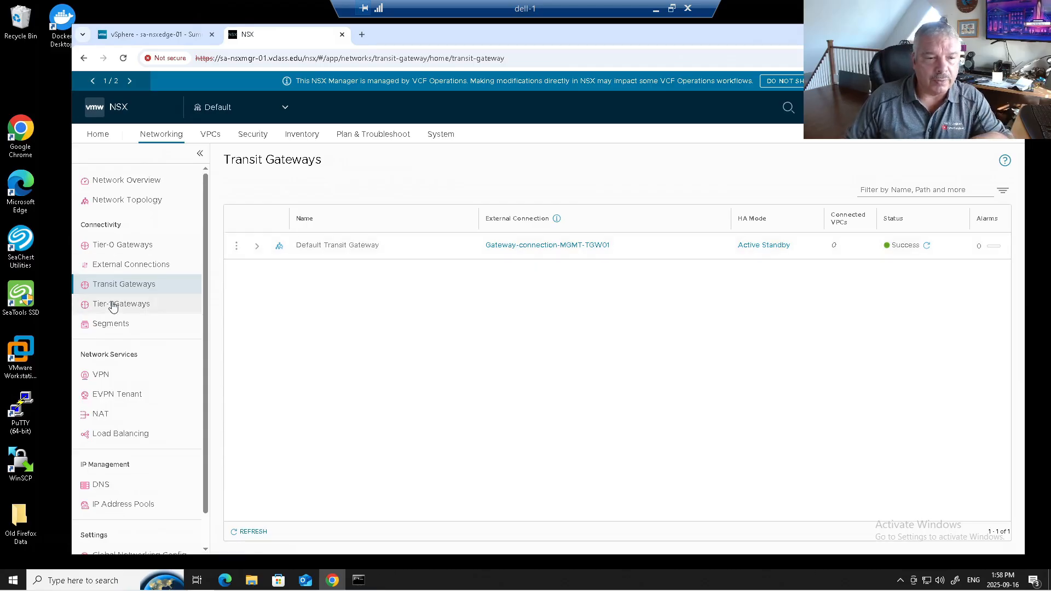
click(131, 303)
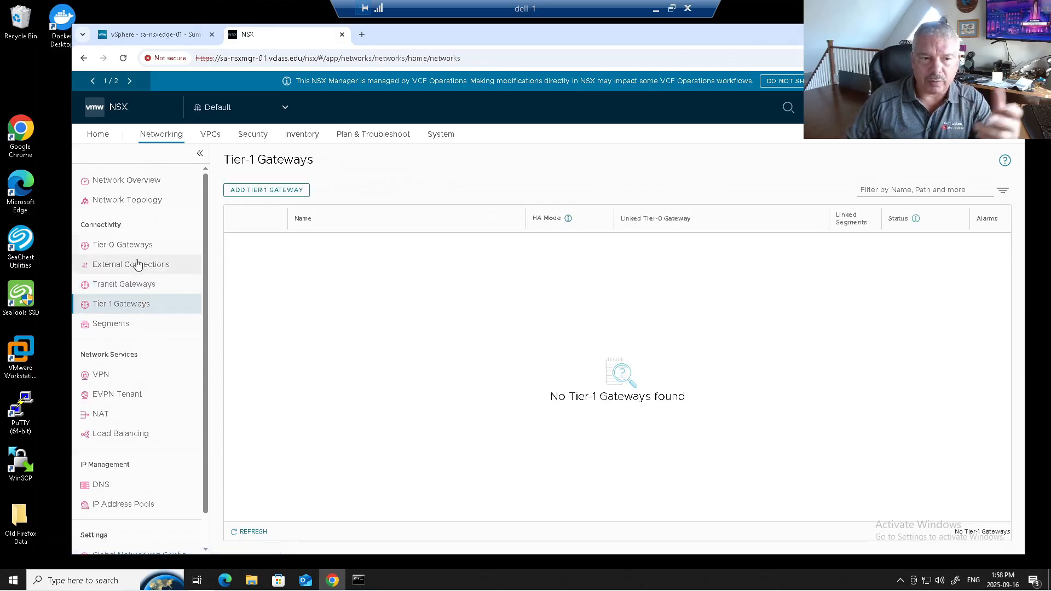
click(109, 335)
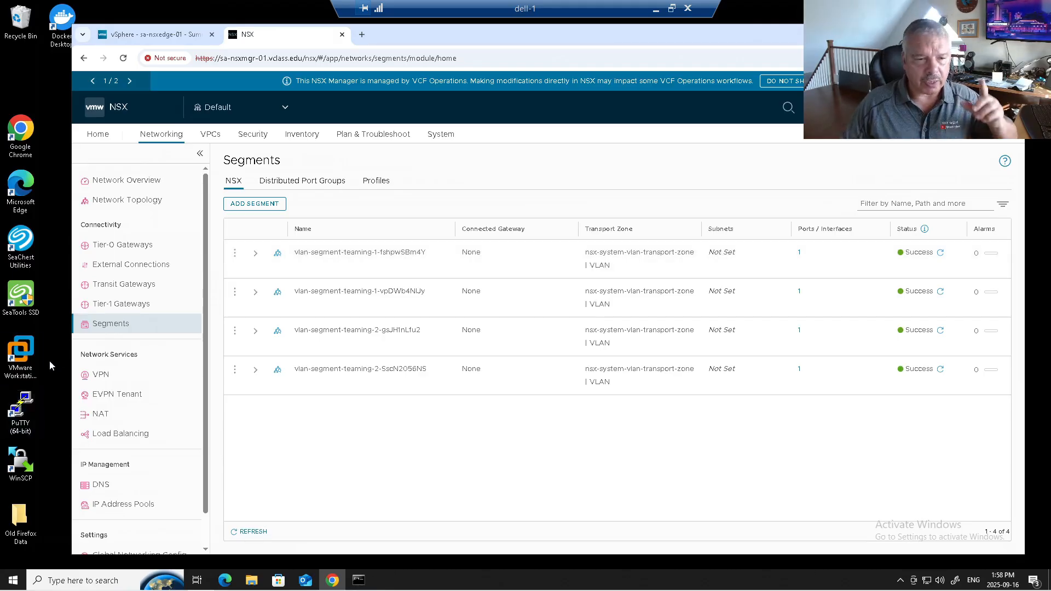
Review the node settings of edge transport node sa-nsxedge-01, including its SSH login option, and close them without saving
click(438, 137)
click(160, 322)
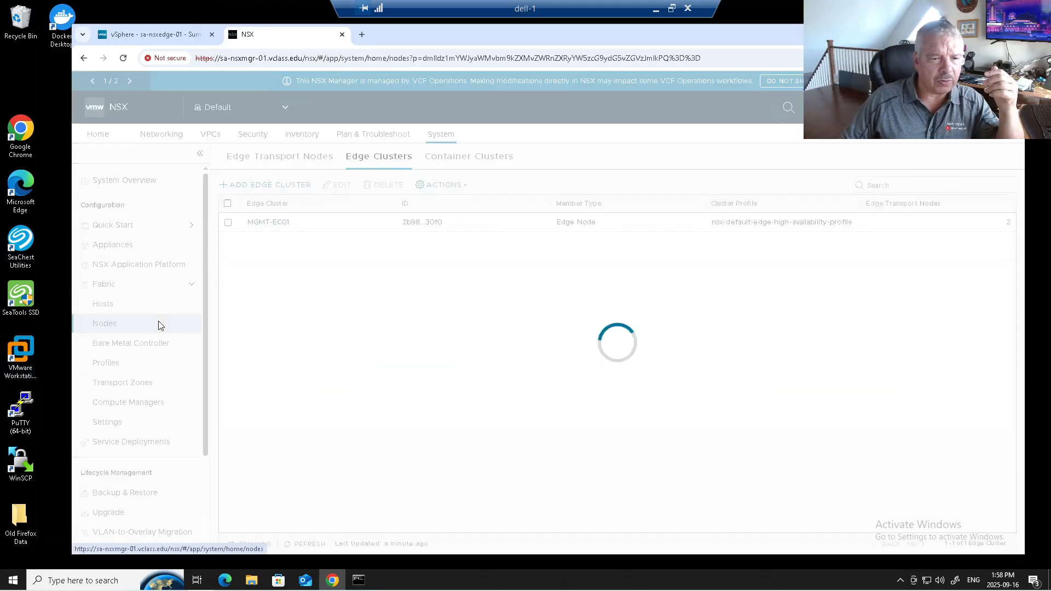
click(228, 218)
click(430, 182)
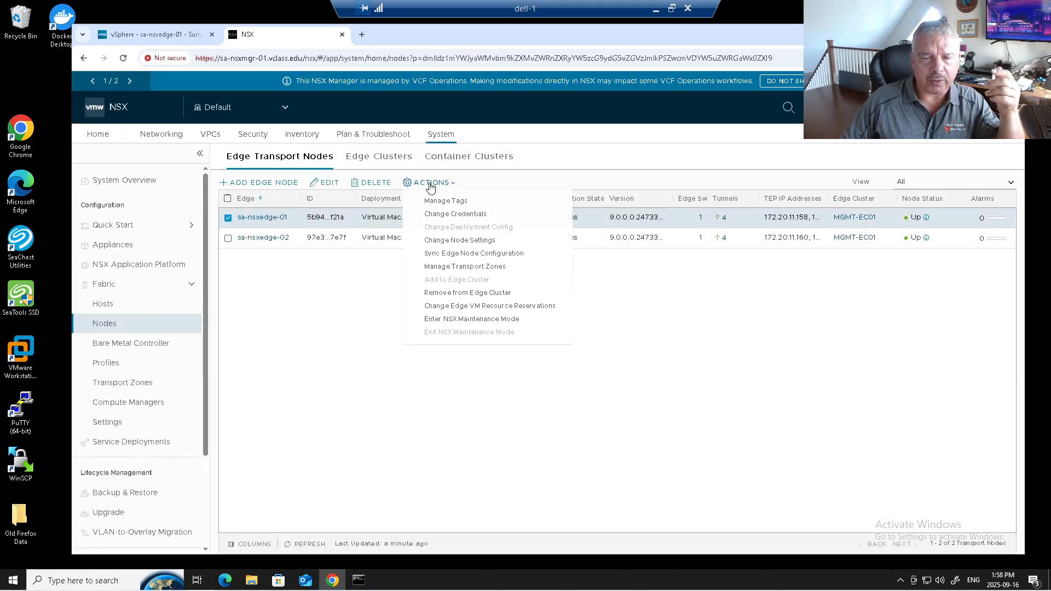
click(431, 241)
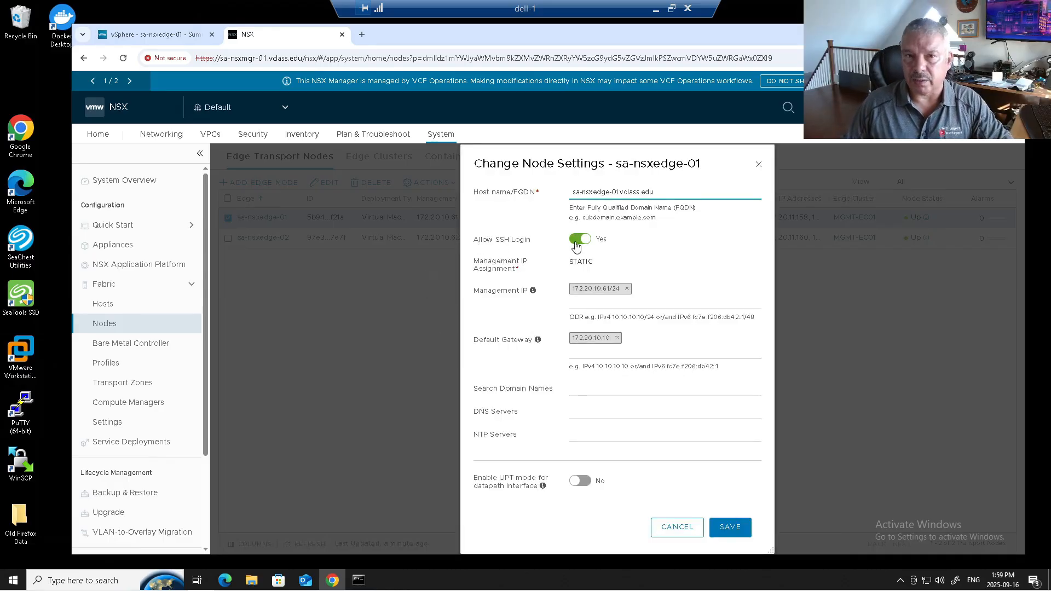
click(677, 528)
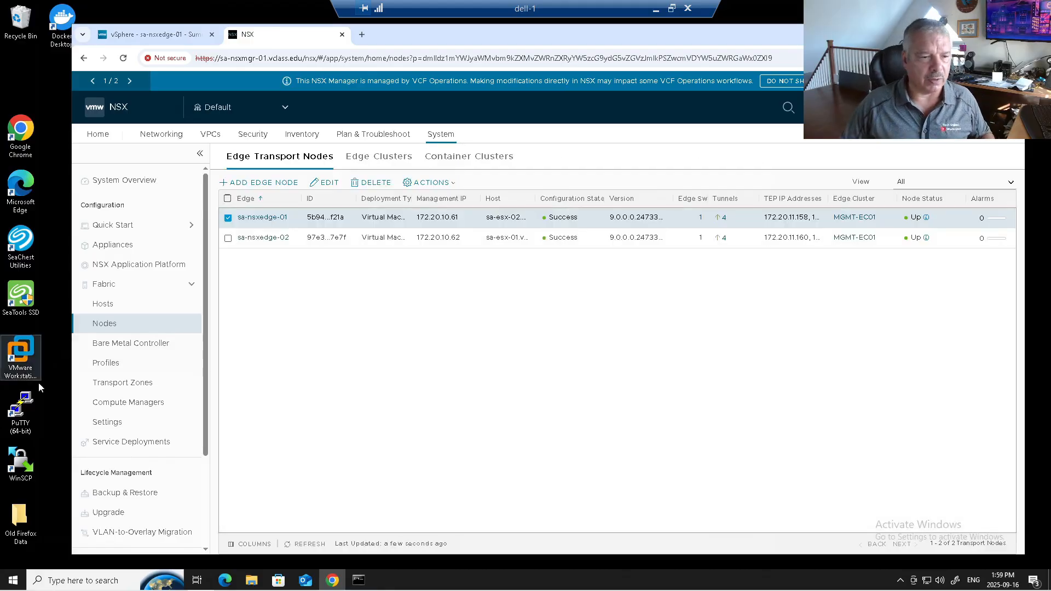
Open the sa-nsxedge-01 SSH session in PuTTY, enlarge its window, and log in as admin with the account password
double_click(21, 405)
drag(597, 322, 597, 335)
double_click(518, 324)
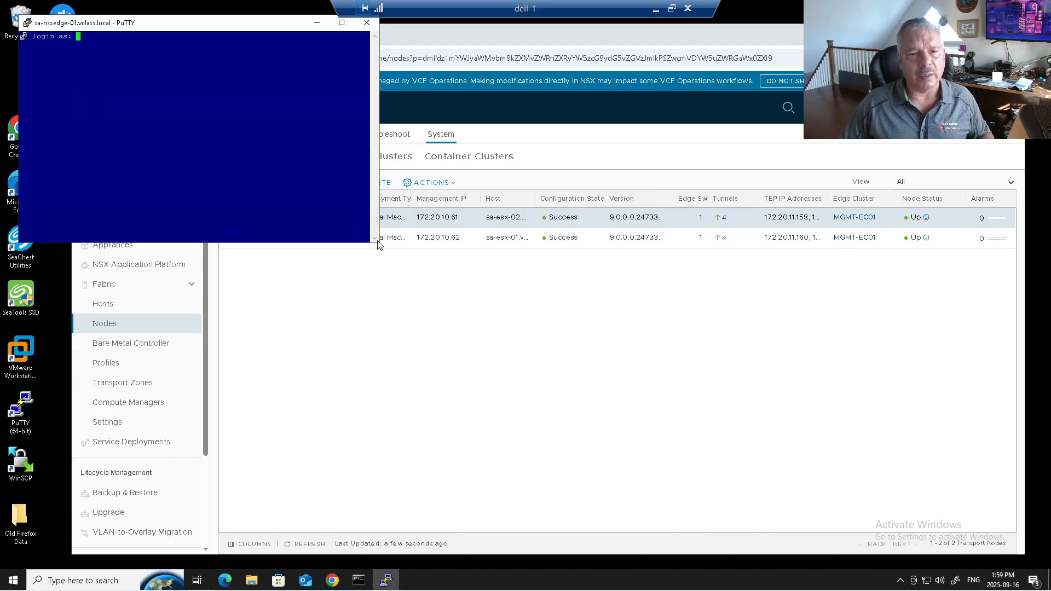
drag(377, 243, 953, 426)
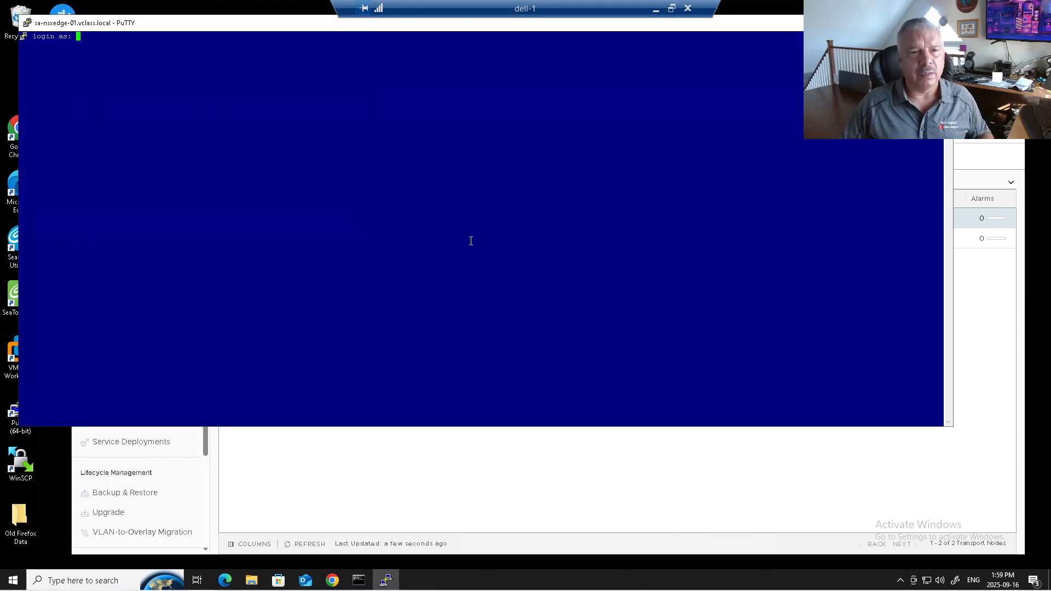
text(admin)
key(Return)
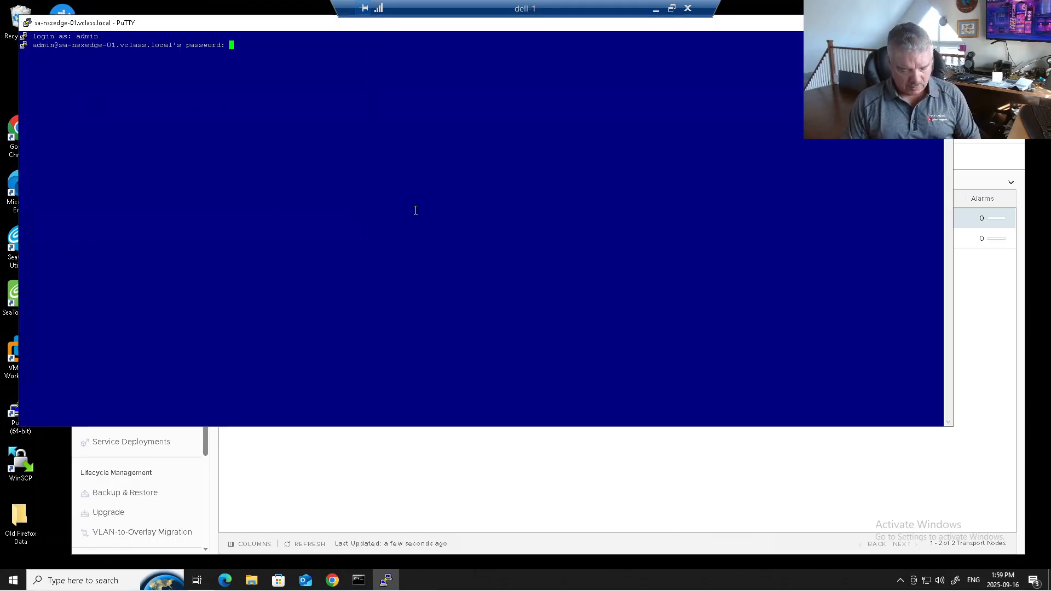
key(Return)
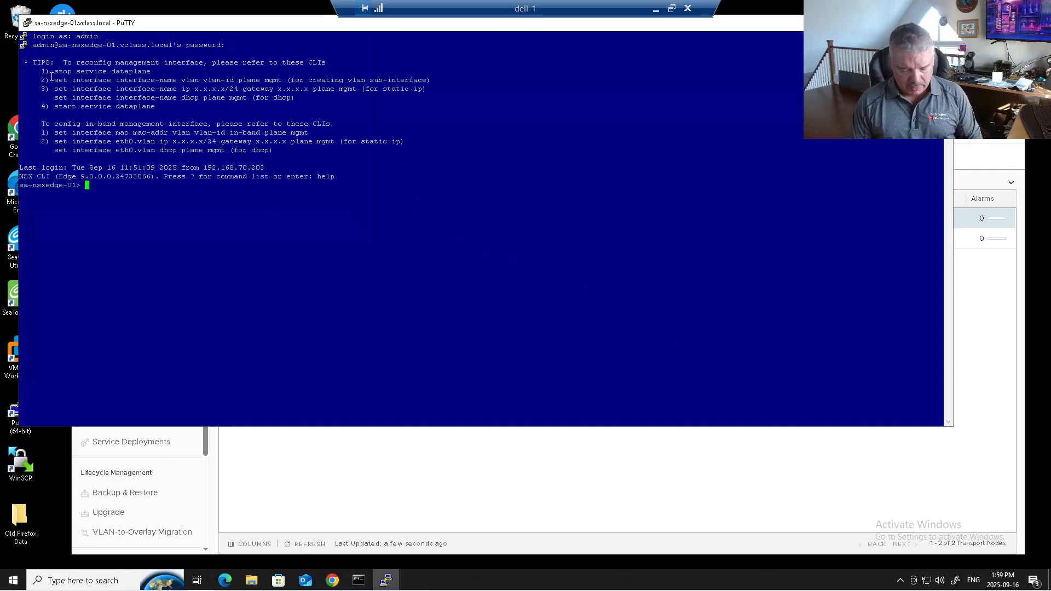
List the transit gateways on the edge node with get tgws and examine their router types
text(get )
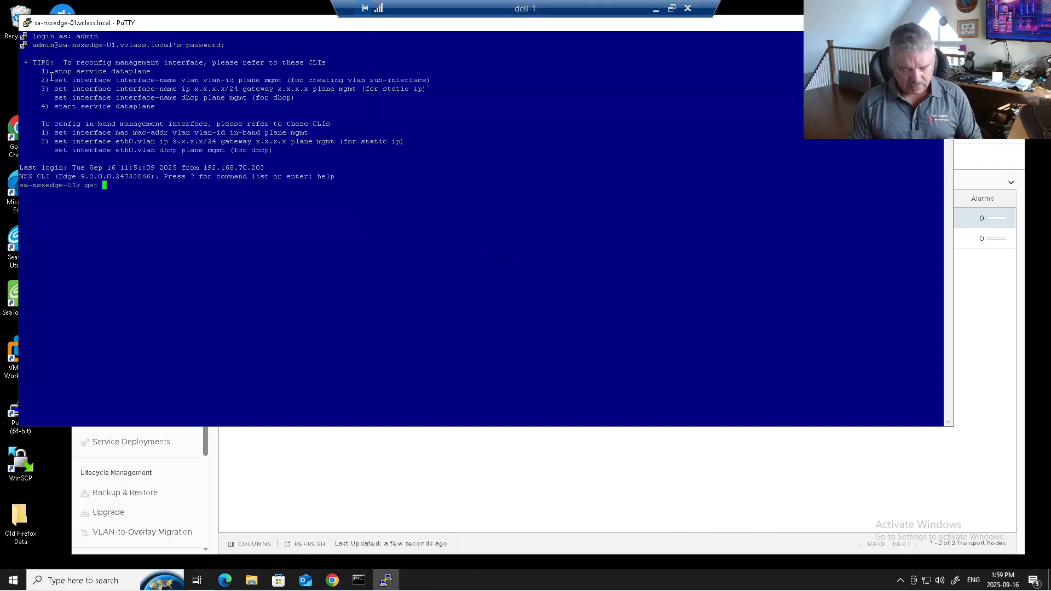
text(tgws)
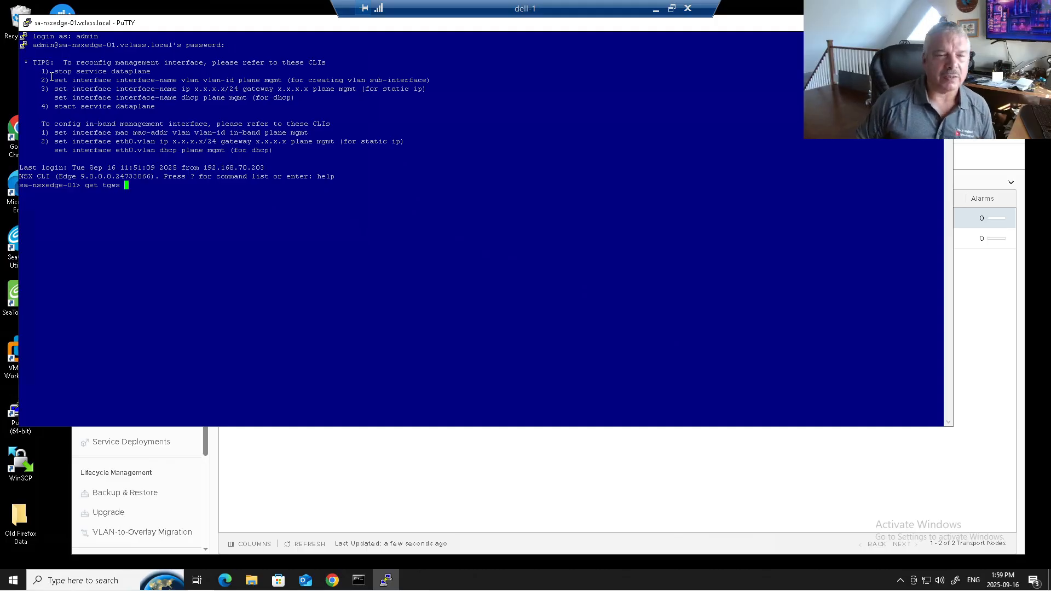
key(Return)
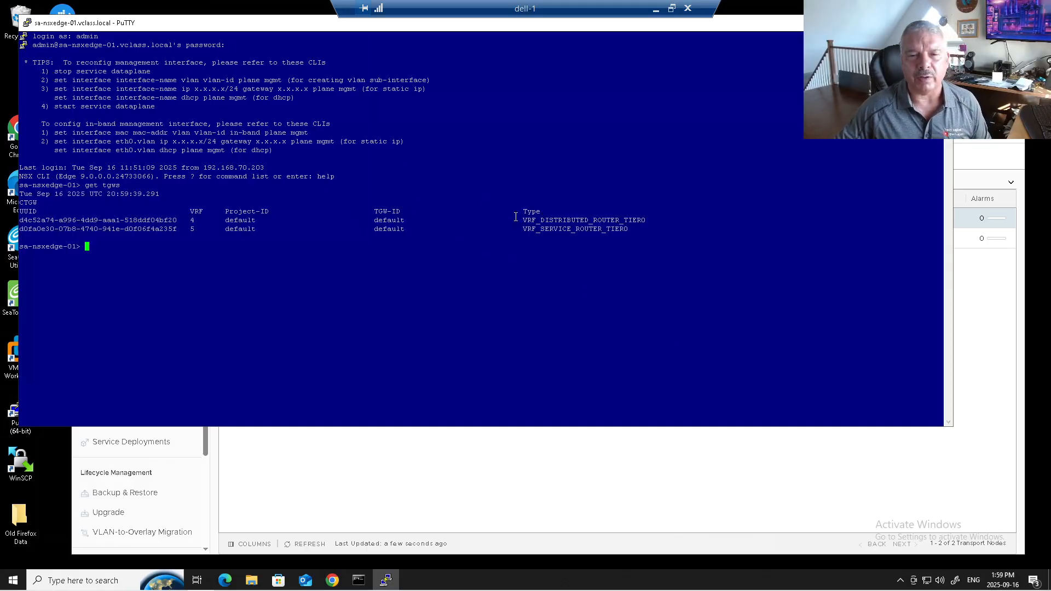
drag(522, 219, 634, 226)
drag(520, 228, 633, 233)
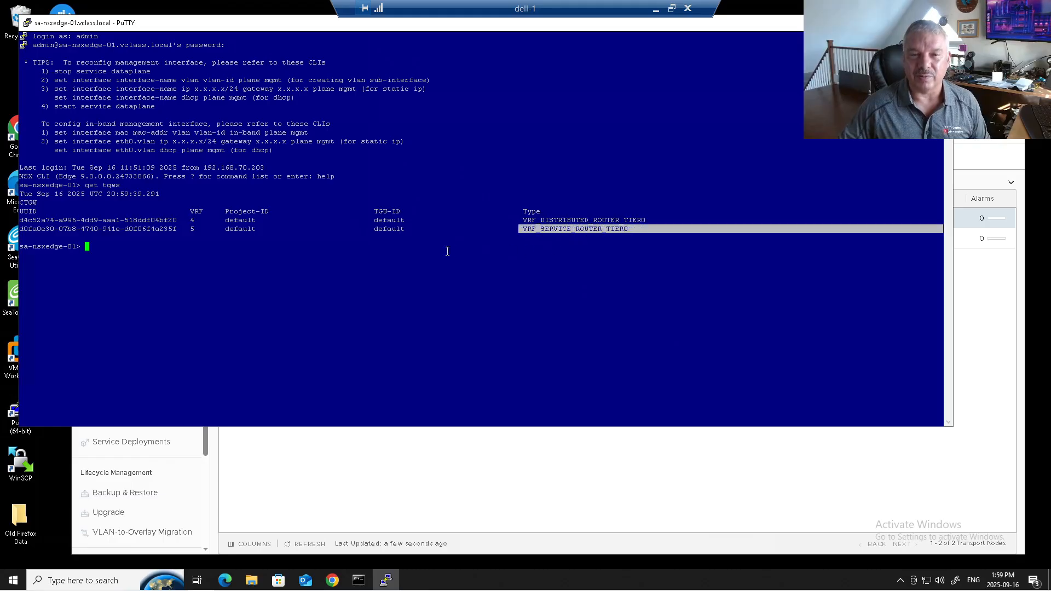
List the edge node's logical routers with get logical-routers
click(369, 248)
text(get logical-rout)
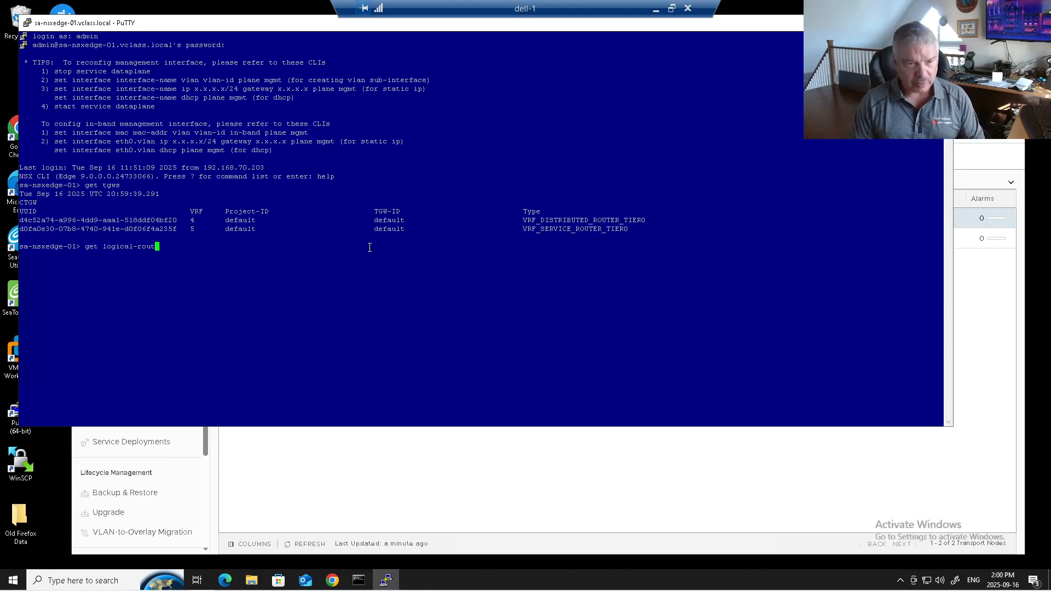
text(ers)
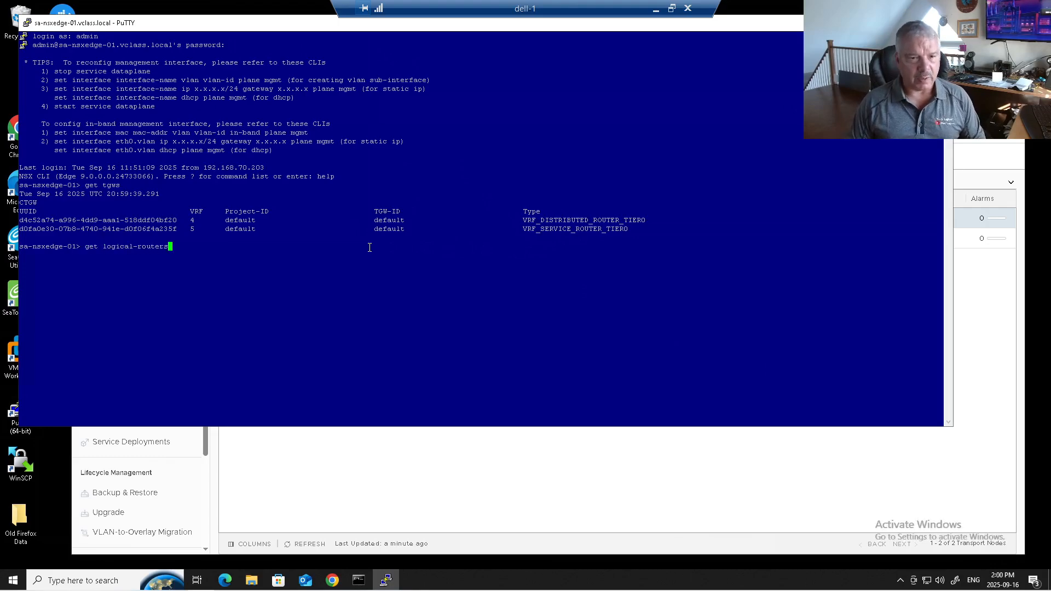
key(Return)
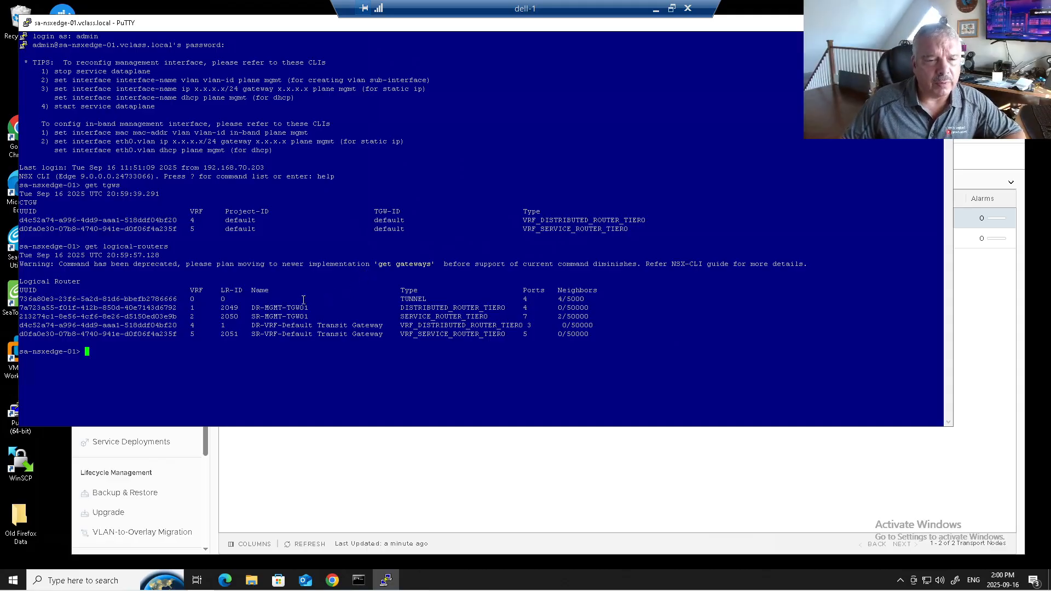
Examine the names and types of the tunnel, MGMT-TGW01 and Default Transit Gateway entries in the logical router list
drag(186, 299, 196, 299)
drag(388, 299, 436, 299)
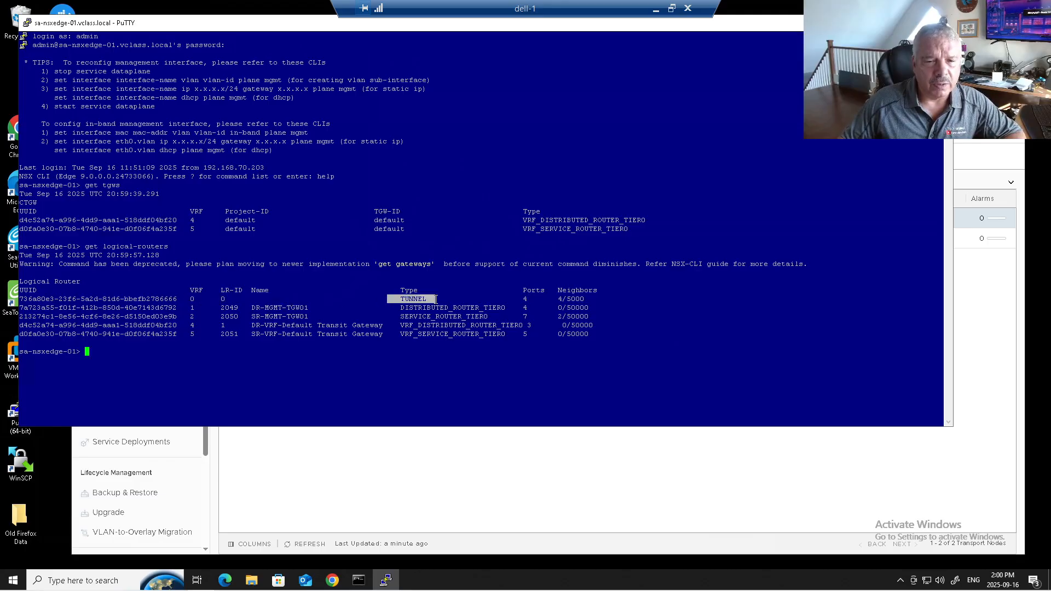
drag(247, 309, 317, 309)
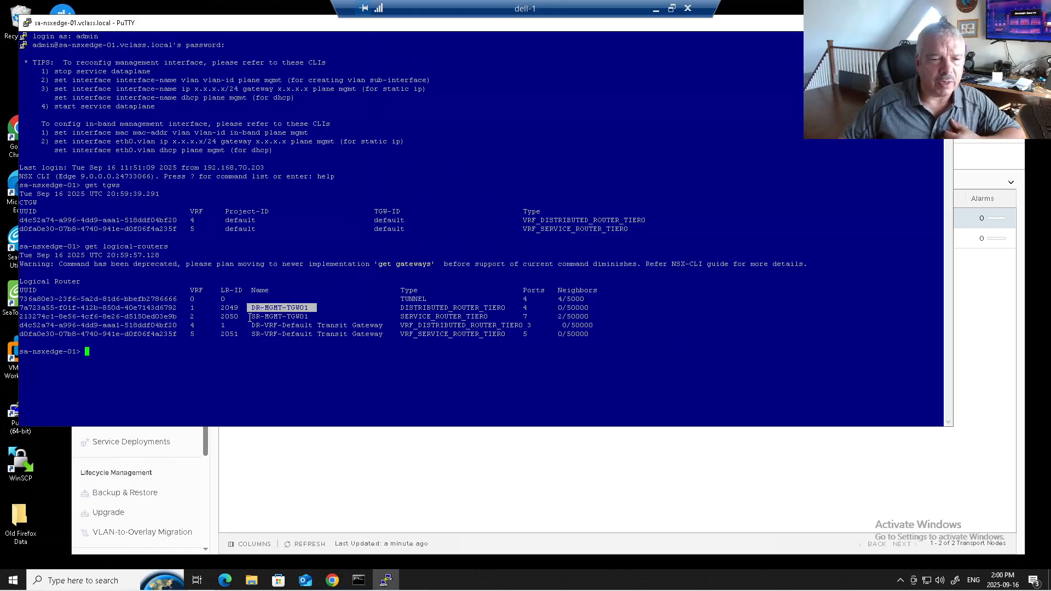
drag(252, 318, 312, 316)
drag(250, 307, 304, 317)
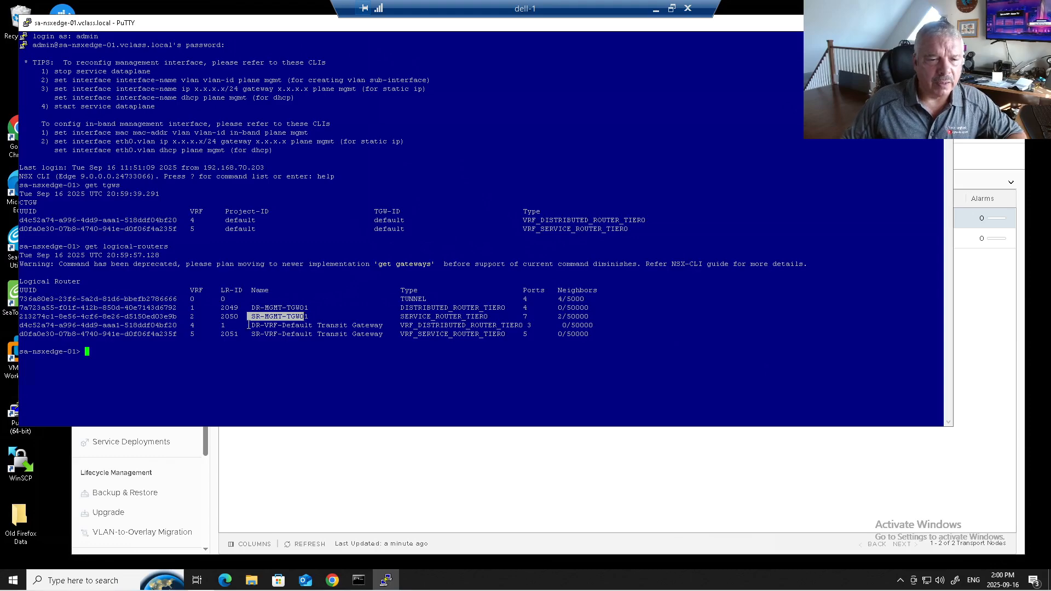
drag(249, 325, 386, 325)
drag(253, 334, 387, 333)
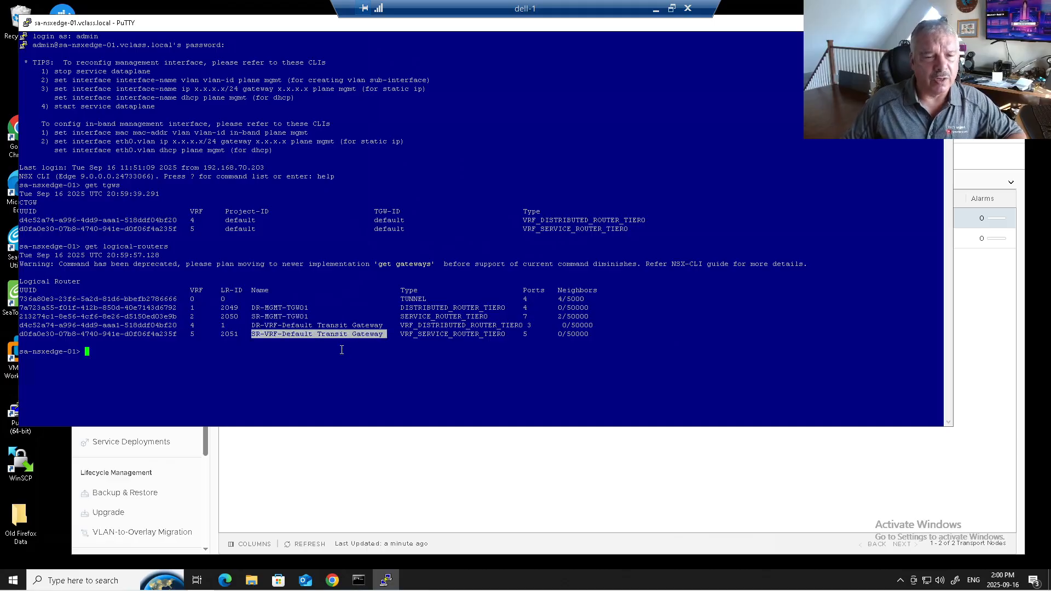
double_click(268, 315)
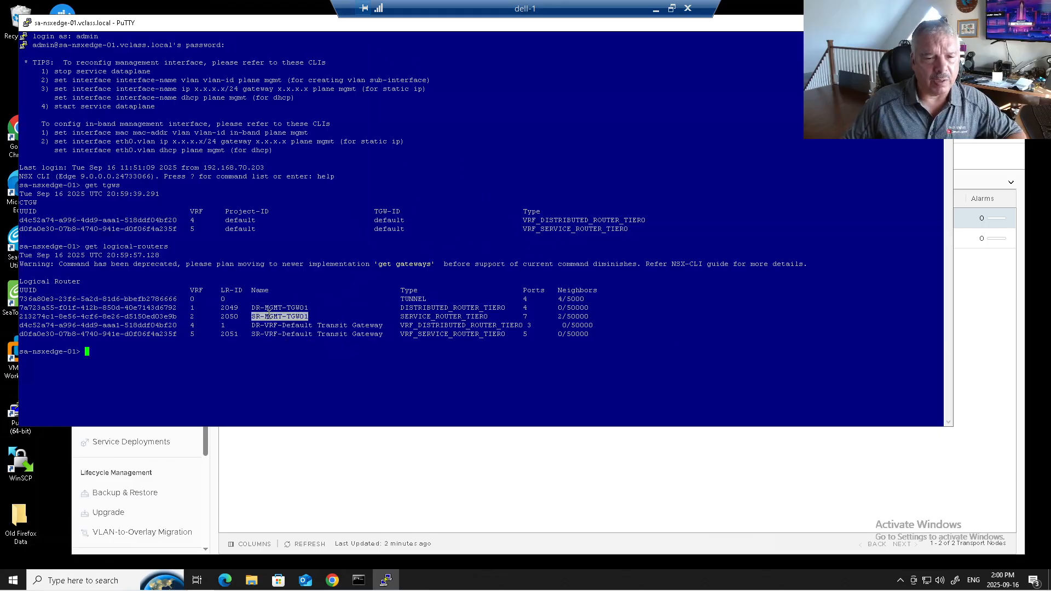
drag(401, 317, 504, 326)
click(432, 309)
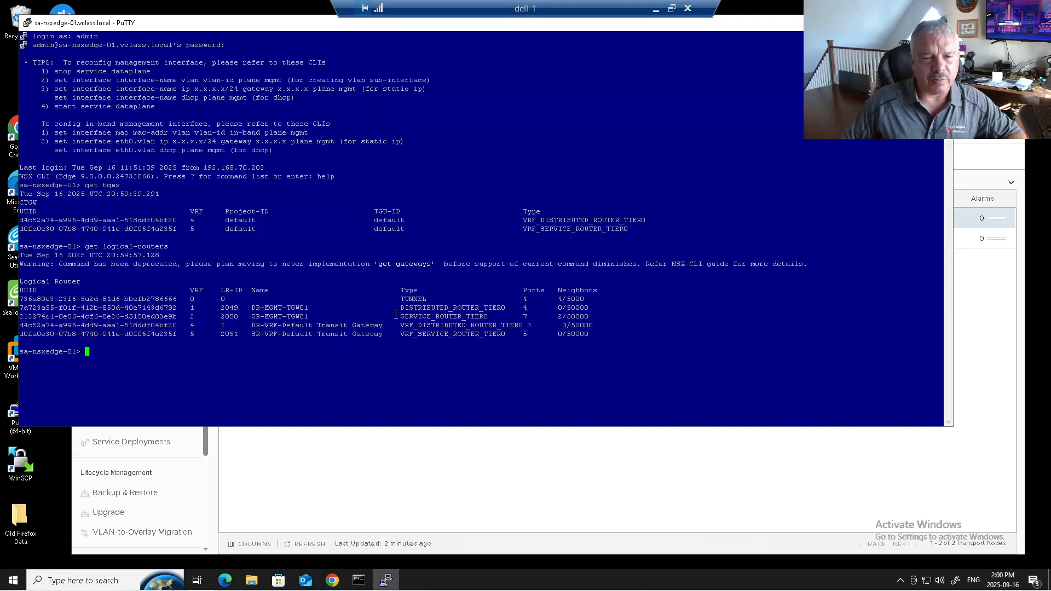
drag(243, 316, 468, 318)
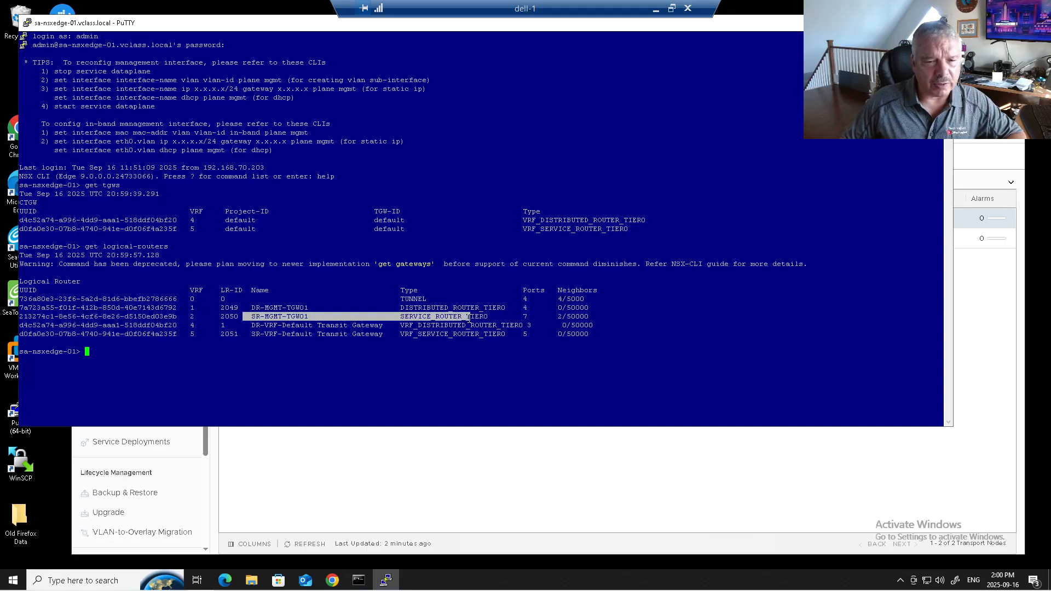
Enter the SR-MGMT-TGW01 service router context with vrf 2 and display its routing table with get route
click(191, 316)
text(vrf 2)
key(Return)
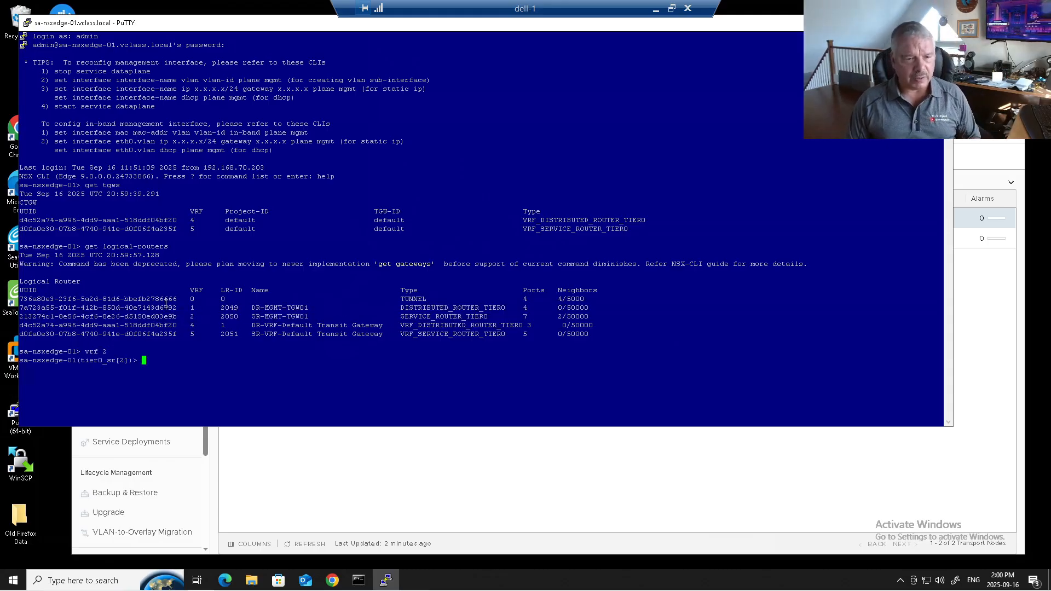
text(get route)
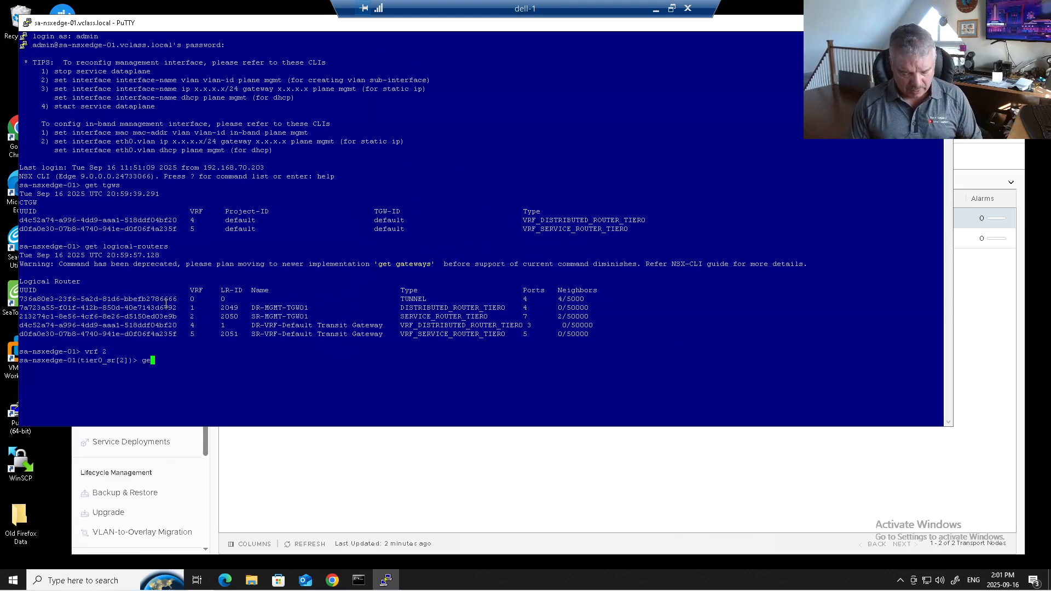
key(Return)
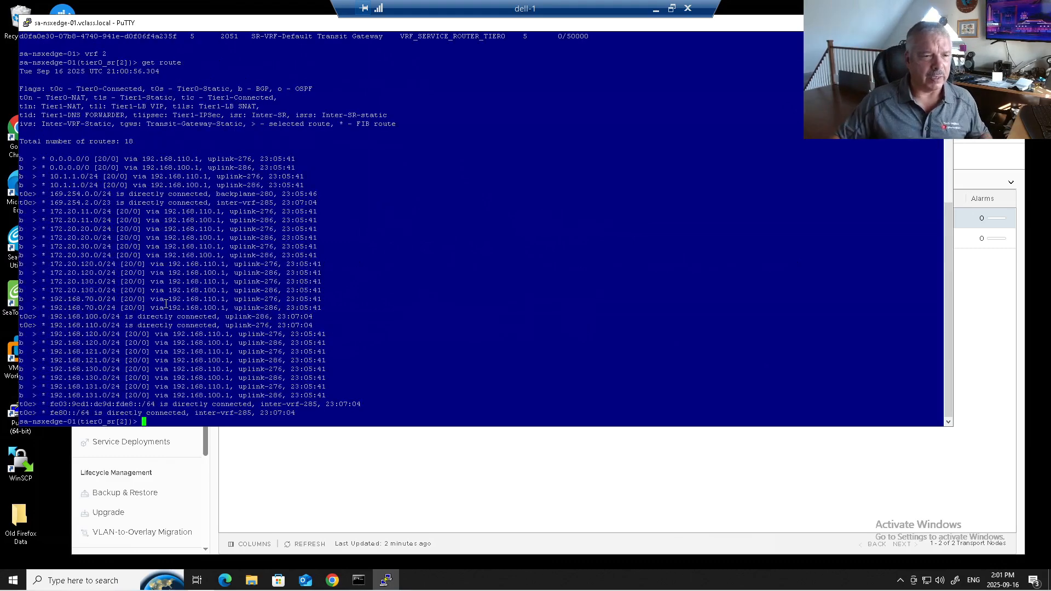
Examine the BGP-learned routes in the SR-MGMT-TGW01 routing table
drag(32, 168, 92, 263)
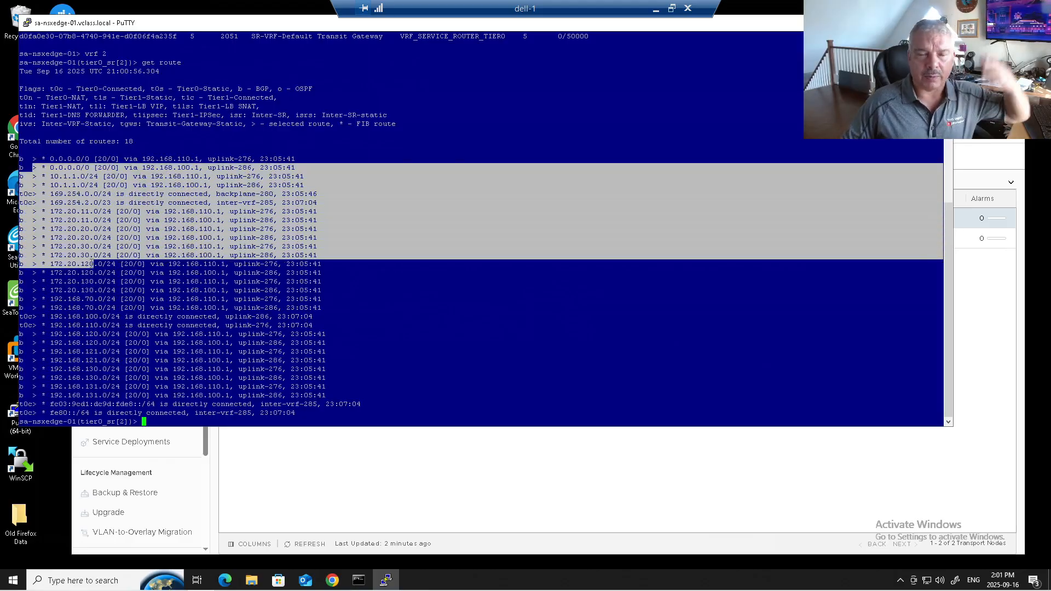
drag(51, 280, 116, 377)
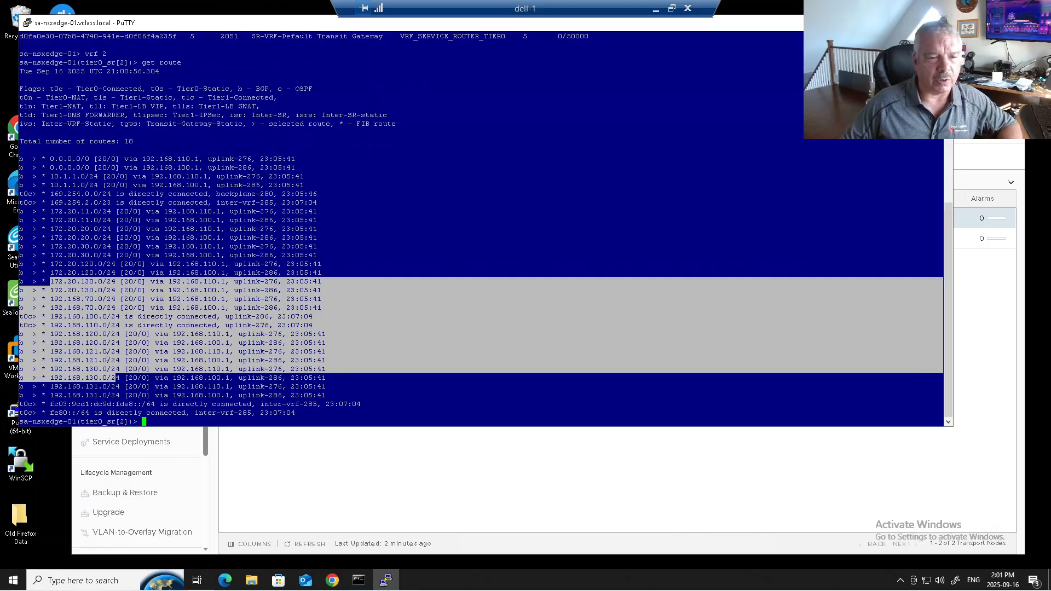
click(351, 227)
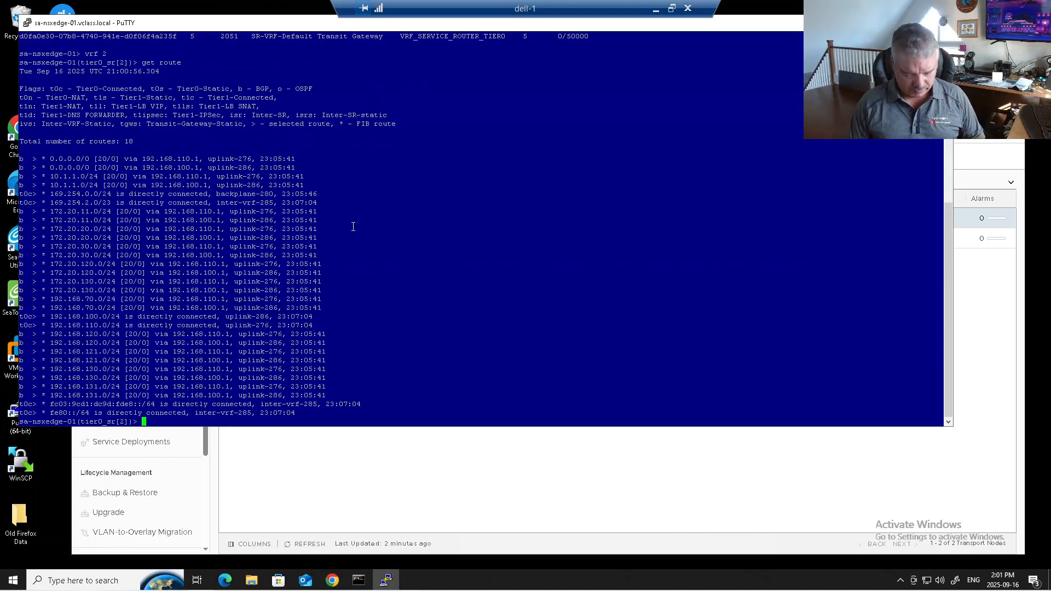
Exit the service router context and list the edge node's logical routers again with get logical-routers
text(exit)
key(Return)
text(get logical-routers)
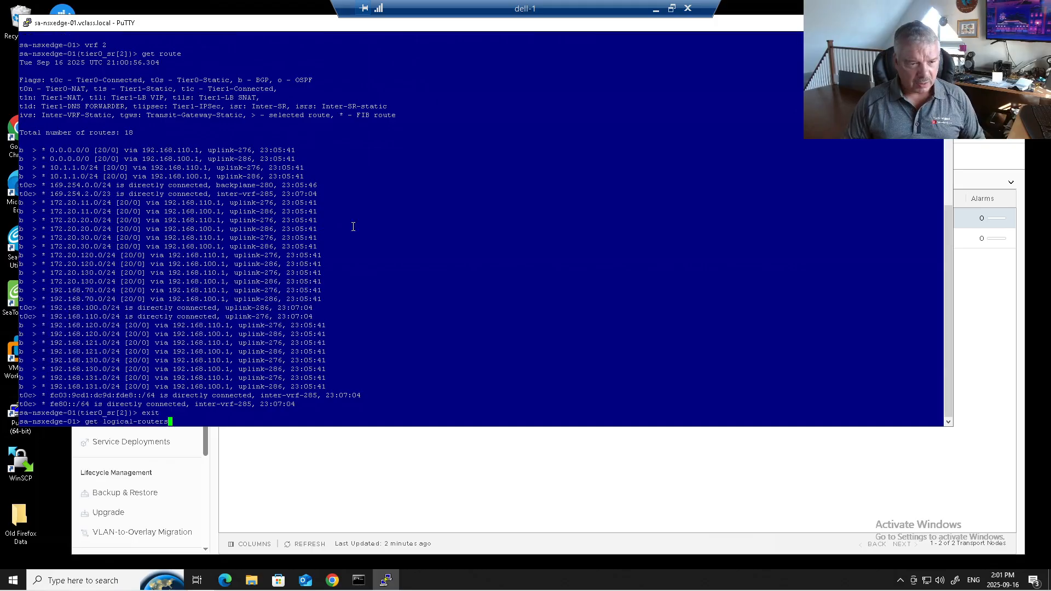
key(Return)
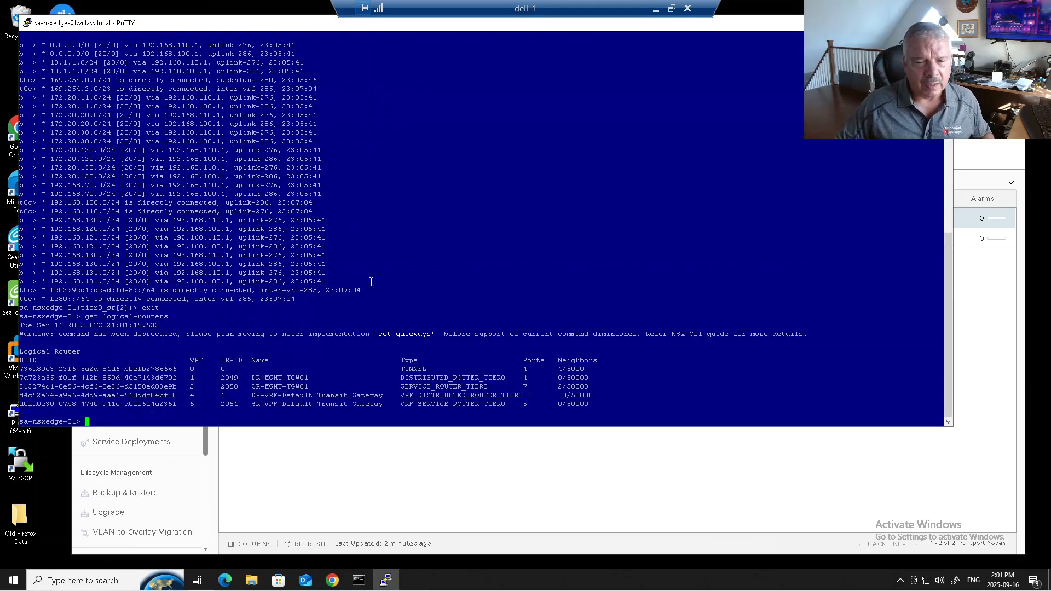
Examine the service router entries for MGMT-TGW01 and the Default Transit Gateway in the logical router list
drag(398, 381, 487, 386)
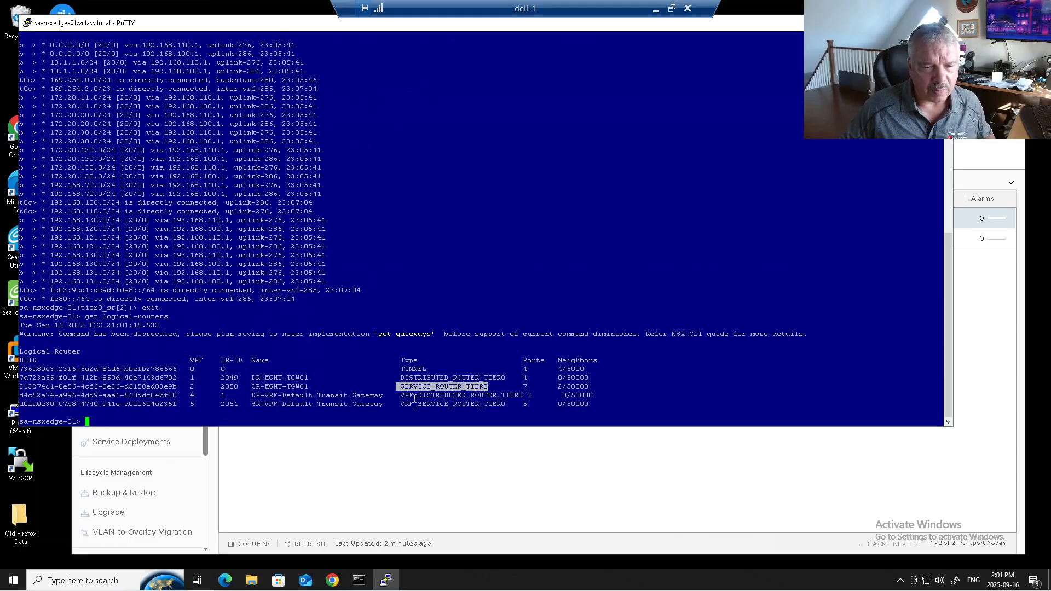
drag(253, 406, 504, 406)
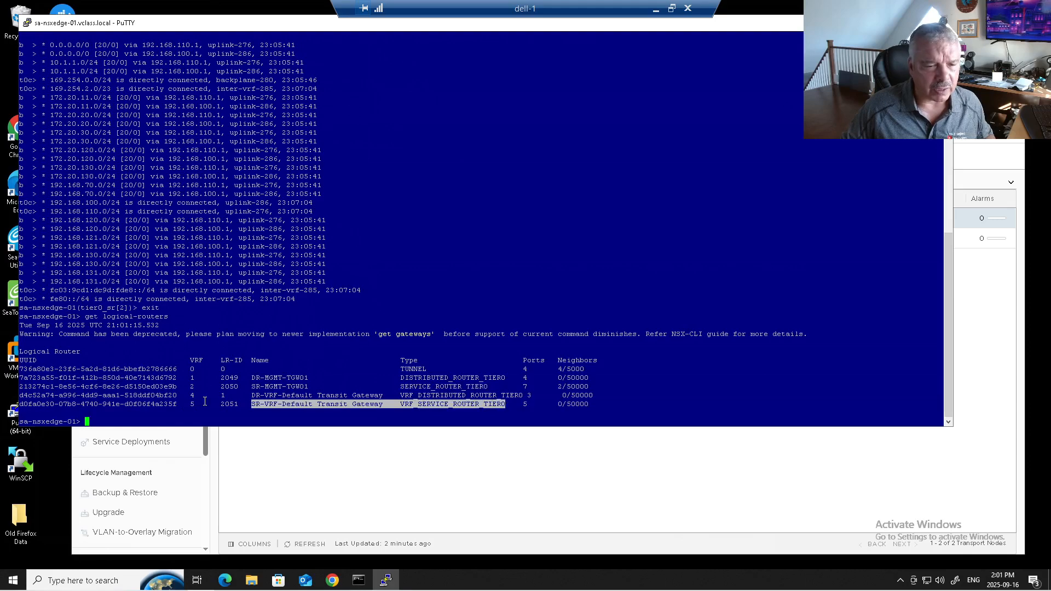
triple_click(163, 317)
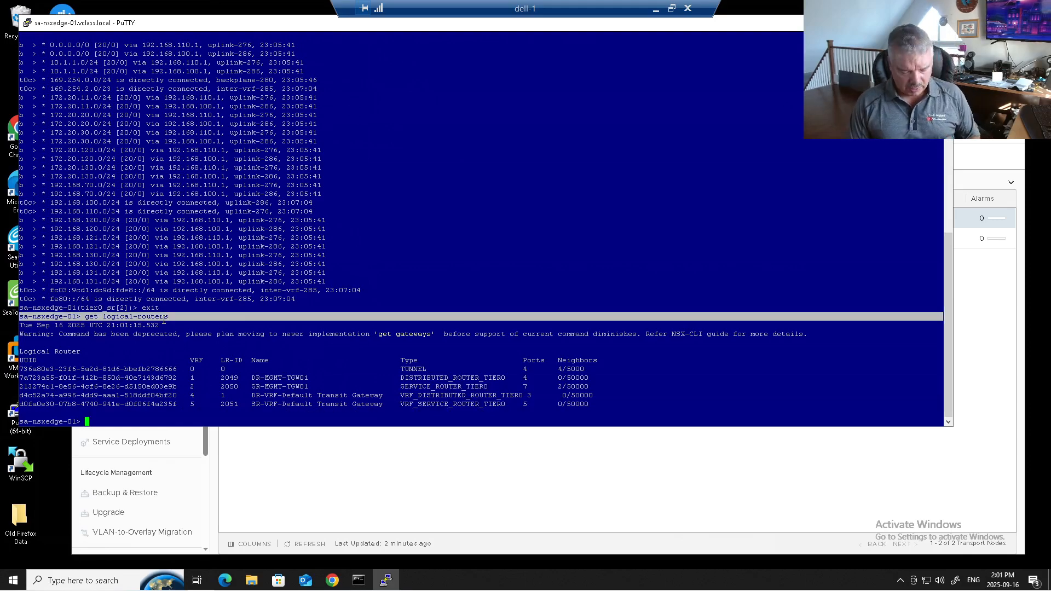
Enter the SR-VRF-Default Transit Gateway context with vrf 5 and display its routing table with get route
text(vrf 5)
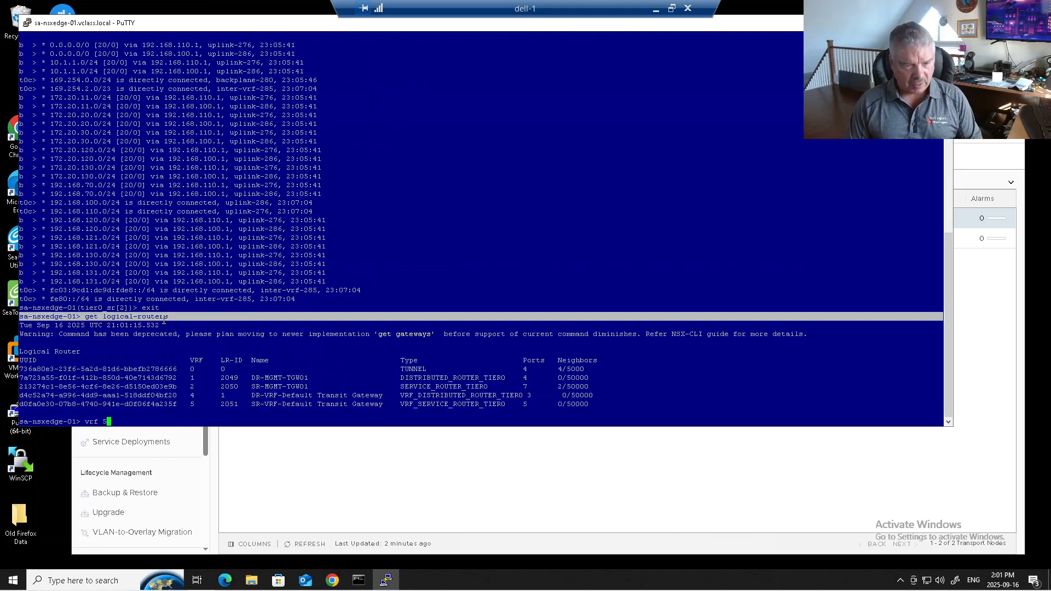
key(Return)
text(get routes)
key(Return)
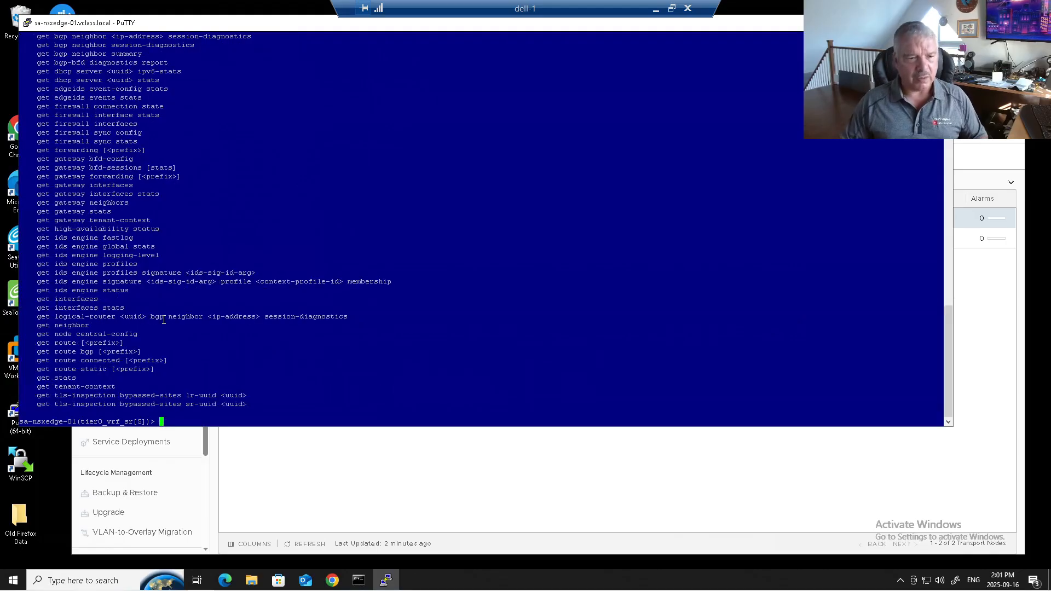
text(get outes)
key(BackSpace)
key(BackSpace)
key(BackSpace)
key(BackSpace)
key(BackSpace)
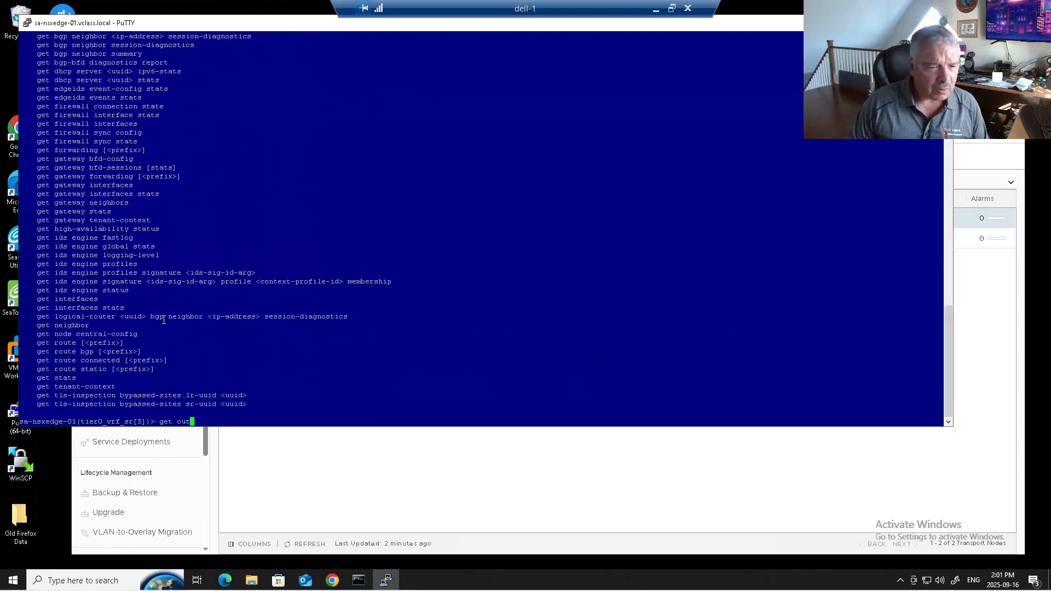
text(routes)
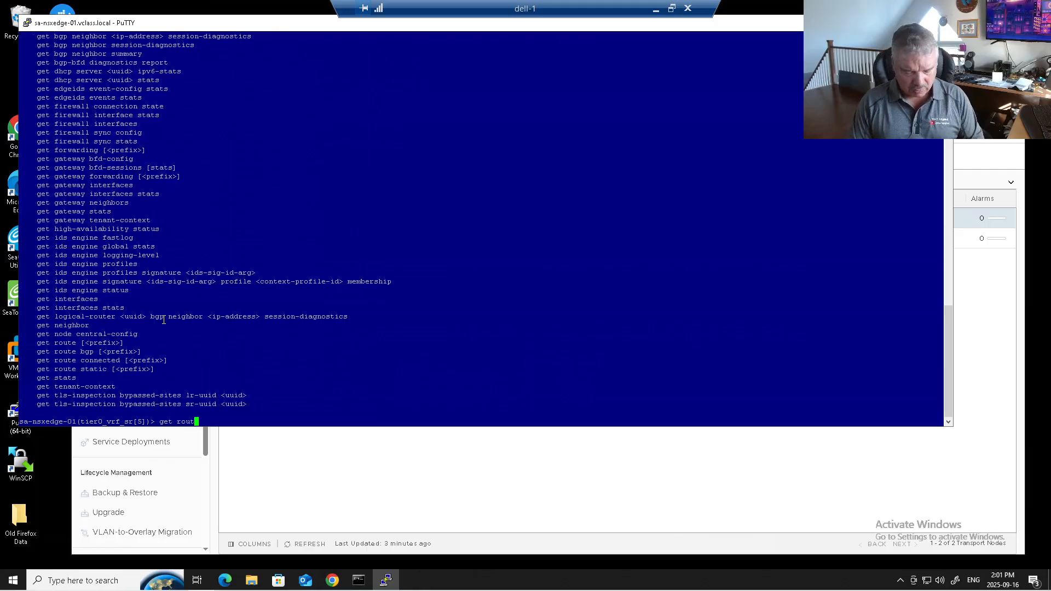
key(Return)
key(Up)
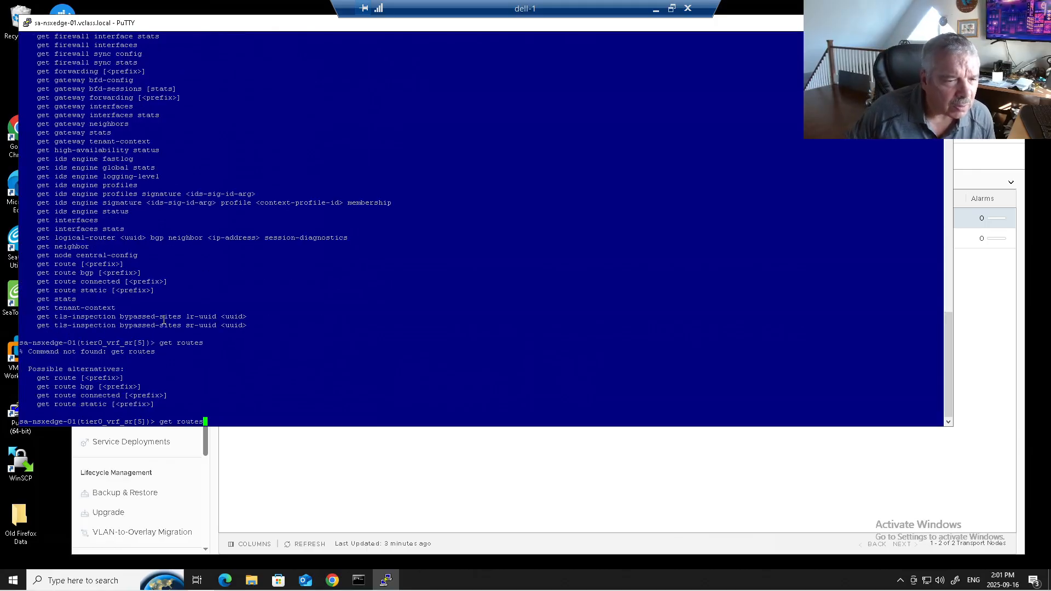
key(BackSpace)
key(Return)
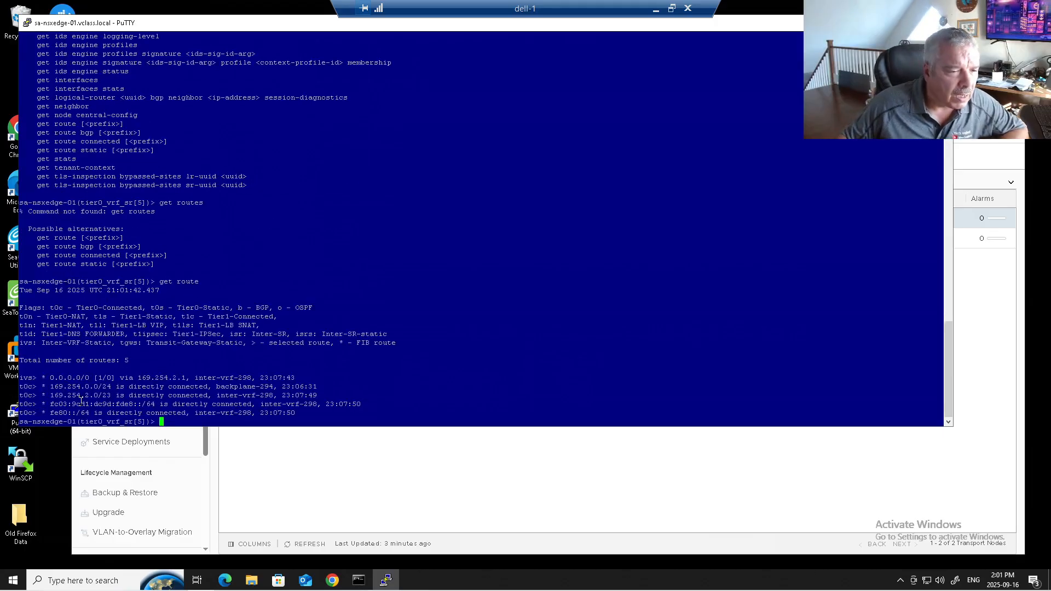
Examine the transit gateway's default route, its next hop and the meaning of its ivs flag, along with the connected routes
drag(51, 382, 136, 404)
drag(47, 378, 75, 378)
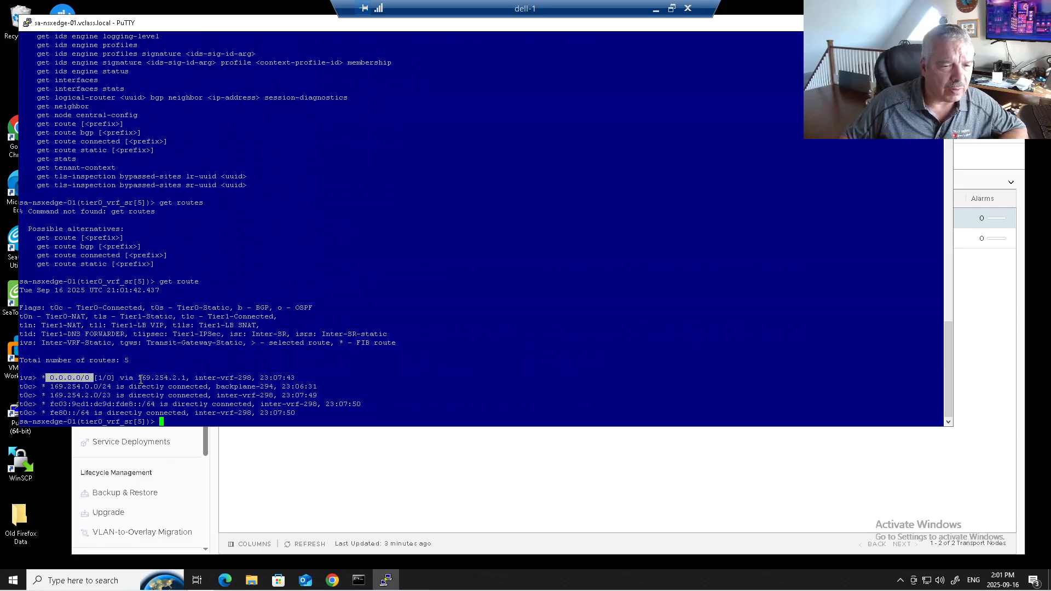
drag(138, 378, 196, 381)
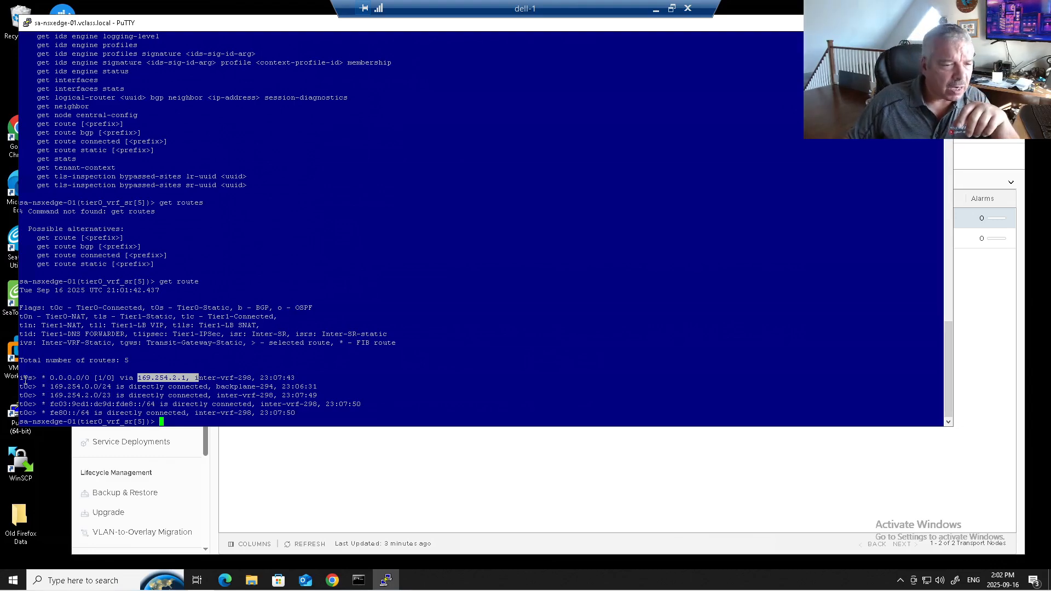
double_click(24, 378)
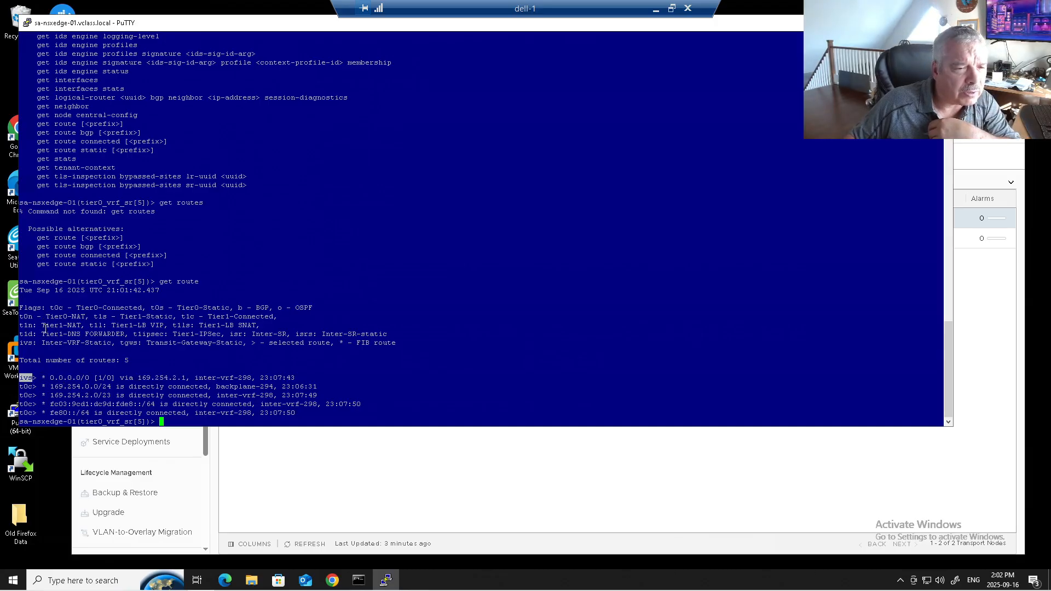
drag(40, 344, 114, 344)
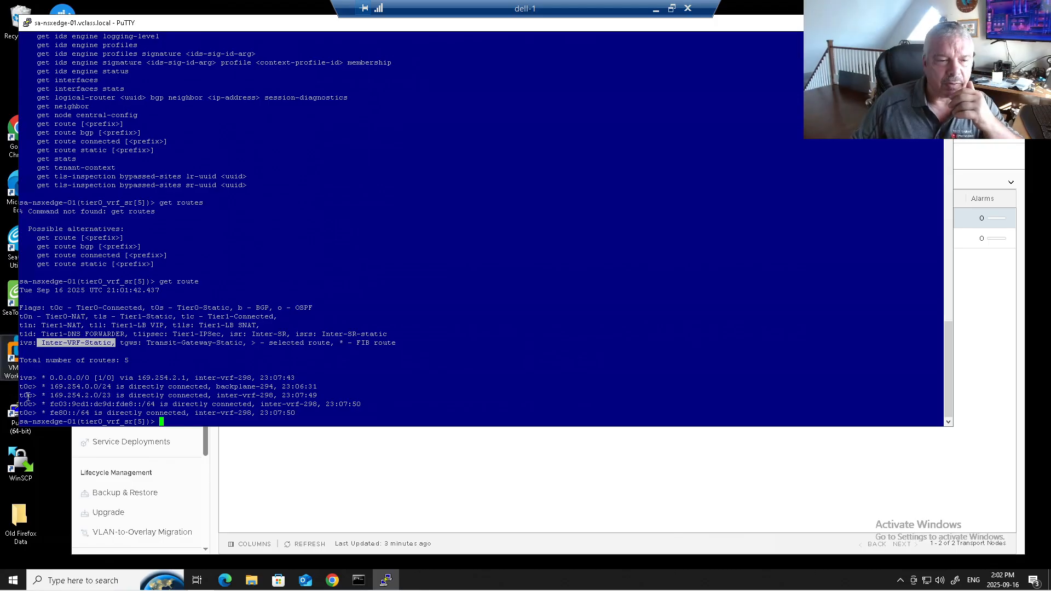
drag(41, 378, 124, 404)
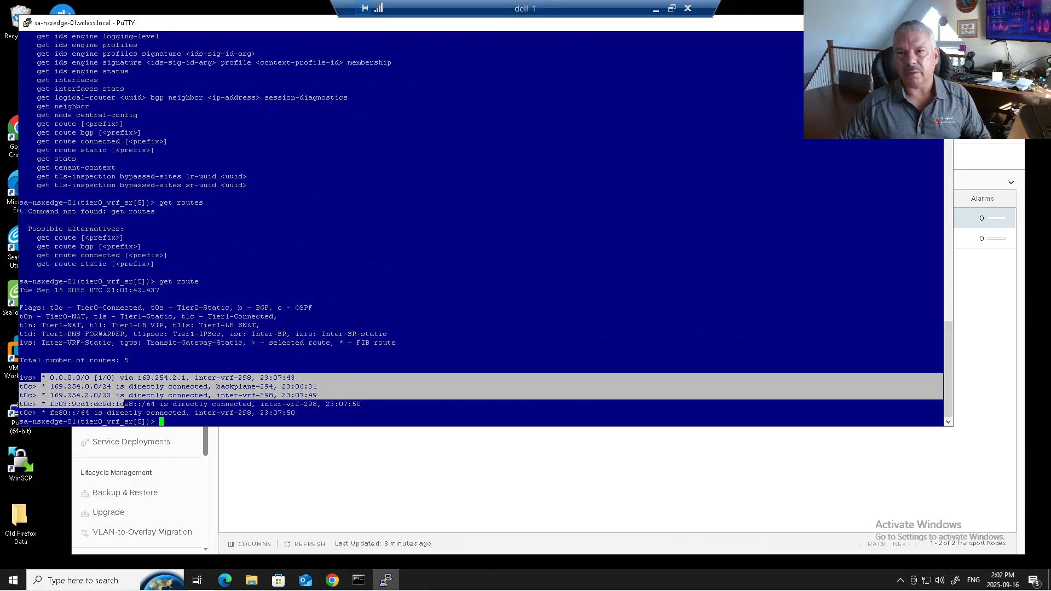
Close the edge SSH session, the NSX and vSphere browser pages, and the Command Prompt window
key(alt+F4)
click(538, 328)
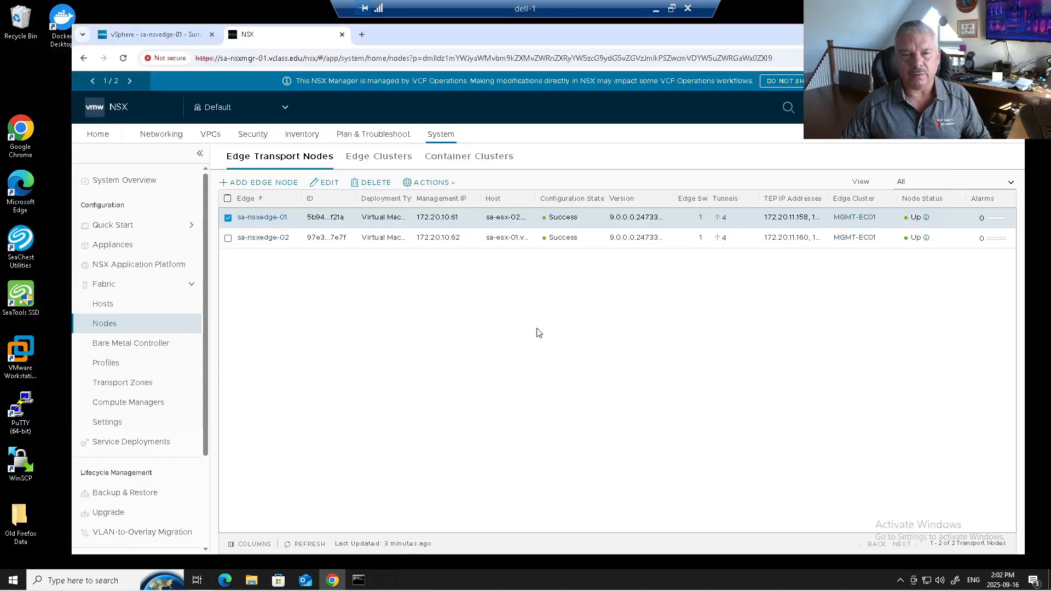
click(342, 34)
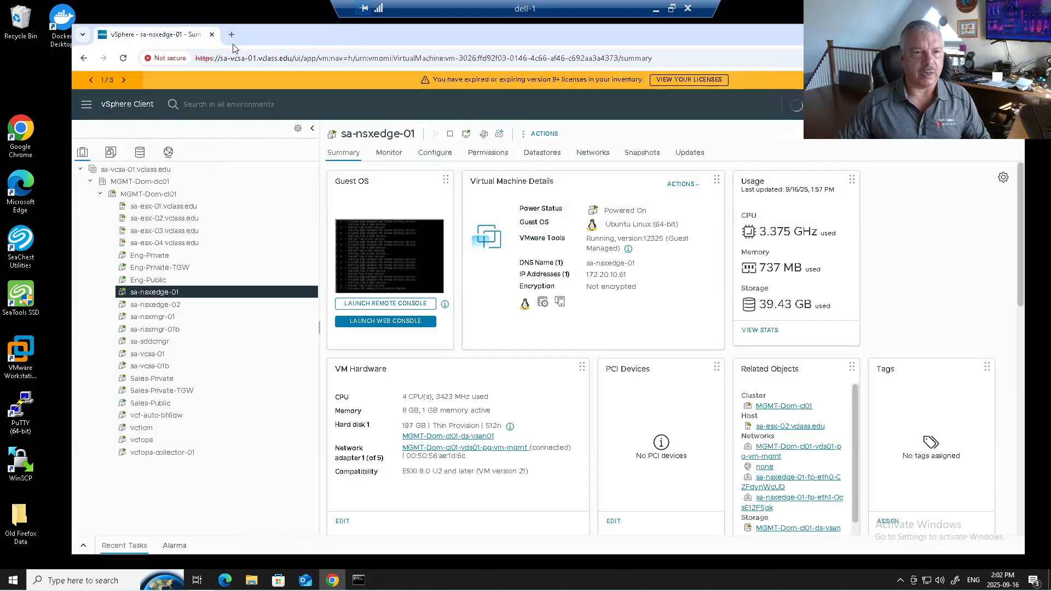
click(212, 34)
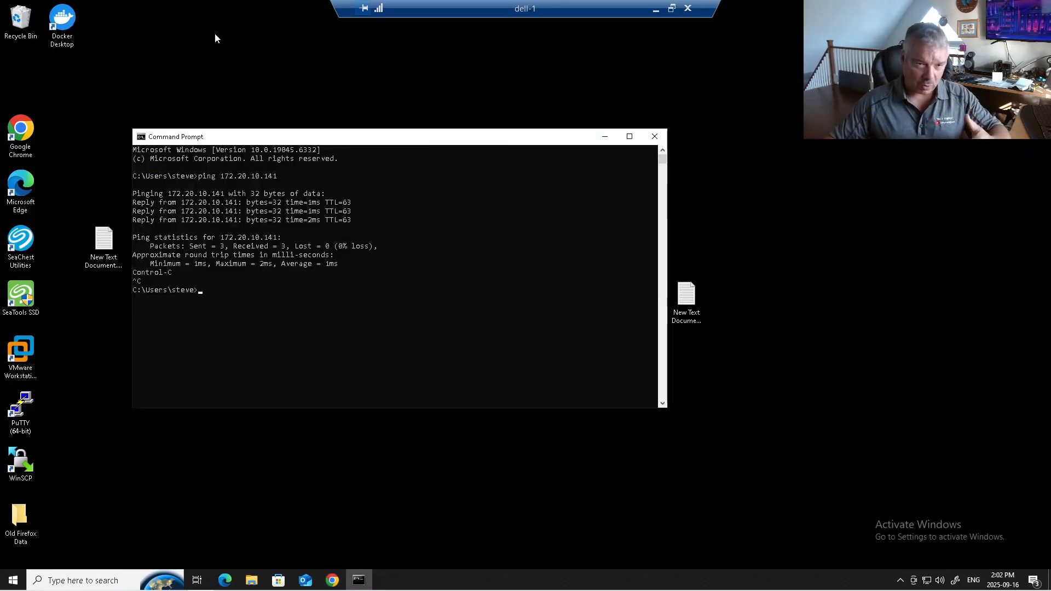
click(654, 137)
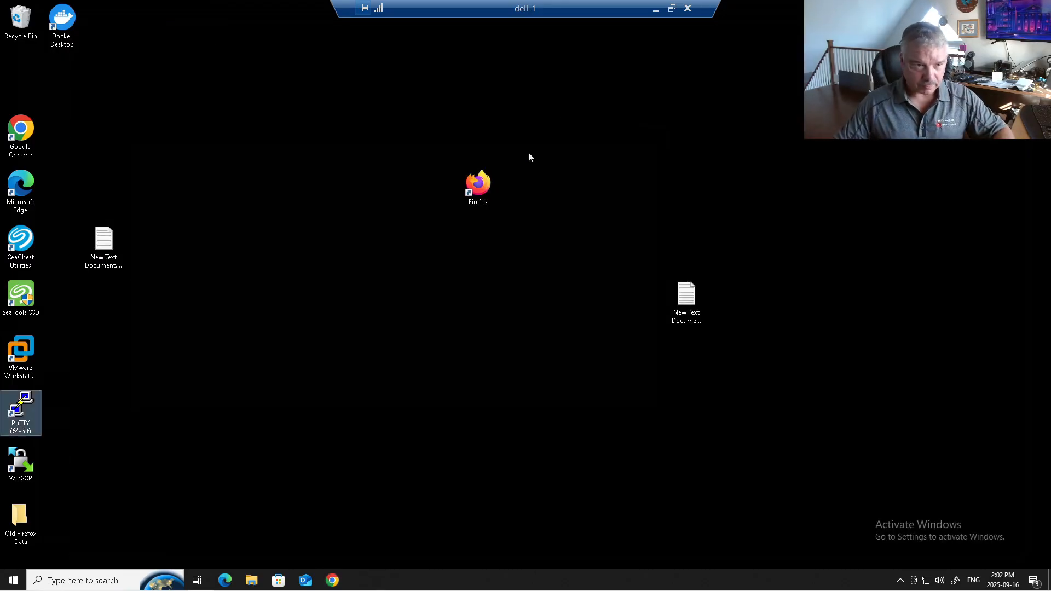
double_click(21, 132)
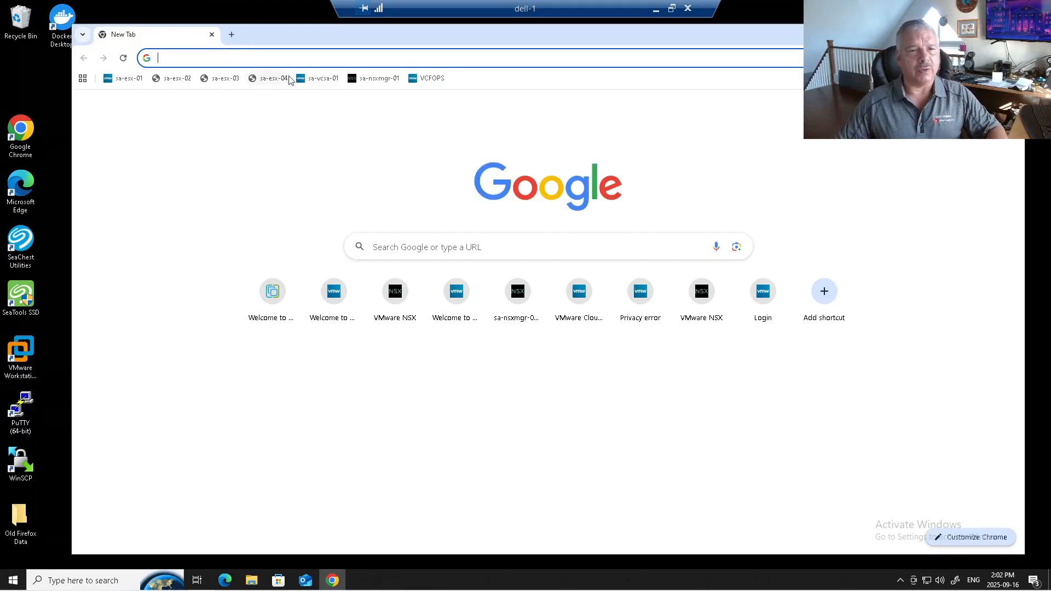
click(313, 77)
click(244, 59)
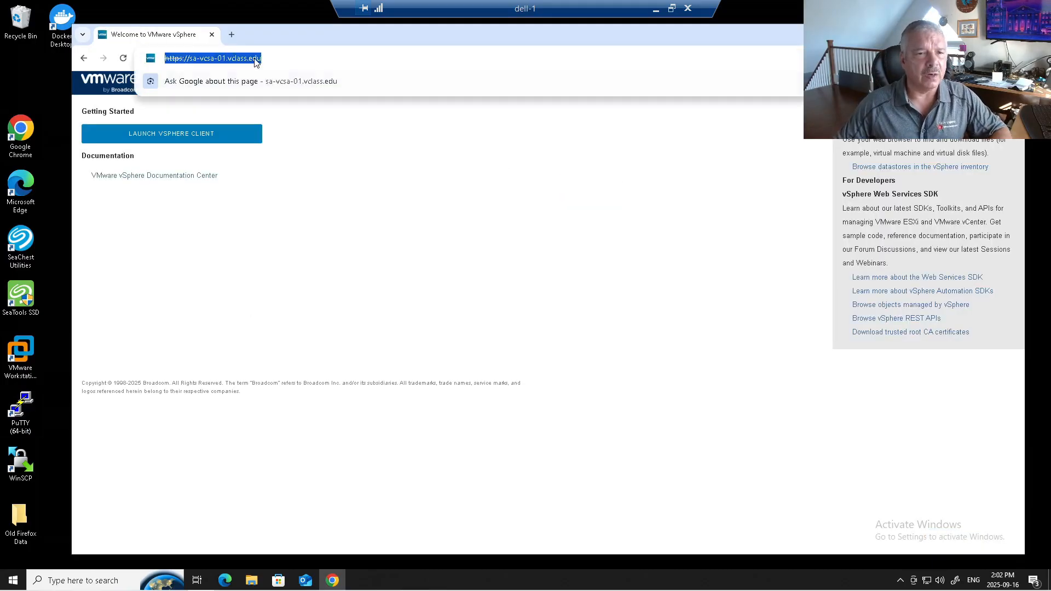
click(226, 58)
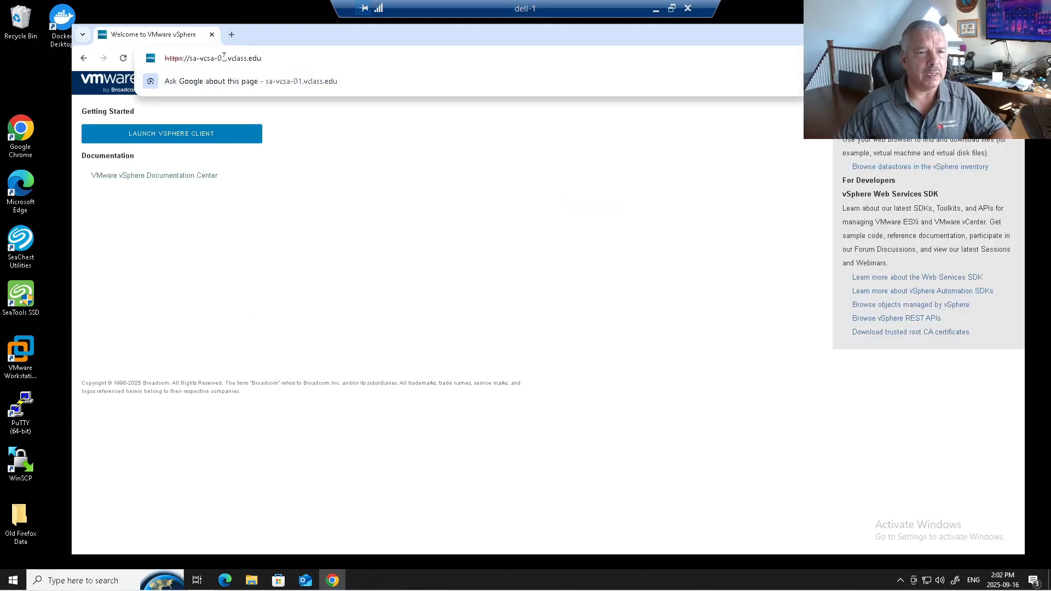
text(b)
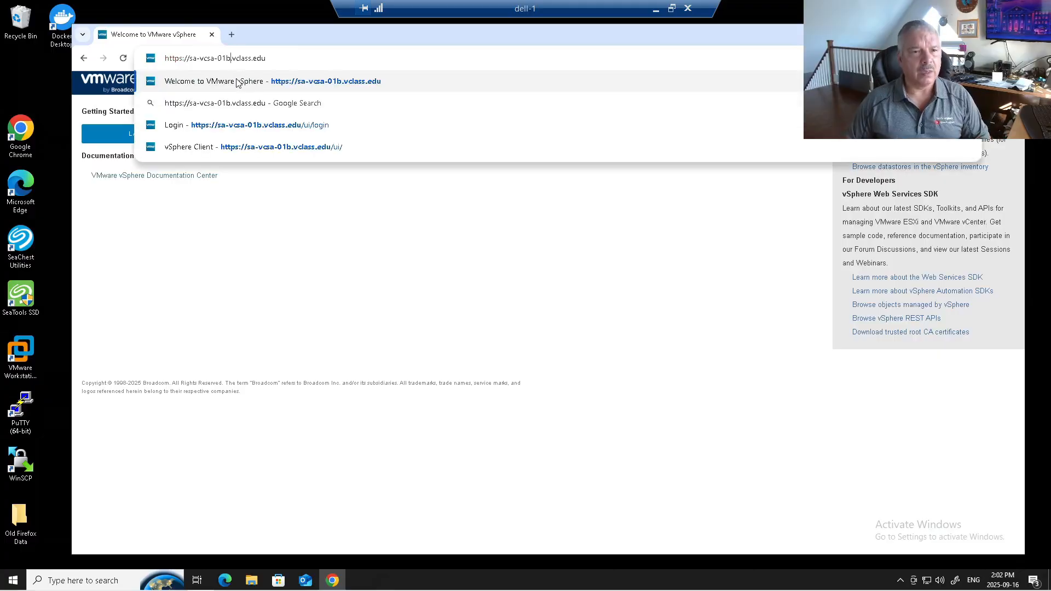
key(Return)
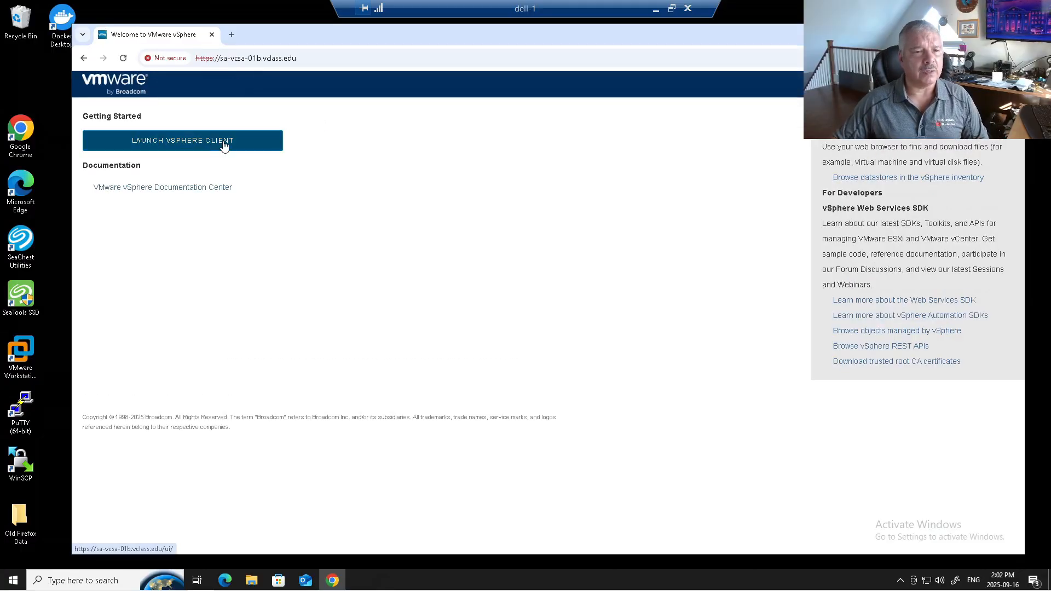
click(225, 145)
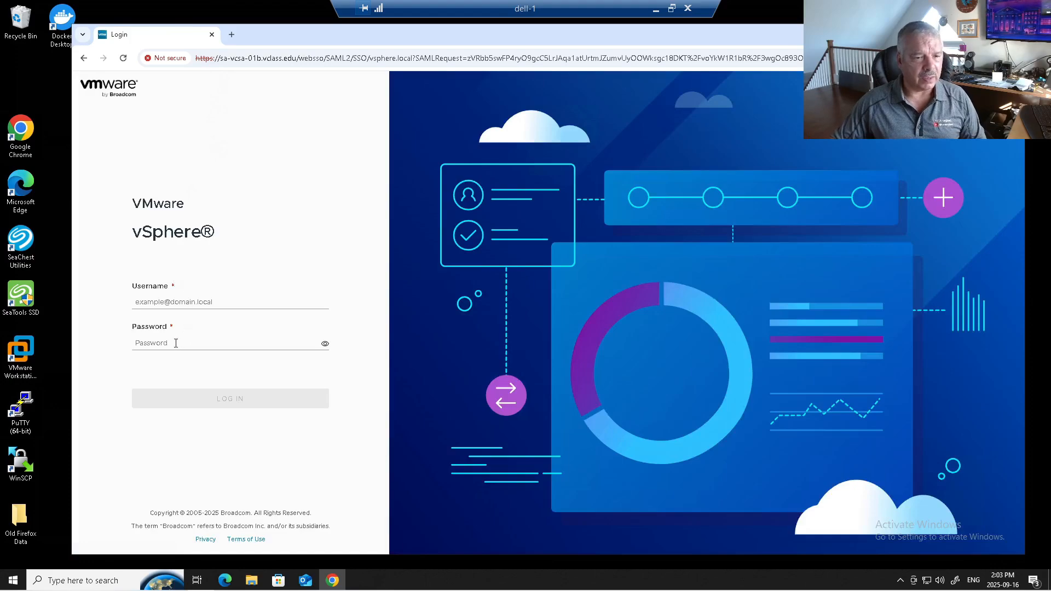
Try to sign in to the vSphere Client with the administrator username and the account password
click(168, 308)
text(a)
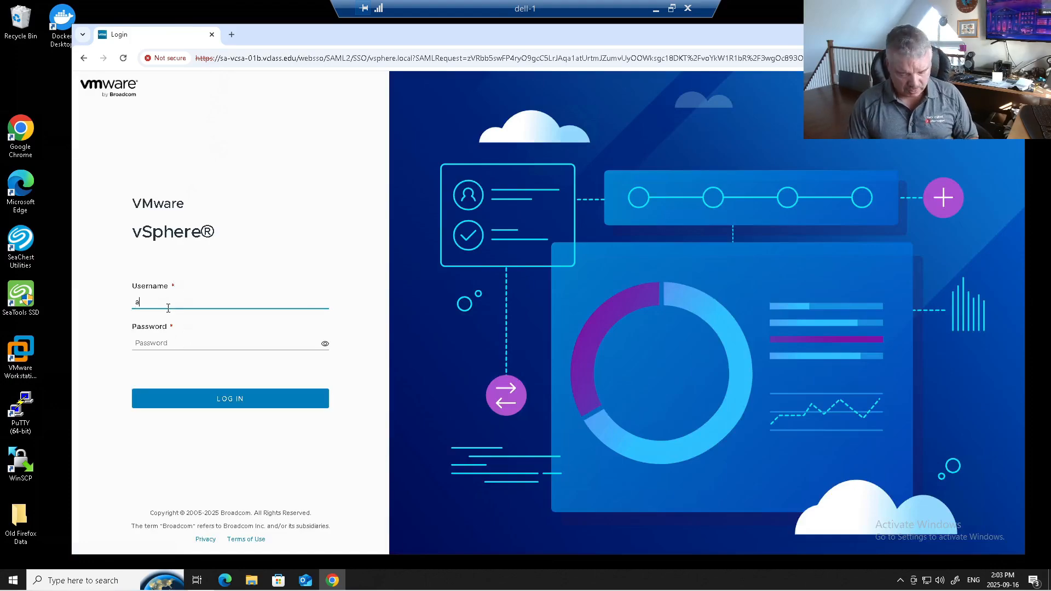
text(dministrator@)
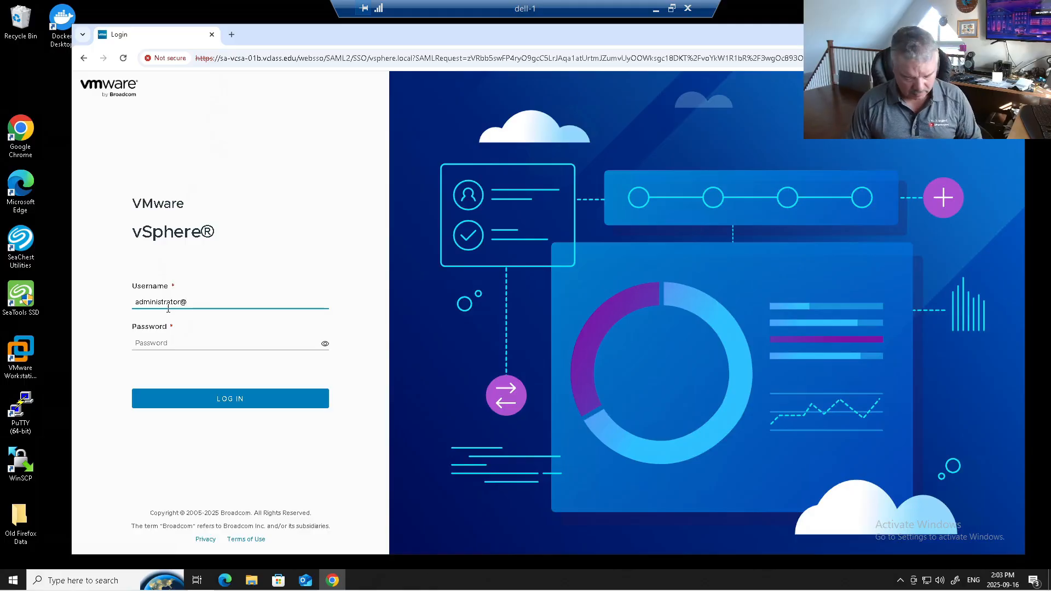
text(vshoere.local)
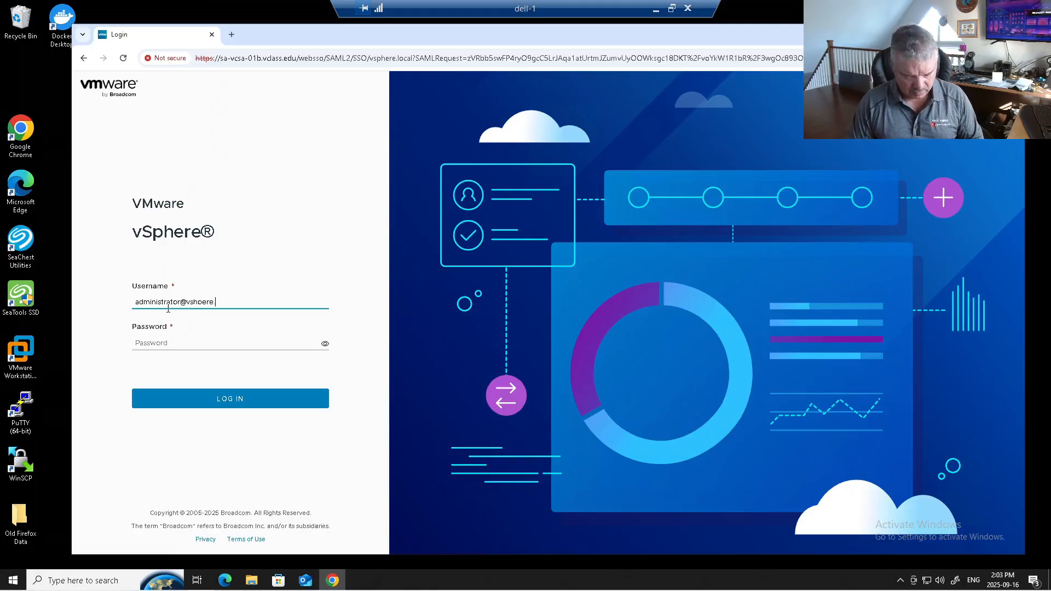
key(Tab)
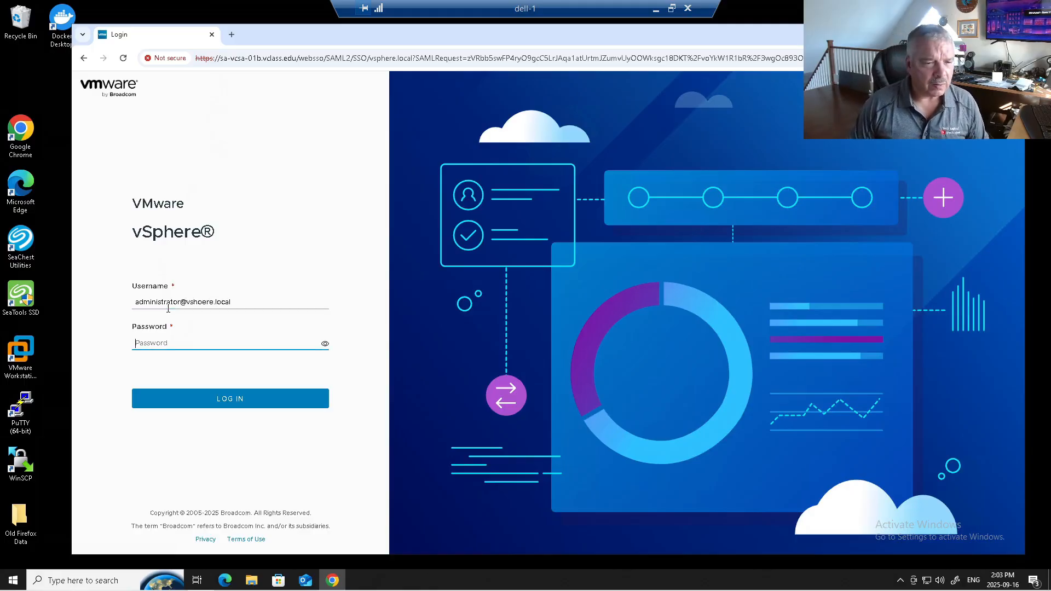
click(196, 301)
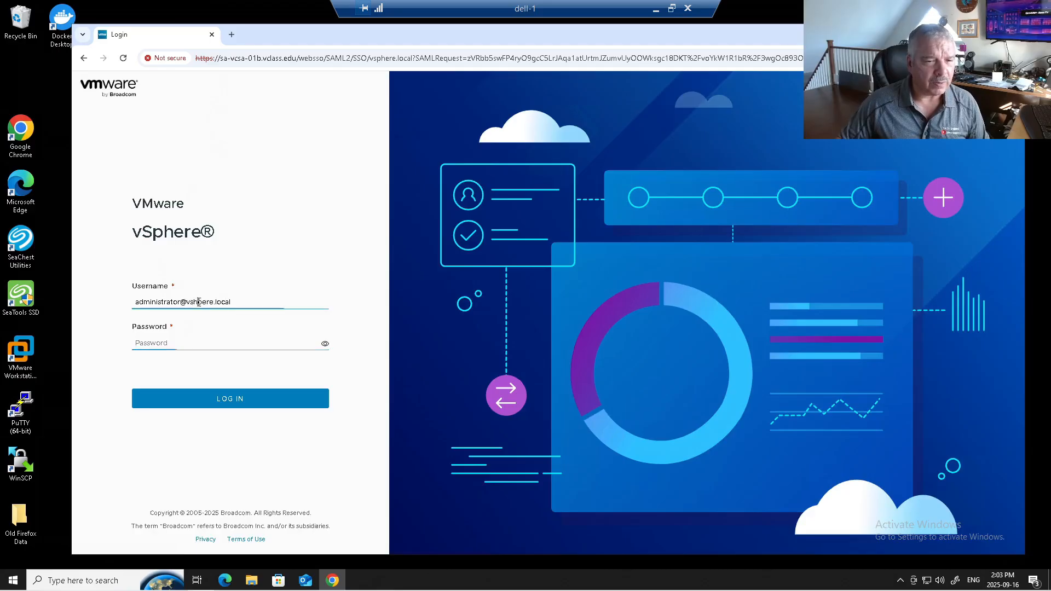
key(Delete)
text(p)
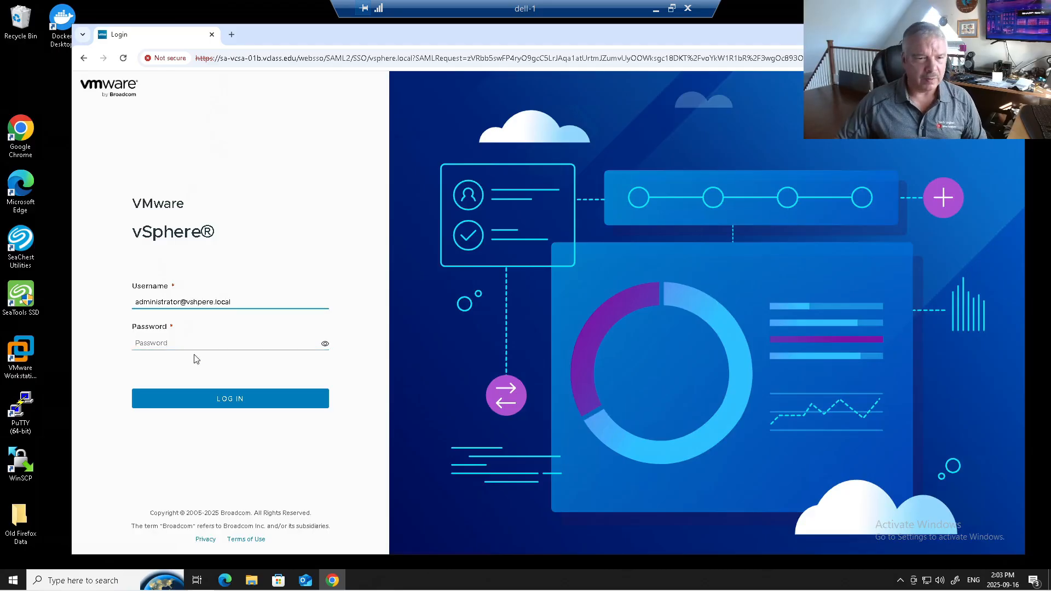
click(194, 341)
text(VMwa)
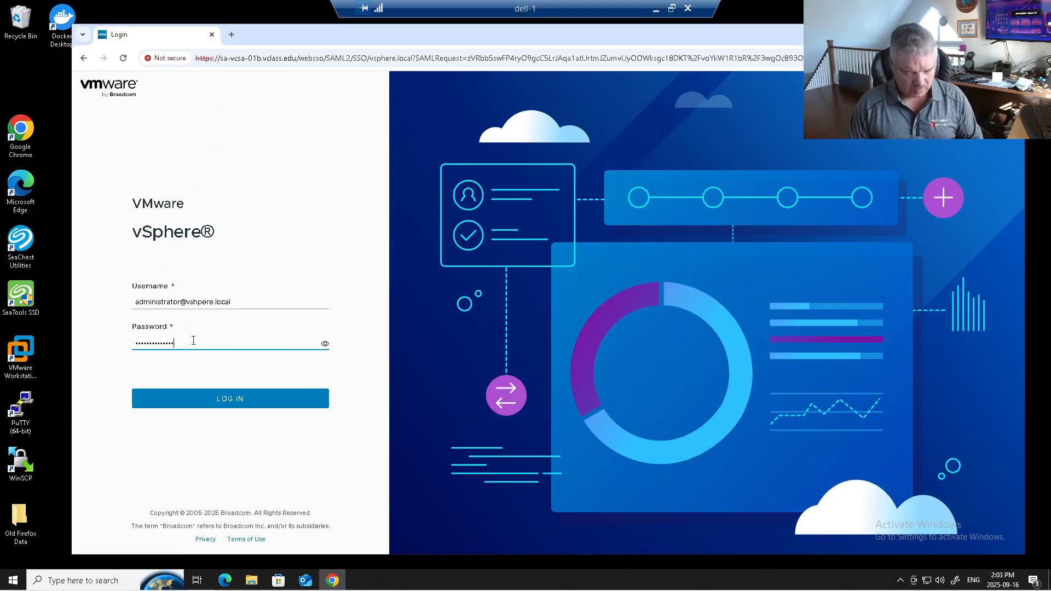
key(Return)
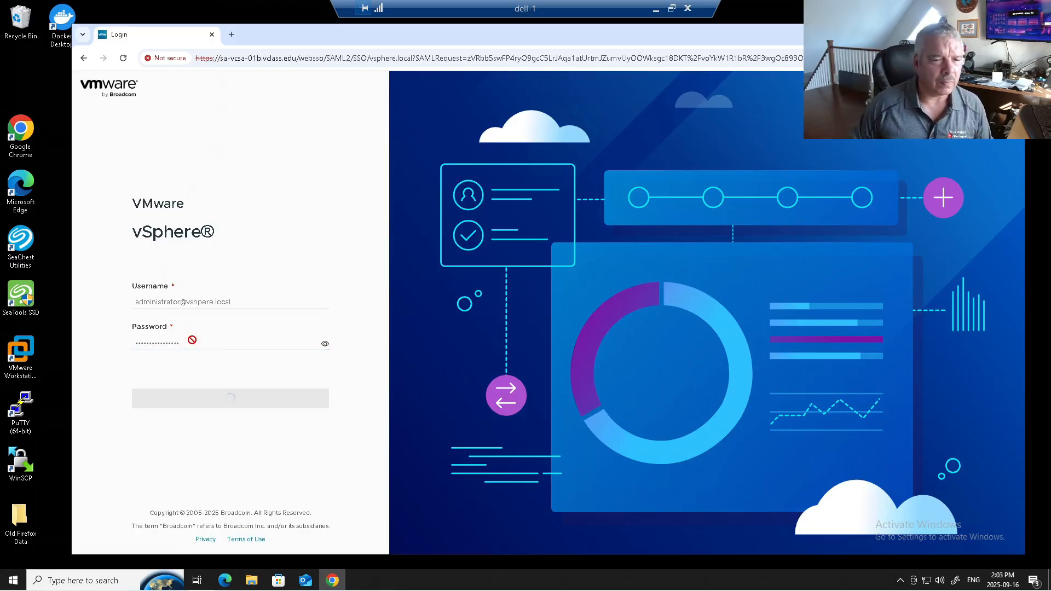
Correct the username's domain to vsphere.local, sign in, and open the networking inventory of sa-vcsa-01b.vclass.edu
click(193, 279)
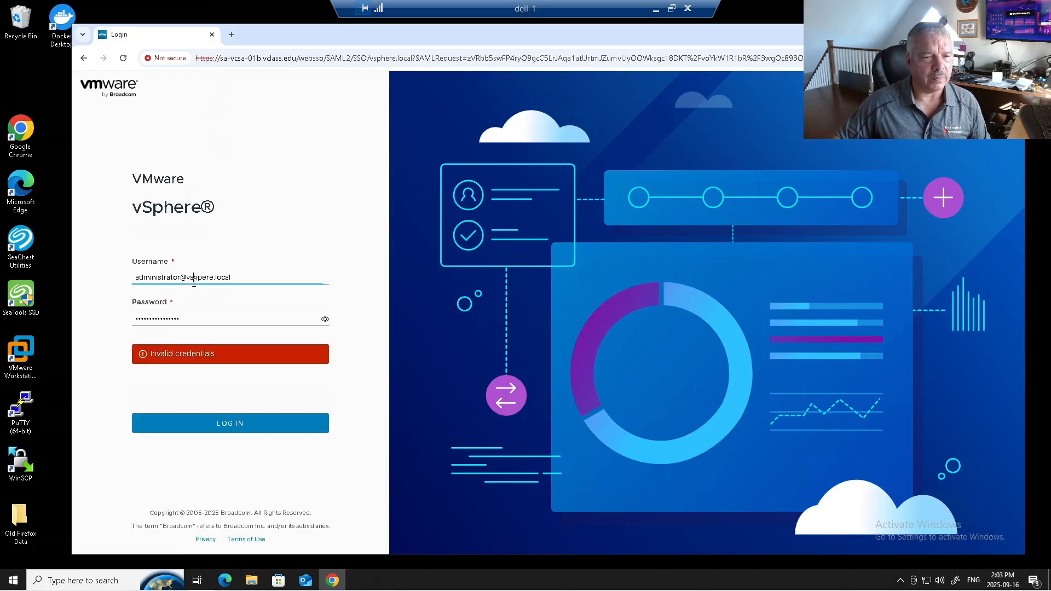
text(ph)
key(Delete)
key(Delete)
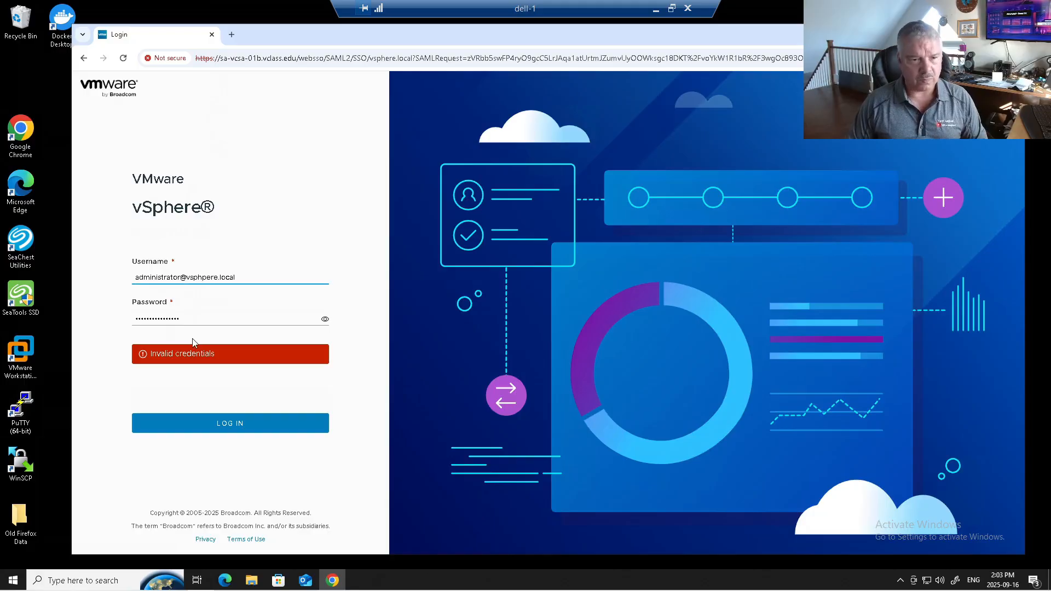
key(Return)
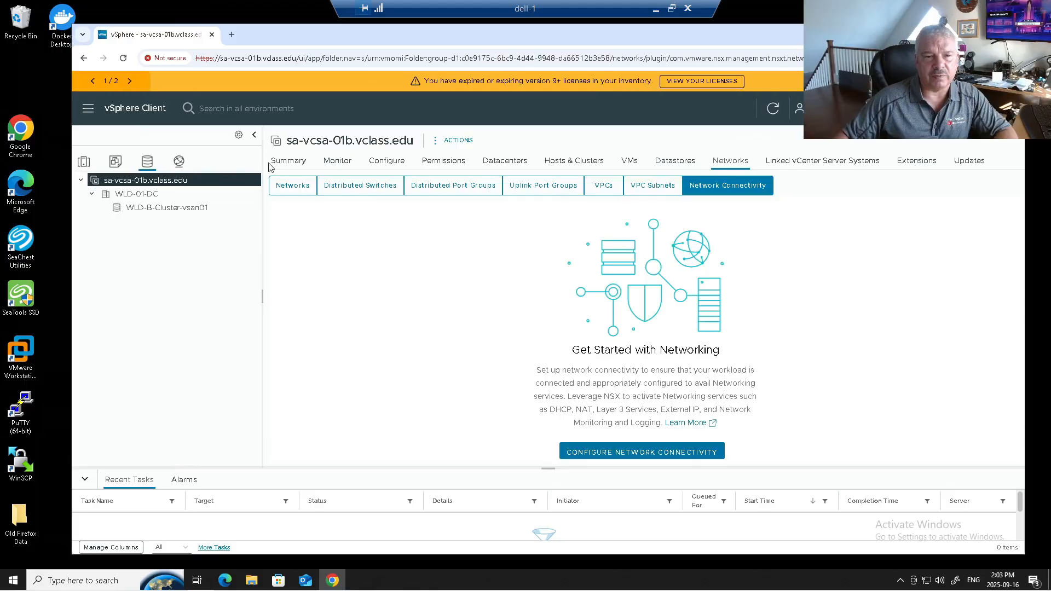
click(178, 161)
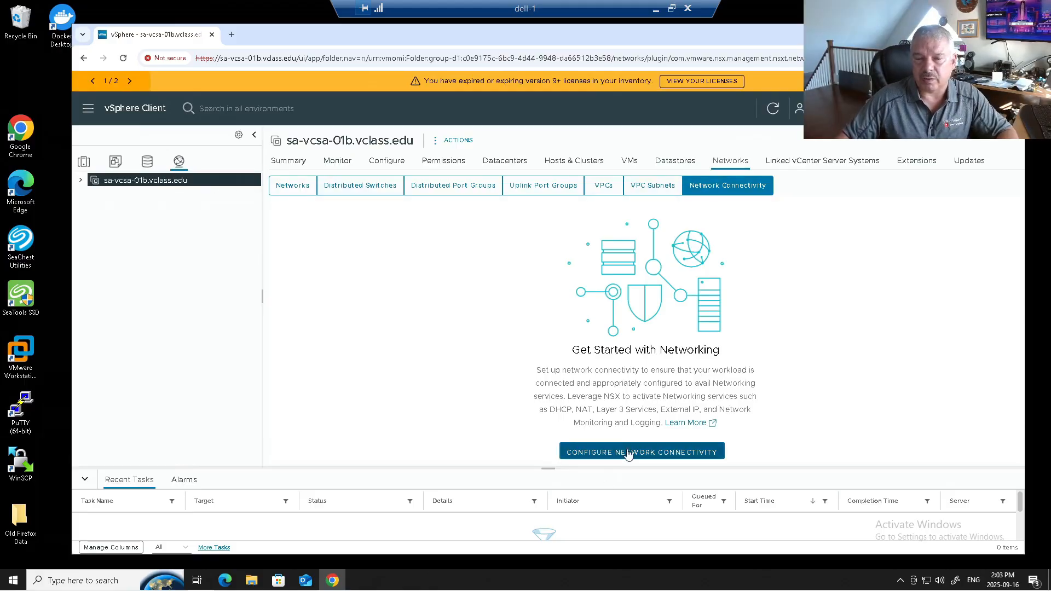
Try to open sa-nsxmgr-01b.vclass.edu in a new browser tab
click(231, 34)
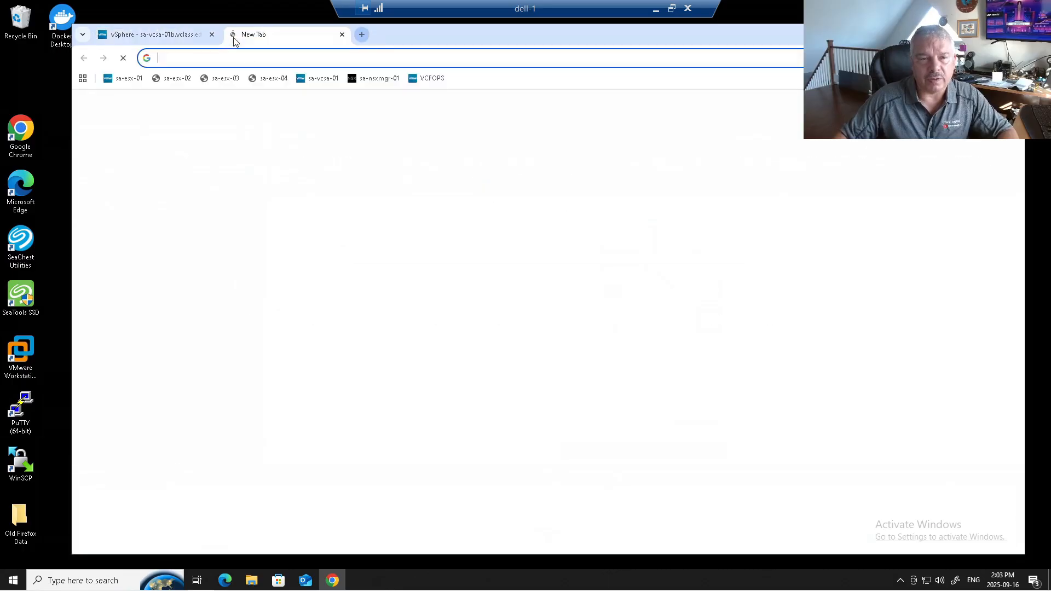
click(250, 58)
text(sa-)
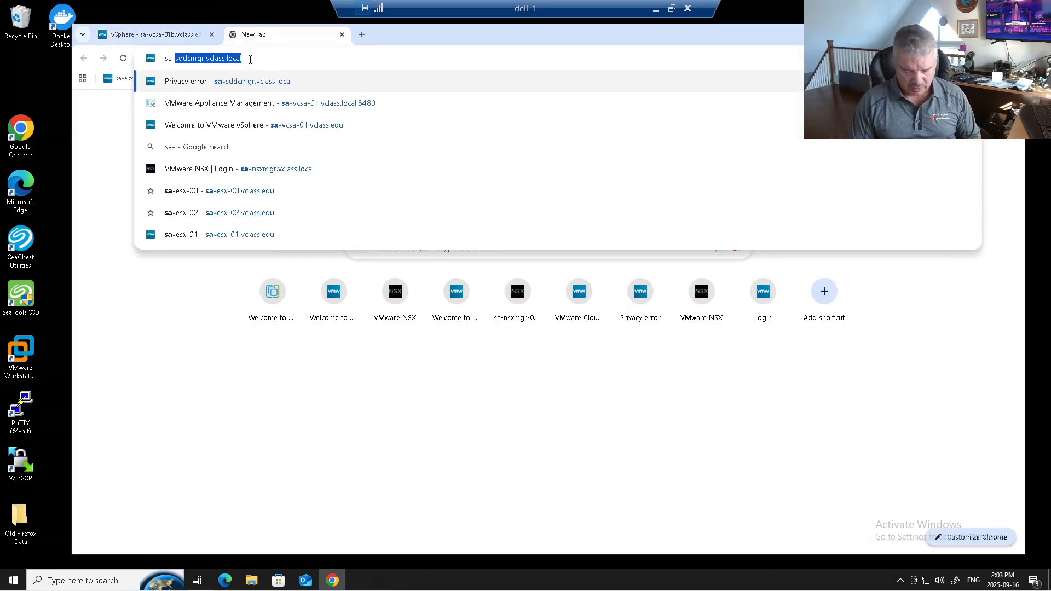
text(nsxmgr-01)
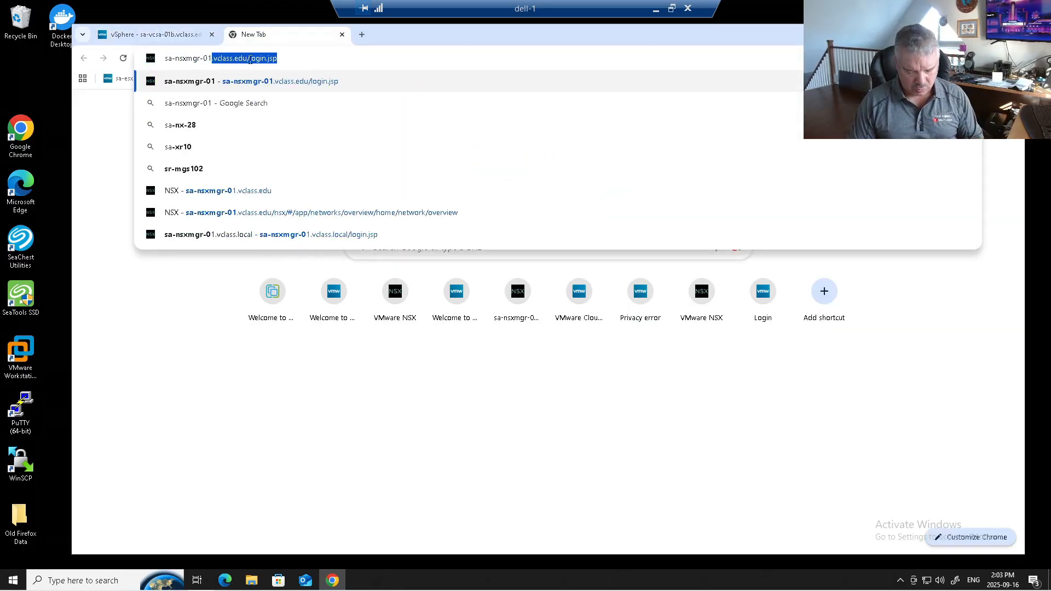
text(b.vclass.edu)
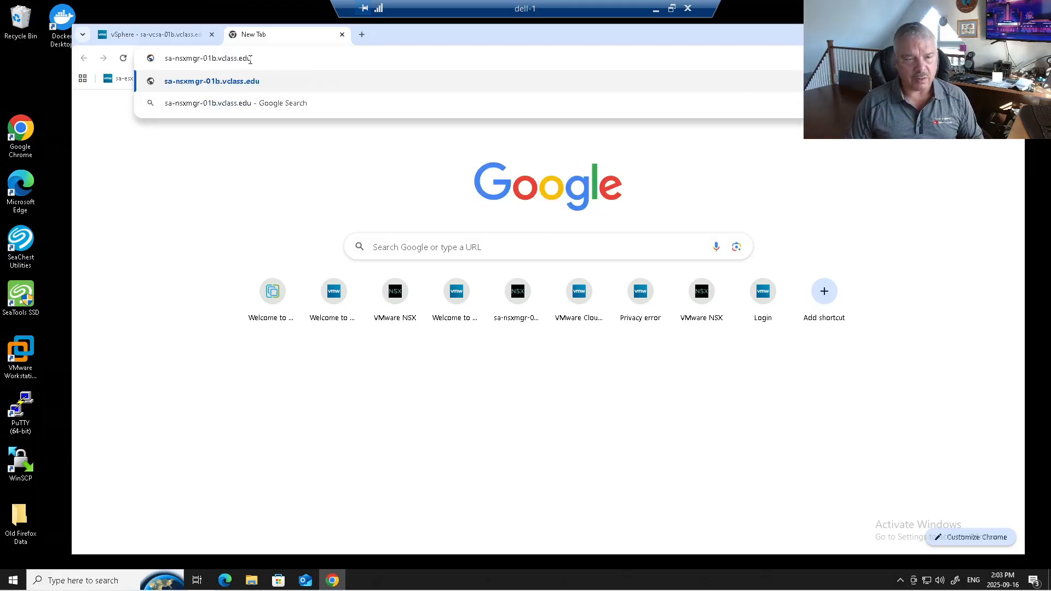
key(Return)
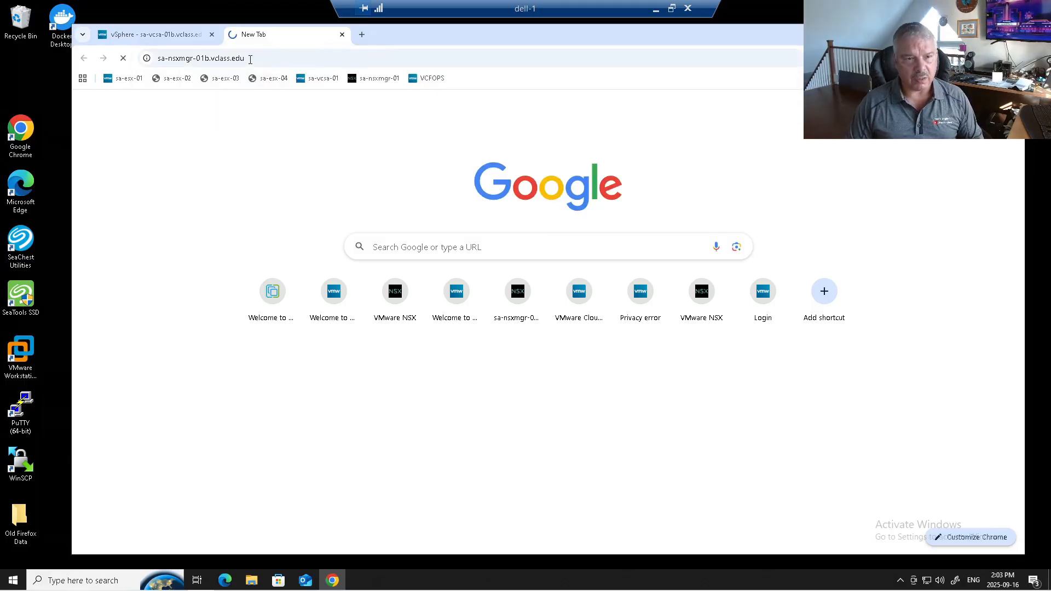
click(250, 59)
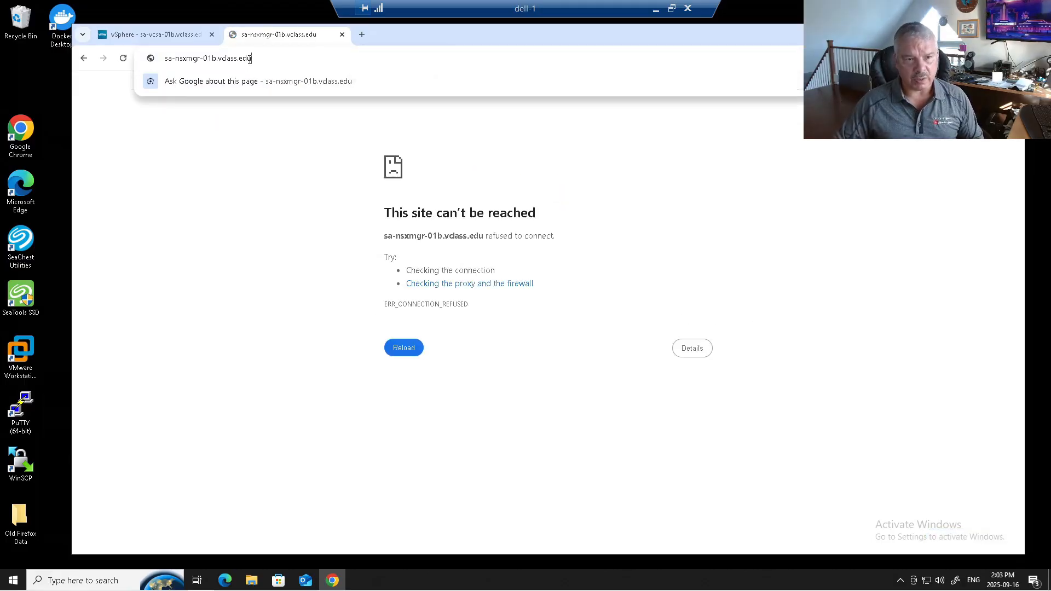
key(Home)
text(https:)
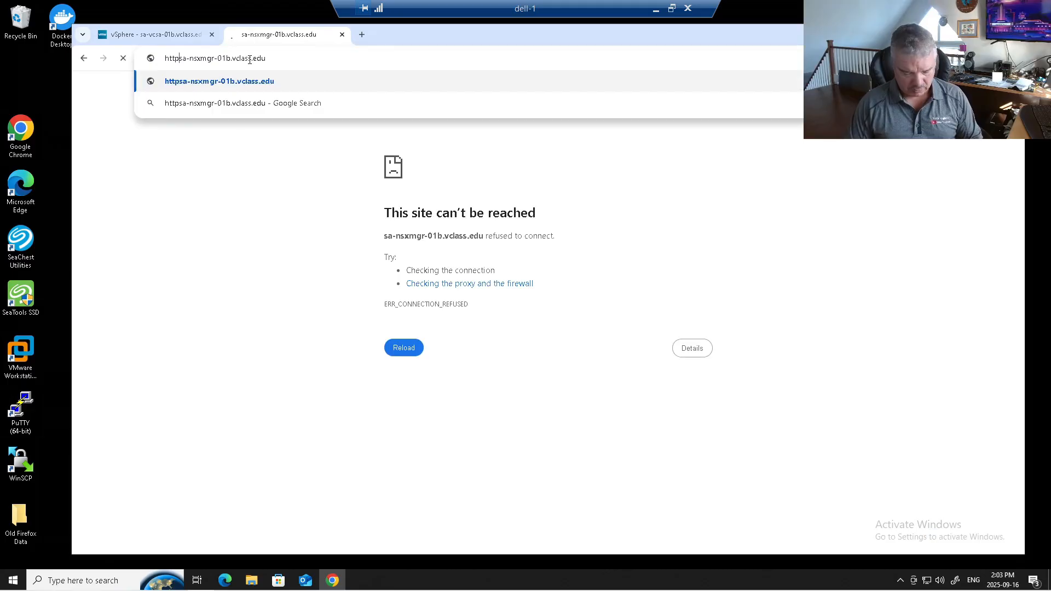
text(//)
key(Return)
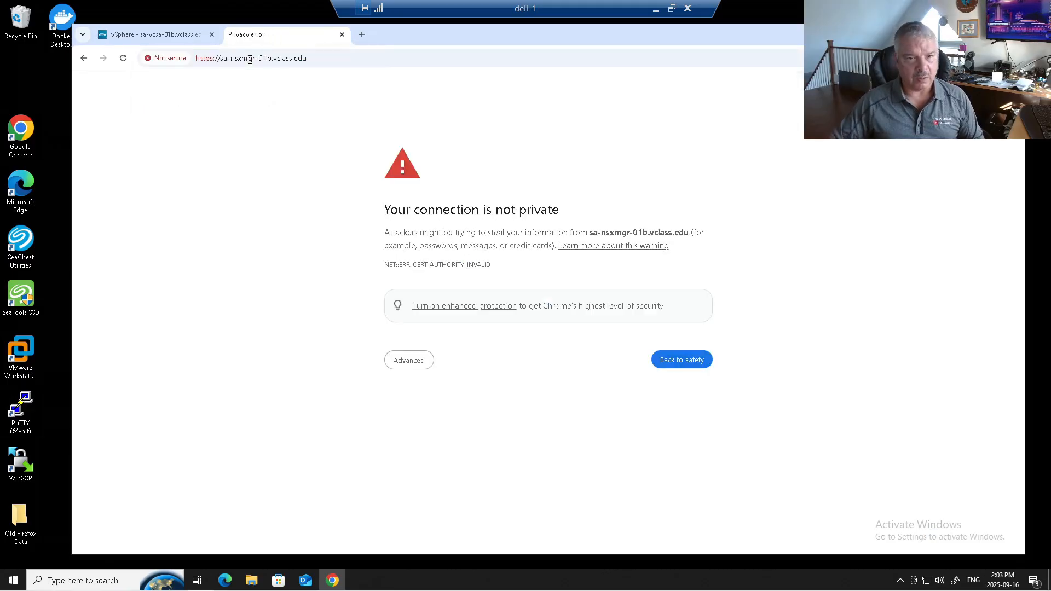
click(412, 359)
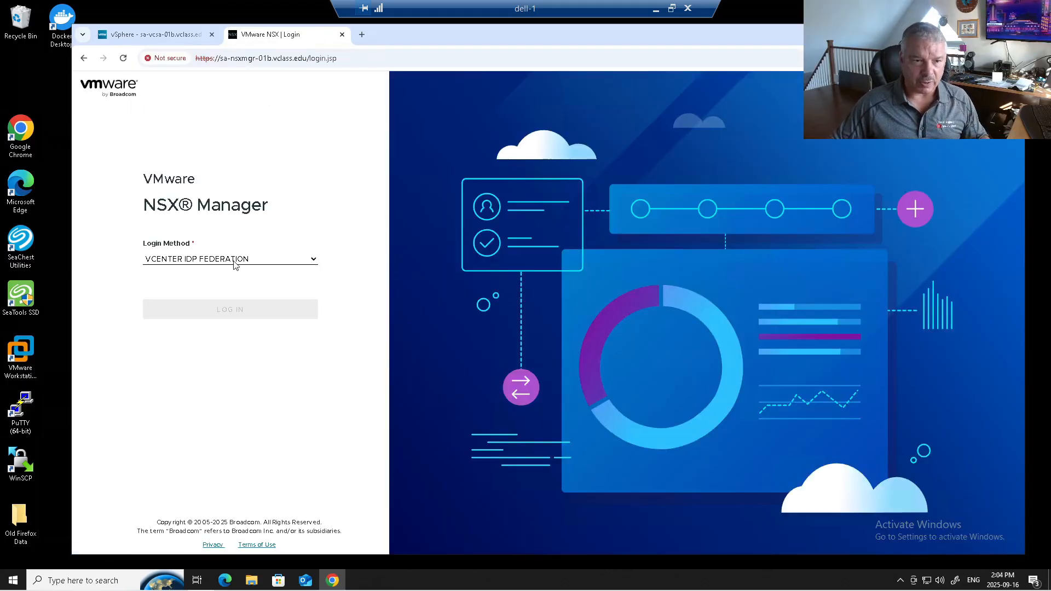
Sign in to NSX Manager with the Local Account login method, the username admin and the account password
click(235, 261)
click(221, 287)
click(201, 308)
text(aq)
key(BackSpace)
text(admin)
key(Tab)
text(VMwar)
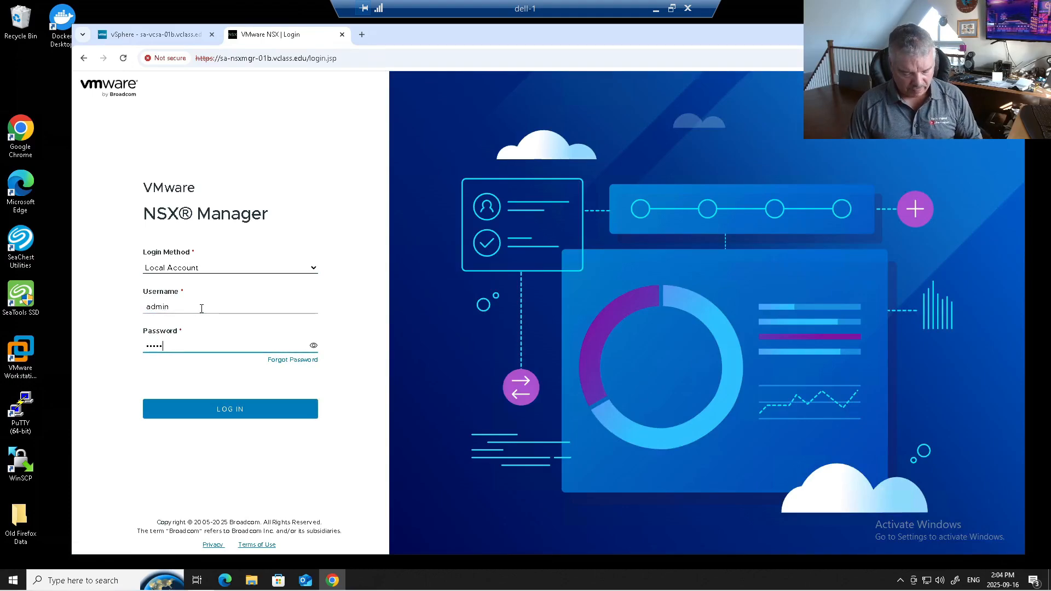
text(••••••••)
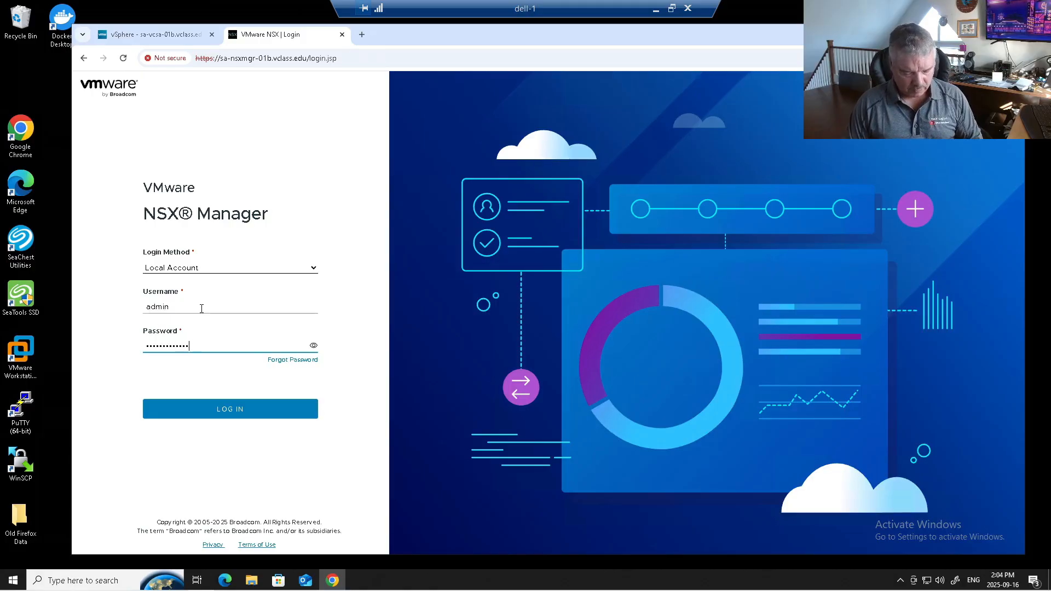
key(Return)
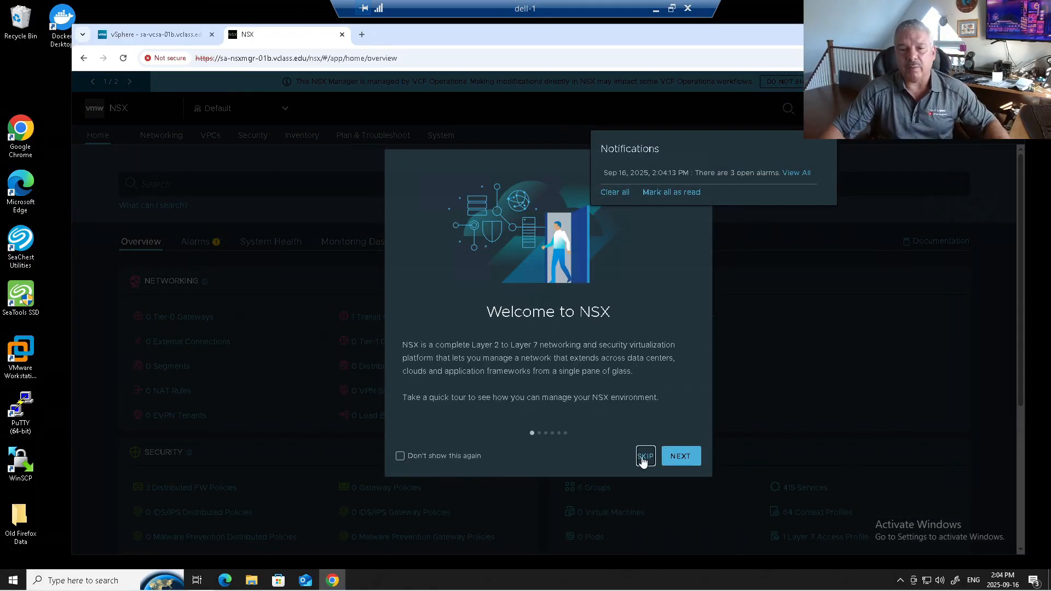
Skip the NSX welcome tour and switch the interface to the light theme
click(644, 456)
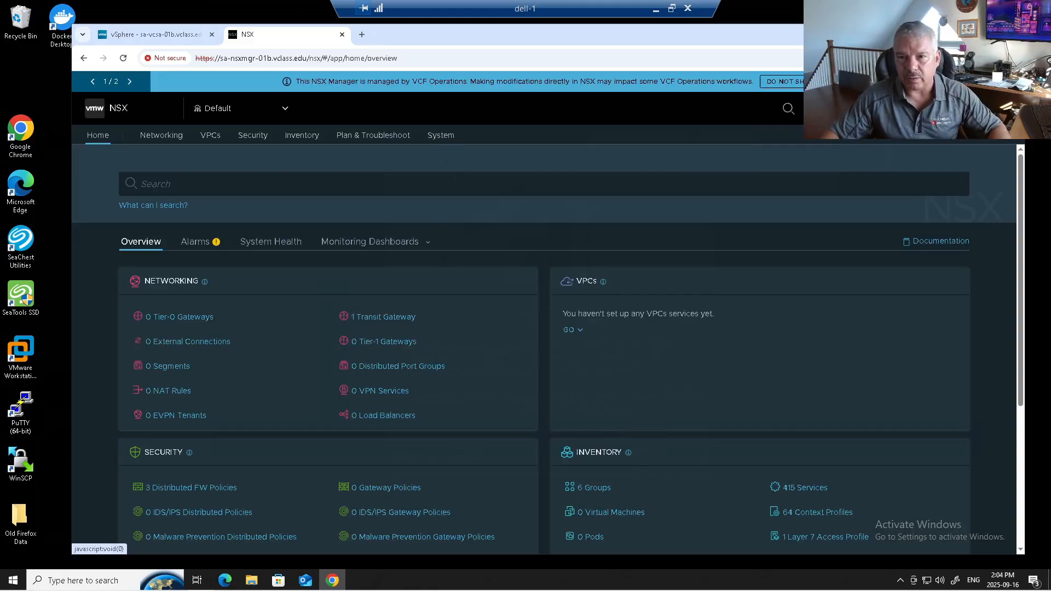
click(899, 109)
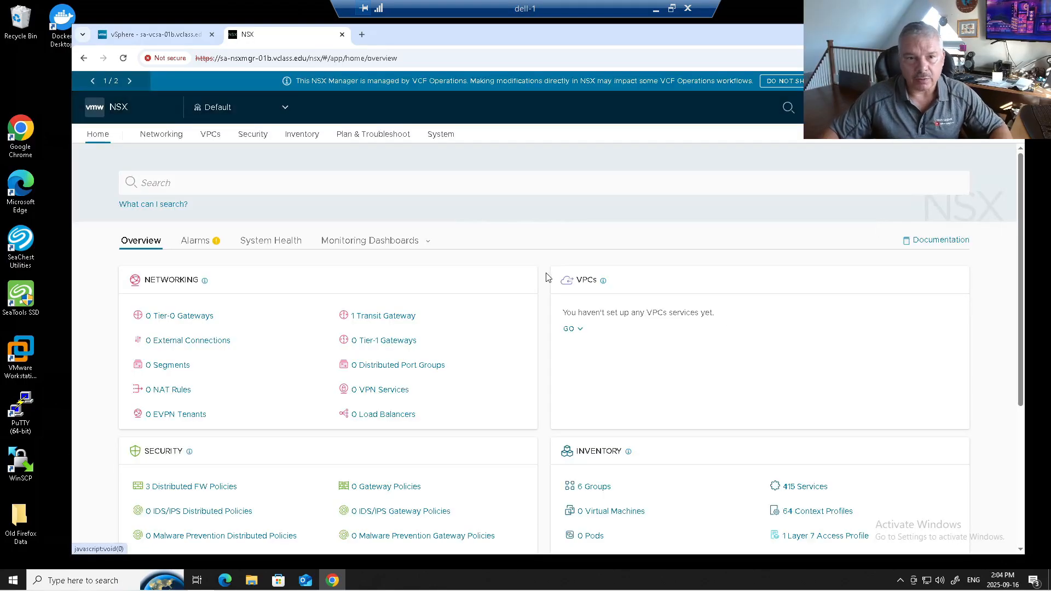
Check the fabric's edge transport nodes, and expand WLD-B-Cluster to inspect its host transport nodes
click(445, 139)
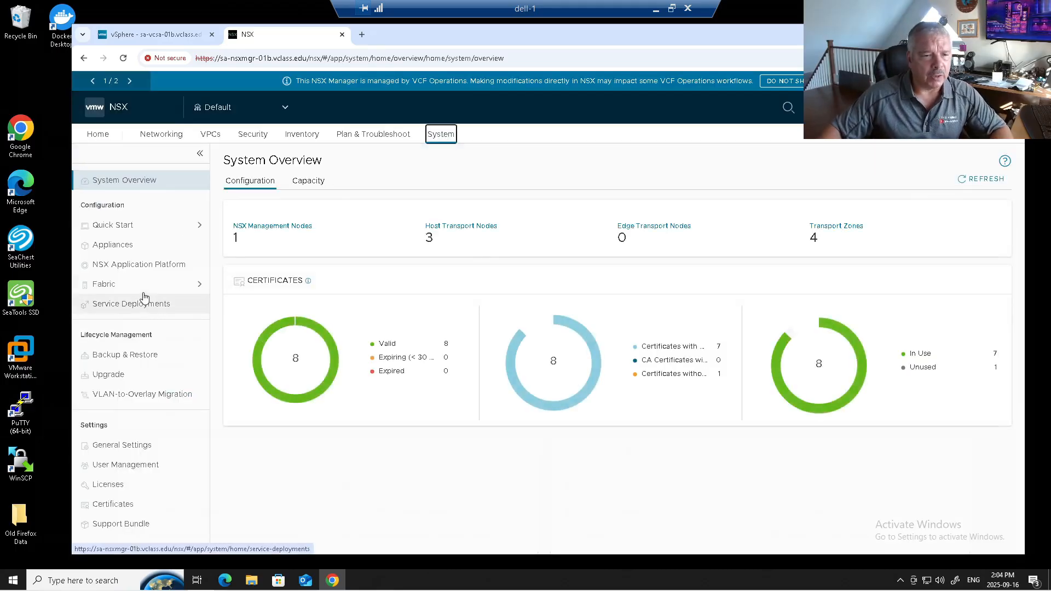
click(140, 289)
click(144, 321)
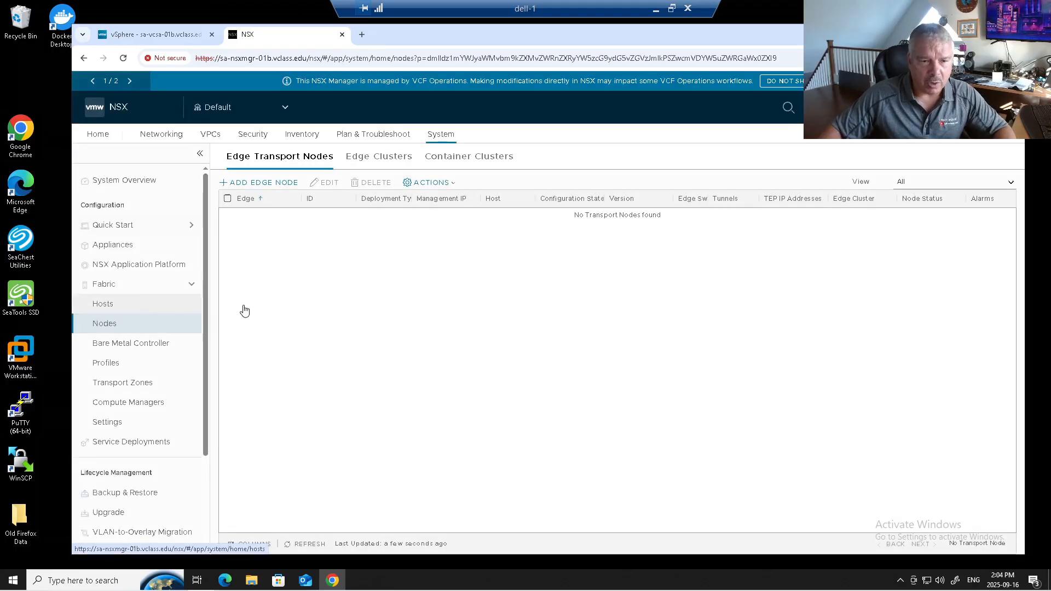
click(144, 309)
click(261, 278)
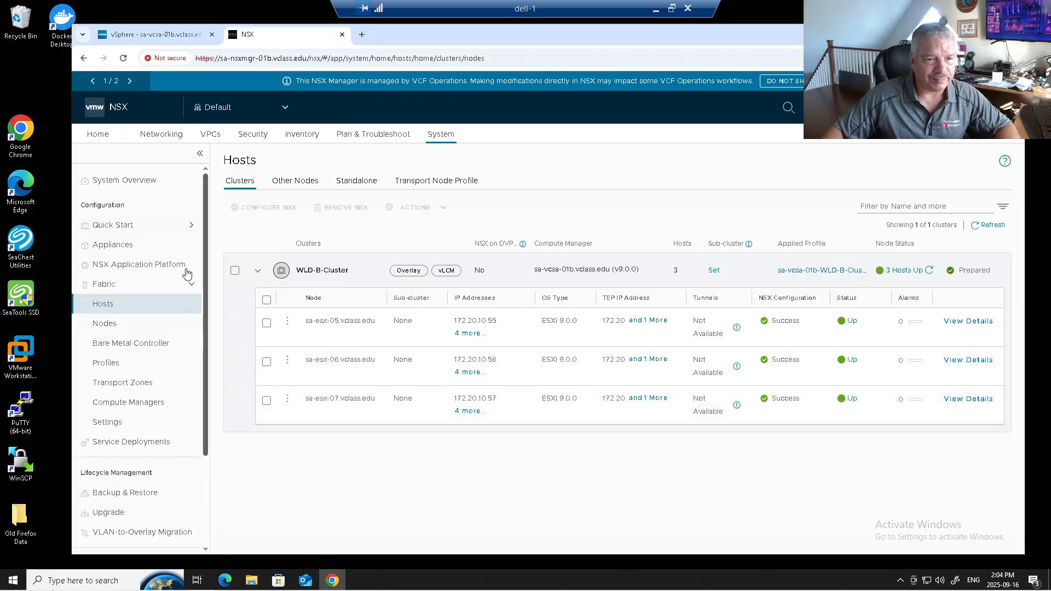
Review the NSX networking setup for Tier-0 gateways, external connections, transit gateways, Tier-1 gateways and segments
click(161, 134)
click(160, 250)
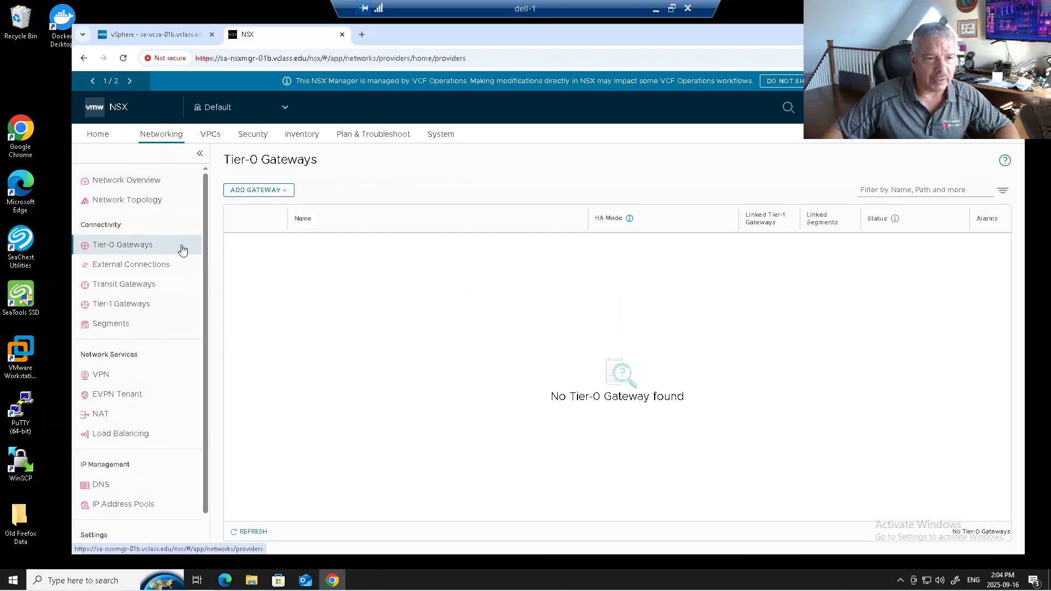
click(135, 264)
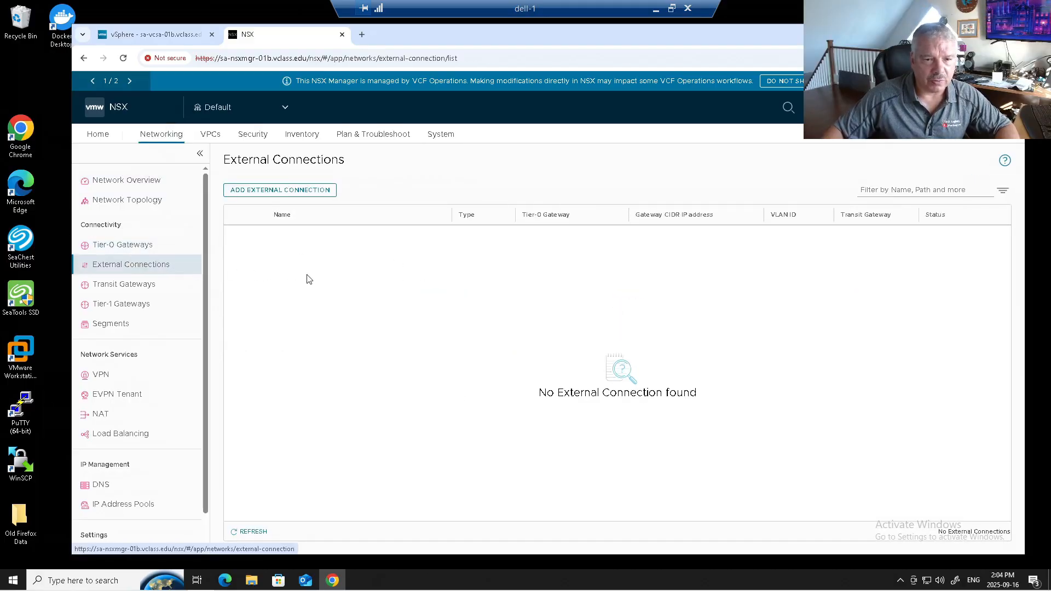
click(112, 286)
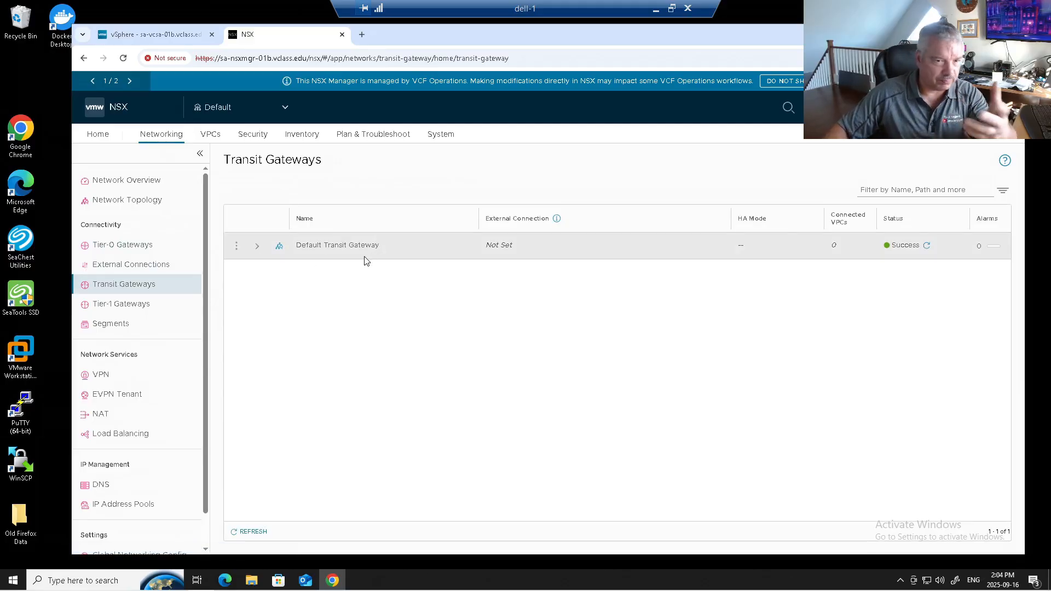
click(142, 305)
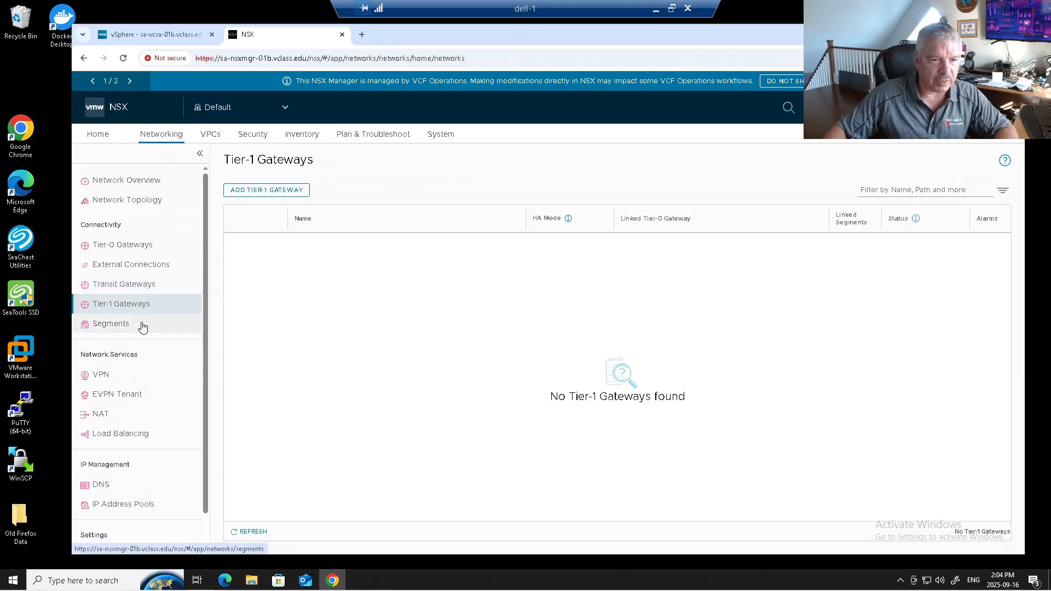
click(142, 326)
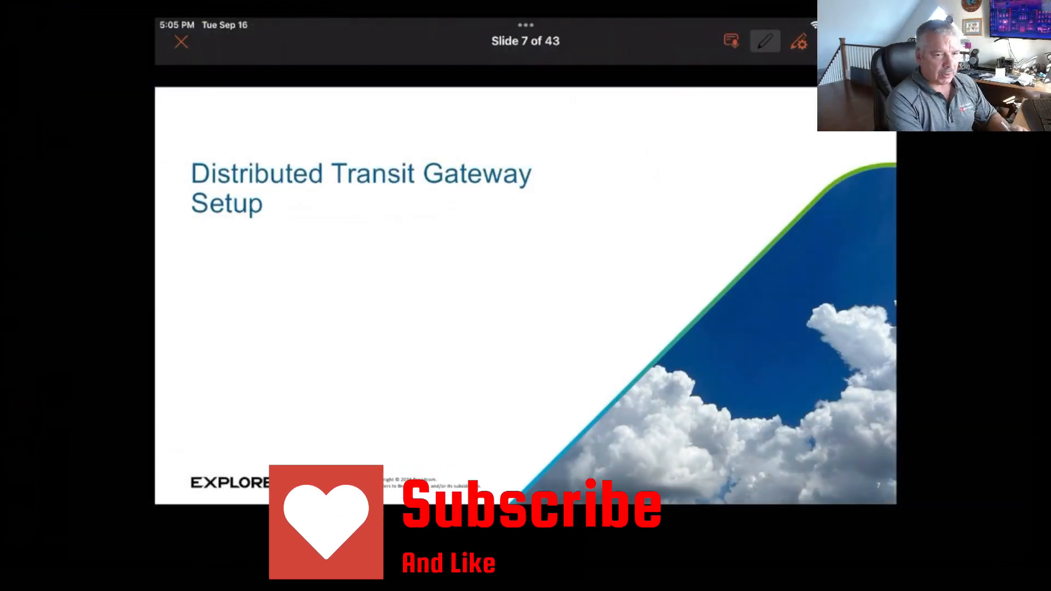
key(Right)
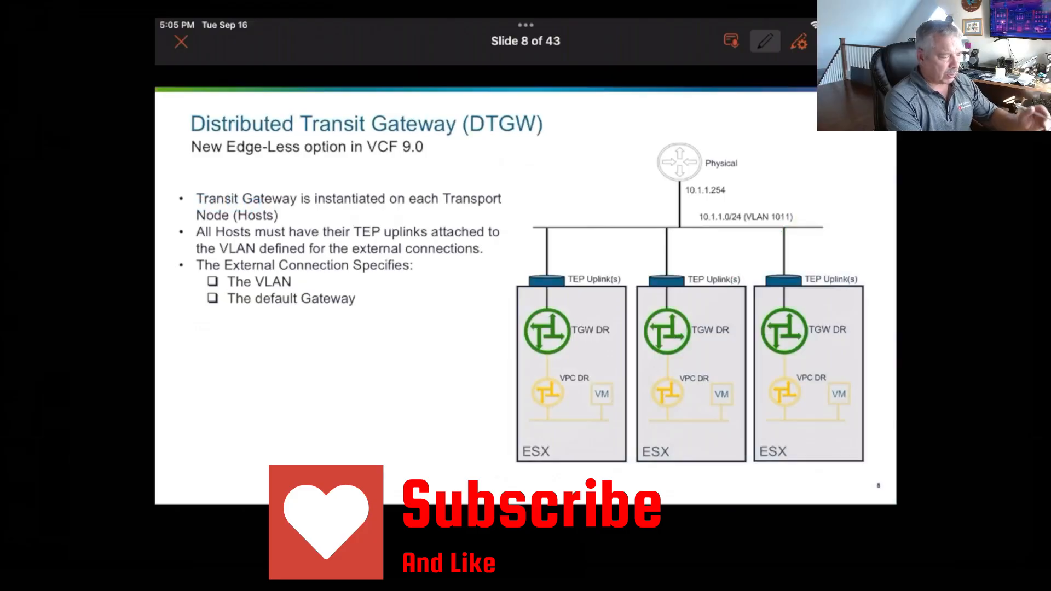
drag(221, 163, 296, 166)
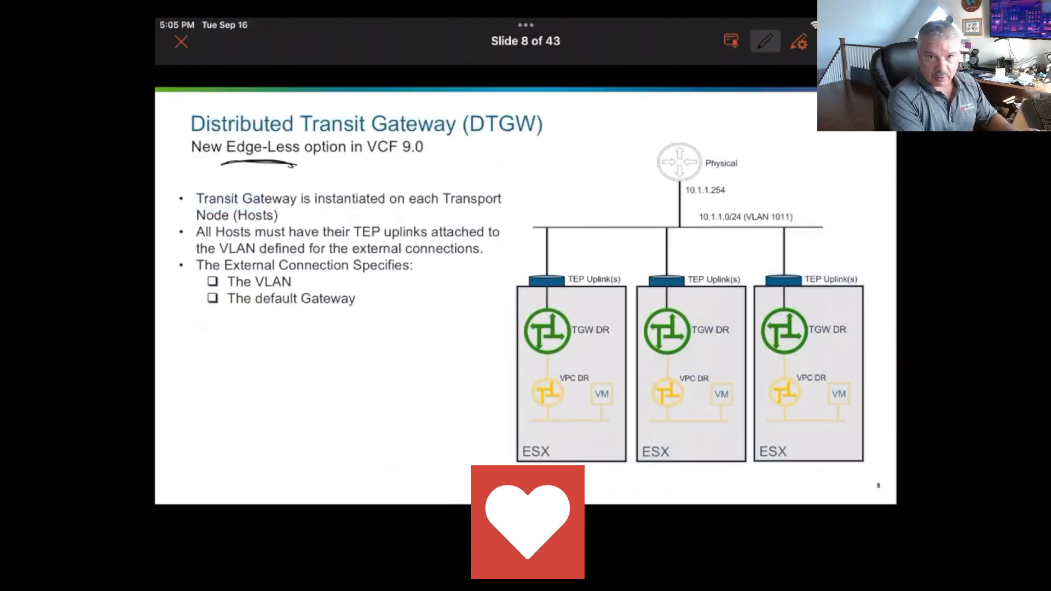
key(Right)
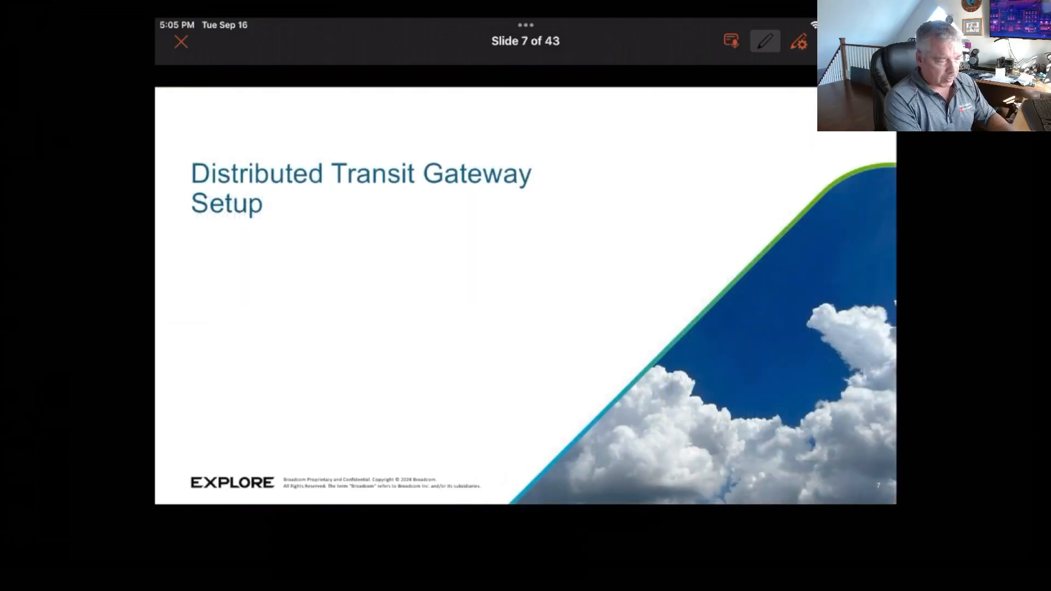
key(Left)
mouse_move(734, 174)
mouse_down()
mouse_move(809, 181)
mouse_move(772, 134)
mouse_move(726, 152)
mouse_move(712, 369)
mouse_move(757, 115)
mouse_up()
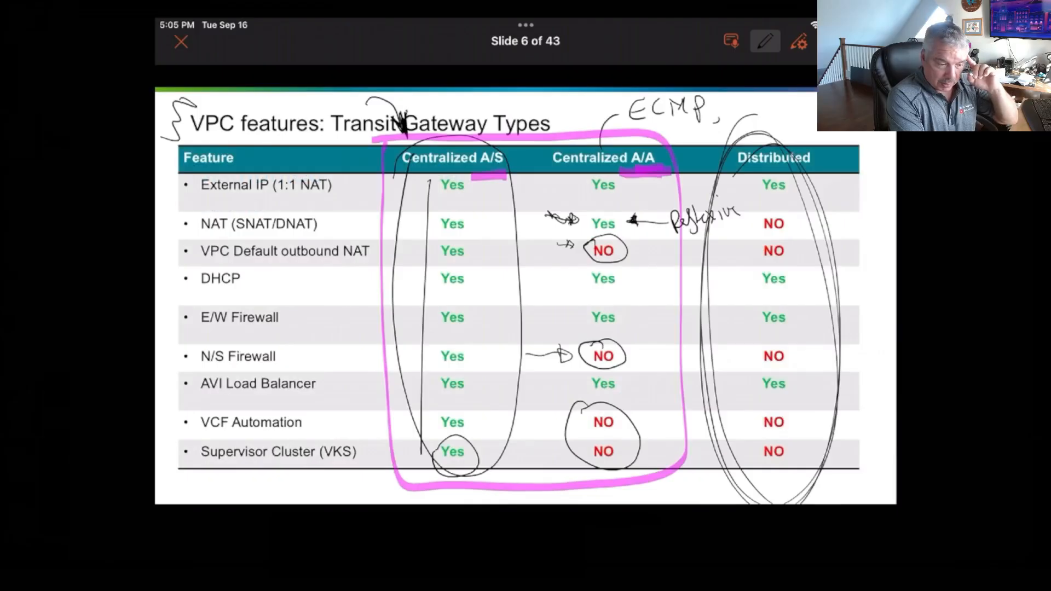
key(Right)
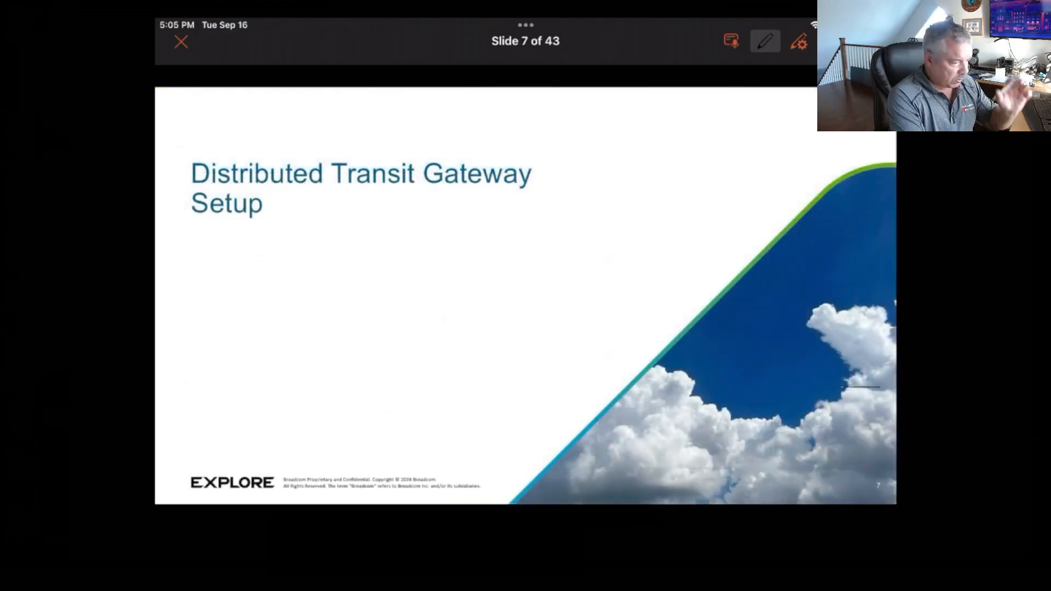
key(Right)
drag(221, 163, 296, 165)
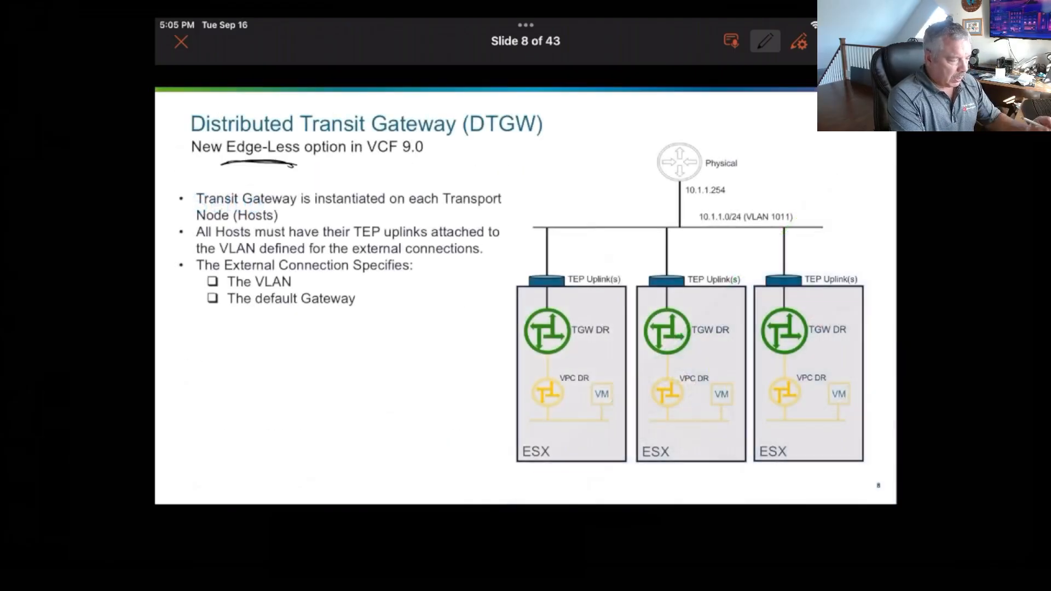
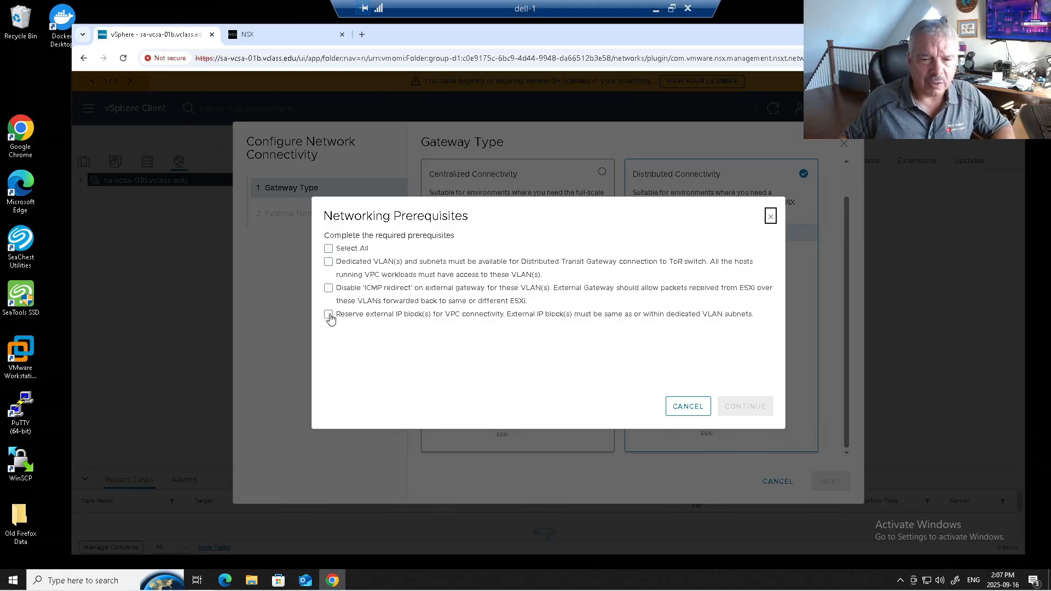
Acknowledge all networking prerequisites for distributed connectivity and set the external connection's VLAN ID to 1011
click(329, 250)
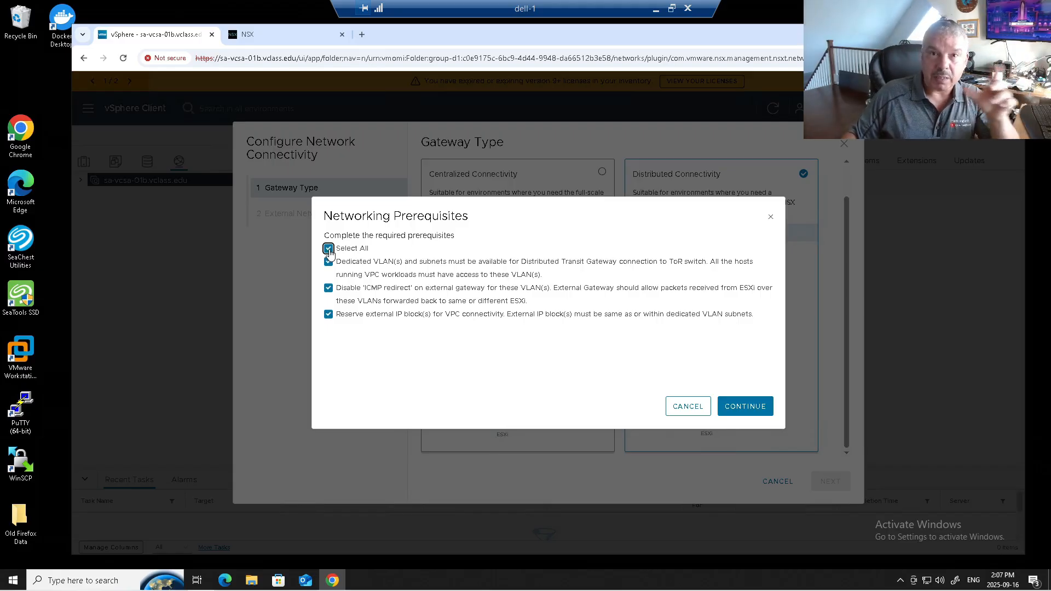
click(746, 408)
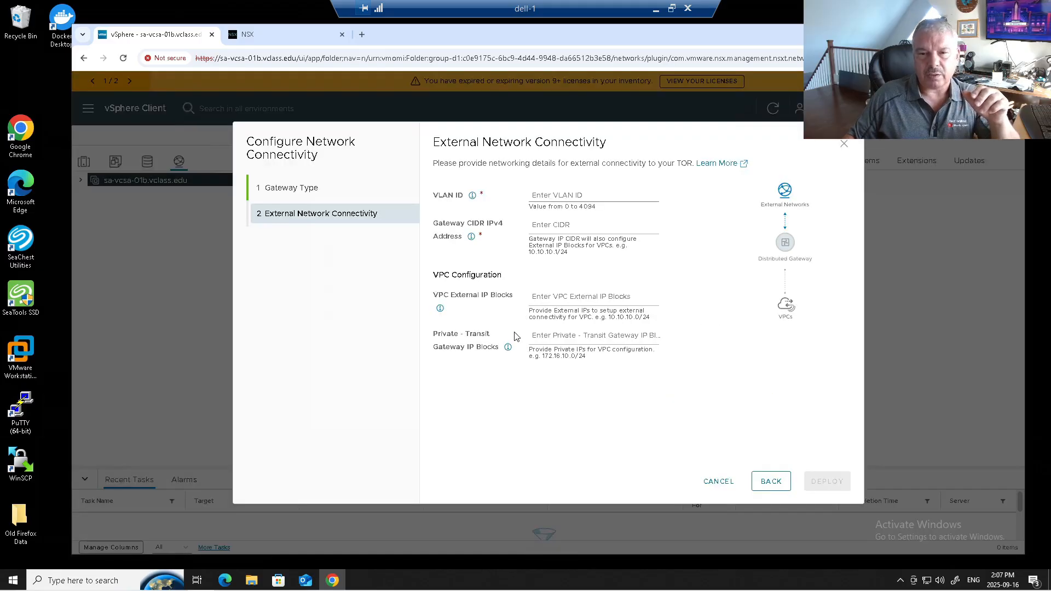
click(537, 201)
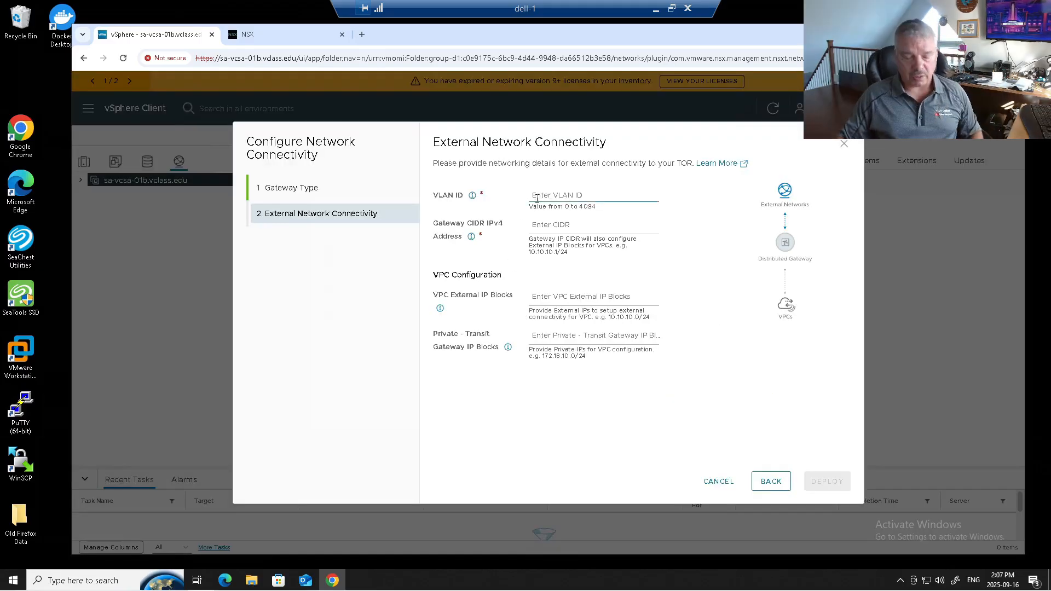
text(1011)
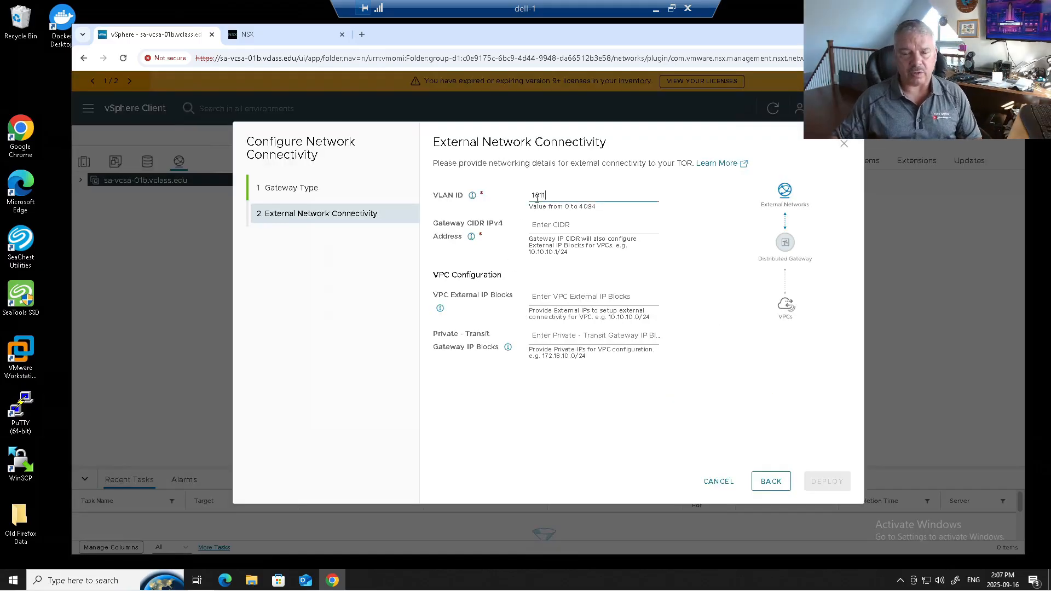
Set the external connection's gateway CIDR IPv4 address to 10.2.2.254/24
click(543, 227)
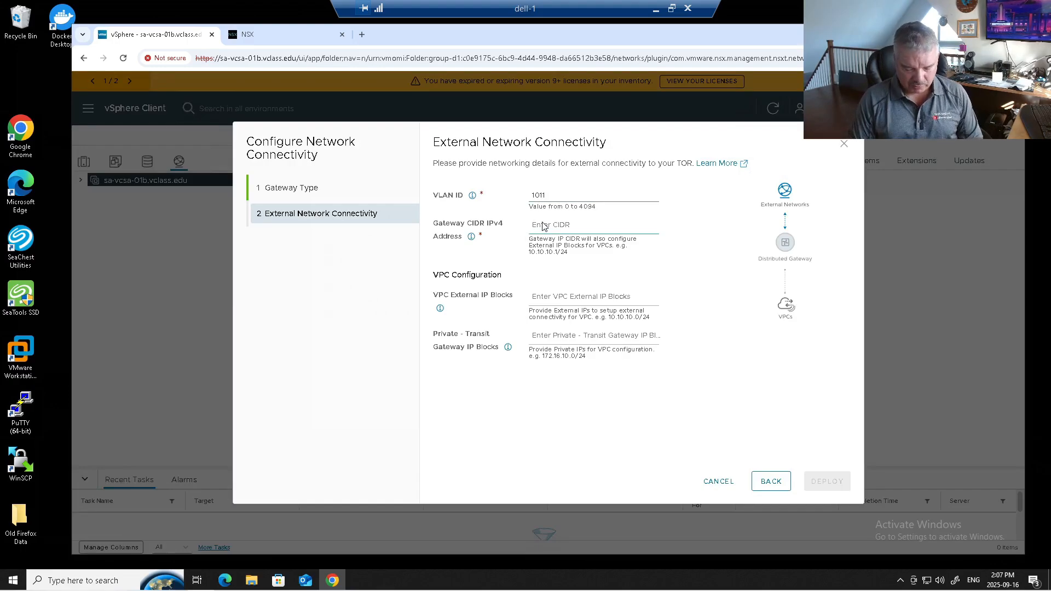
text(192.1)
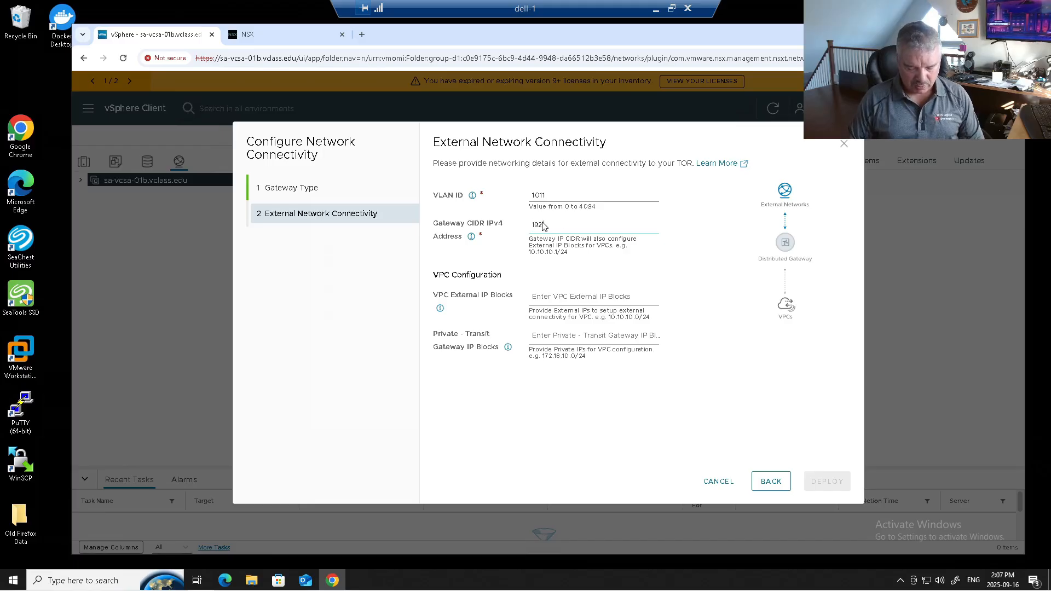
key(BackSpace)
key(BackSpace)
key(BackSpace)
key(BackSpace)
key(BackSpace)
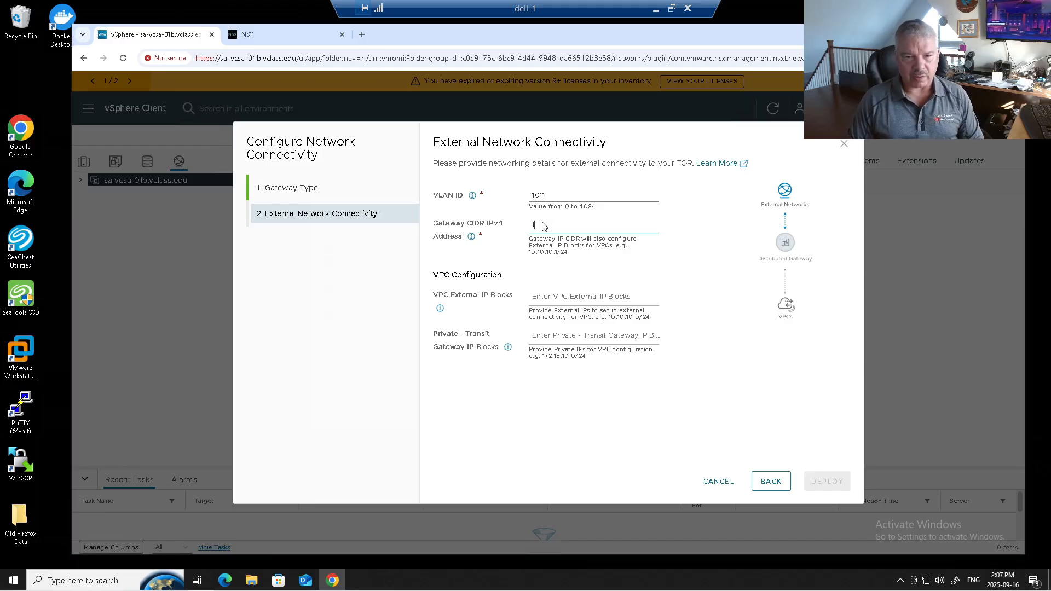
text(10.1)
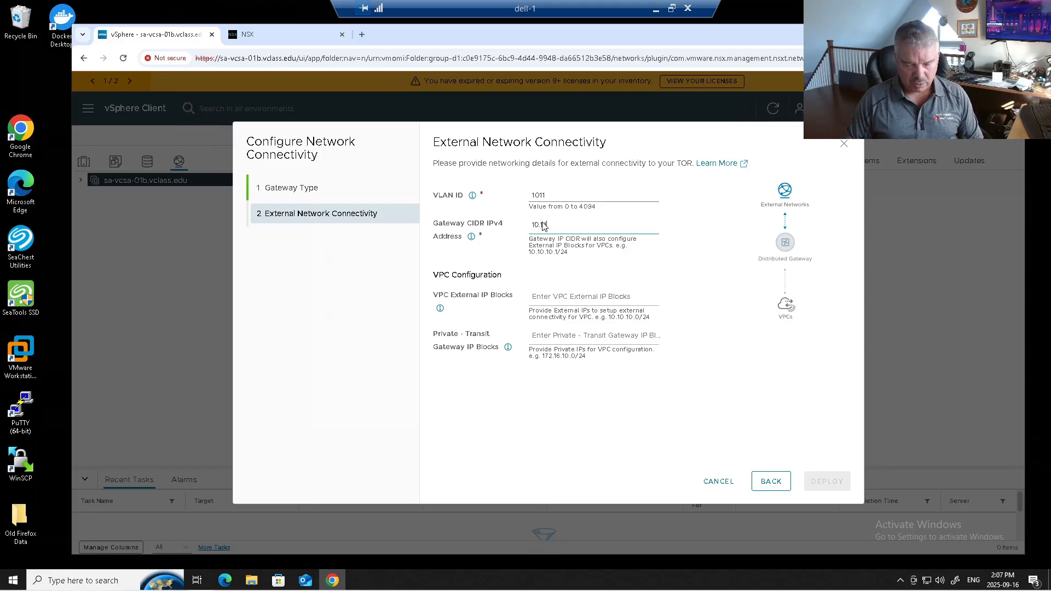
key(BackSpace)
key(BackSpace)
key(BackSpace)
text(10.1)
text(3.0254)
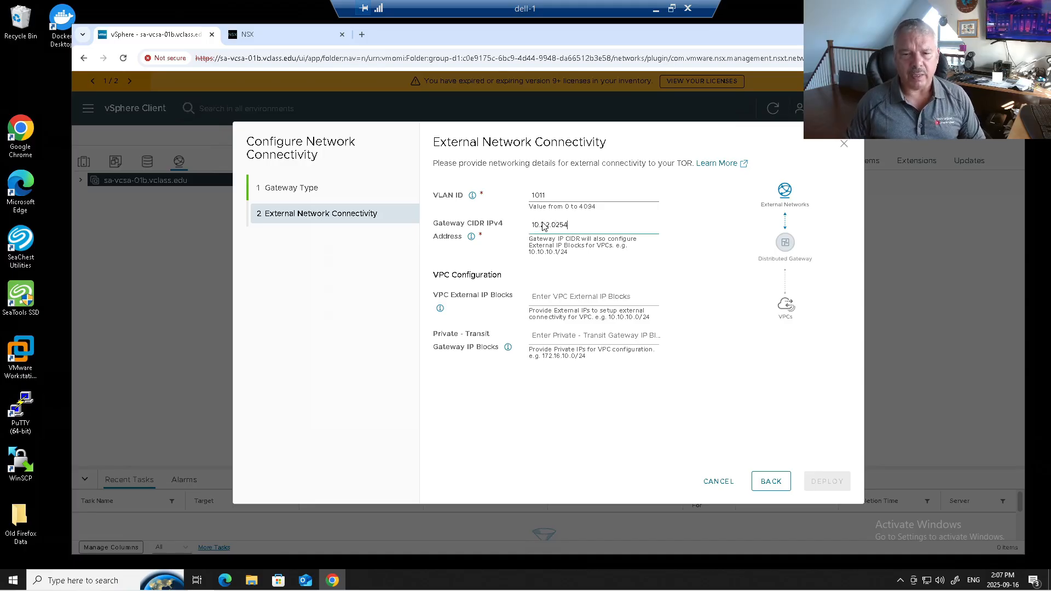
text(/24)
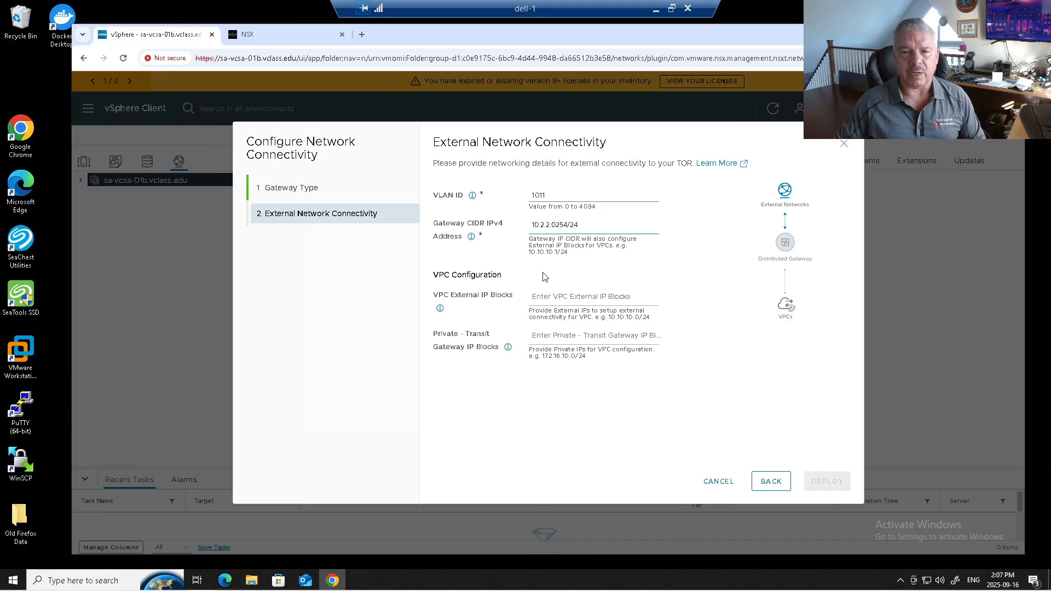
drag(560, 226, 556, 226)
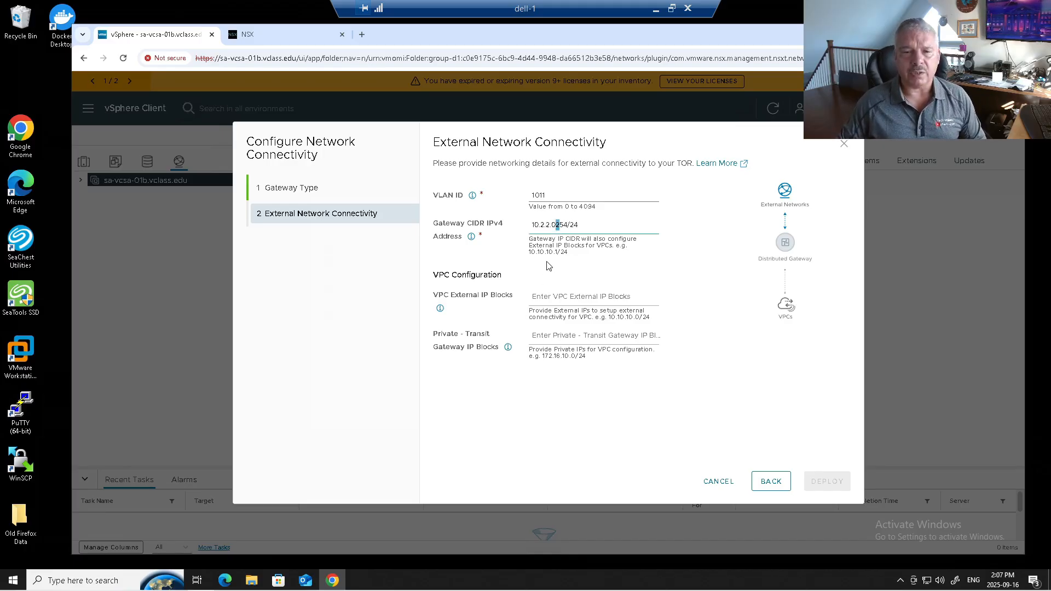
key(BackSpace)
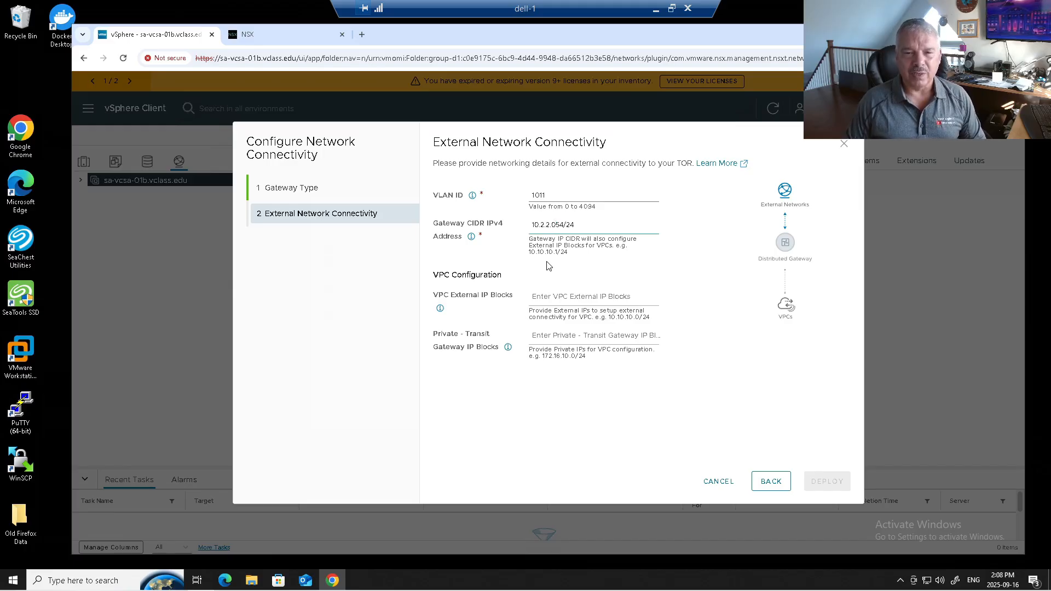
key(BackSpace)
text(2)
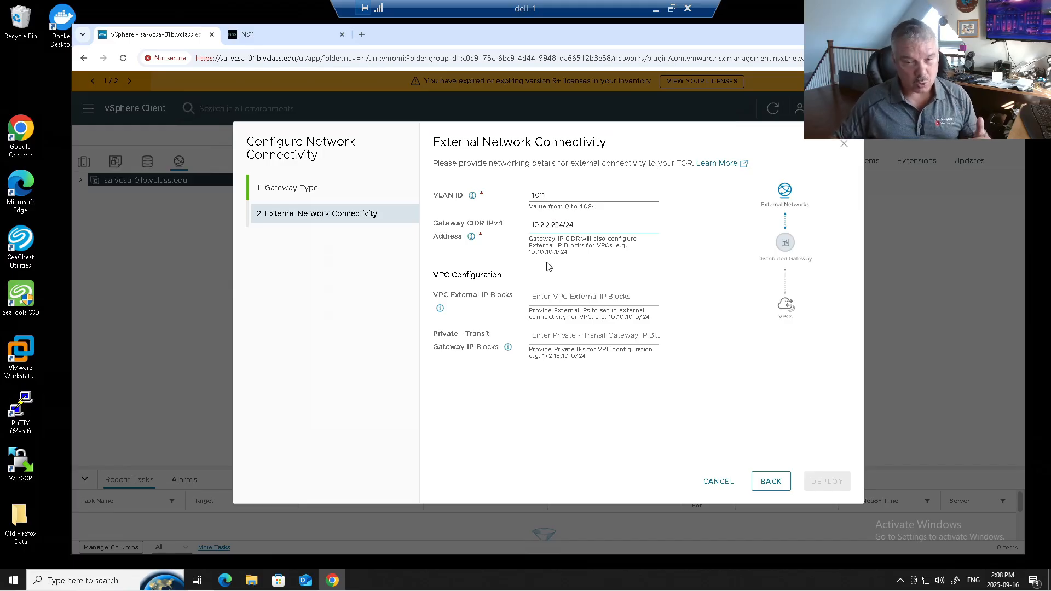
Set the VPC external IP block to 10.2.2.0/24
click(542, 300)
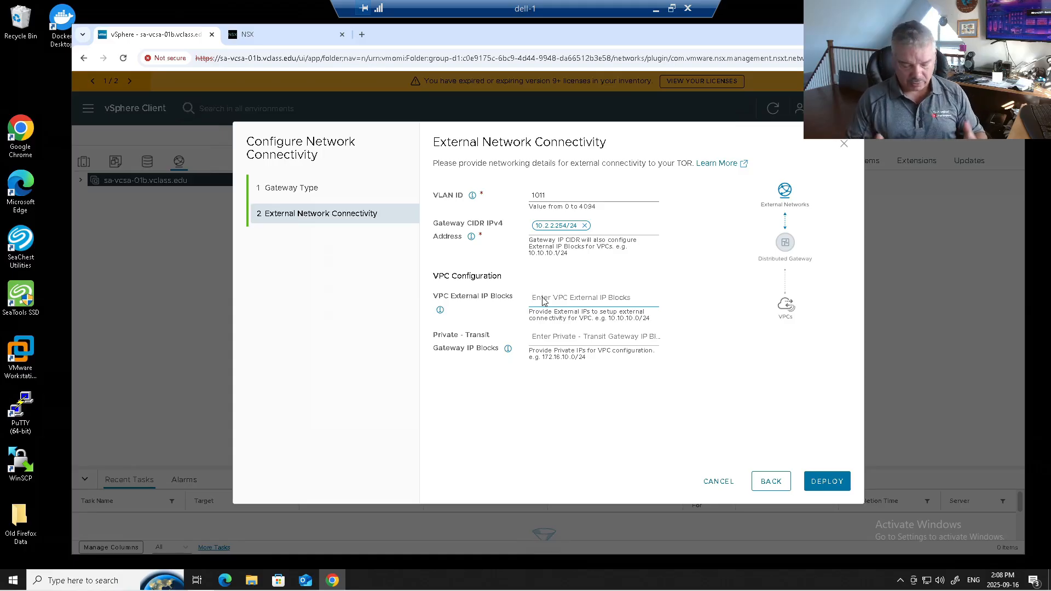
text(10.2.2)
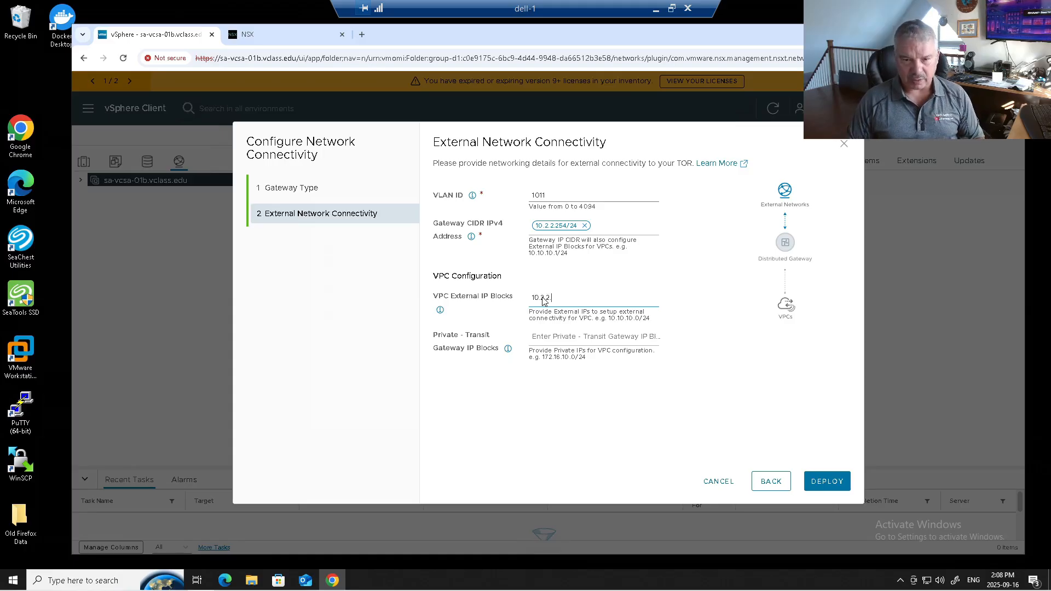
text(.0)
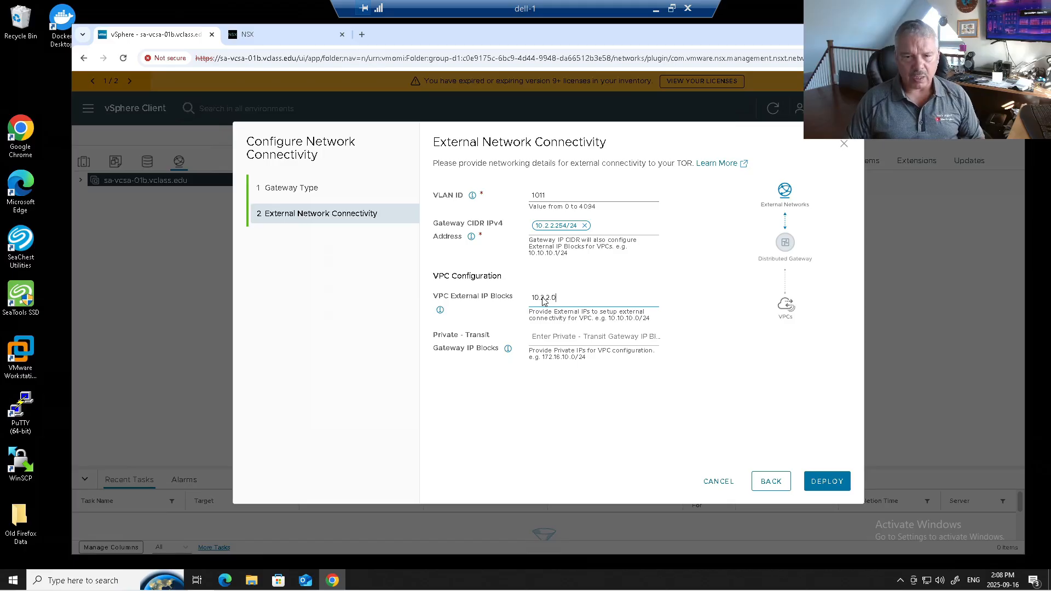
text(/24)
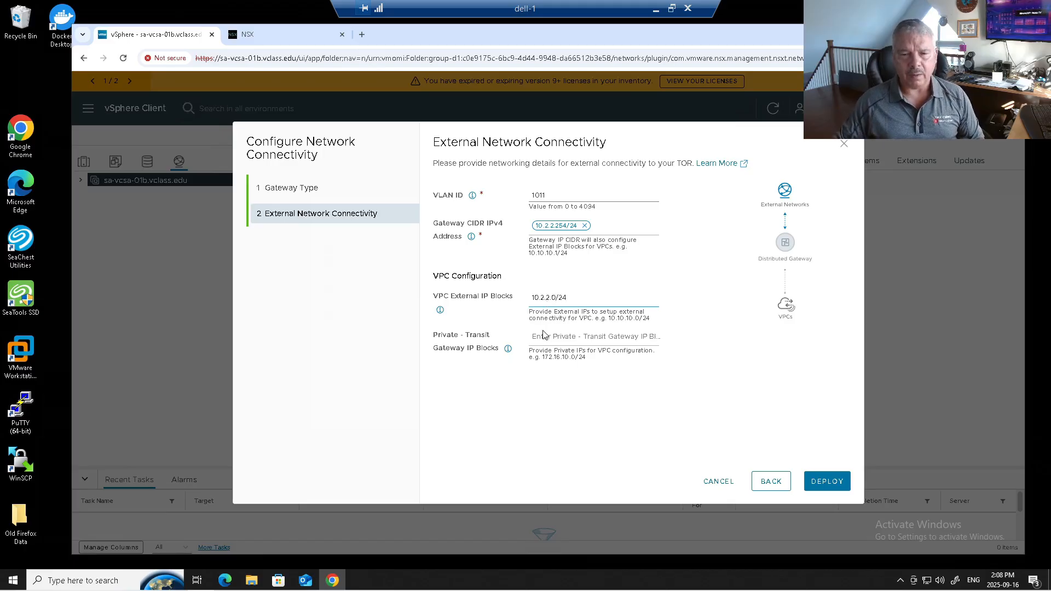
Set the private transit gateway IP block to 192.168.180.0/24 and deploy the distributed network connectivity
click(544, 338)
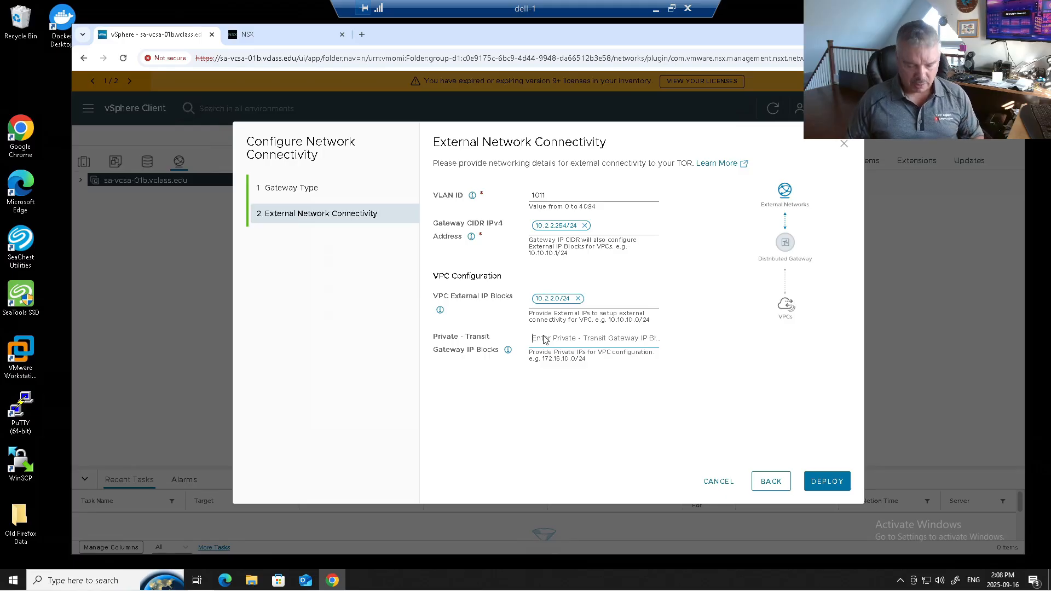
text(192.168)
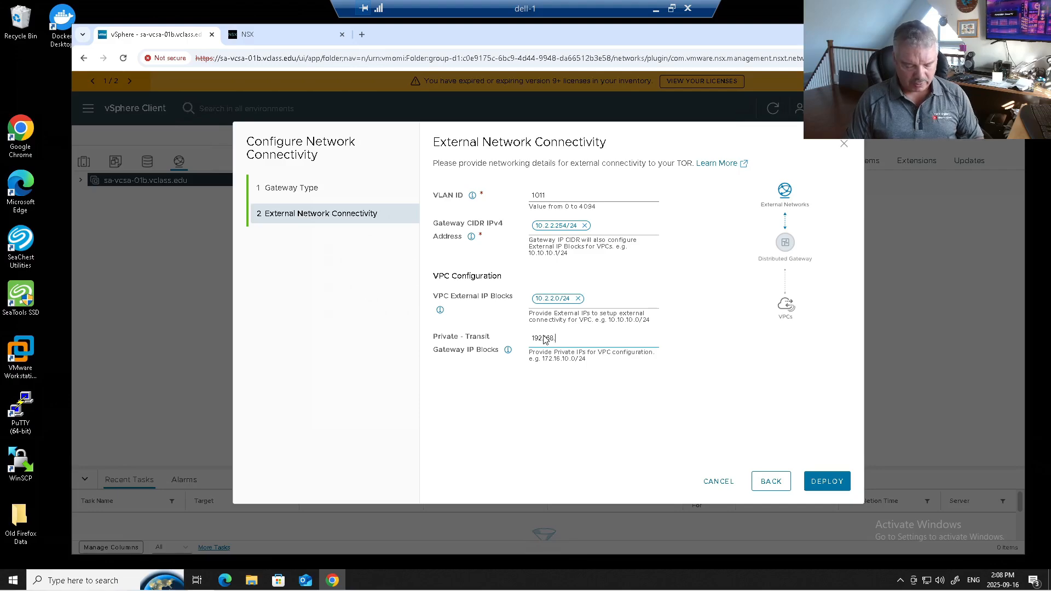
text(.180.0/24)
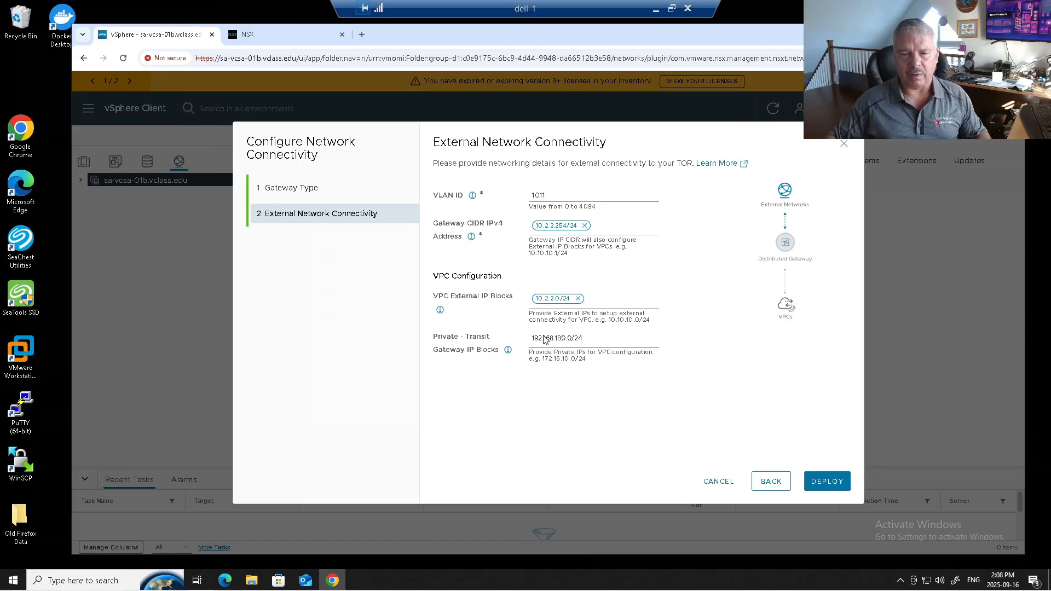
click(677, 389)
click(821, 481)
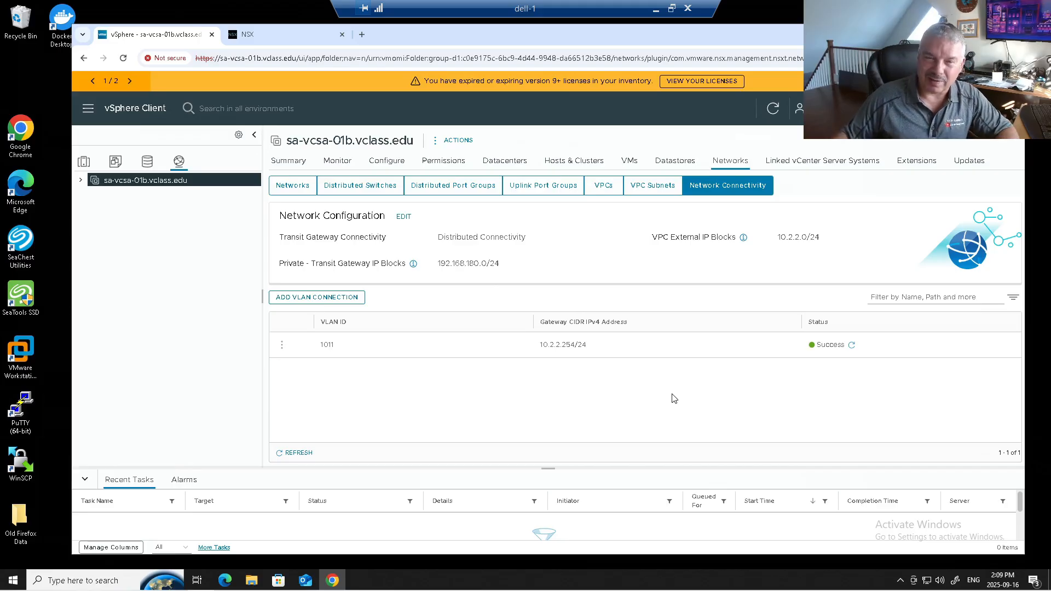
Switch to NSX Manager and inspect its transit gateways, external connections and Tier-0 gateways
click(267, 39)
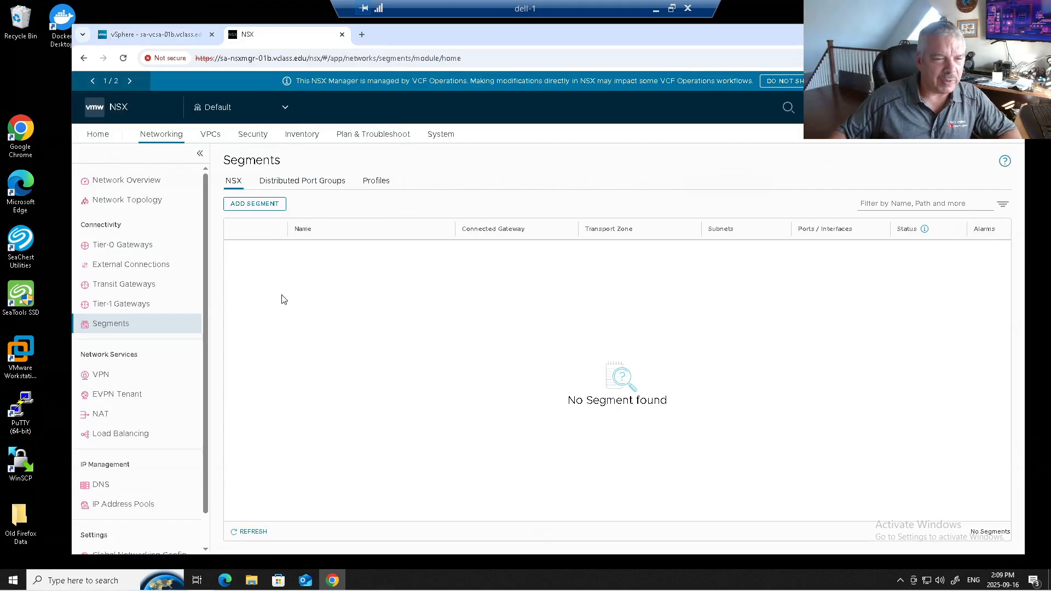
click(150, 285)
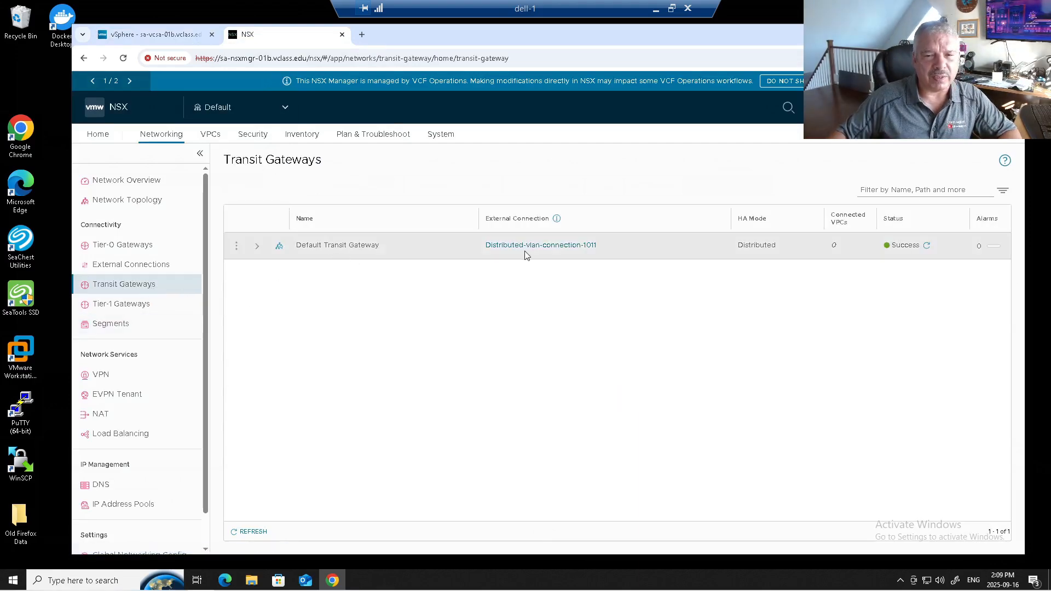
click(151, 264)
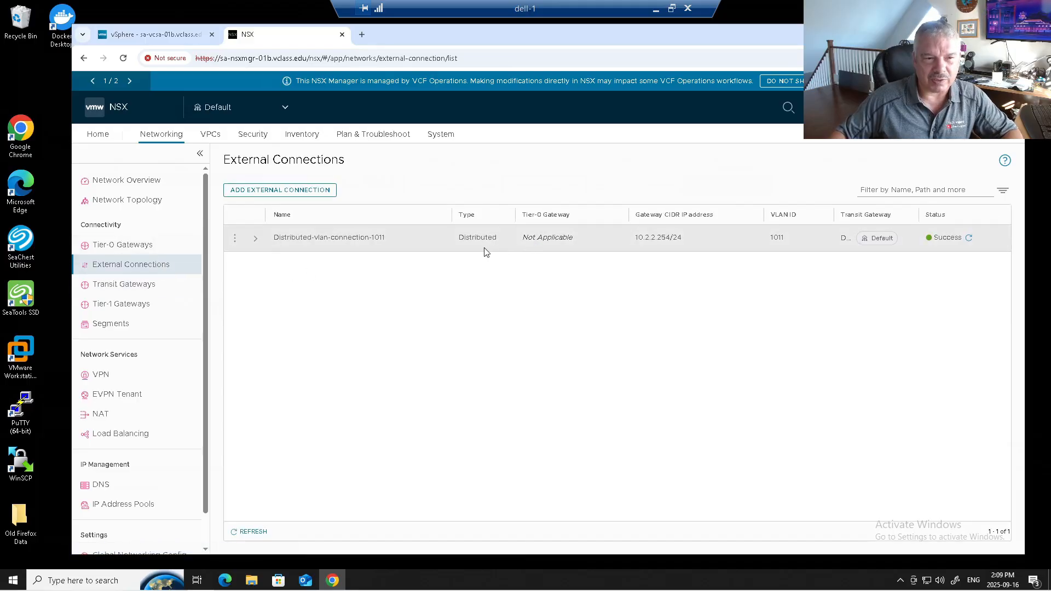
click(146, 253)
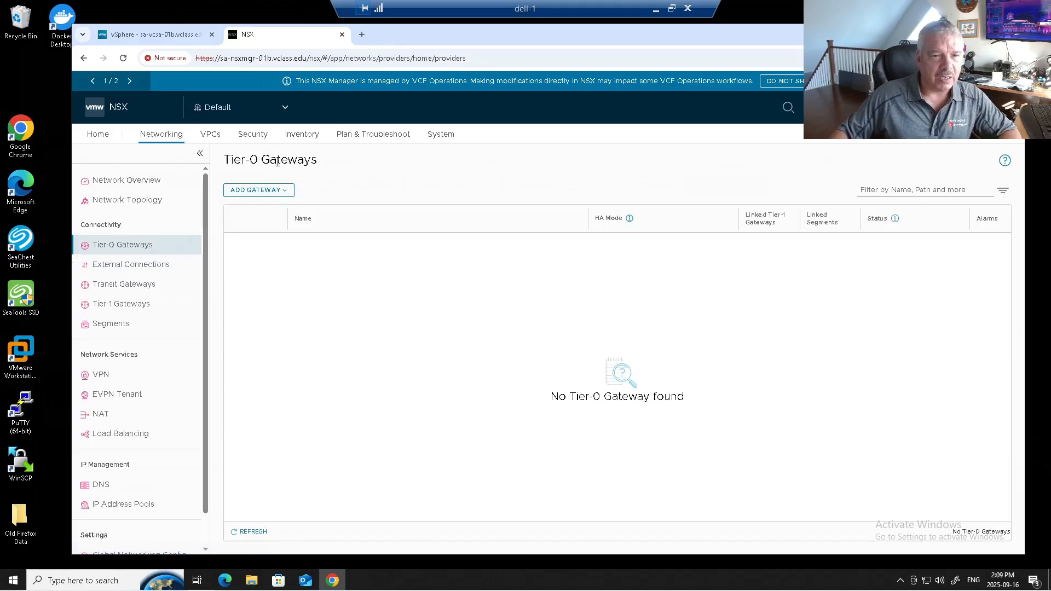
Inspect the IP address pools and IP address blocks in NSX networking, widening the blocks' Name column
click(161, 136)
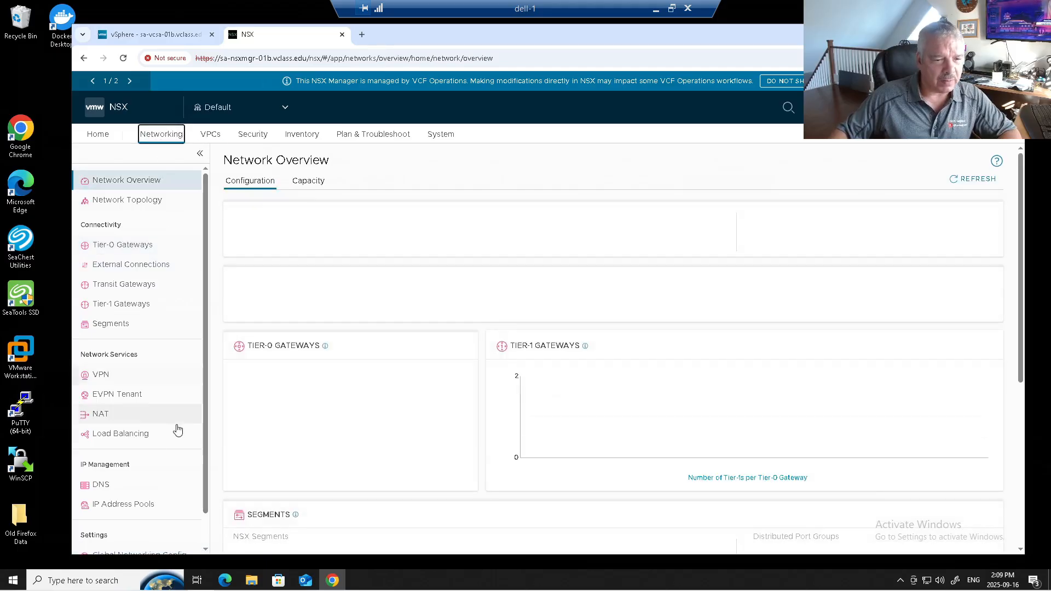
click(150, 502)
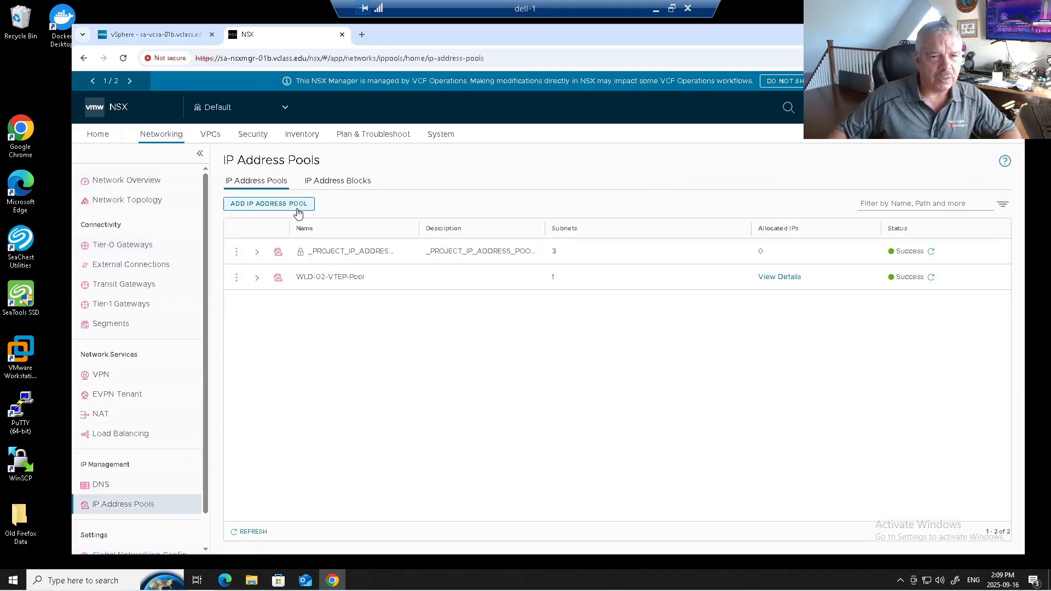
click(330, 181)
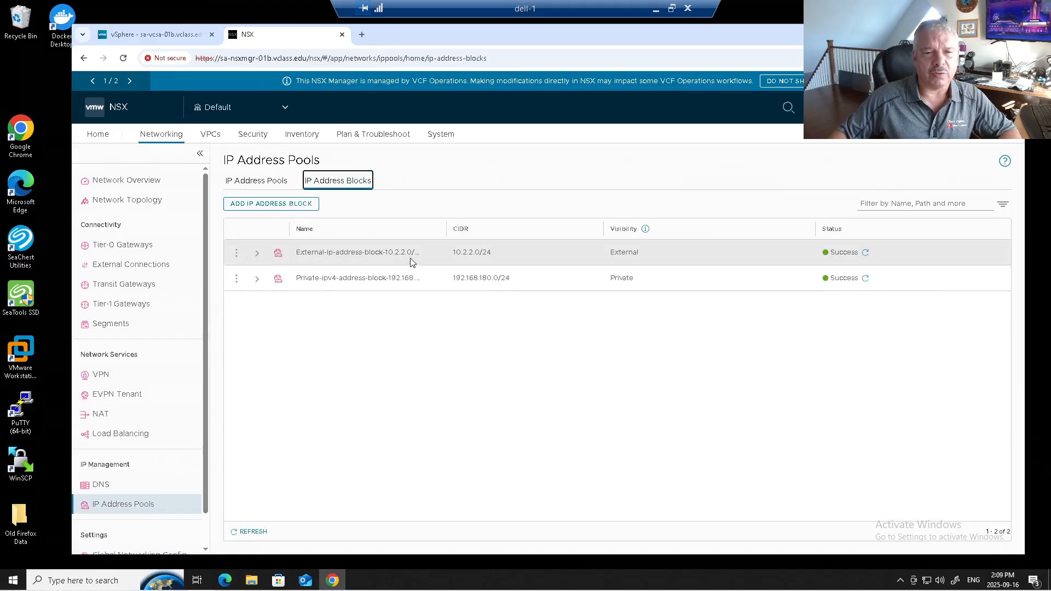
drag(447, 228, 474, 229)
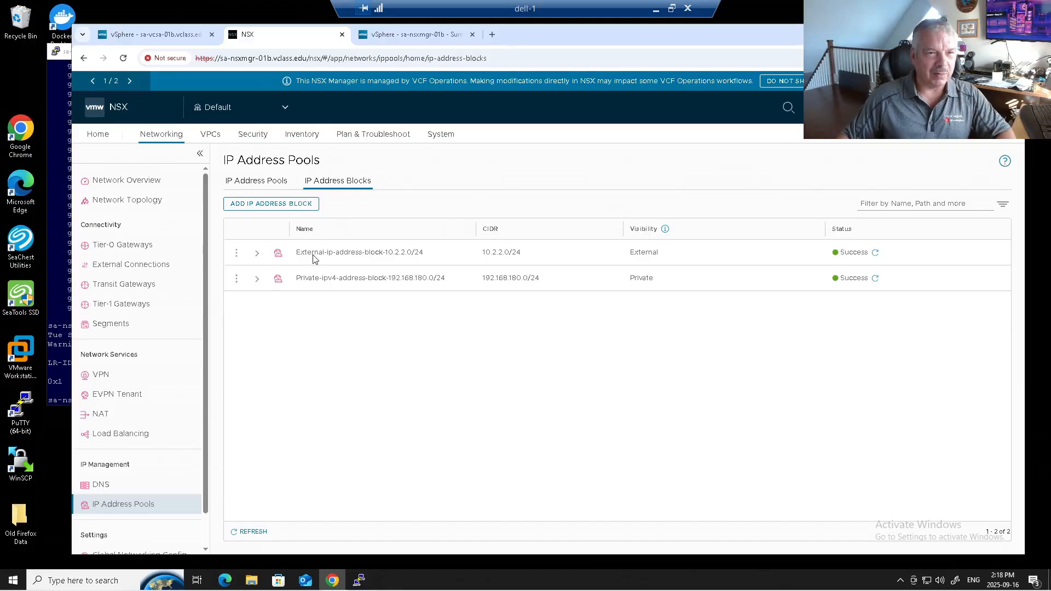
Switch to the PuTTY session for sa-nsxmgr-01b, dismiss its connection error and close the terminal
click(48, 221)
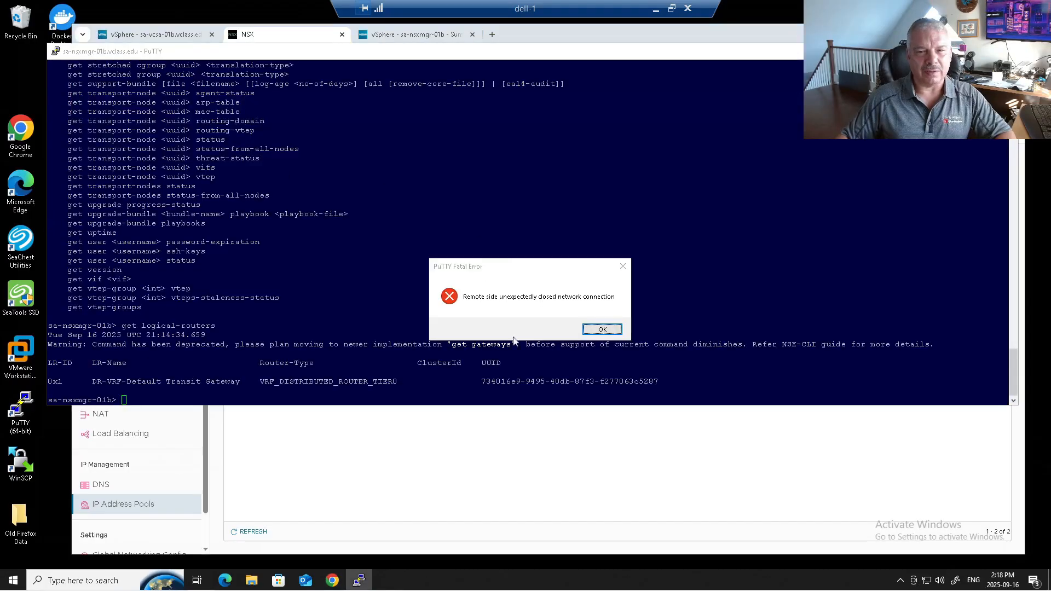
click(602, 329)
click(1005, 51)
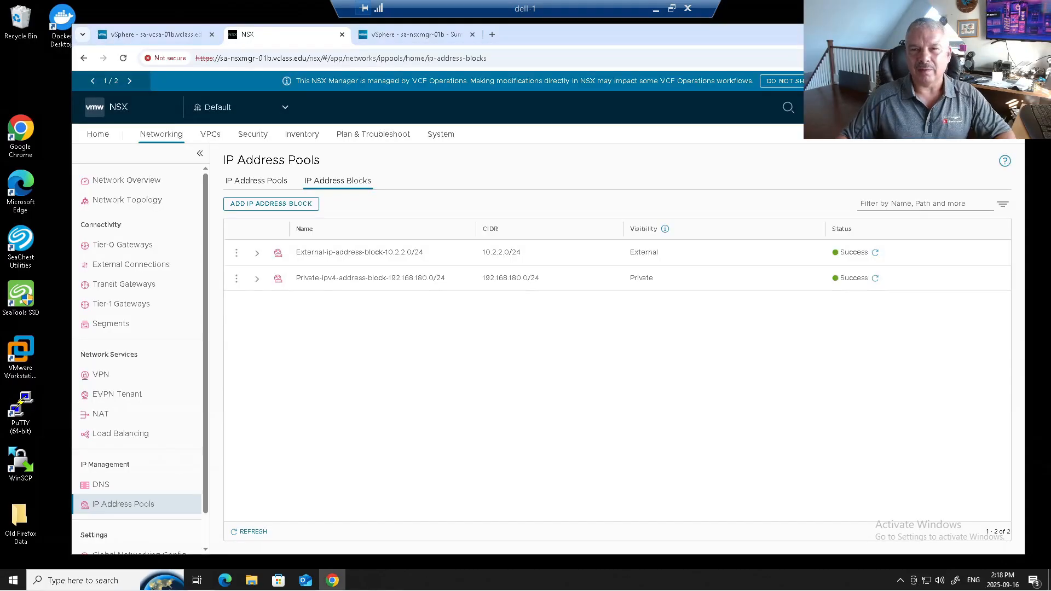
Open a web console for the sa-nsxmgr-01b virtual machine from the management domain's vSphere Client
click(156, 34)
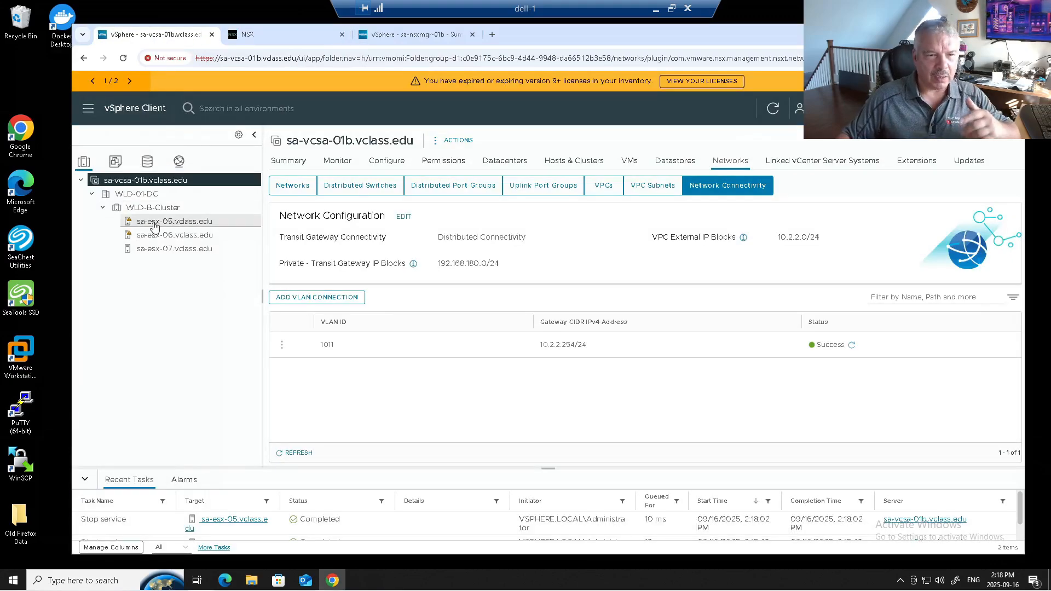
click(264, 40)
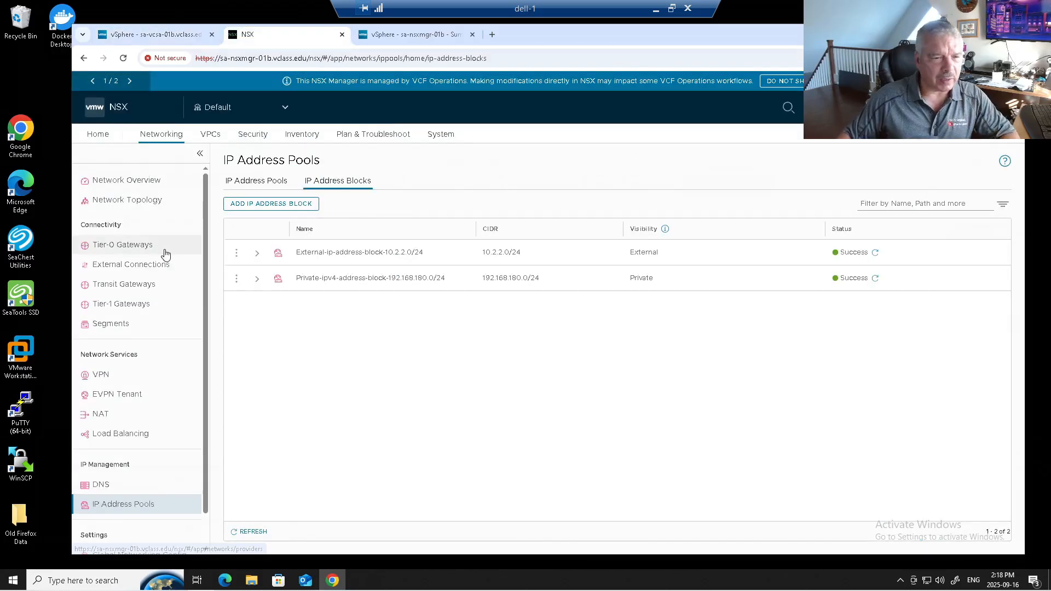
click(394, 40)
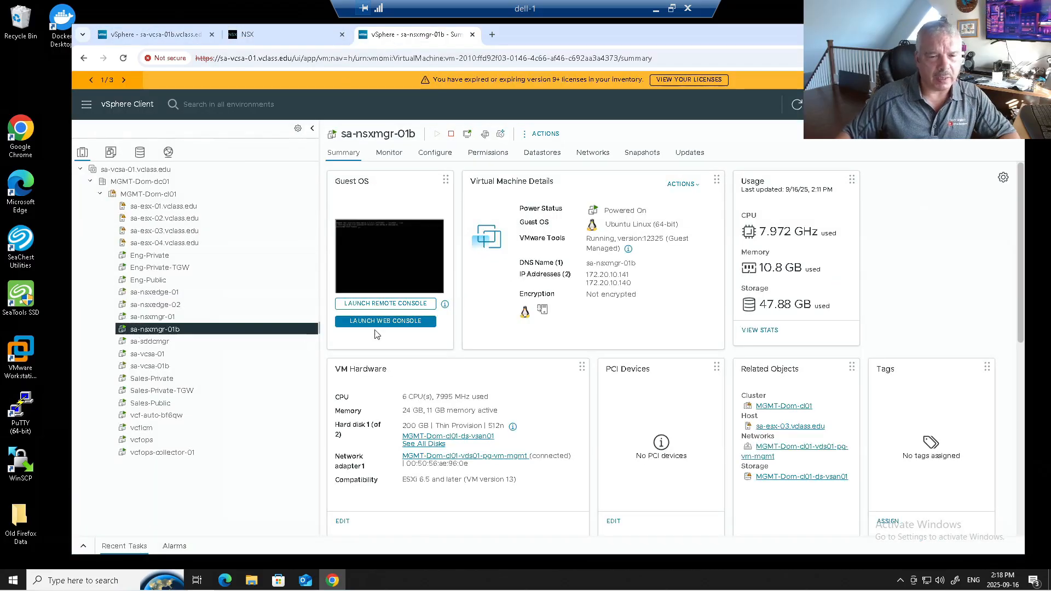
click(389, 323)
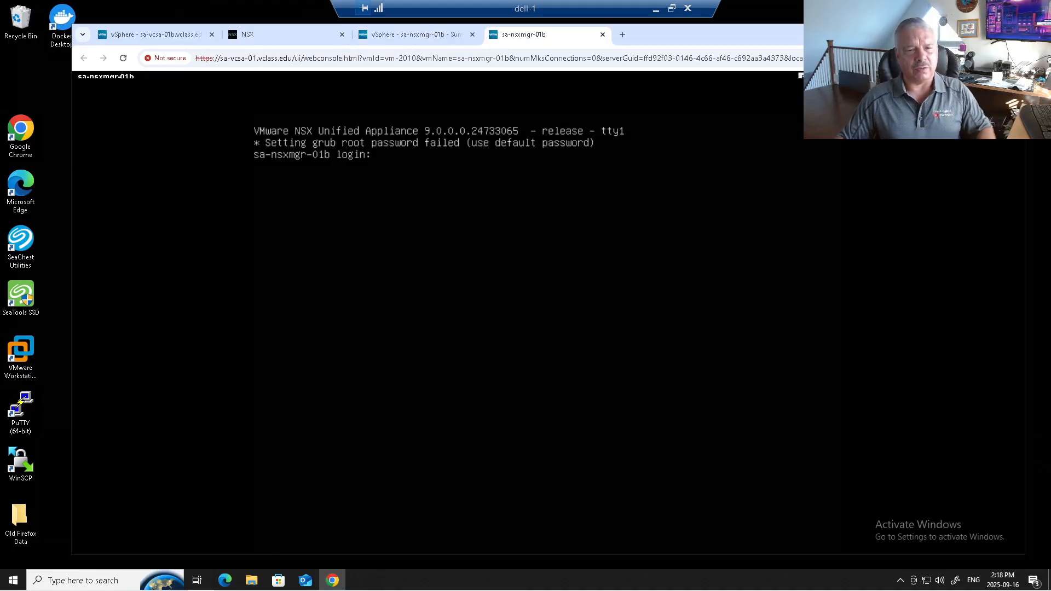
Log in to the sa-nsxmgr-01b console as admin with the account password
text(admin)
key(Return)
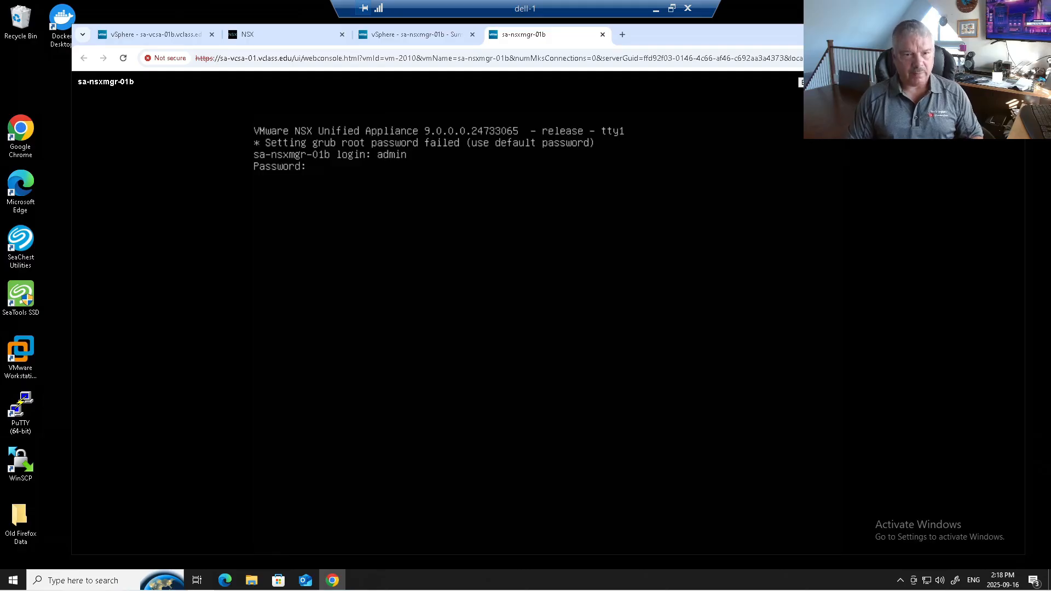
key(Return)
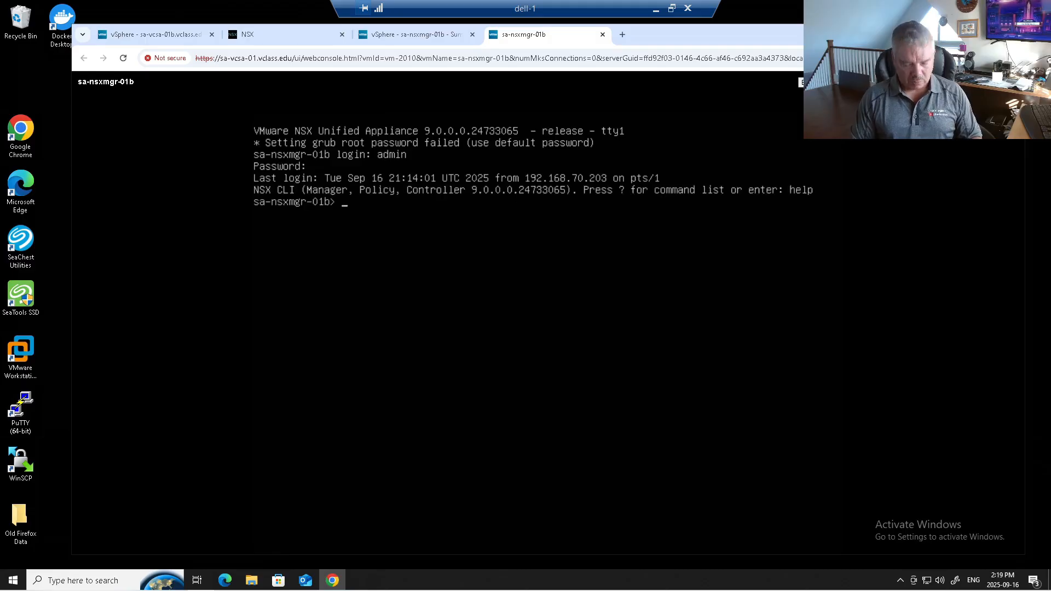
Run get logical-routers on the sa-nsxmgr-01b console to list its logical routers
text(get l)
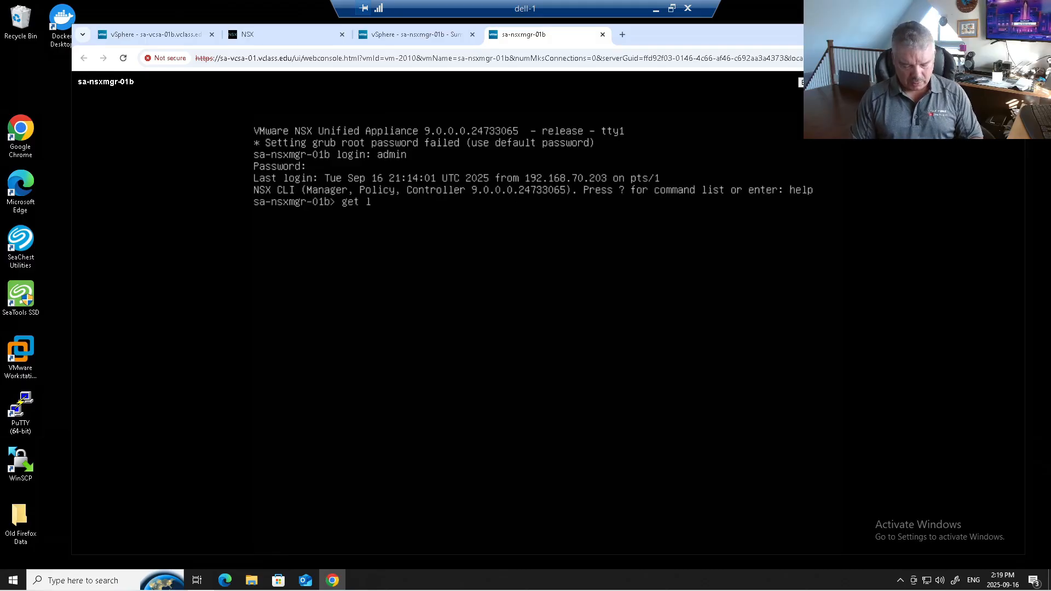
text(ogical-routers)
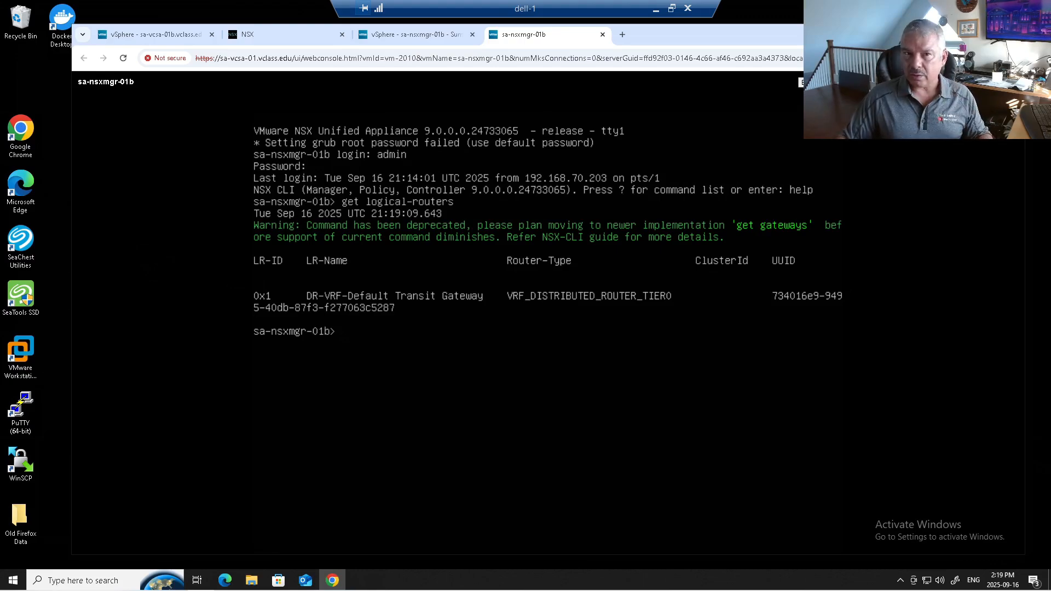
Switch to the vSphere Client for sa-vcsa-01b and review the Transit Gateway Connectivity setting in its network configuration
click(305, 39)
click(394, 41)
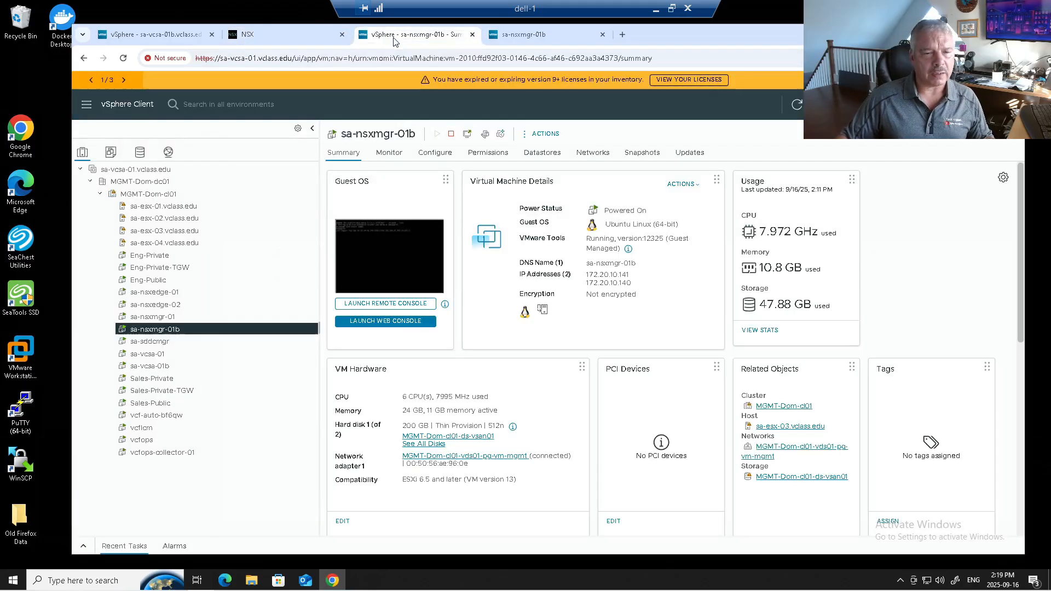
click(159, 34)
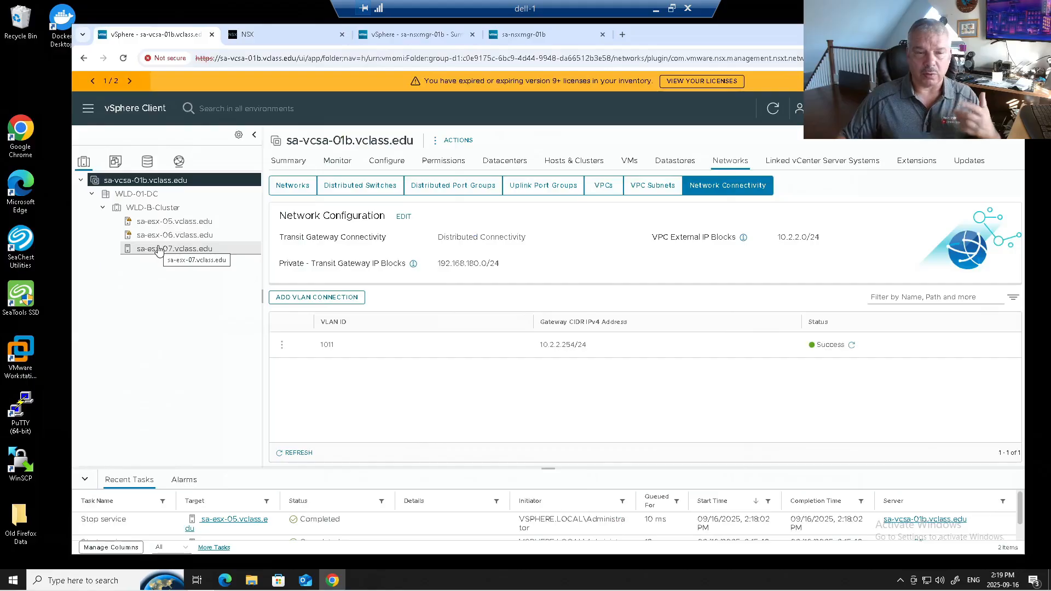
click(152, 223)
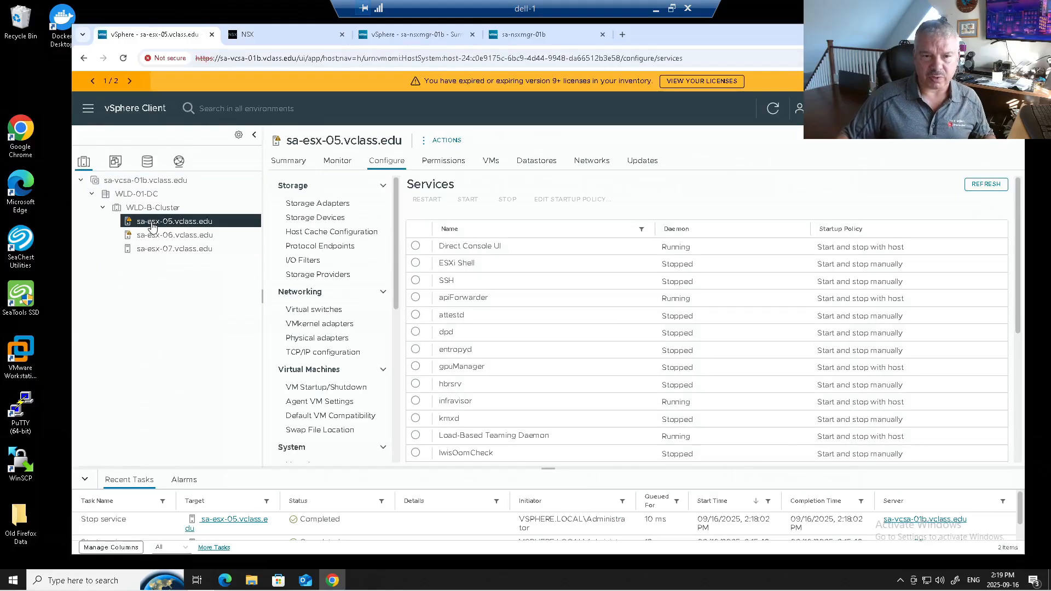
click(179, 161)
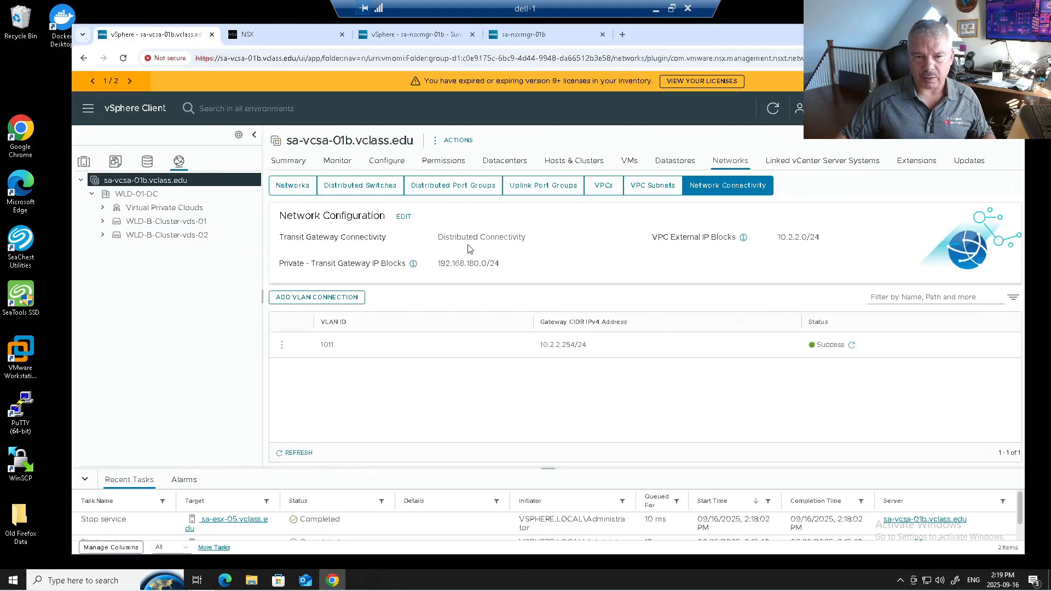
drag(438, 235, 545, 243)
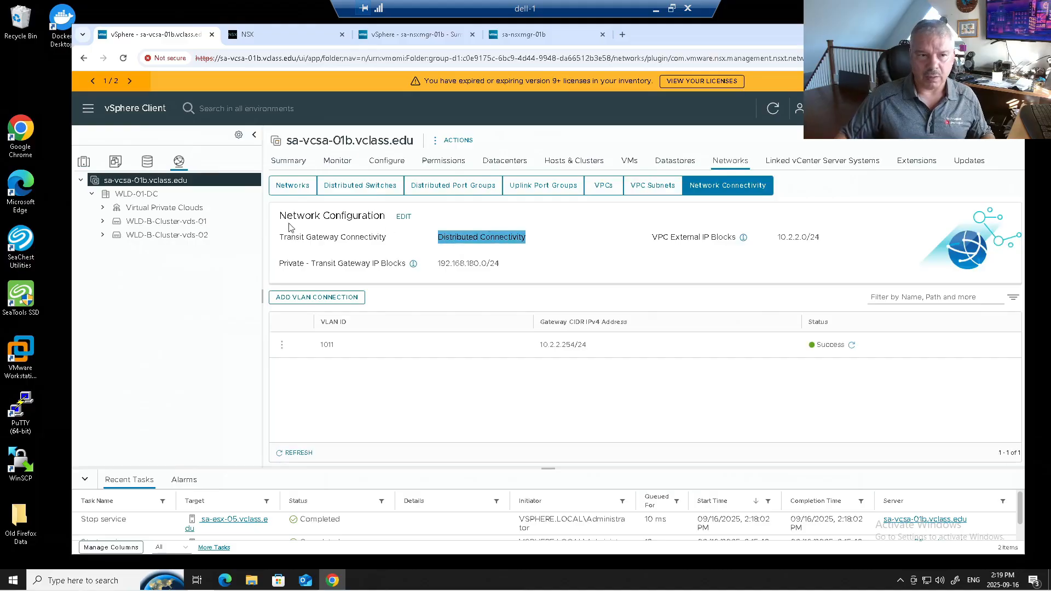
Start the SSH service on host sa-esx-05.vclass.edu
click(89, 166)
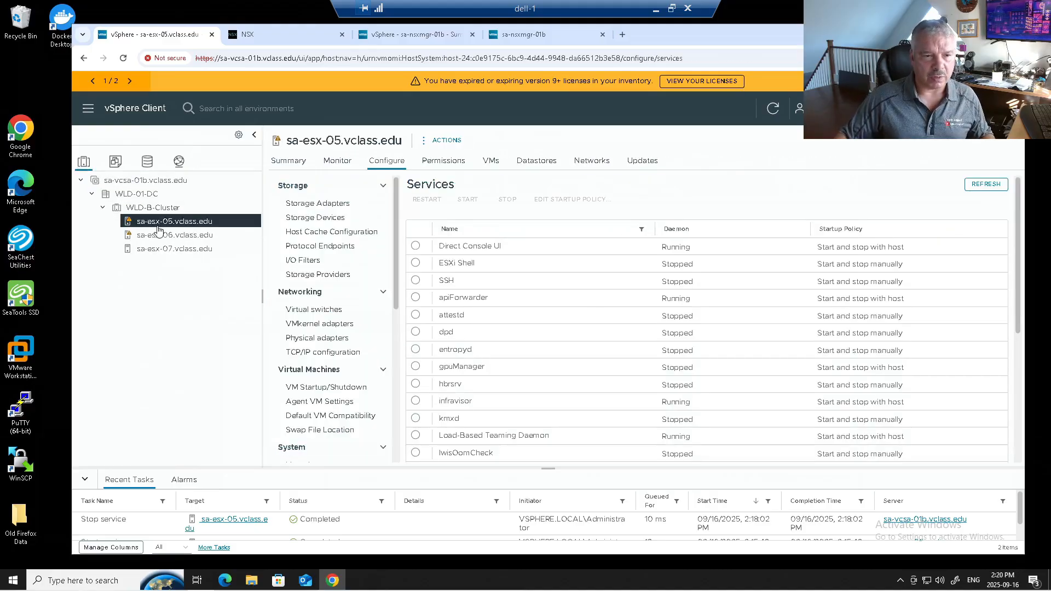
click(416, 280)
click(466, 203)
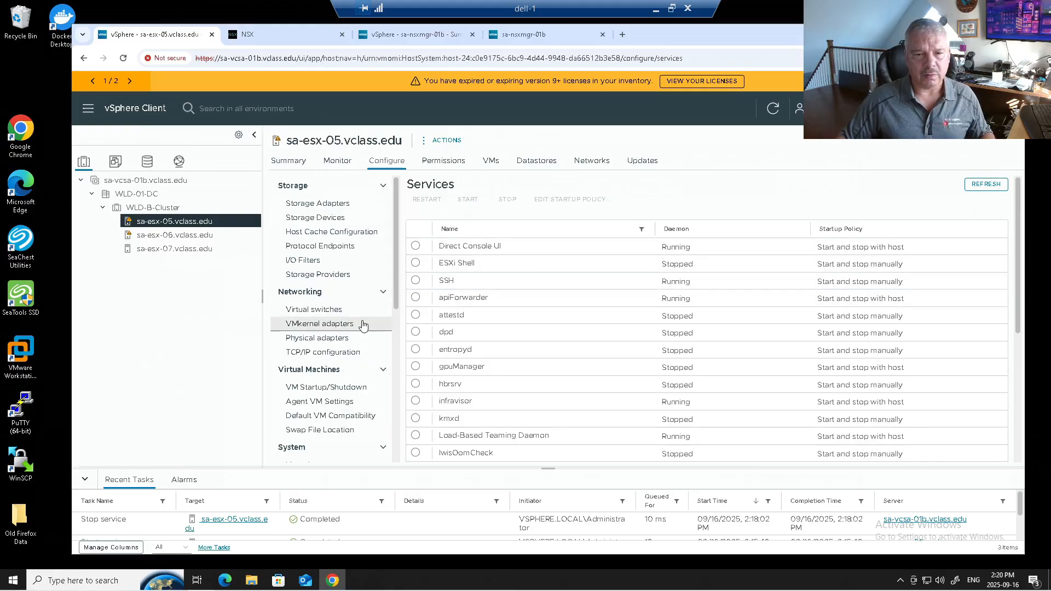
Launch PuTTY, open the saved sa-esx-05.vclass.edu session and enlarge its terminal window
double_click(21, 408)
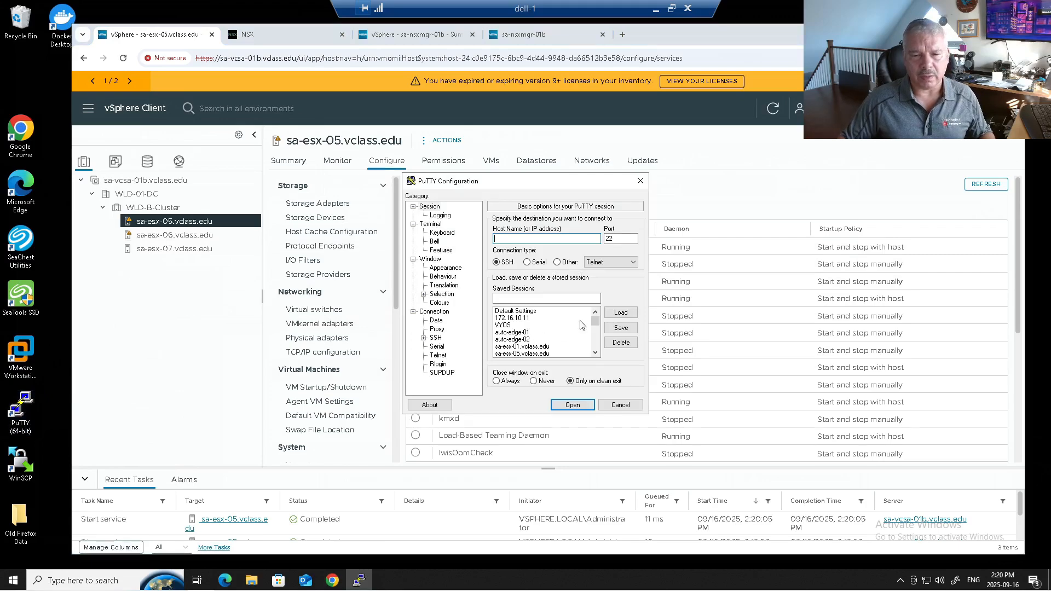
click(550, 353)
click(614, 316)
click(572, 405)
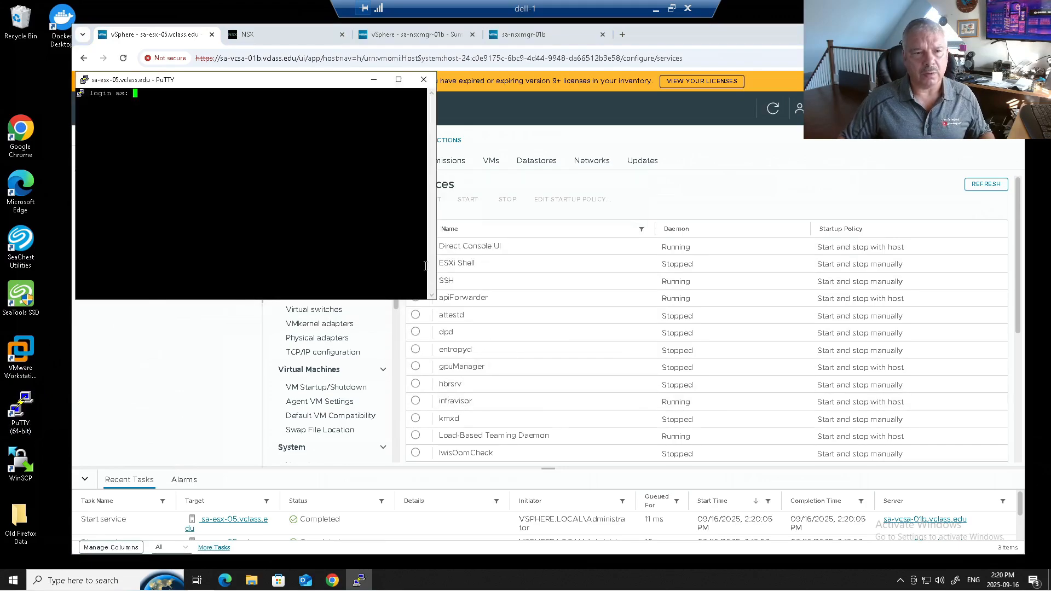
drag(436, 300, 1004, 448)
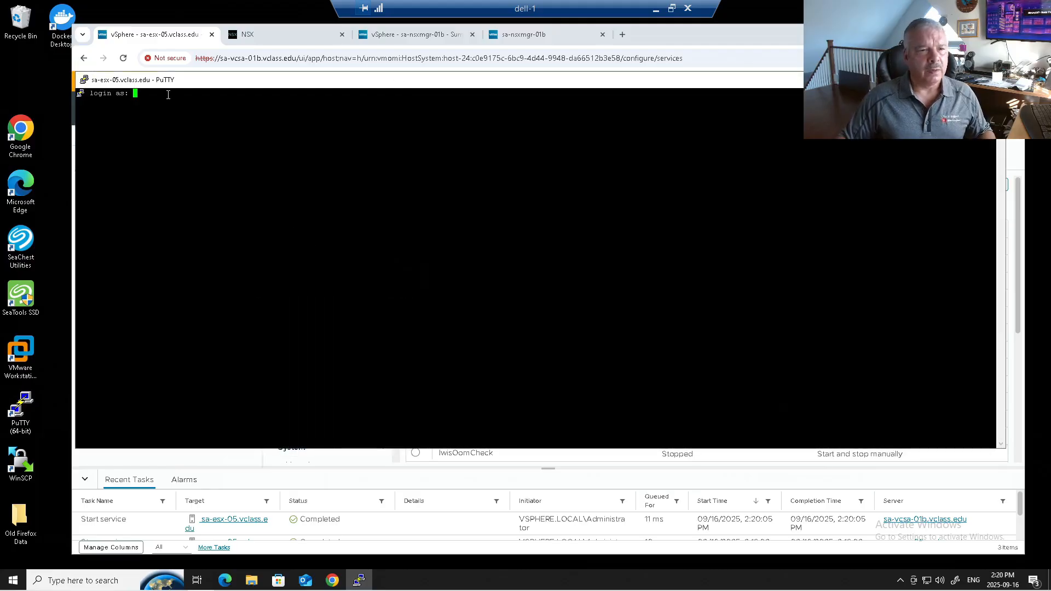
Set the PuTTY terminal font to Courier New, 12-point for the current session
click(84, 79)
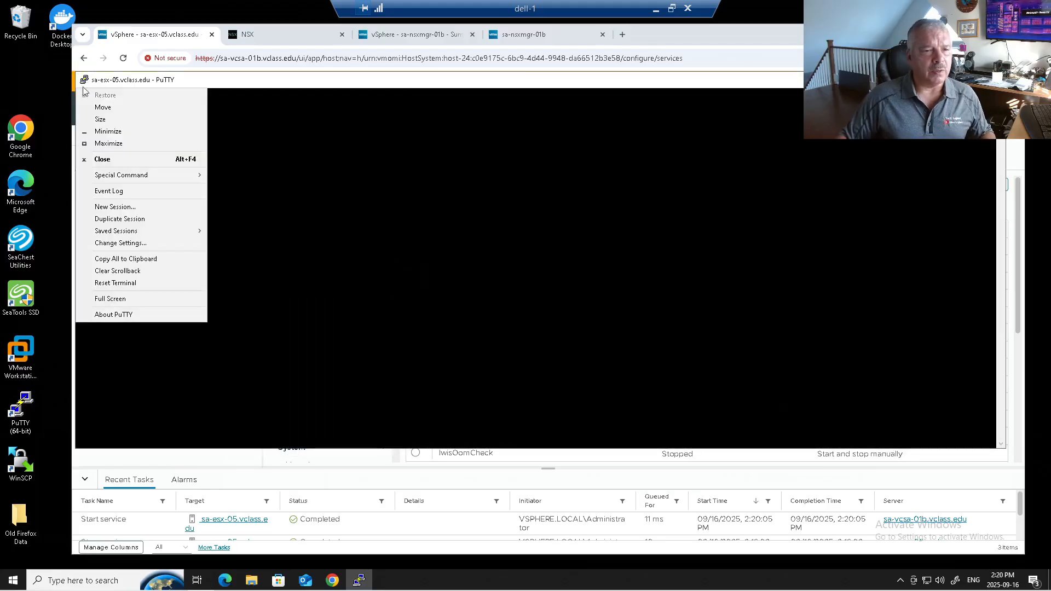
click(131, 243)
click(444, 268)
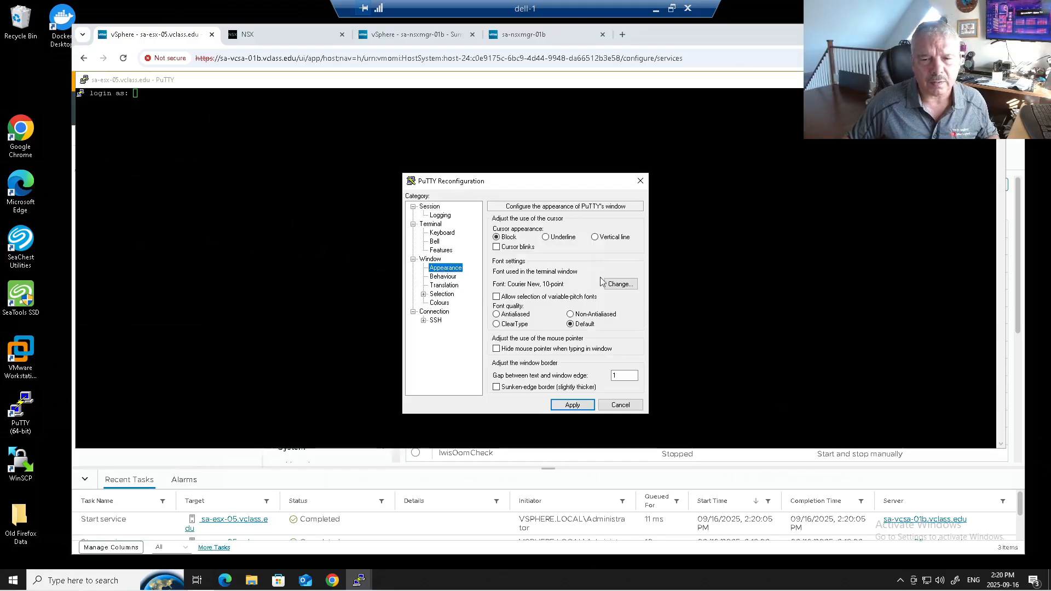
click(619, 284)
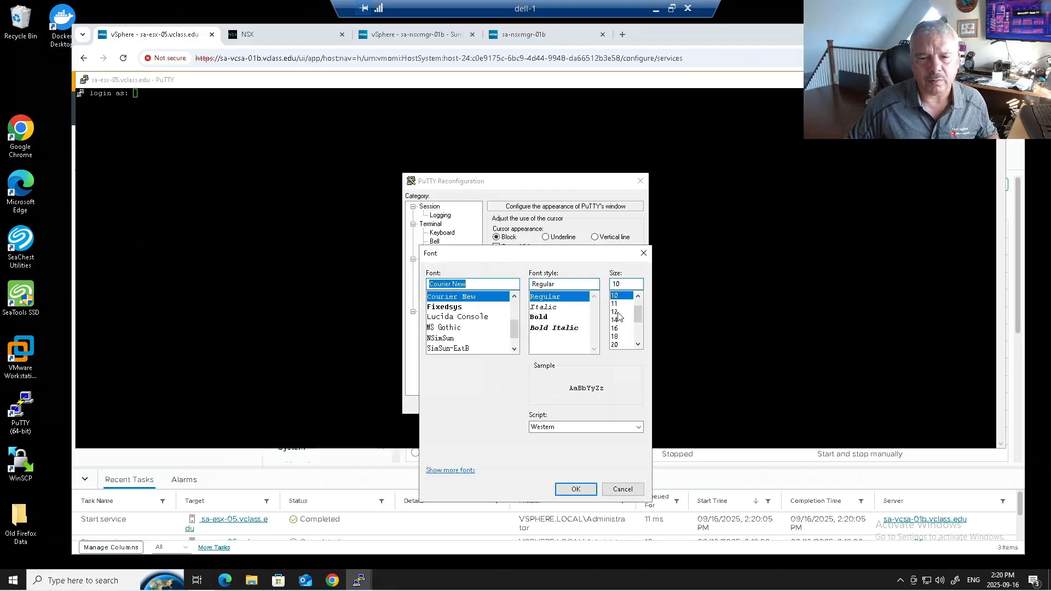
click(619, 312)
click(574, 489)
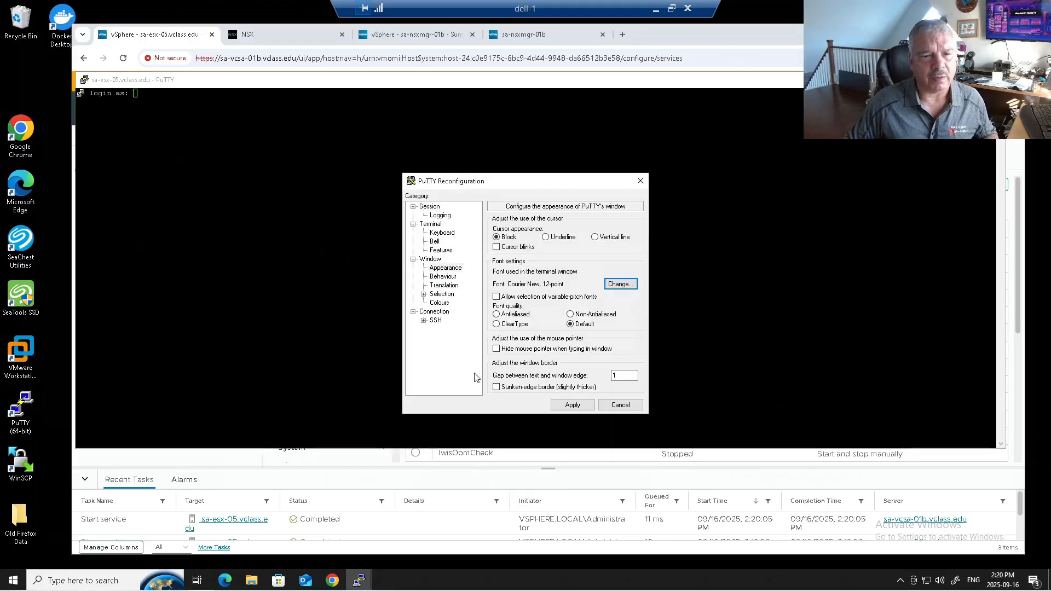
click(572, 404)
Log in to sa-esx-05 as root with the account password and start nsxcli
text(root)
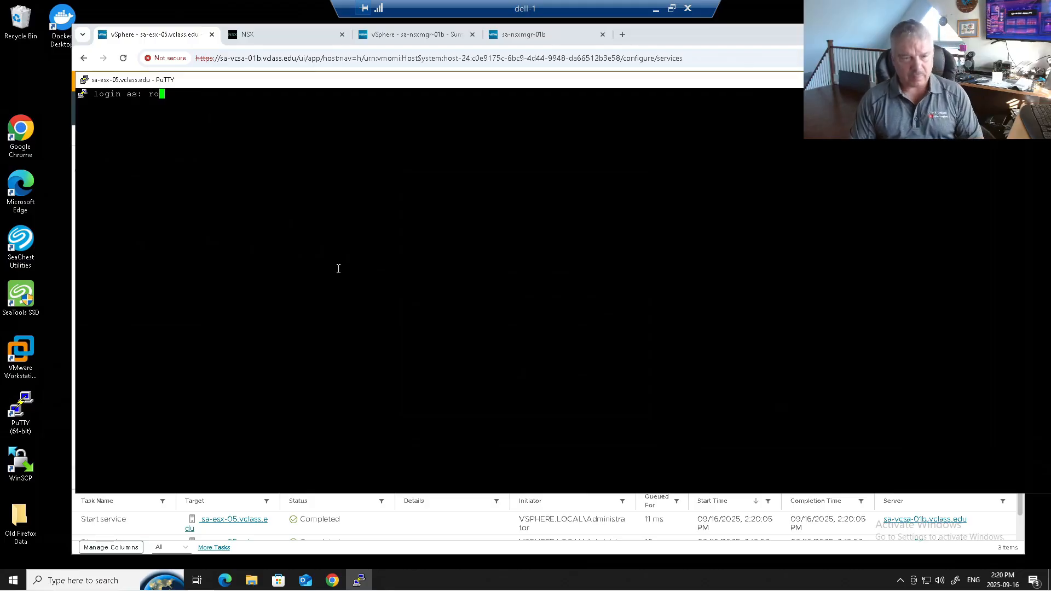
key(Return)
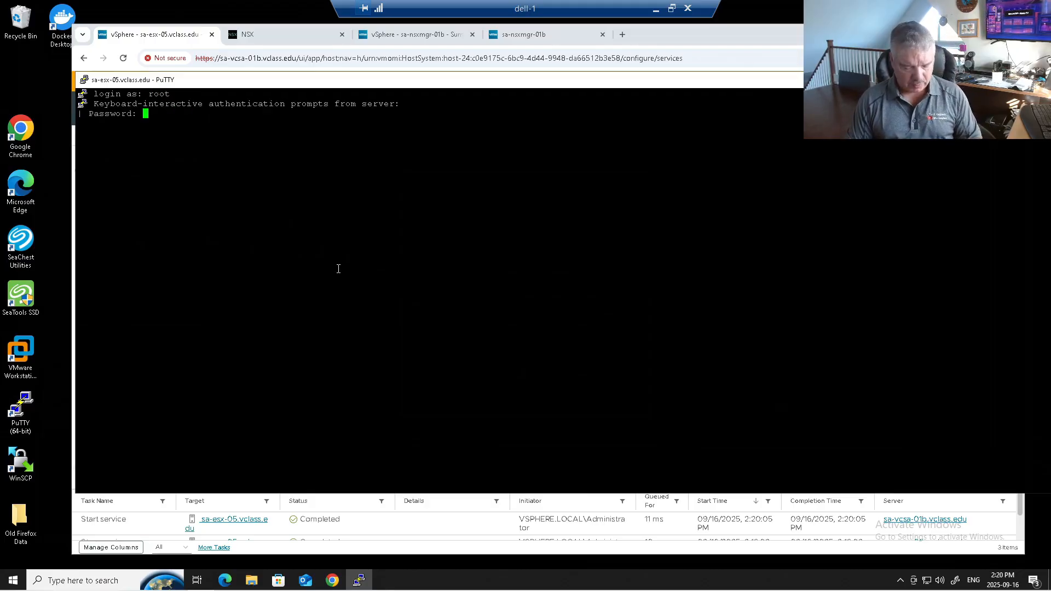
key(Return)
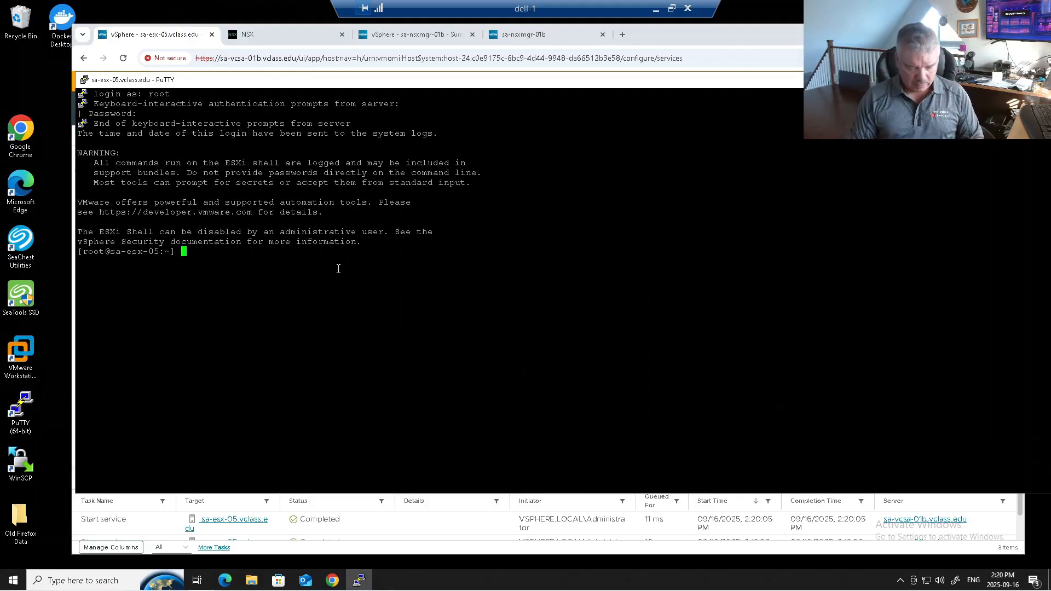
text(nsxcli)
key(Return)
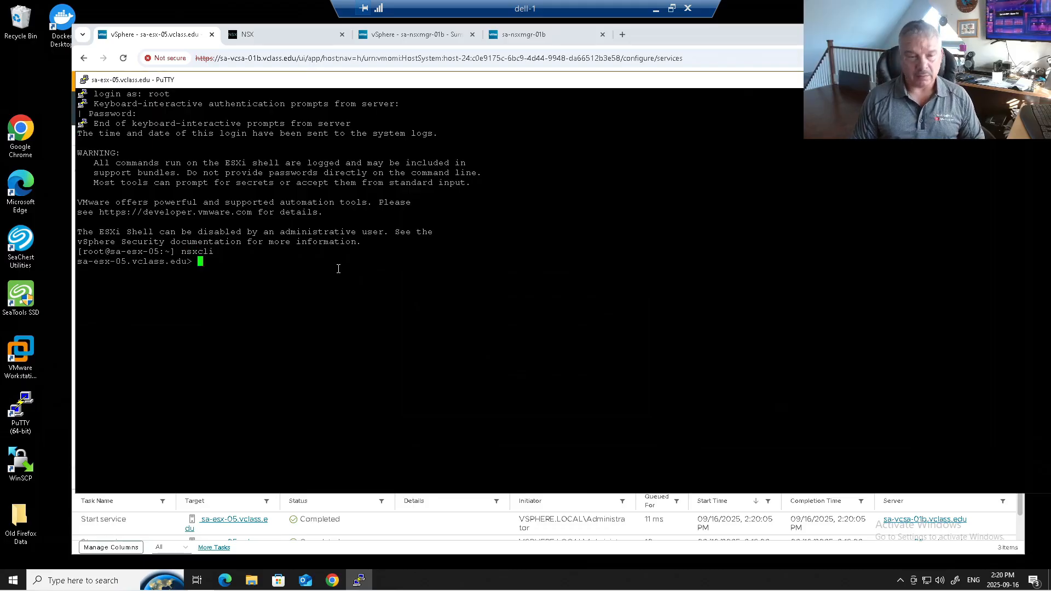
Run get gateways on sa-esx-05 and examine the Gateways Summary
text(get )
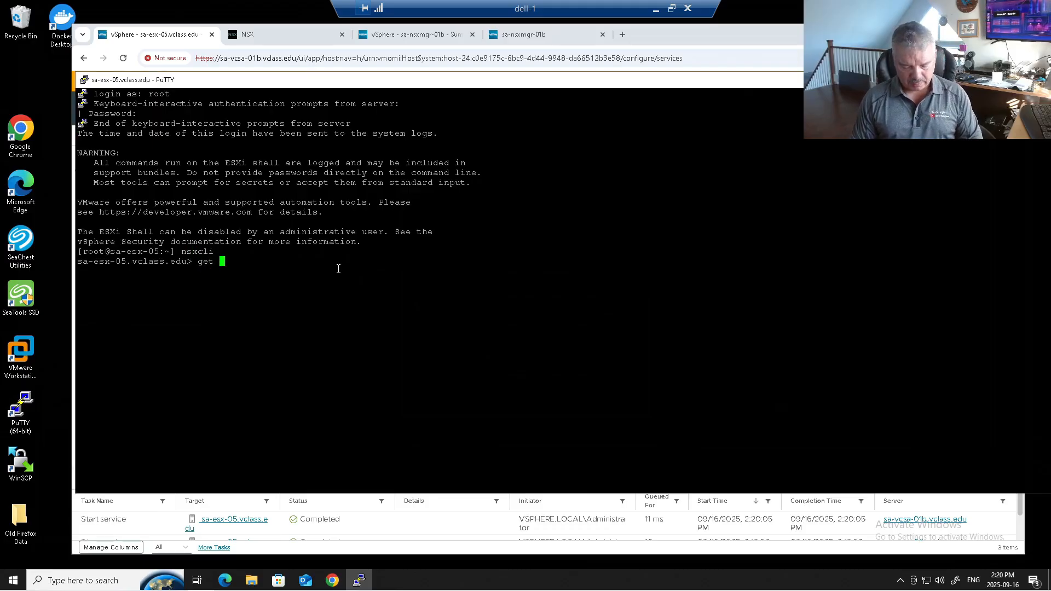
text(gateways)
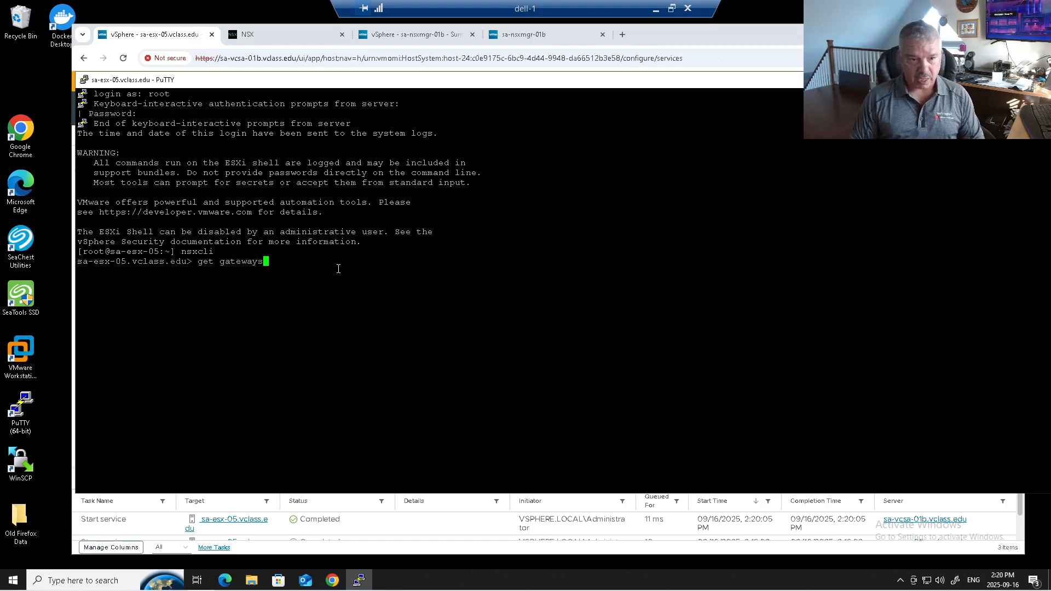
key(Return)
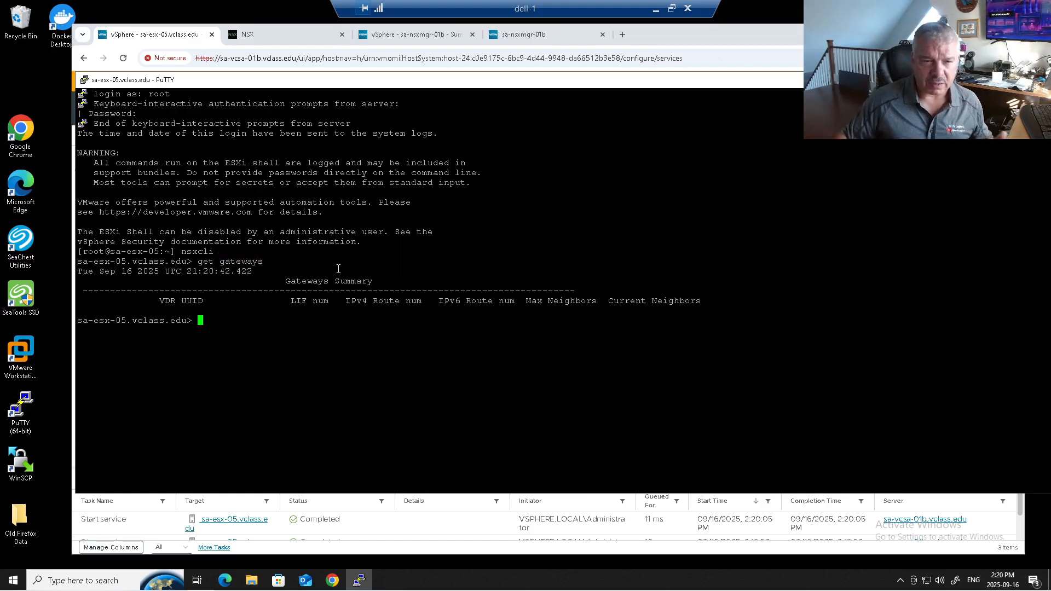
drag(159, 300, 475, 317)
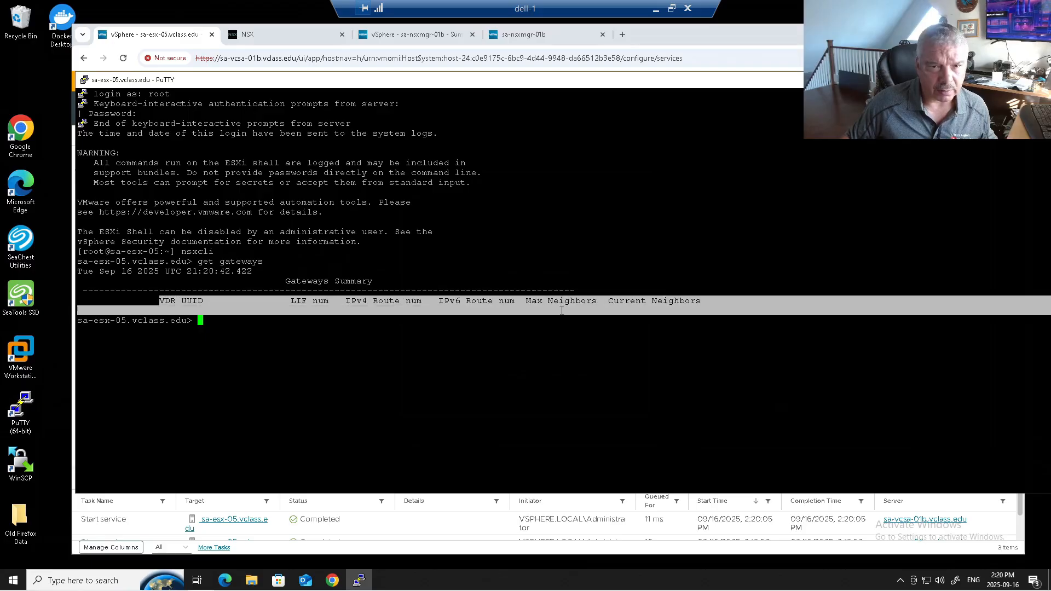
click(493, 261)
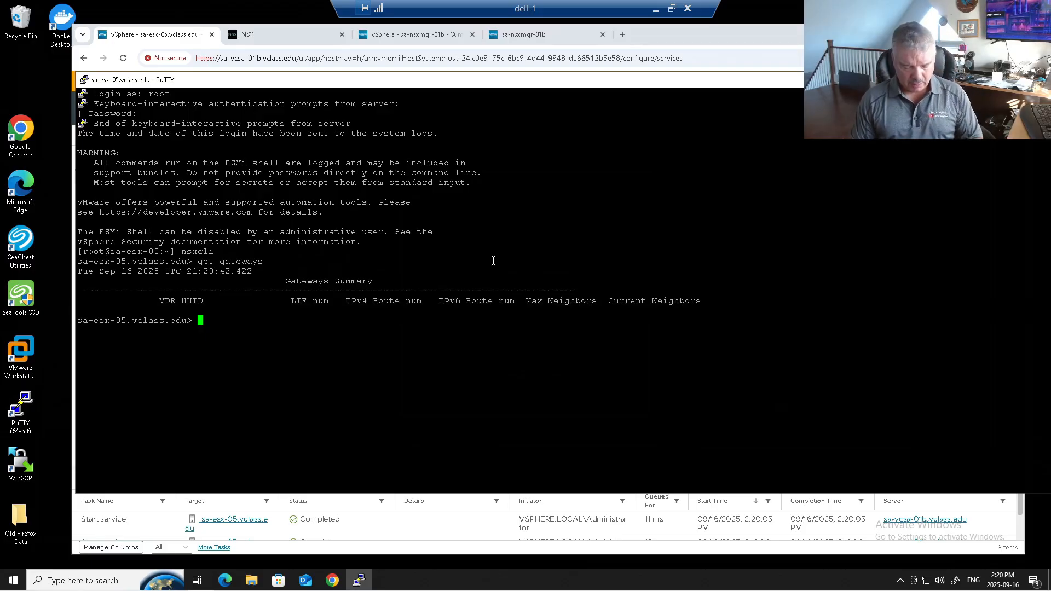
Run get tgws on sa-esx-05 and examine the TGW Routers Summary
text(get tgws)
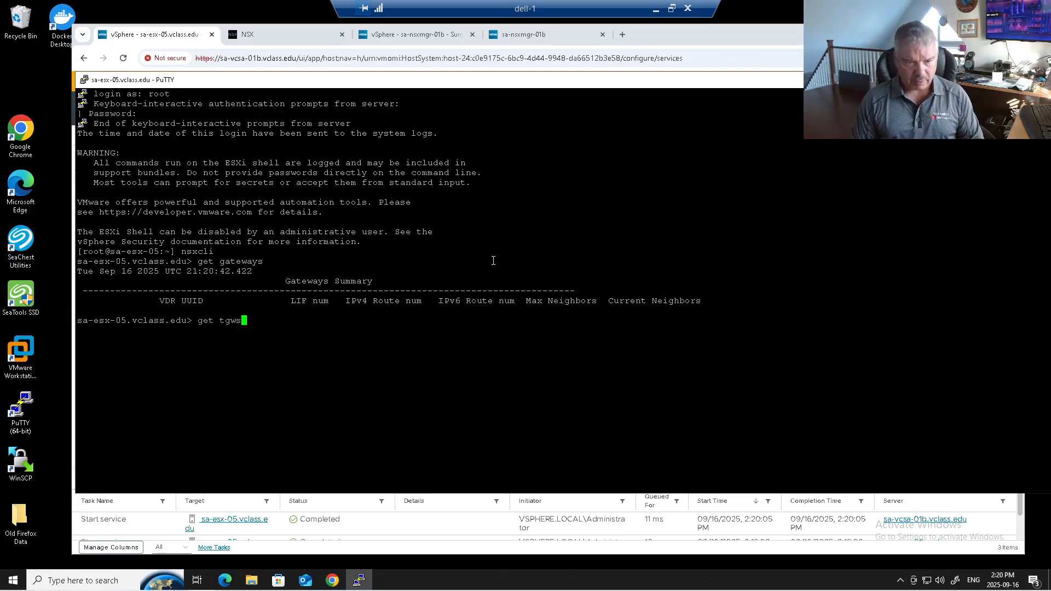
key(Return)
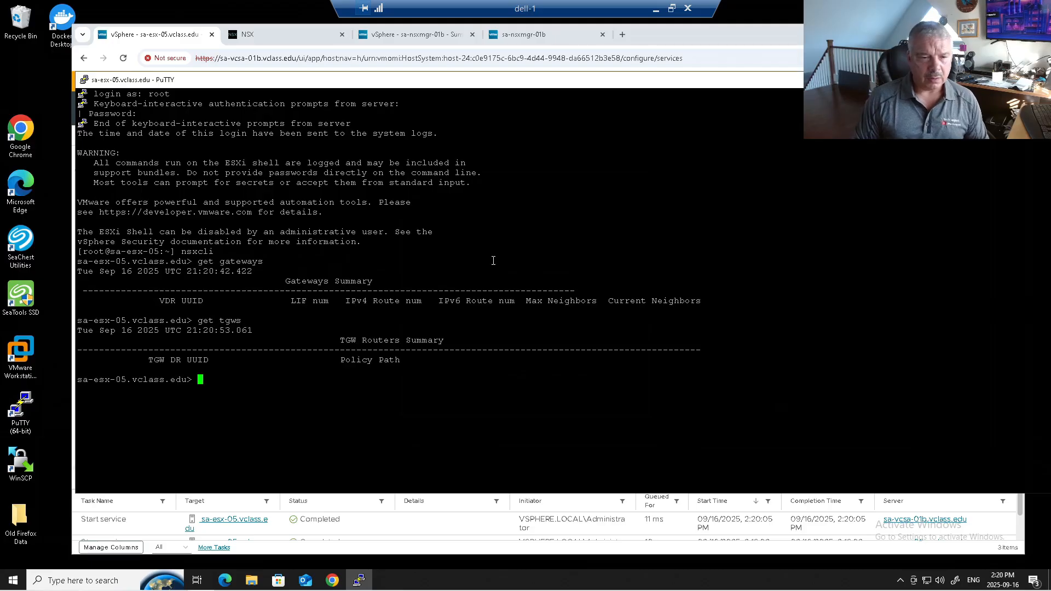
drag(340, 340, 447, 342)
drag(150, 366, 327, 374)
click(326, 374)
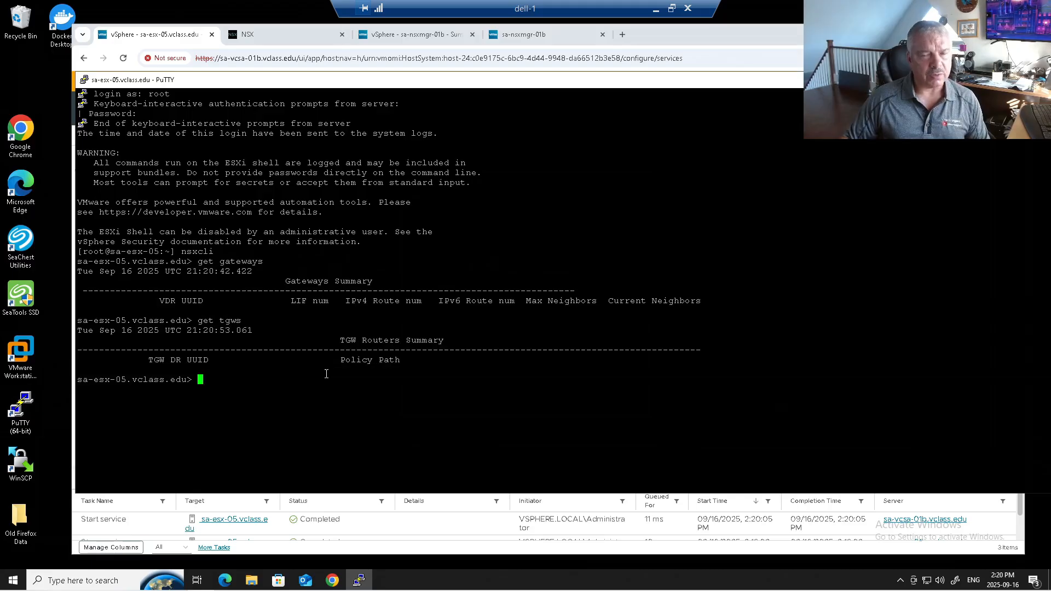
Run get logical-routers on sa-esx-05 and examine the Logical Routers Summary
text(get logi)
key(Tab)
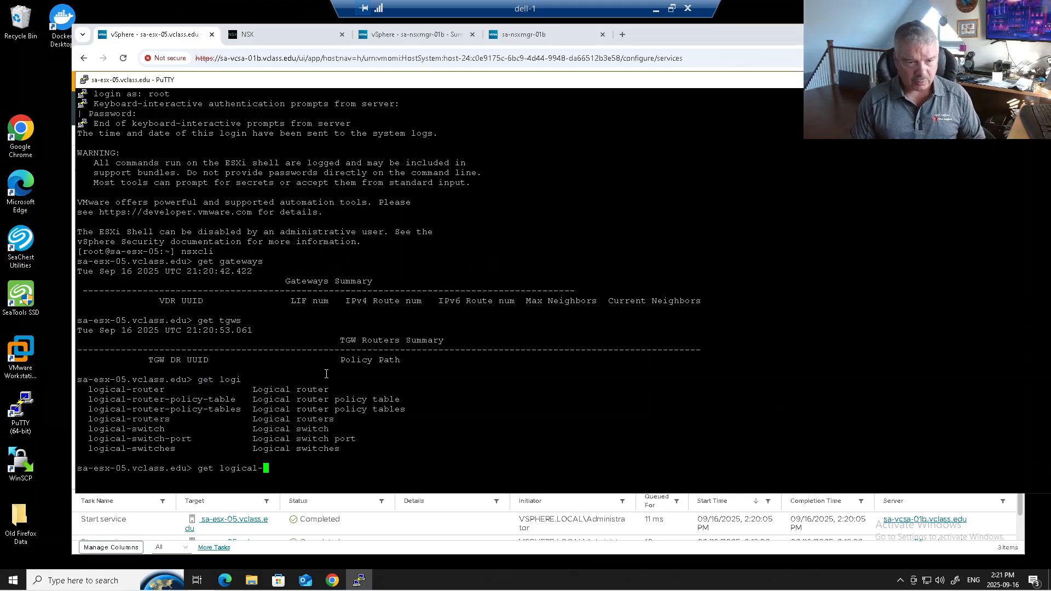
text(routers)
key(Return)
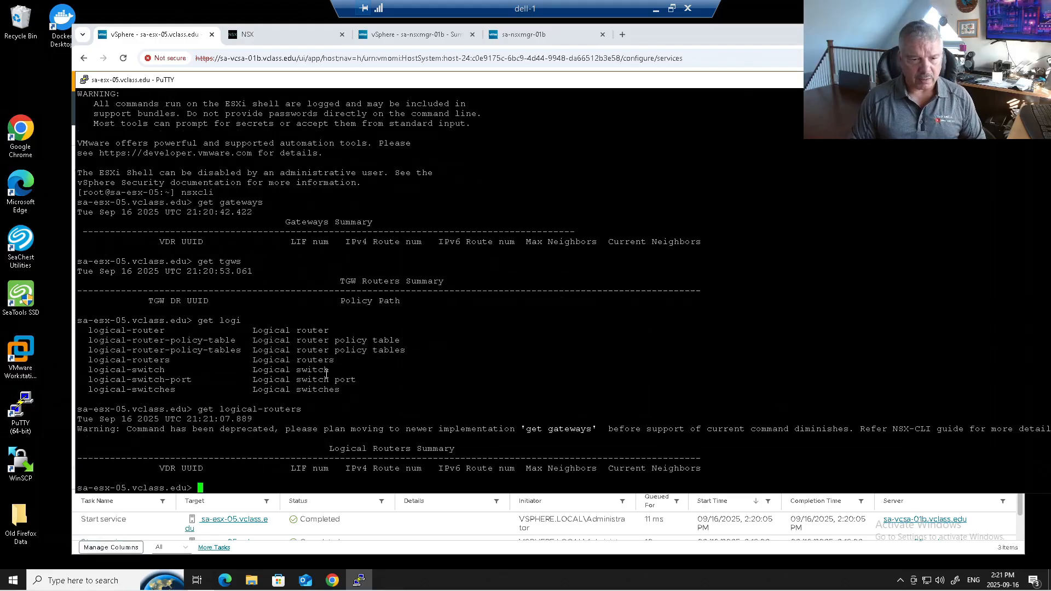
drag(312, 446, 706, 471)
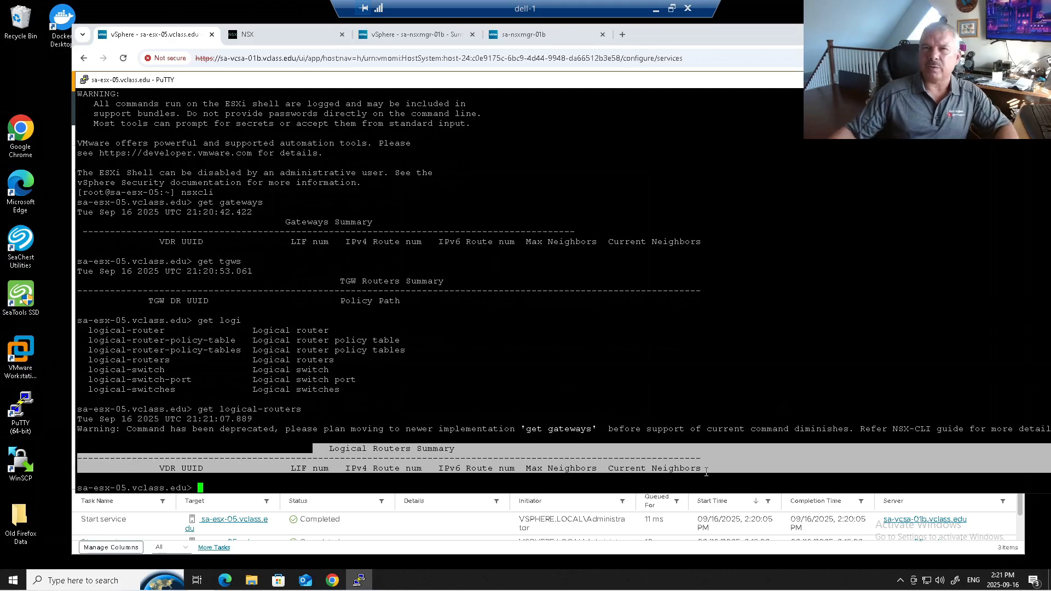